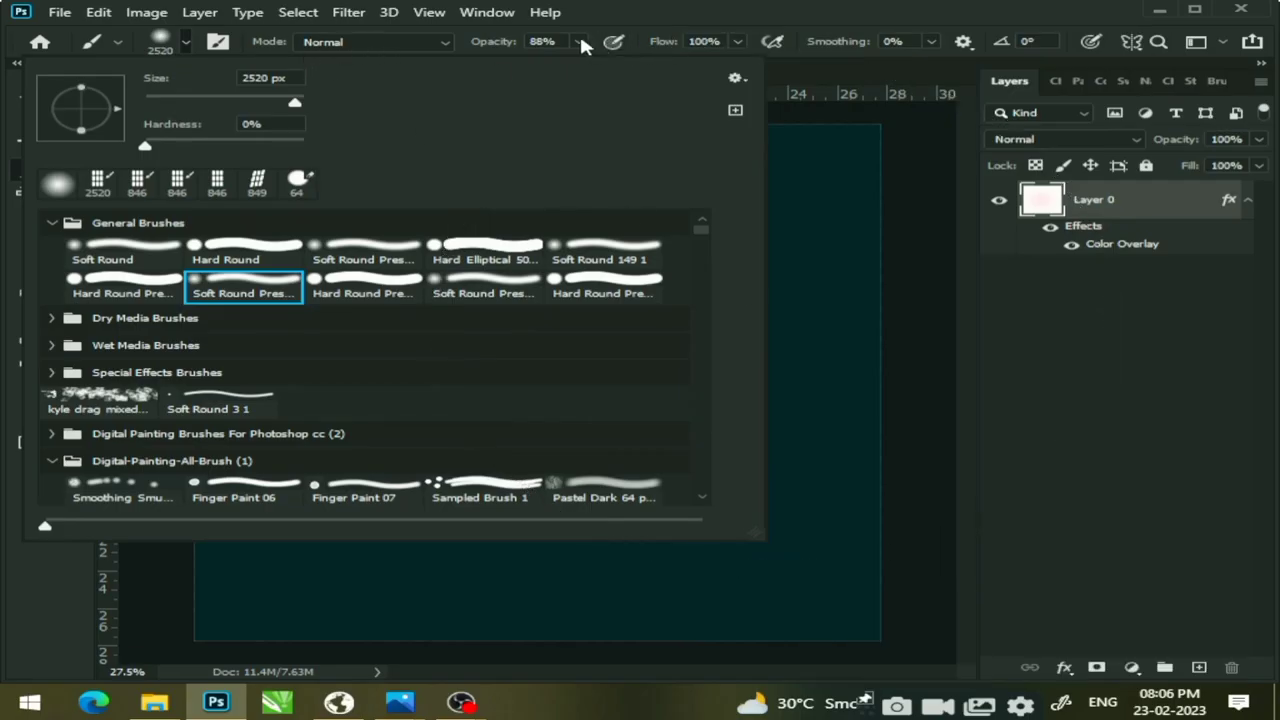
# Paint a faint white glow on Layer 1 at 8% brush opacity, undoing the two stray strokes
pyautogui.click(579, 41)
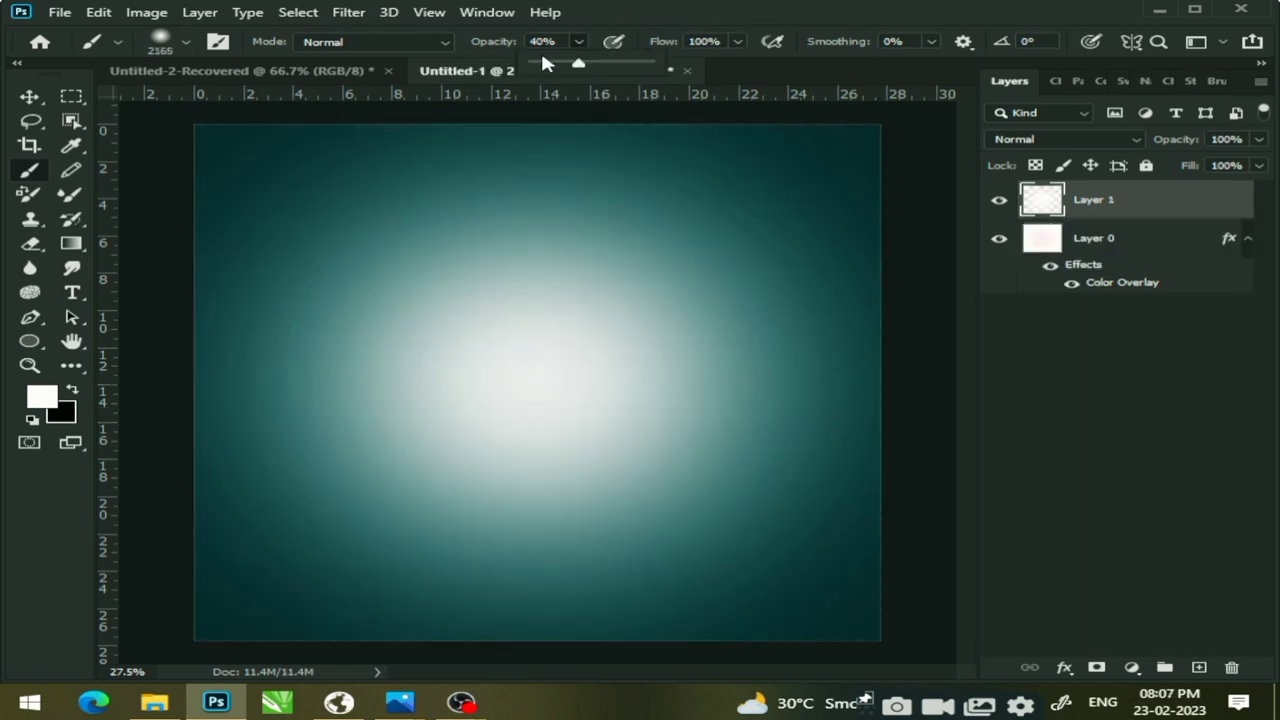
pyautogui.moveTo(545, 63); pyautogui.dragTo(543, 114)
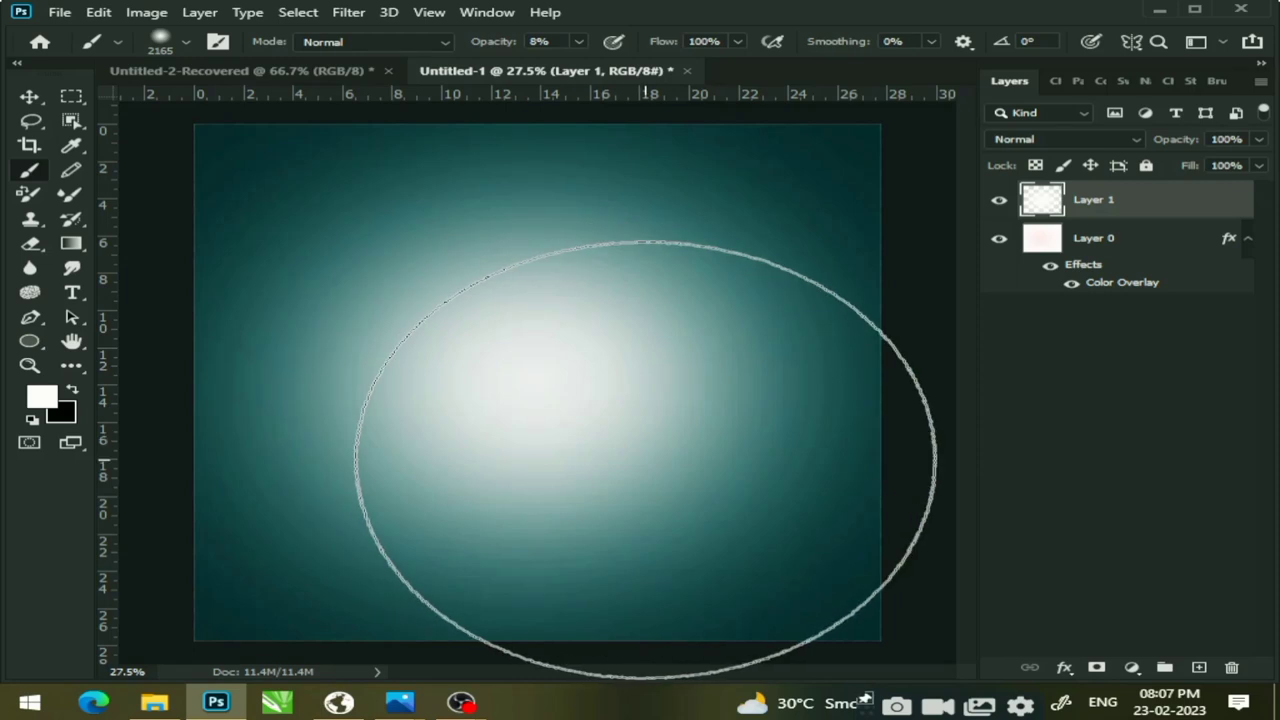
pyautogui.moveTo(645, 458)
pyautogui.mouseDown()
pyautogui.moveTo(333, 392)
pyautogui.moveTo(571, 380)
pyautogui.mouseUp()
pyautogui.hotkey('ctrl', 'z')
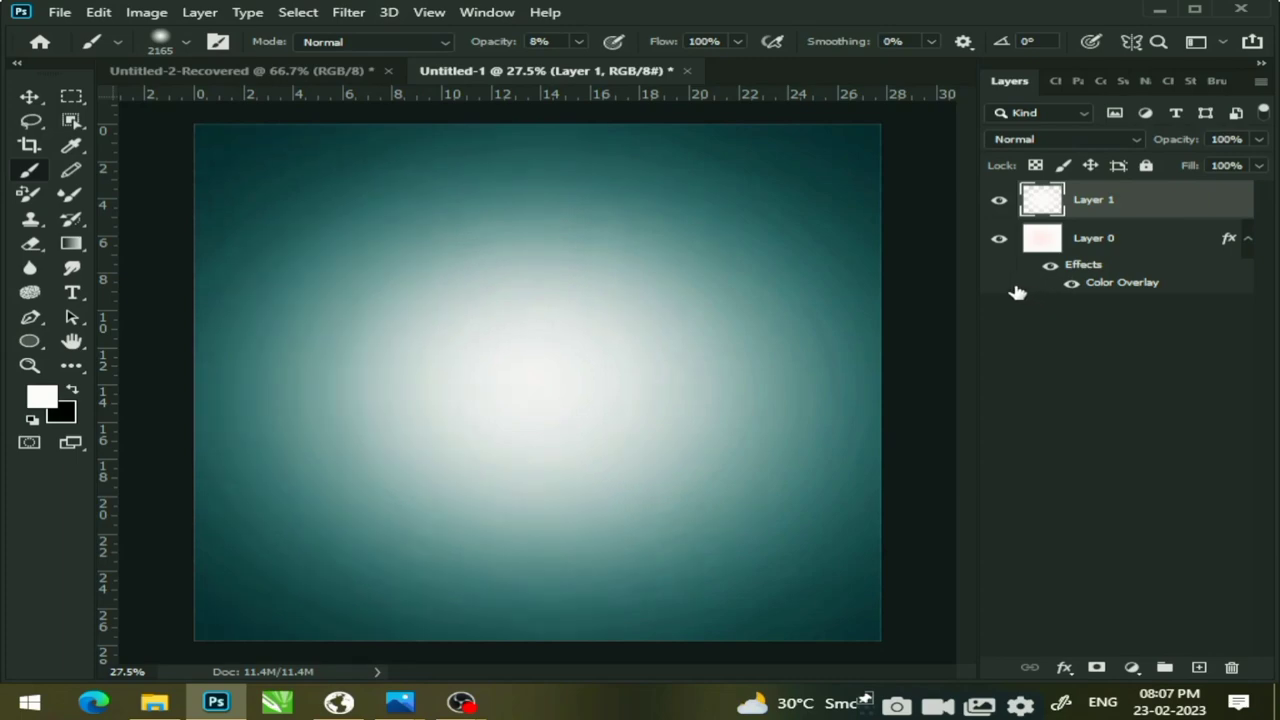
pyautogui.hotkey('ctrl', 'z')
# Switch to the Move tool and deselect Layer 1
pyautogui.click(29, 97)
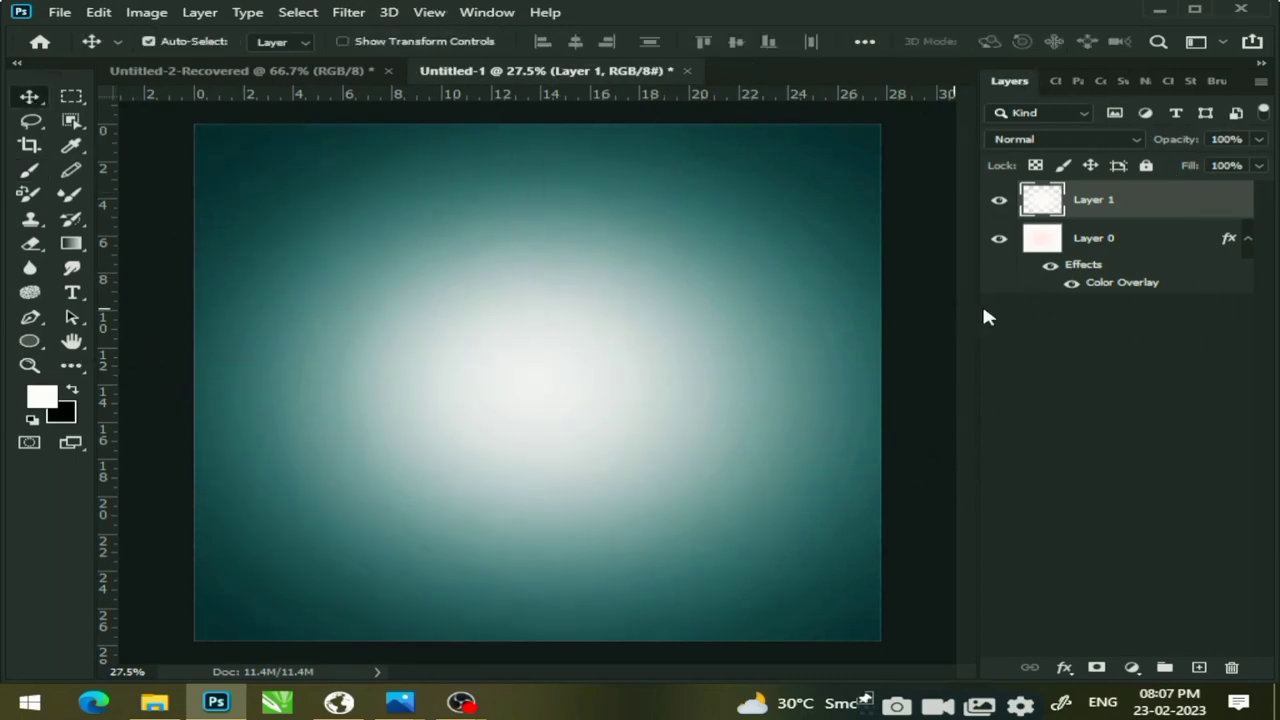
pyautogui.click(920, 300)
pyautogui.scroll(2, 640, 495)
pyautogui.scroll(1, 580, 496)
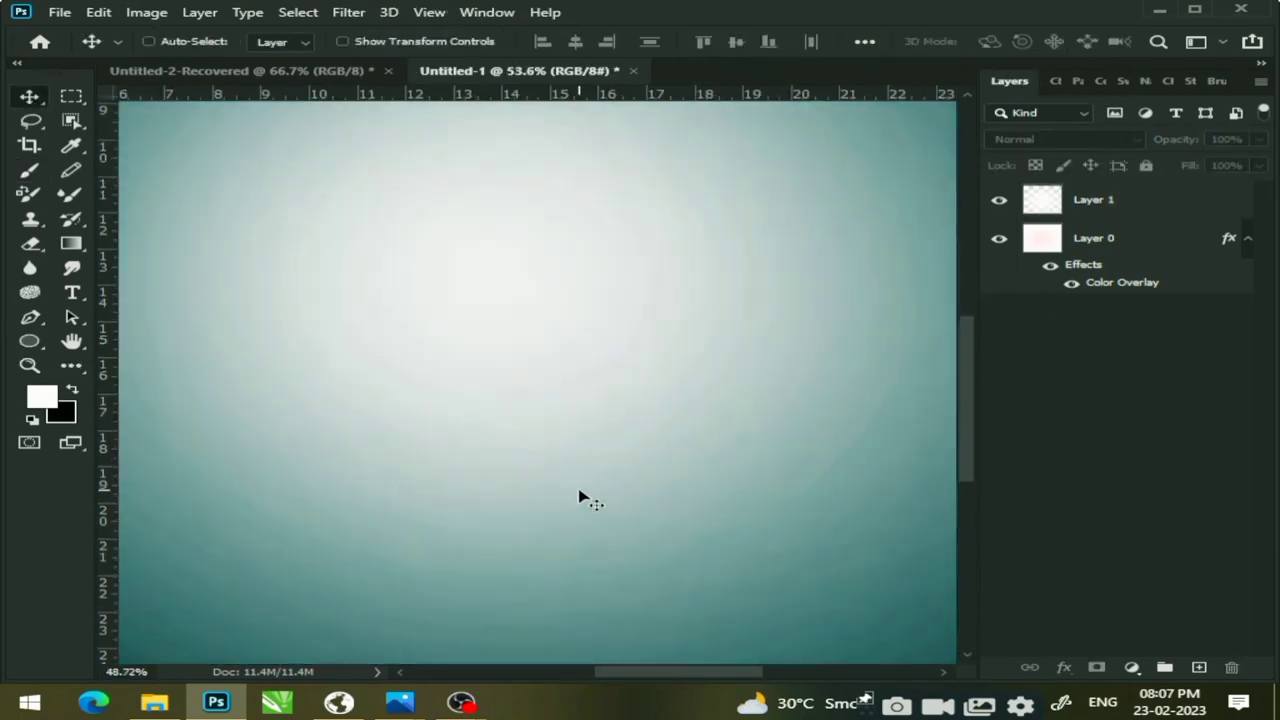
pyautogui.scroll(-3, 580, 496)
pyautogui.scroll(-1, 583, 496)
pyautogui.scroll(1, 640, 485)
pyautogui.scroll(1, 303, 560)
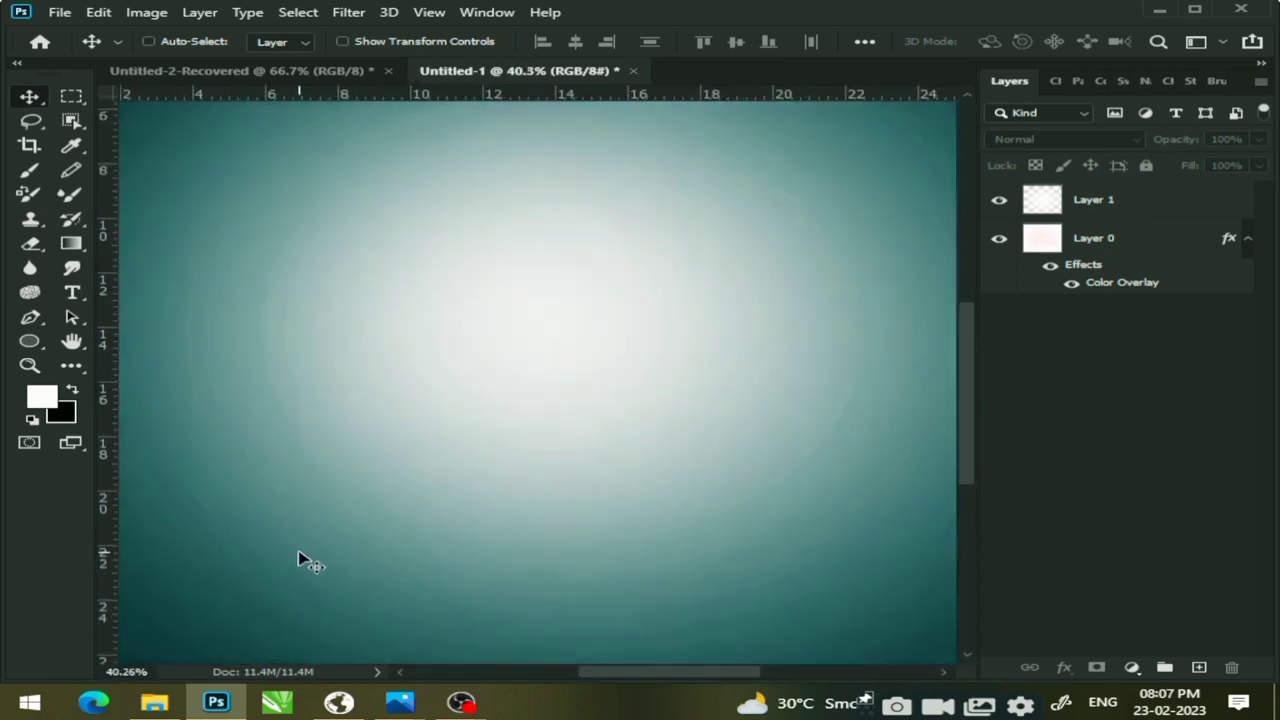
pyautogui.scroll(-1, 320, 555)
pyautogui.scroll(-1, 380, 545)
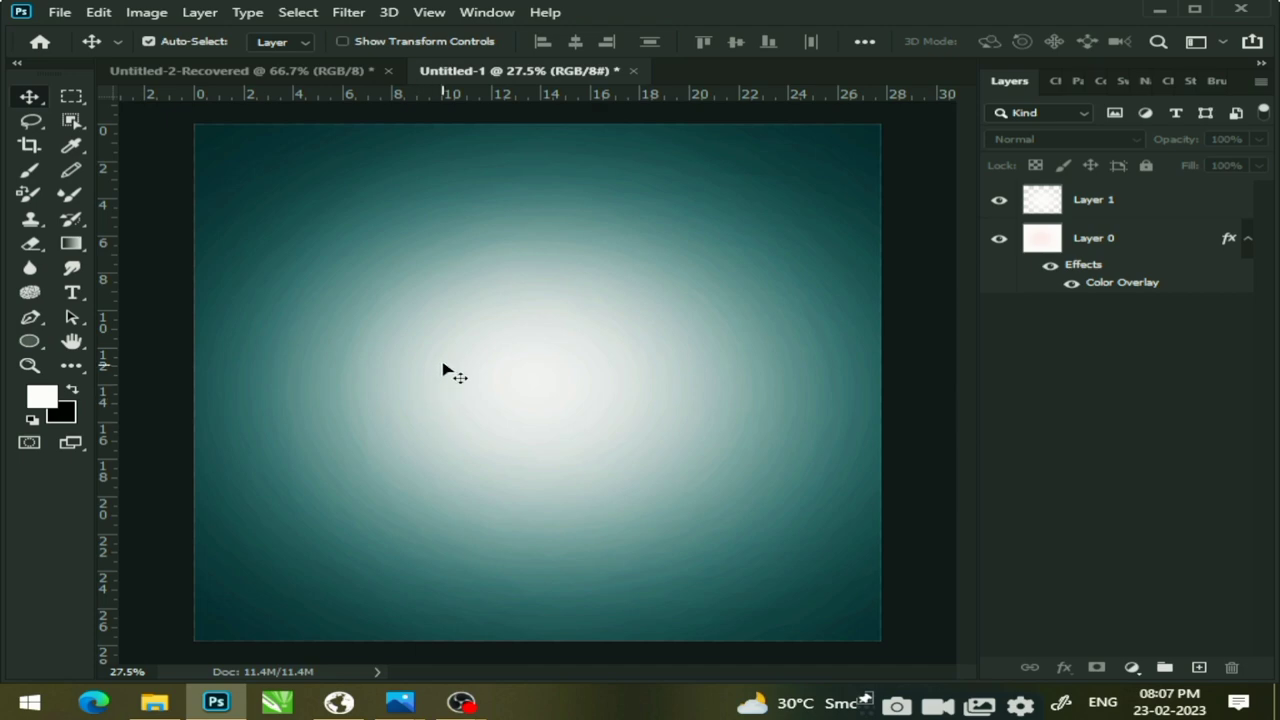
# Drag the wine glass from Untitled-2-Recovered into the teal composite, placing it upper left
pyautogui.click(308, 71)
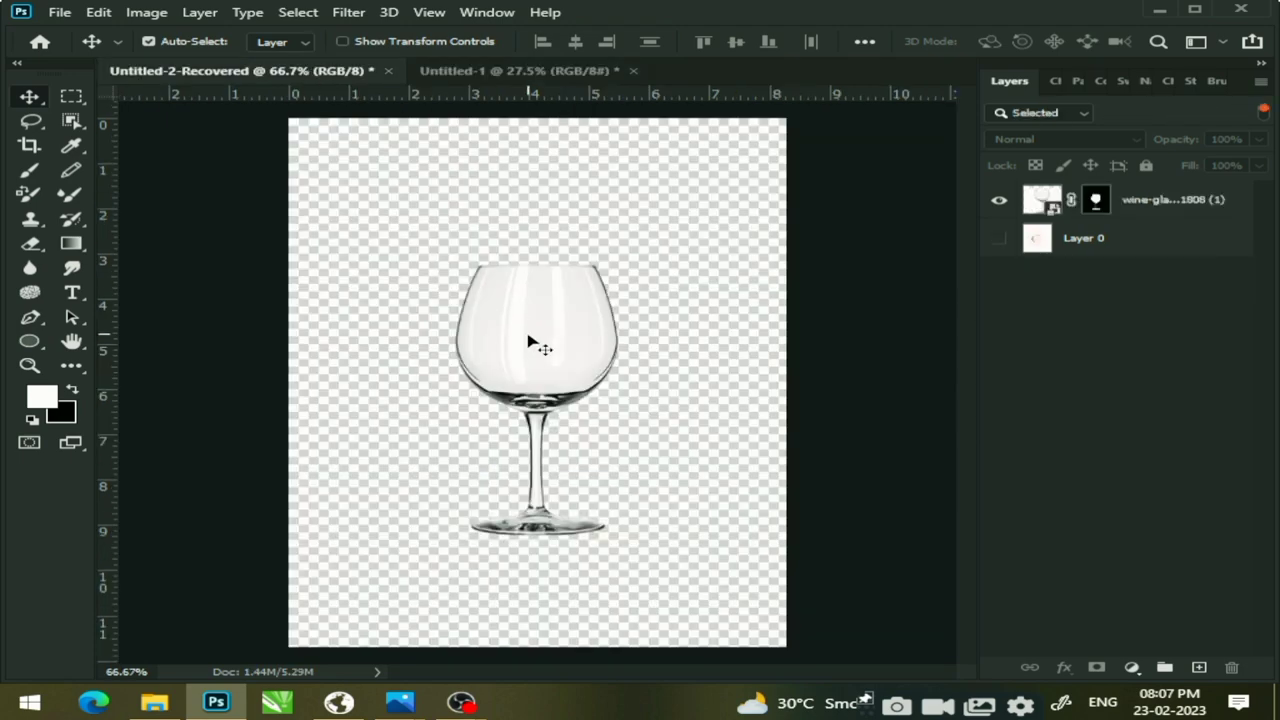
pyautogui.moveTo(531, 343)
pyautogui.mouseDown()
pyautogui.moveTo(540, 337)
pyautogui.moveTo(425, 412)
pyautogui.mouseUp()
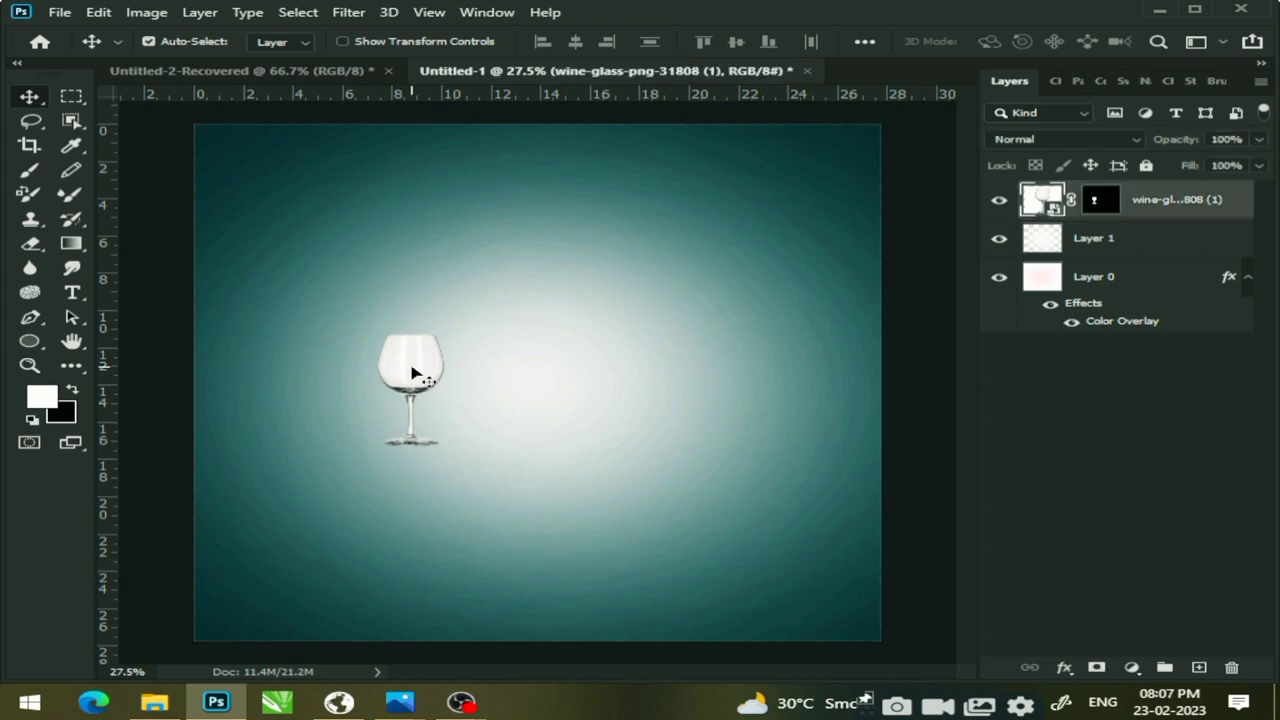
pyautogui.moveTo(414, 371); pyautogui.dragTo(345, 280)
# Free-transform the wine glass to about 390% and rotate it about 90° onto its side
pyautogui.hotkey('ctrl', 't')
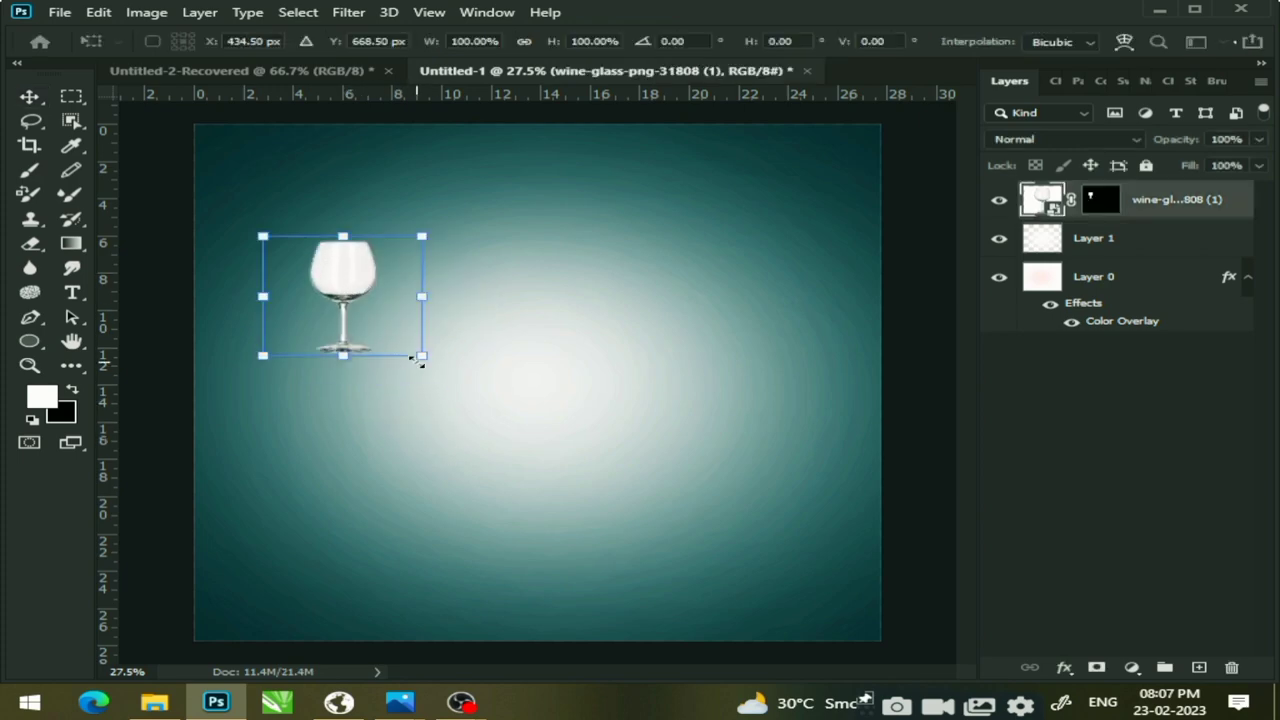
pyautogui.moveTo(423, 356); pyautogui.dragTo(688, 555)
pyautogui.moveTo(497, 375); pyautogui.dragTo(391, 271)
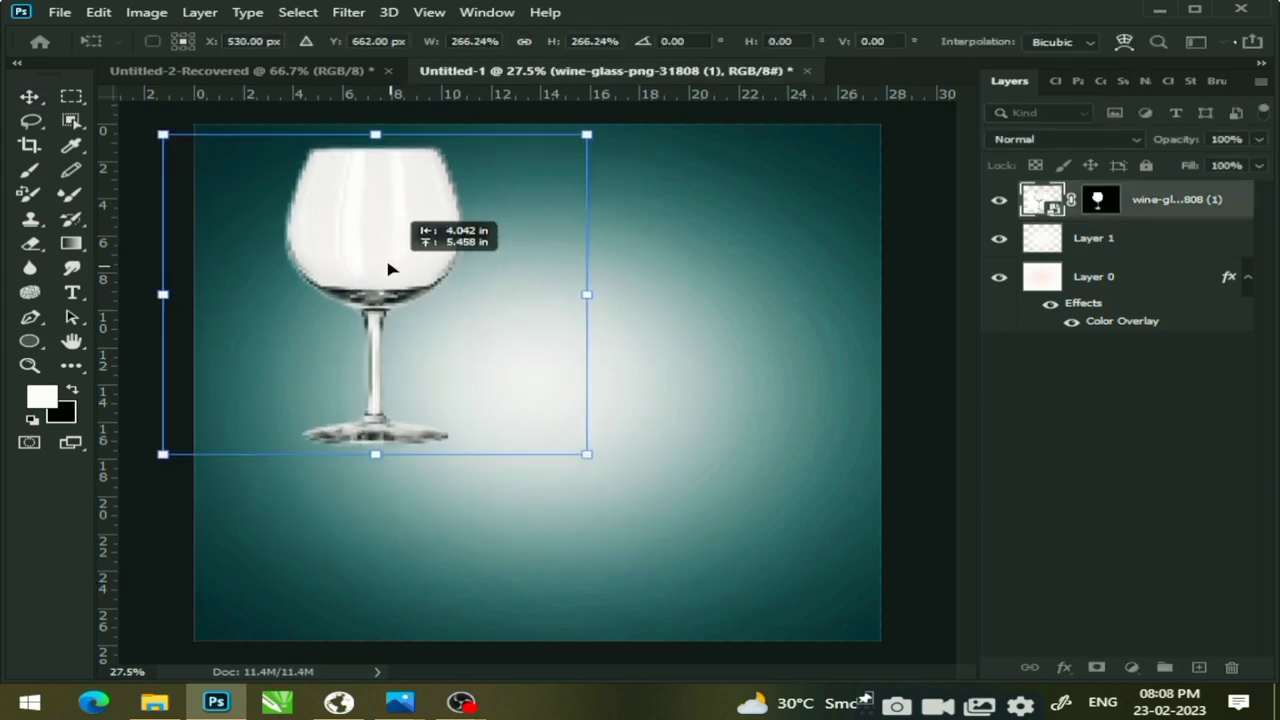
pyautogui.moveTo(586, 446); pyautogui.dragTo(757, 620)
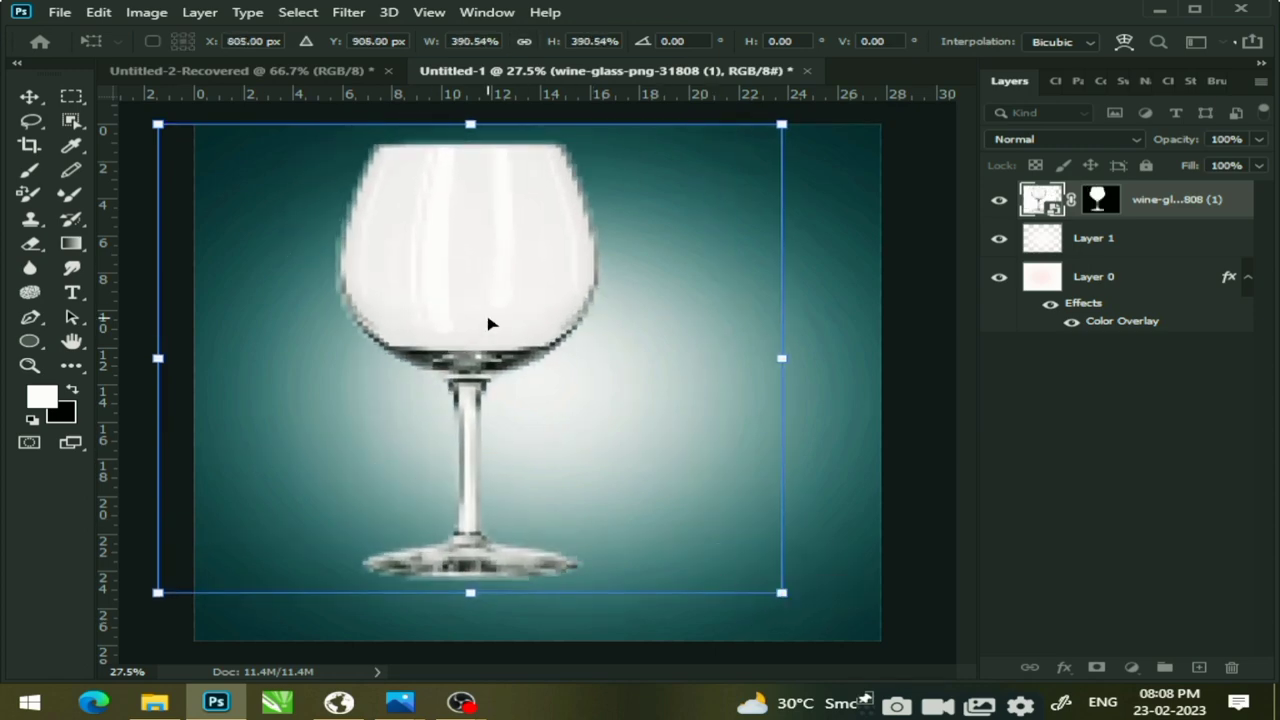
pyautogui.moveTo(491, 323); pyautogui.dragTo(490, 357)
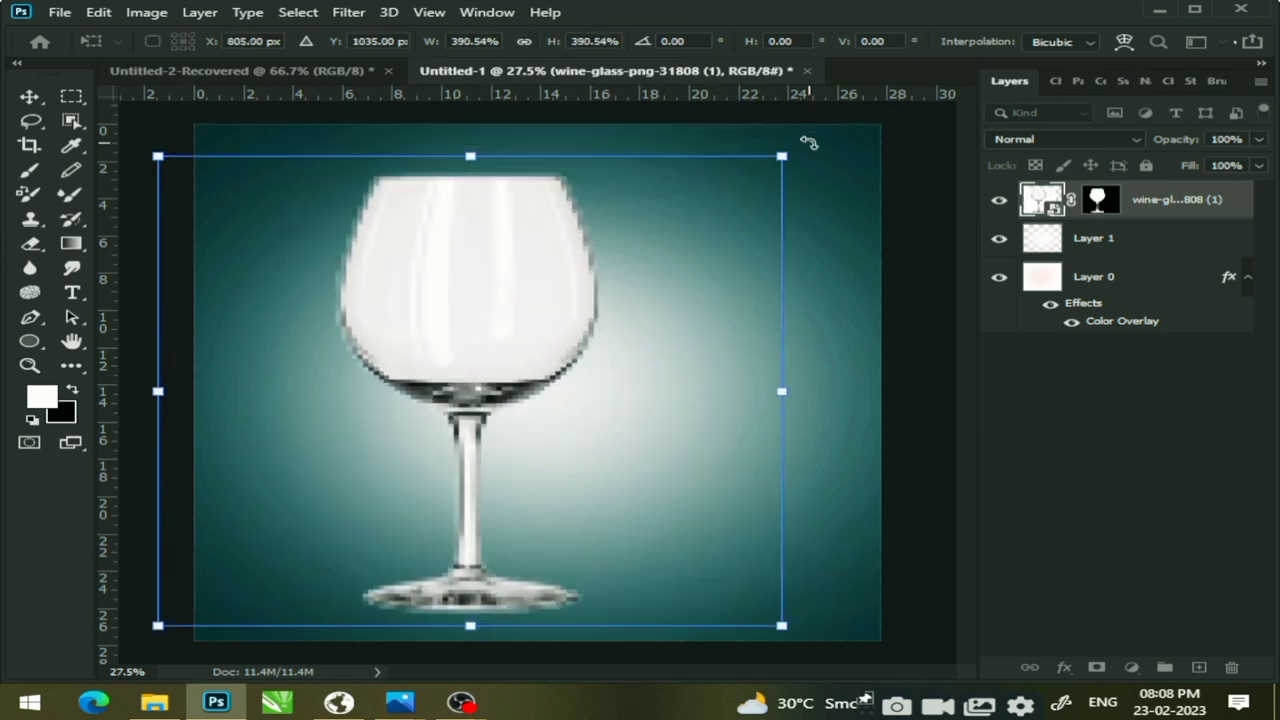
pyautogui.moveTo(808, 143)
pyautogui.mouseDown()
pyautogui.moveTo(764, 622)
pyautogui.moveTo(766, 608)
pyautogui.mouseUp()
# Fine-tune the glass rotation, commit it, and rasterize the layer for erasing
pyautogui.moveTo(577, 406)
pyautogui.mouseDown()
pyautogui.moveTo(534, 400)
pyautogui.moveTo(648, 400)
pyautogui.mouseUp()
pyautogui.click(30, 247)
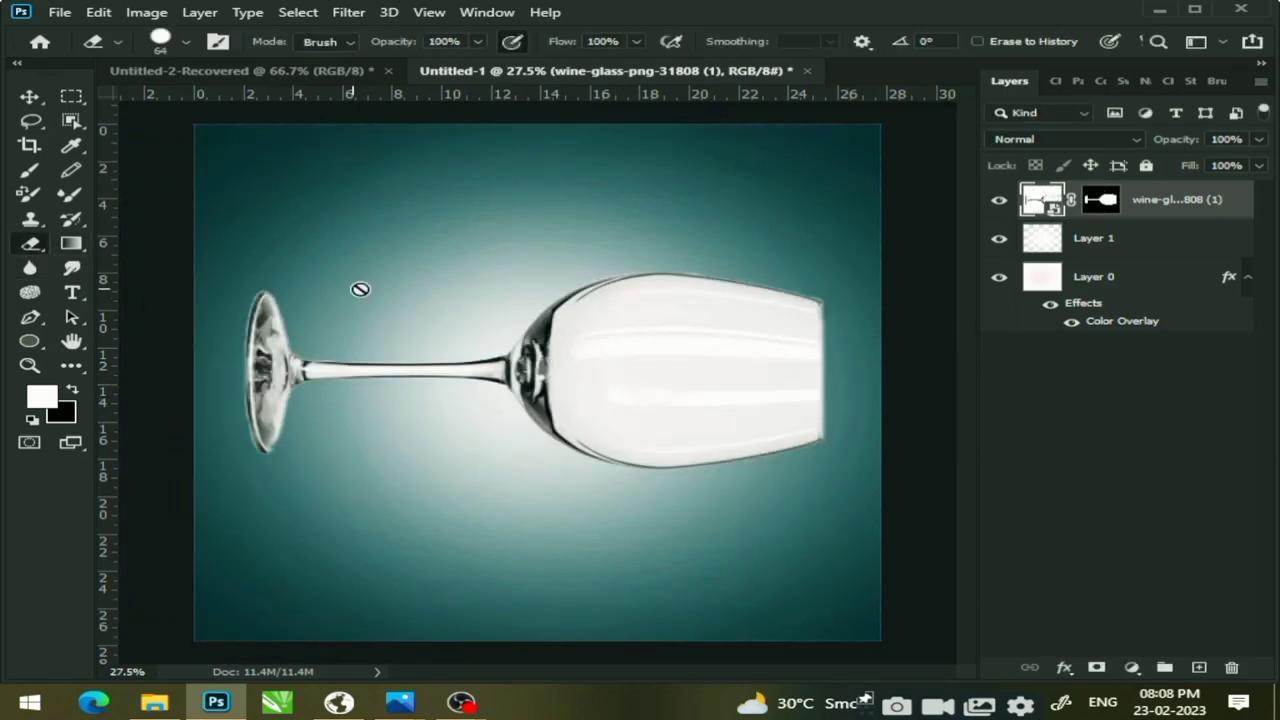
pyautogui.click(482, 336)
pyautogui.press('Return')
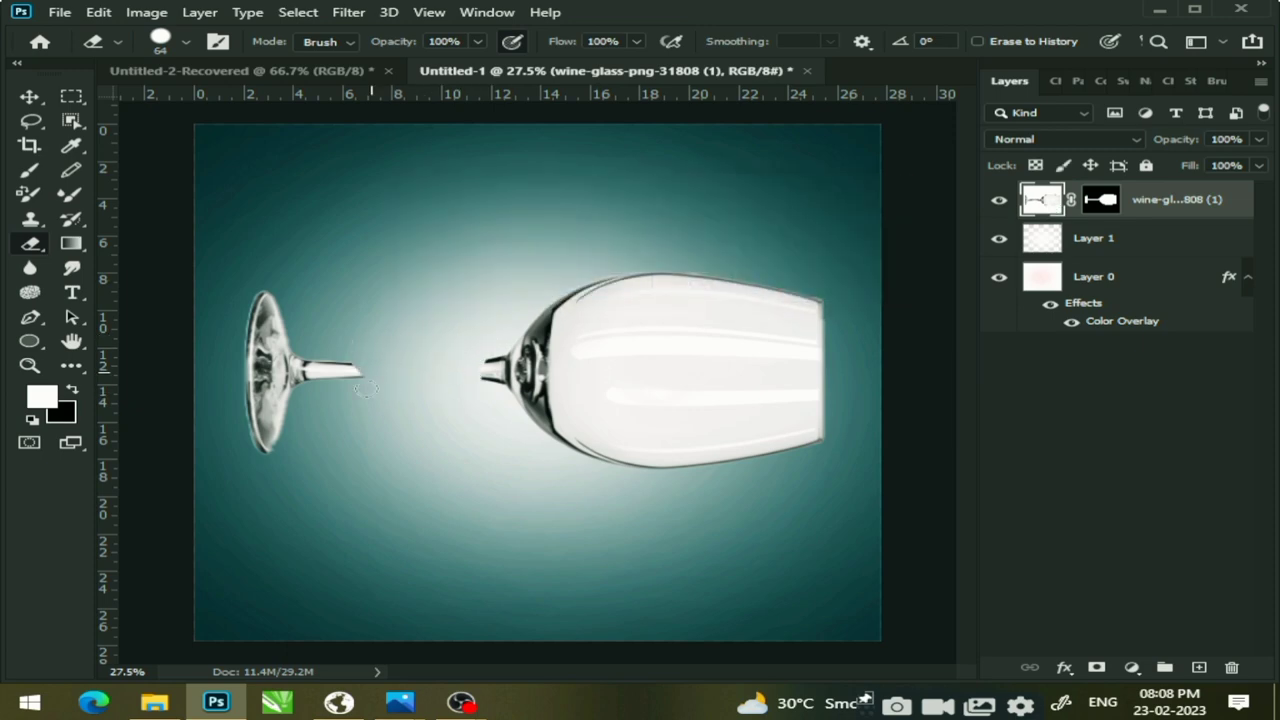
# Erase the glass's foot and stem up to the bowl
pyautogui.moveTo(321, 398)
pyautogui.mouseDown()
pyautogui.moveTo(265, 280)
pyautogui.moveTo(234, 287)
pyautogui.mouseUp()
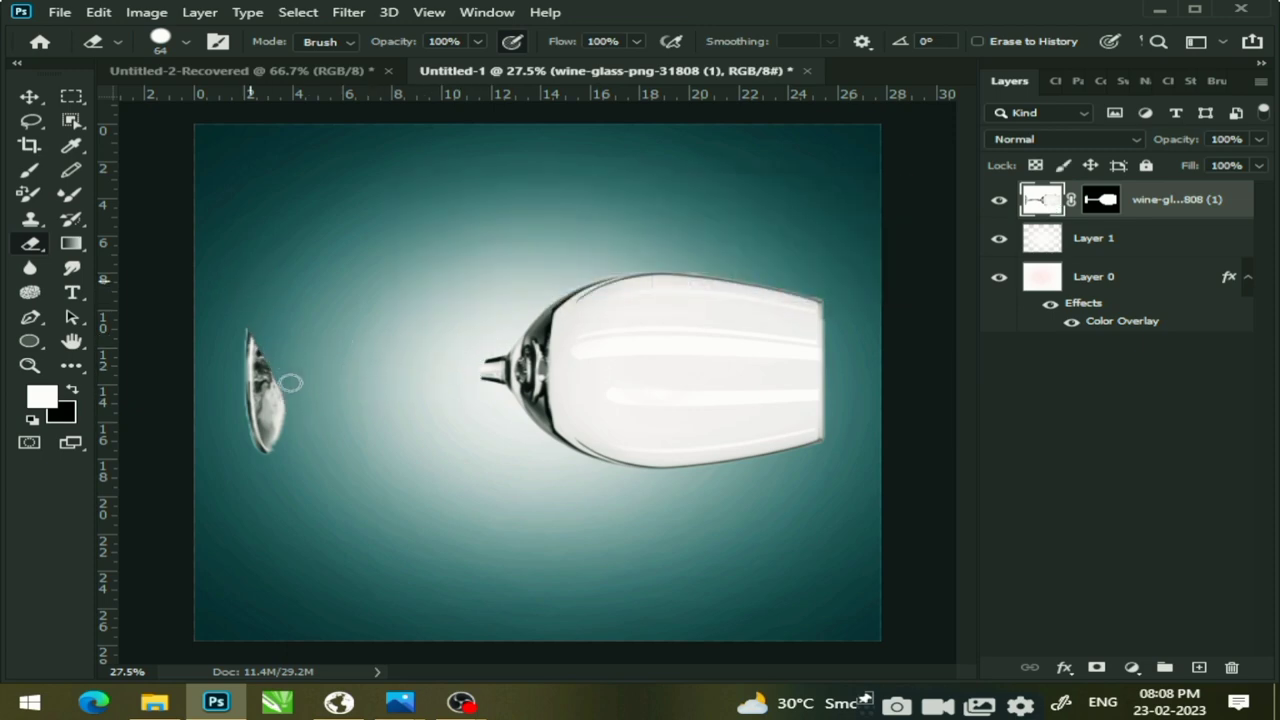
pyautogui.moveTo(290, 382); pyautogui.dragTo(229, 294)
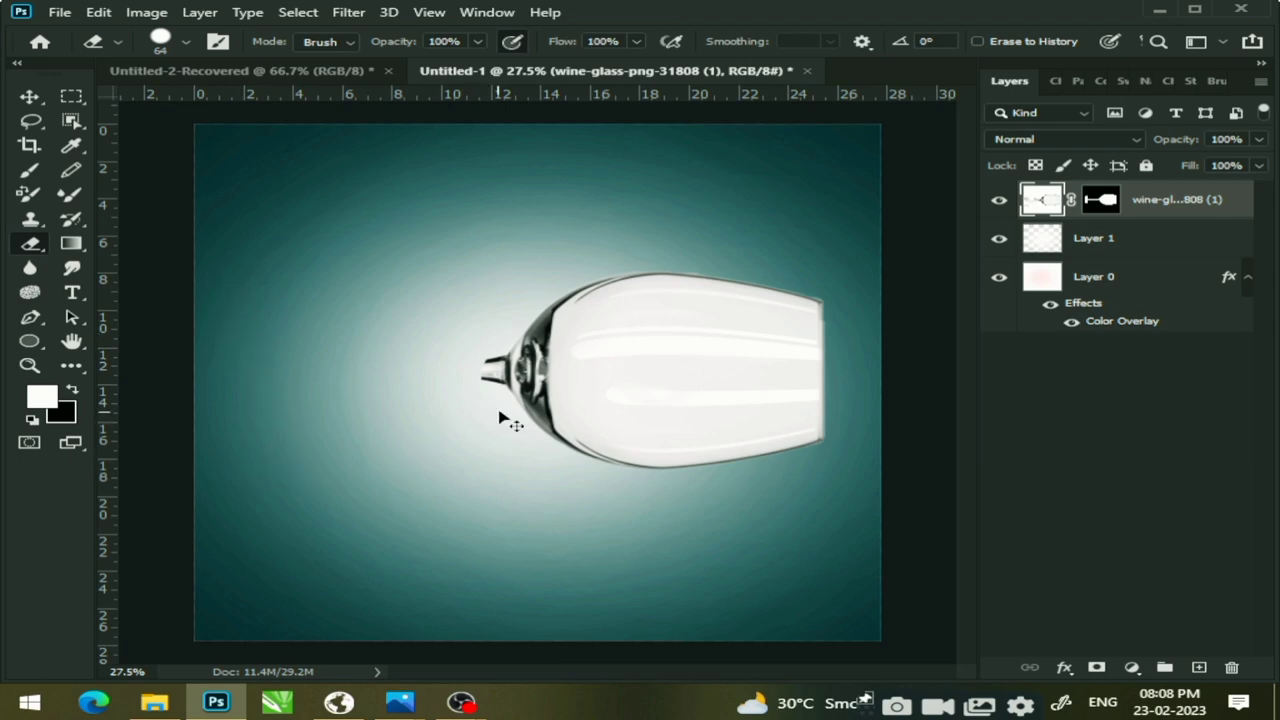
pyautogui.scroll(3, 500, 418)
pyautogui.scroll(3, 490, 400)
pyautogui.scroll(2, 440, 340)
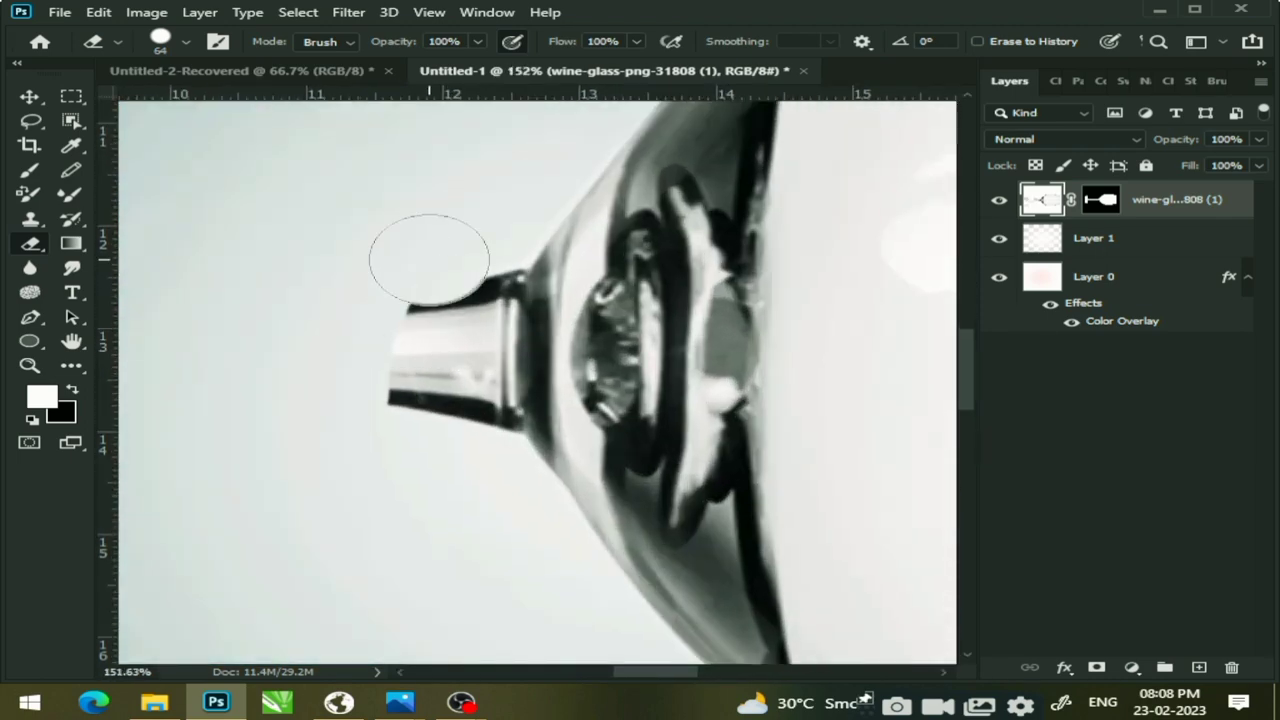
pyautogui.moveTo(429, 259)
pyautogui.mouseDown()
pyautogui.moveTo(377, 366)
pyautogui.moveTo(443, 251)
pyautogui.moveTo(434, 449)
pyautogui.moveTo(435, 373)
pyautogui.mouseUp()
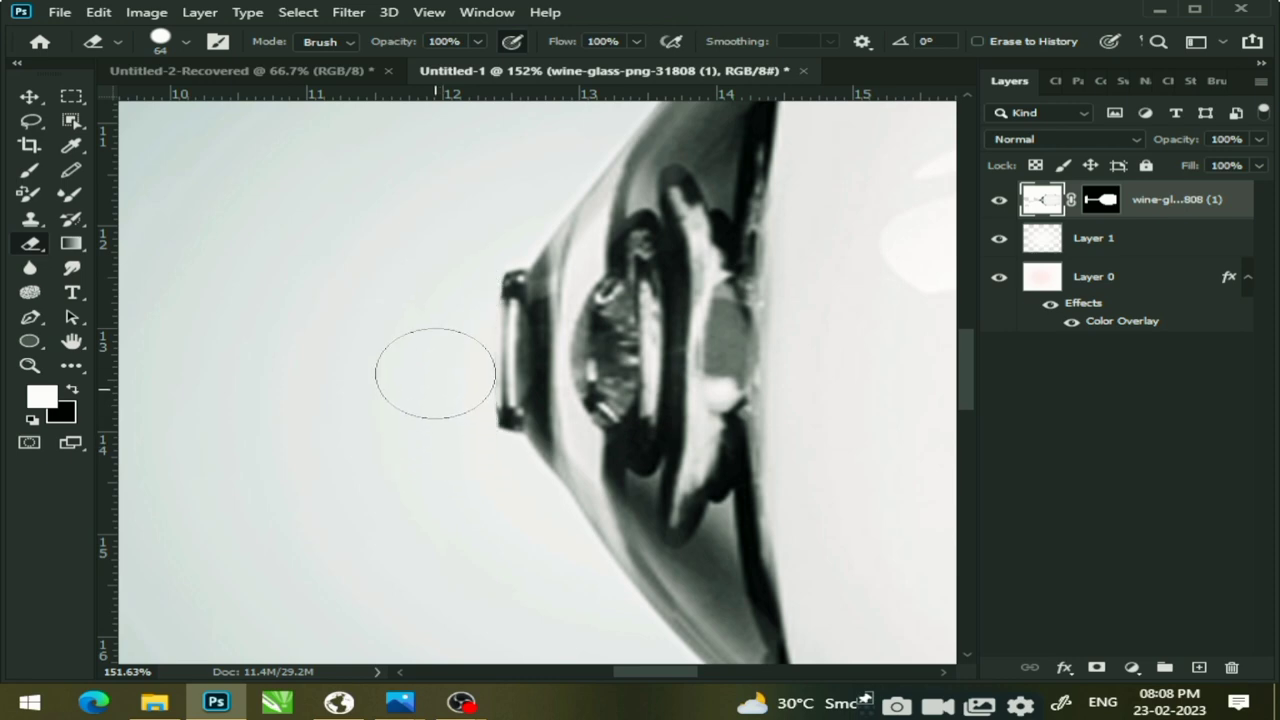
pyautogui.scroll(-2, 500, 363)
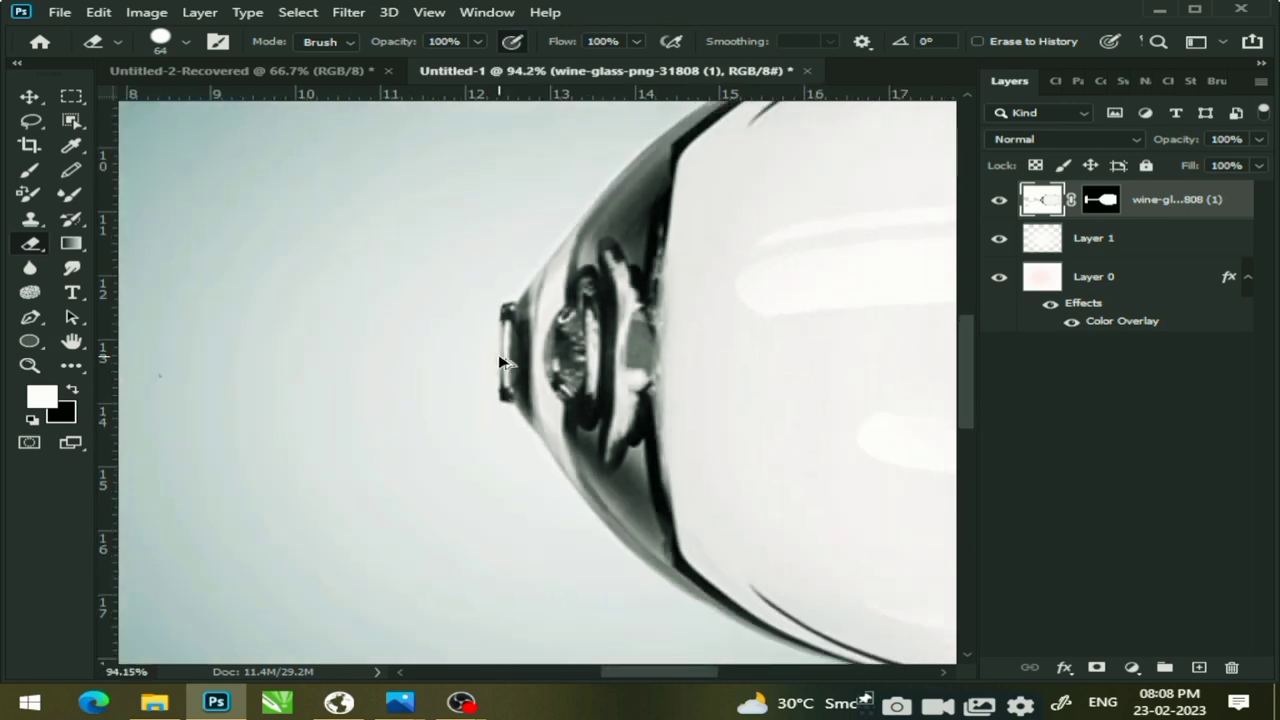
pyautogui.scroll(-4, 503, 363)
pyautogui.scroll(-1, 508, 365)
# Move the bowl onto the left half and scale it to about 104.62%, stretching it slightly wider
pyautogui.click(30, 96)
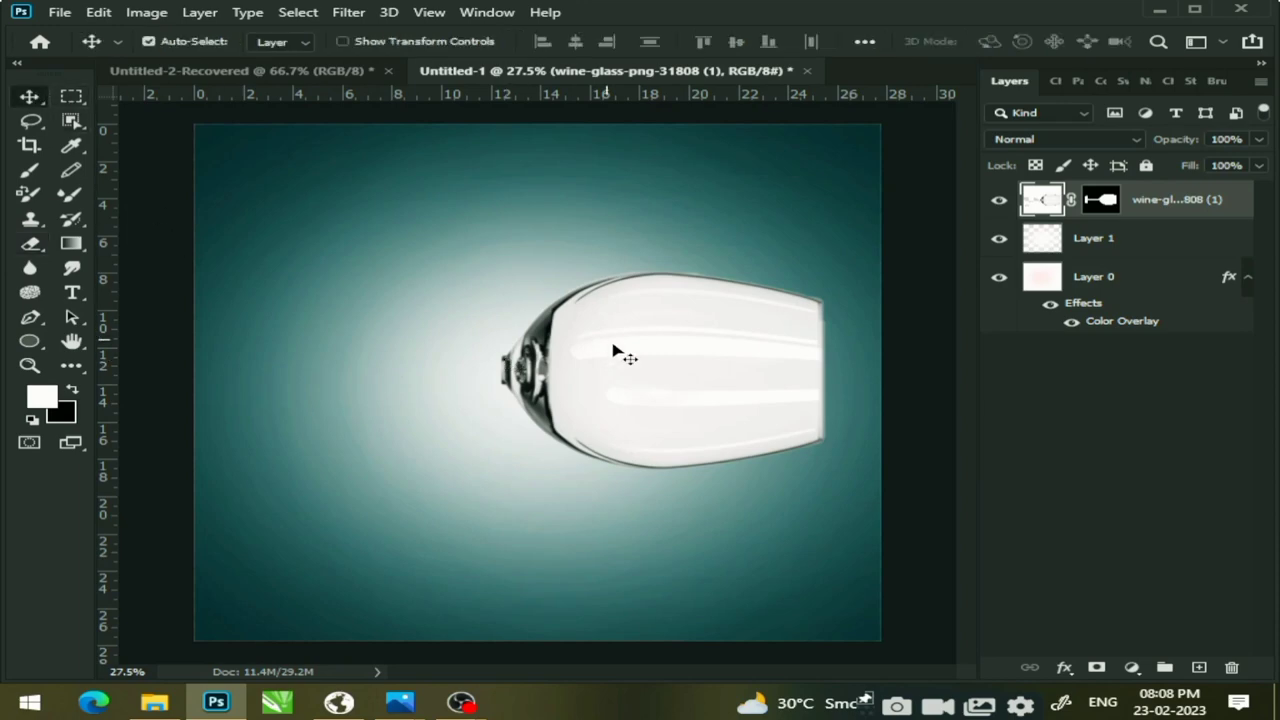
pyautogui.moveTo(612, 352); pyautogui.dragTo(393, 393)
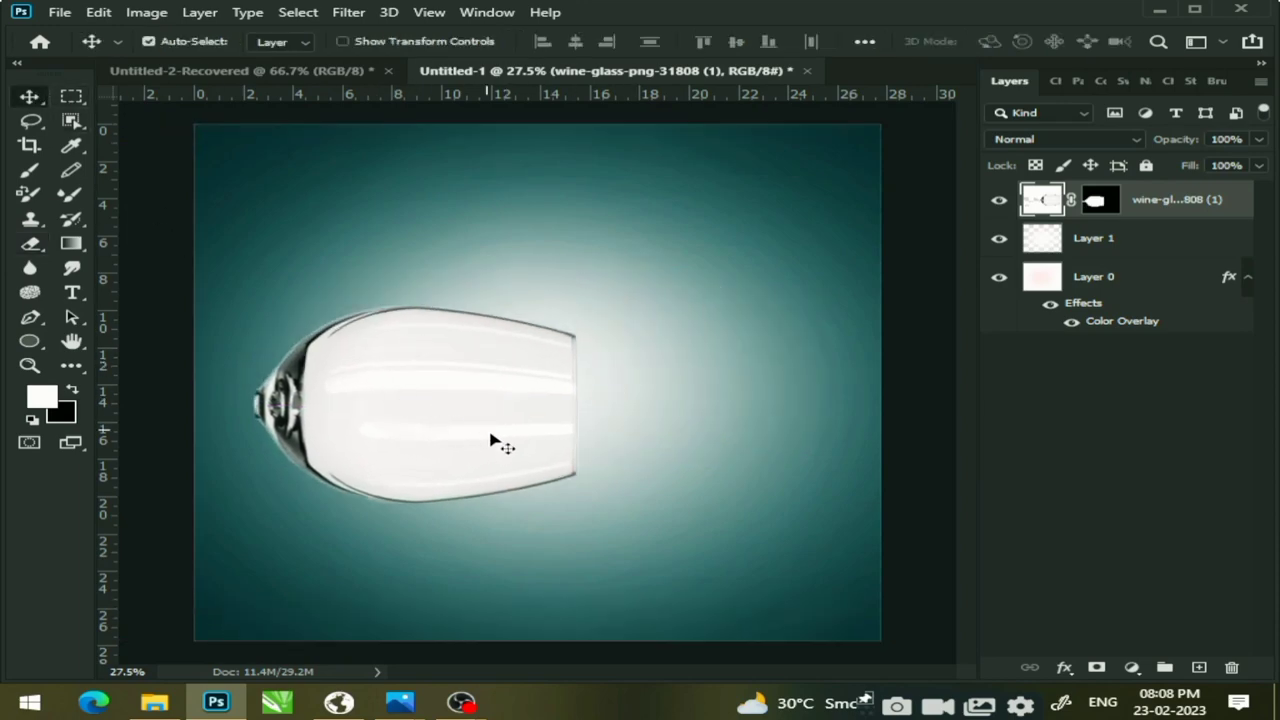
pyautogui.moveTo(474, 430); pyautogui.dragTo(463, 409)
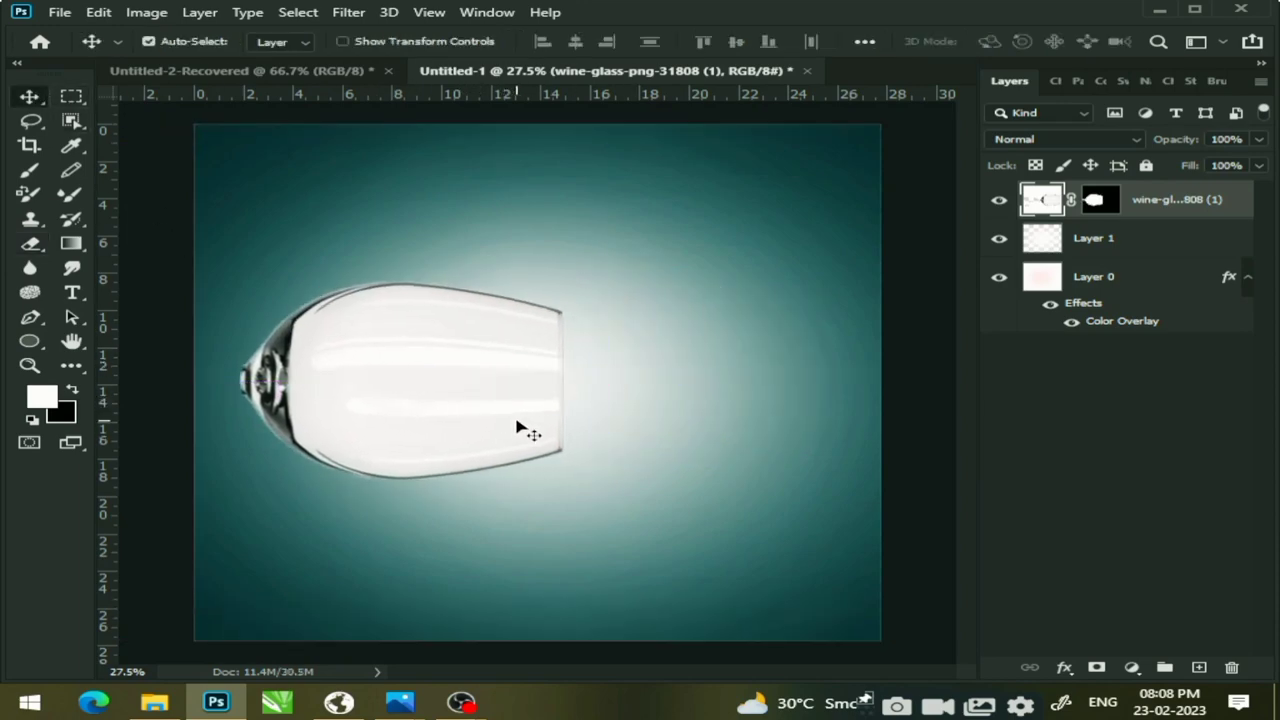
pyautogui.hotkey('ctrl', 't')
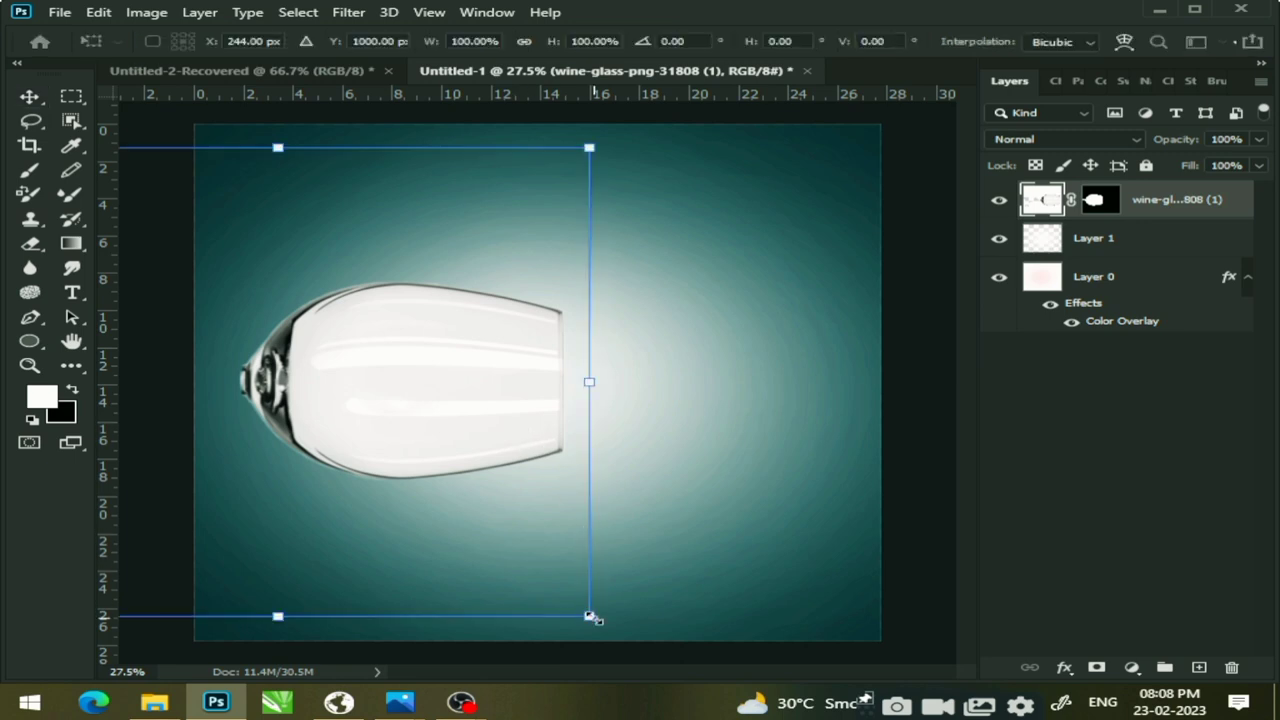
pyautogui.moveTo(590, 616); pyautogui.dragTo(619, 638)
pyautogui.moveTo(526, 420); pyautogui.dragTo(497, 408)
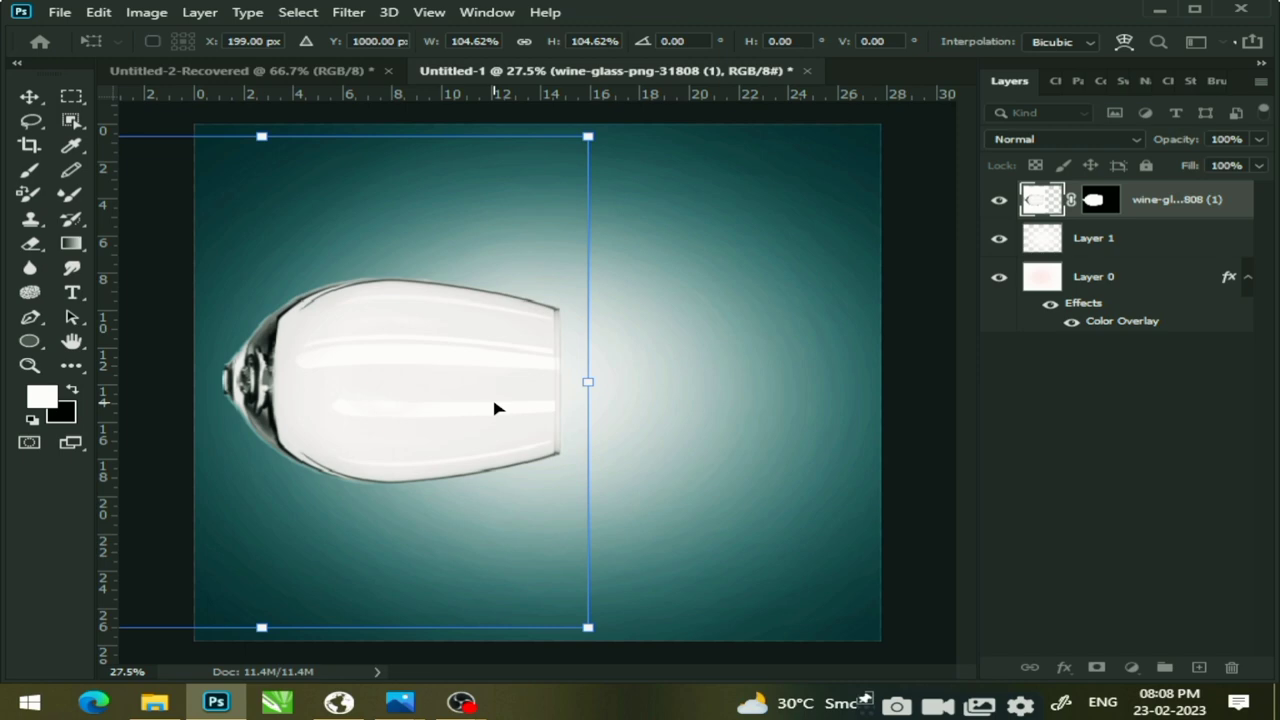
pyautogui.moveTo(588, 384)
pyautogui.mouseDown()
pyautogui.moveTo(686, 381)
pyautogui.moveTo(554, 383)
pyautogui.mouseUp()
# Reshape the bowl's open end slightly with Distort and Perspective transforms
pyautogui.rightClick(398, 364)
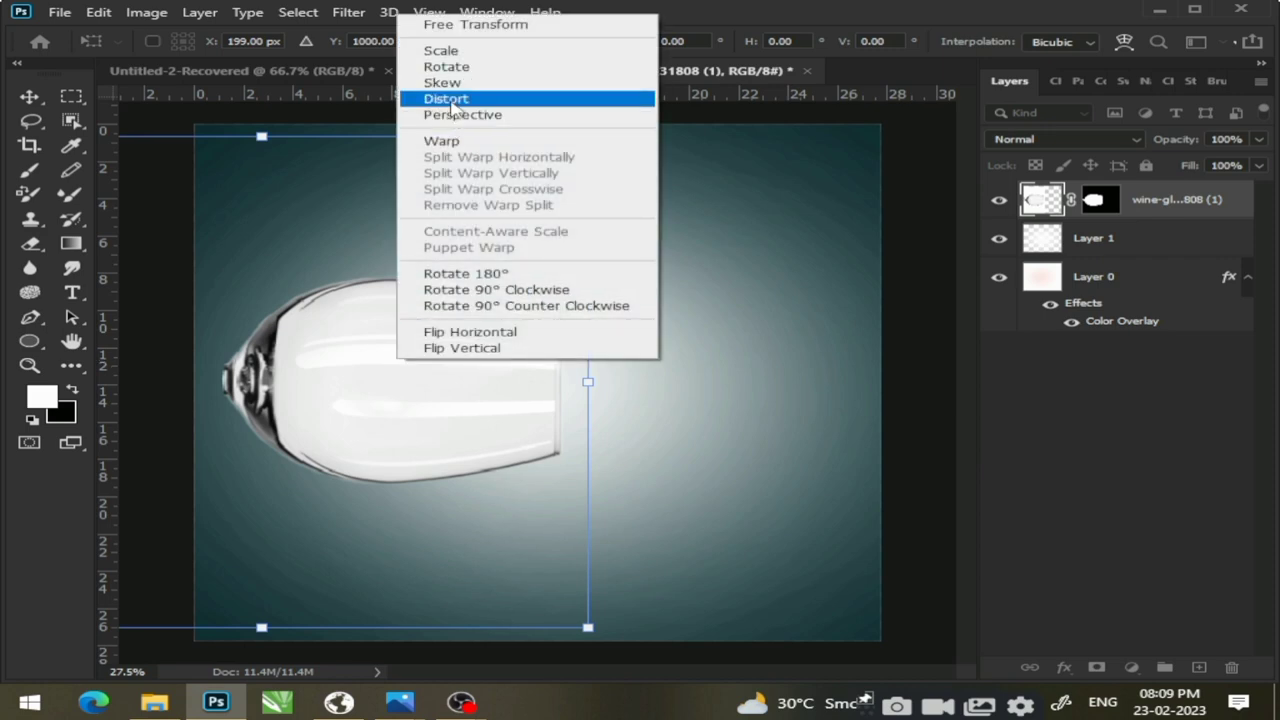
pyautogui.click(455, 99)
pyautogui.moveTo(590, 383); pyautogui.dragTo(643, 390)
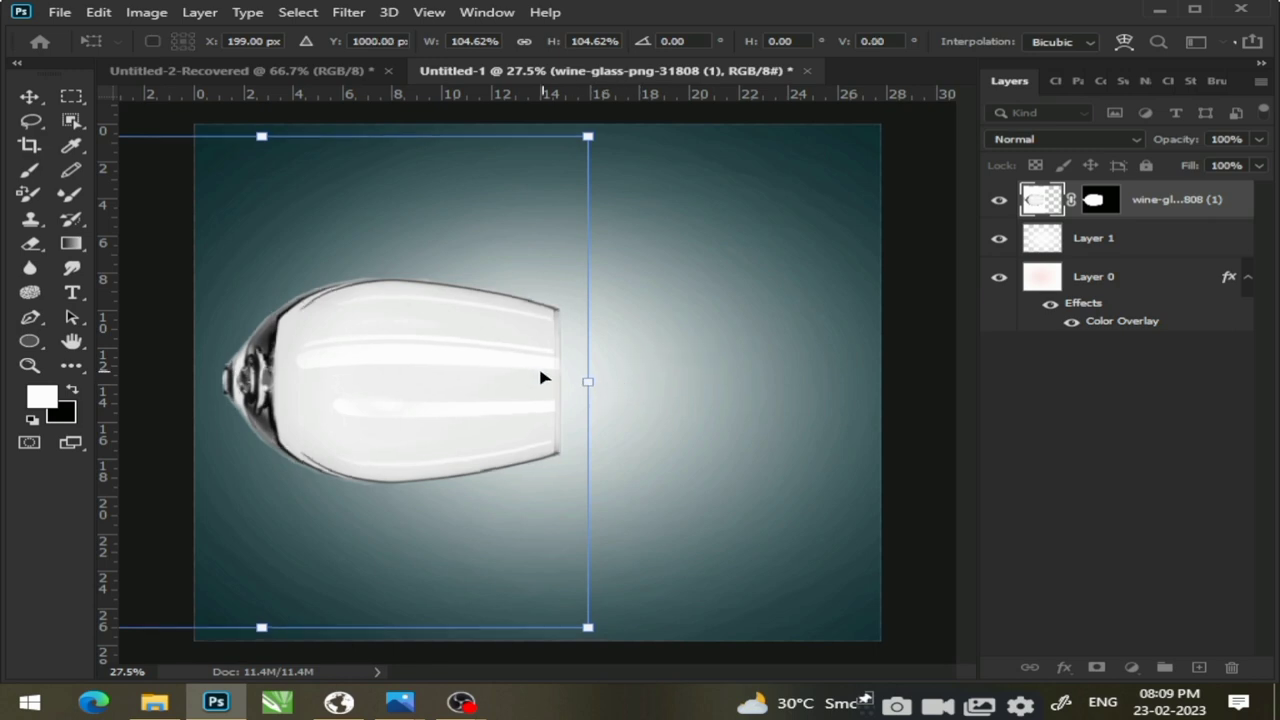
pyautogui.rightClick(543, 376)
pyautogui.click(597, 119)
pyautogui.moveTo(590, 385); pyautogui.dragTo(622, 393)
pyautogui.rightClick(622, 393)
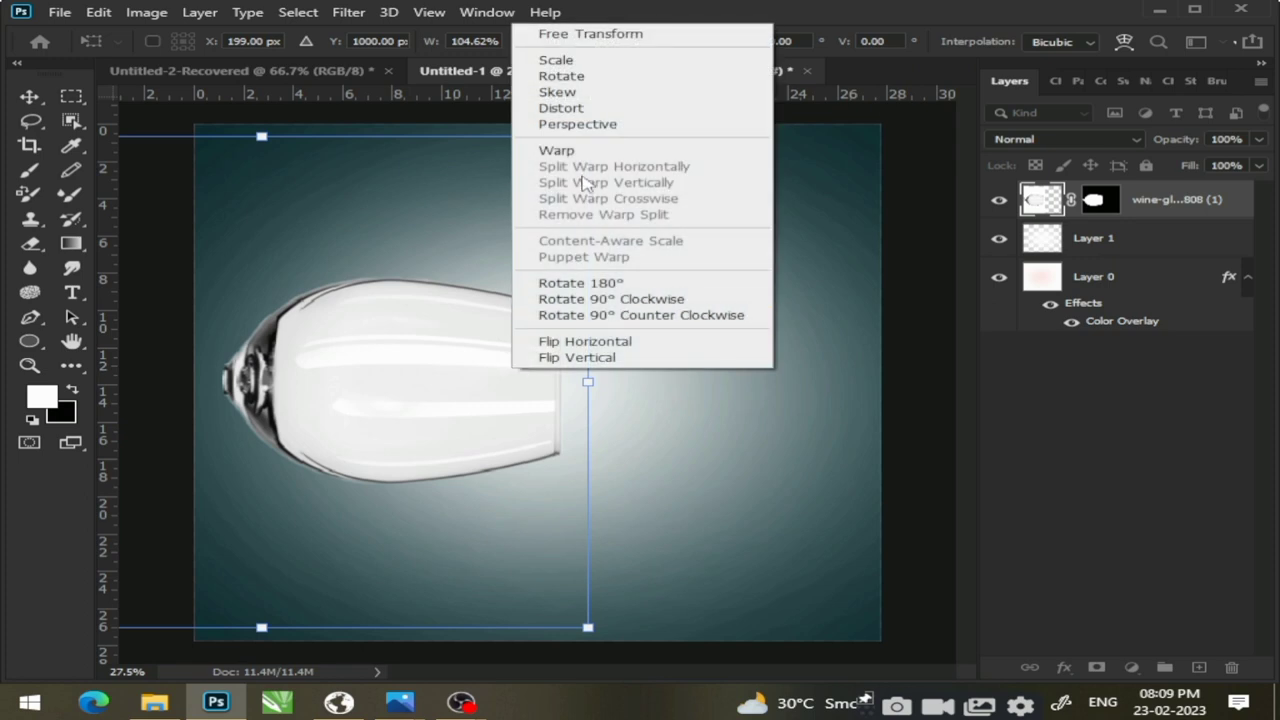
# Warp the glass mouth into a wider curve, commit it, then place the thierry-meier ocean photo
pyautogui.click(588, 154)
pyautogui.moveTo(590, 300); pyautogui.dragTo(675, 297)
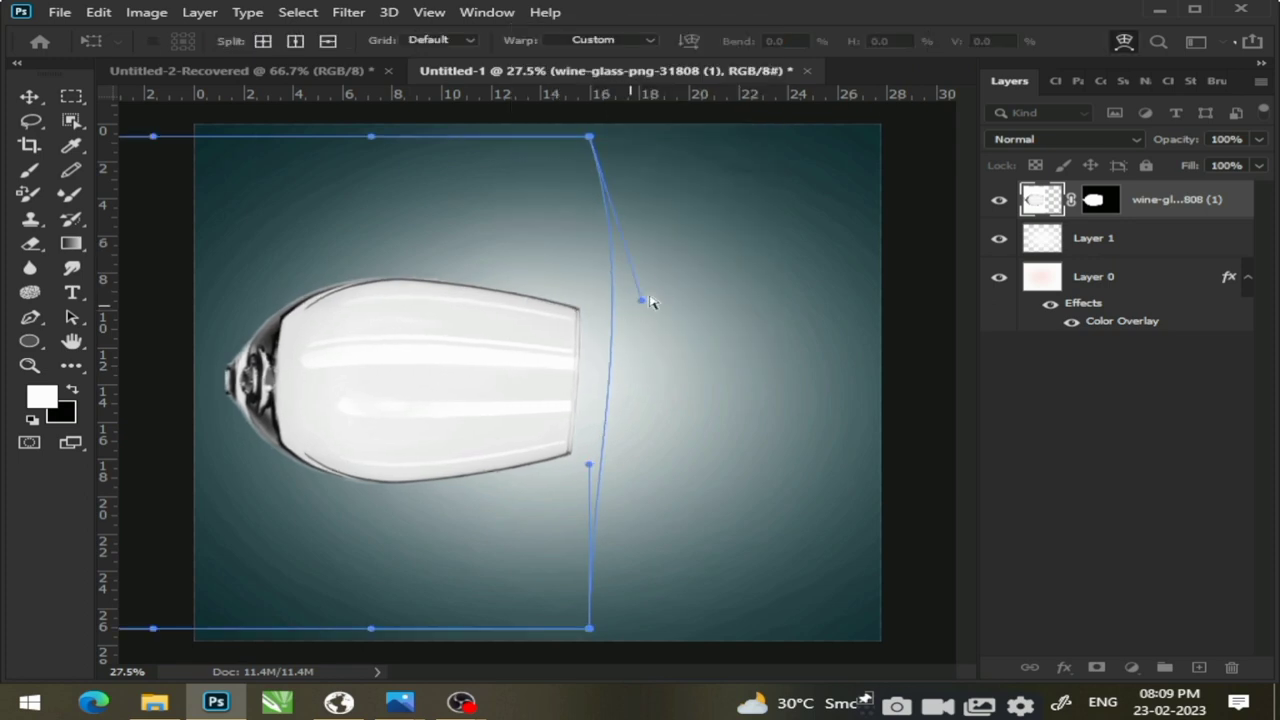
pyautogui.moveTo(588, 468); pyautogui.dragTo(676, 484)
pyautogui.moveTo(674, 293); pyautogui.dragTo(677, 278)
pyautogui.moveTo(677, 485); pyautogui.dragTo(701, 508)
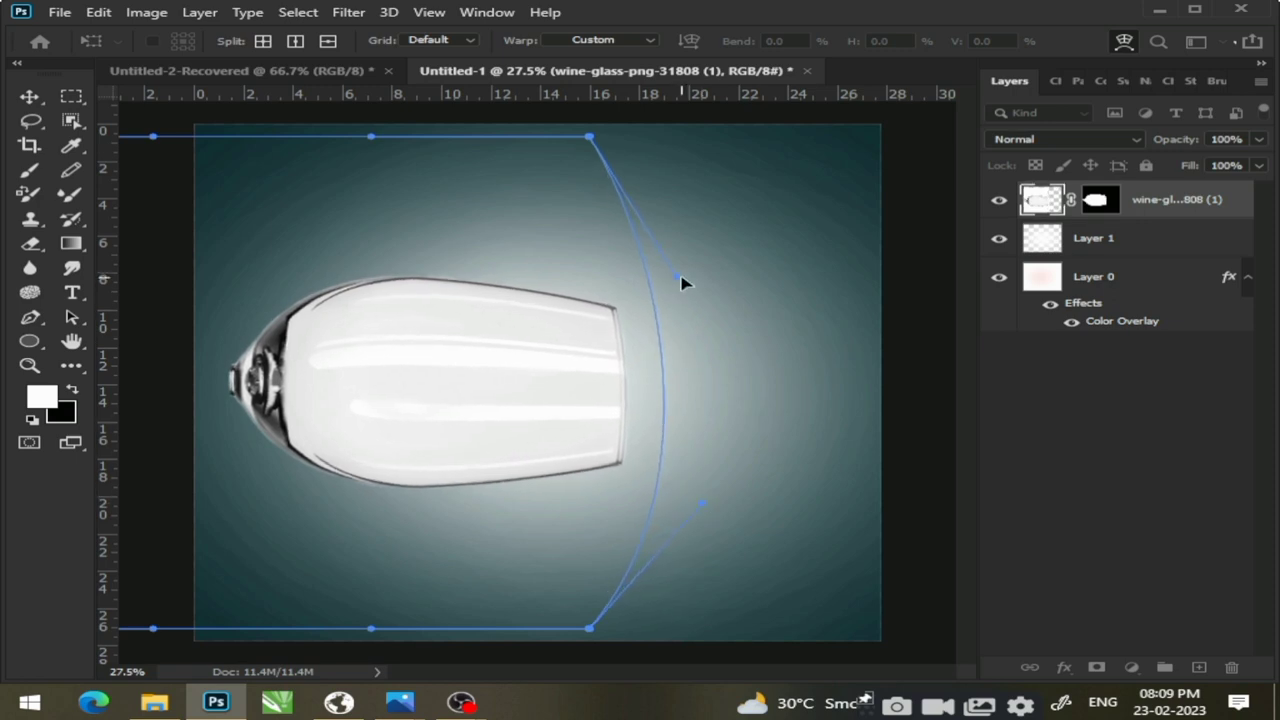
pyautogui.moveTo(679, 279); pyautogui.dragTo(673, 194)
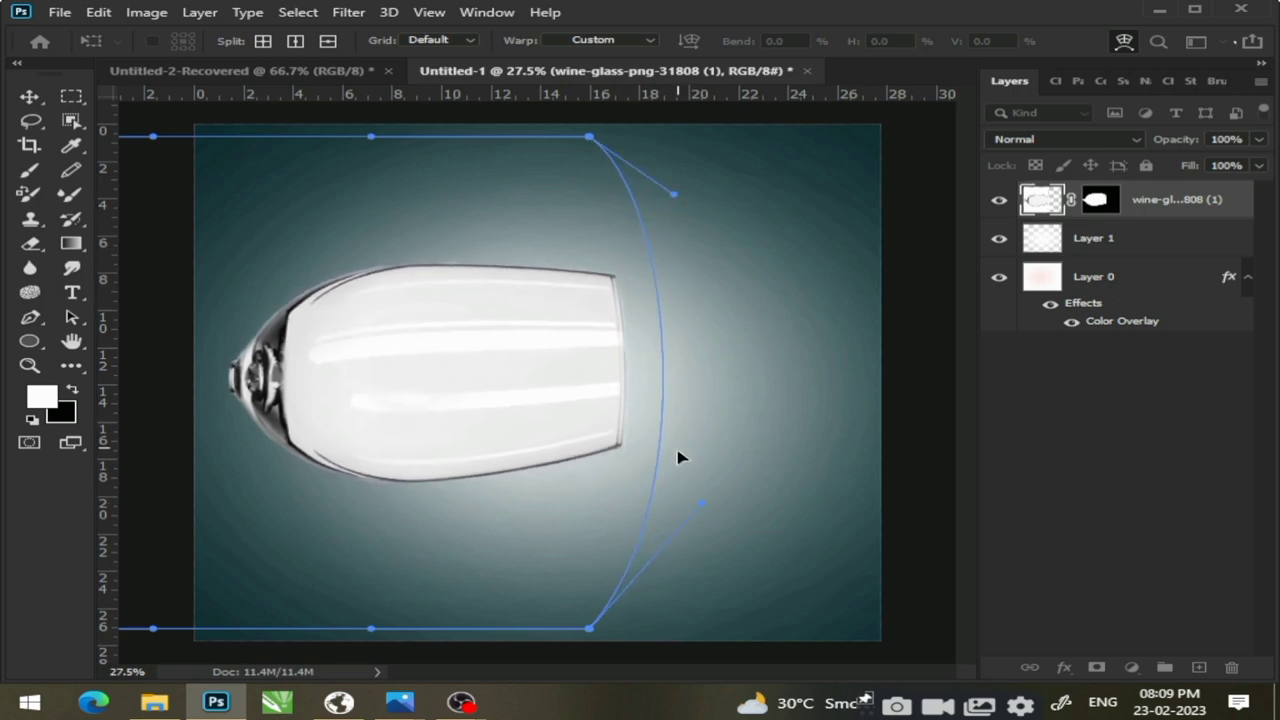
pyautogui.moveTo(706, 511); pyautogui.dragTo(704, 547)
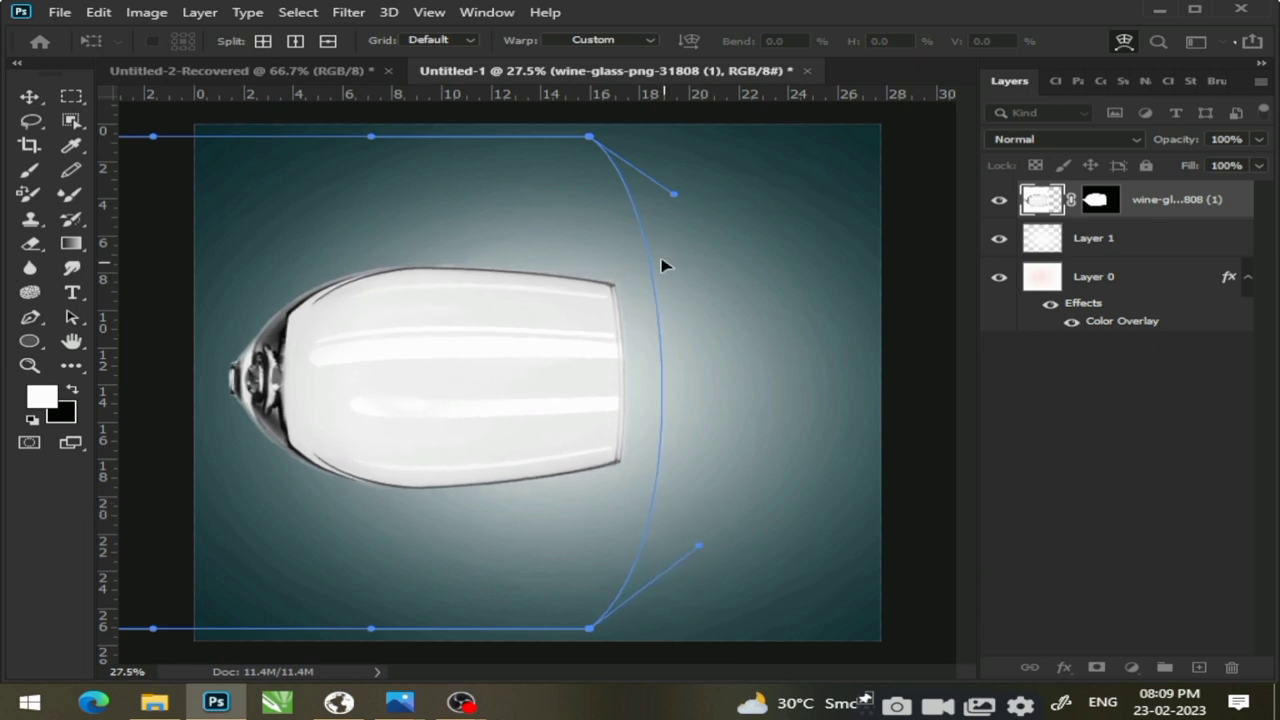
pyautogui.moveTo(675, 199); pyautogui.dragTo(703, 231)
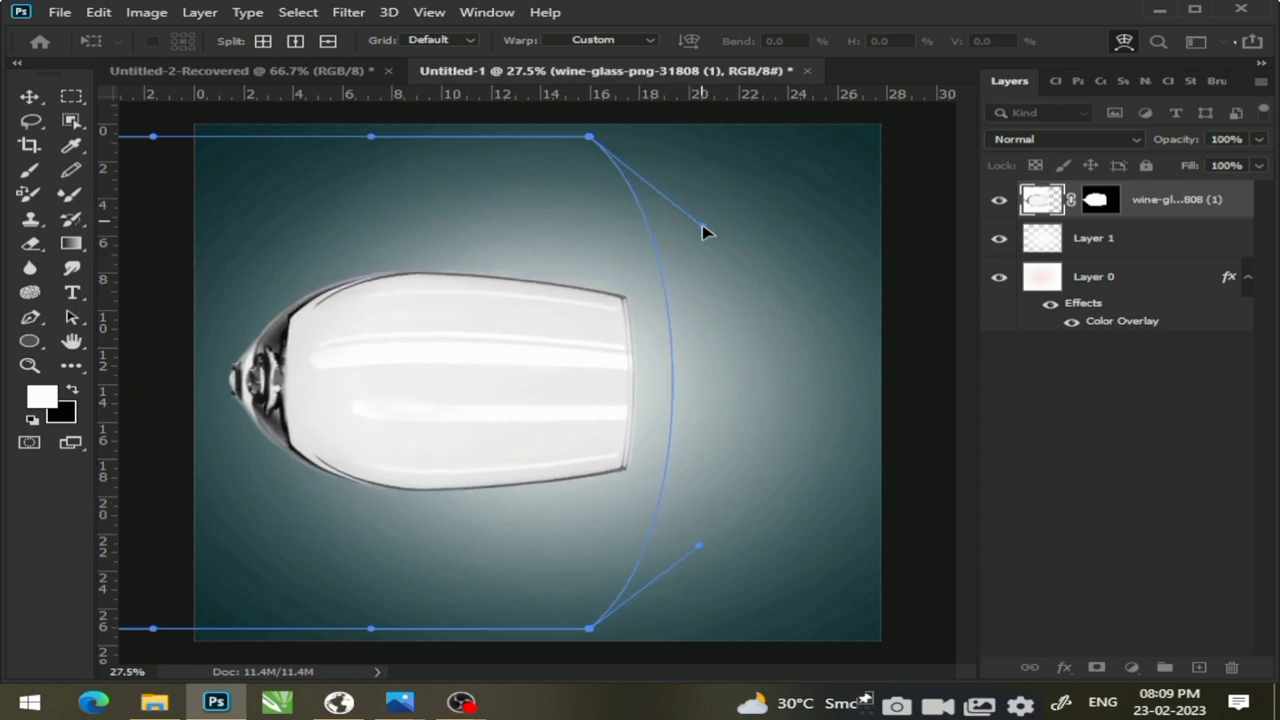
pyautogui.press('Return')
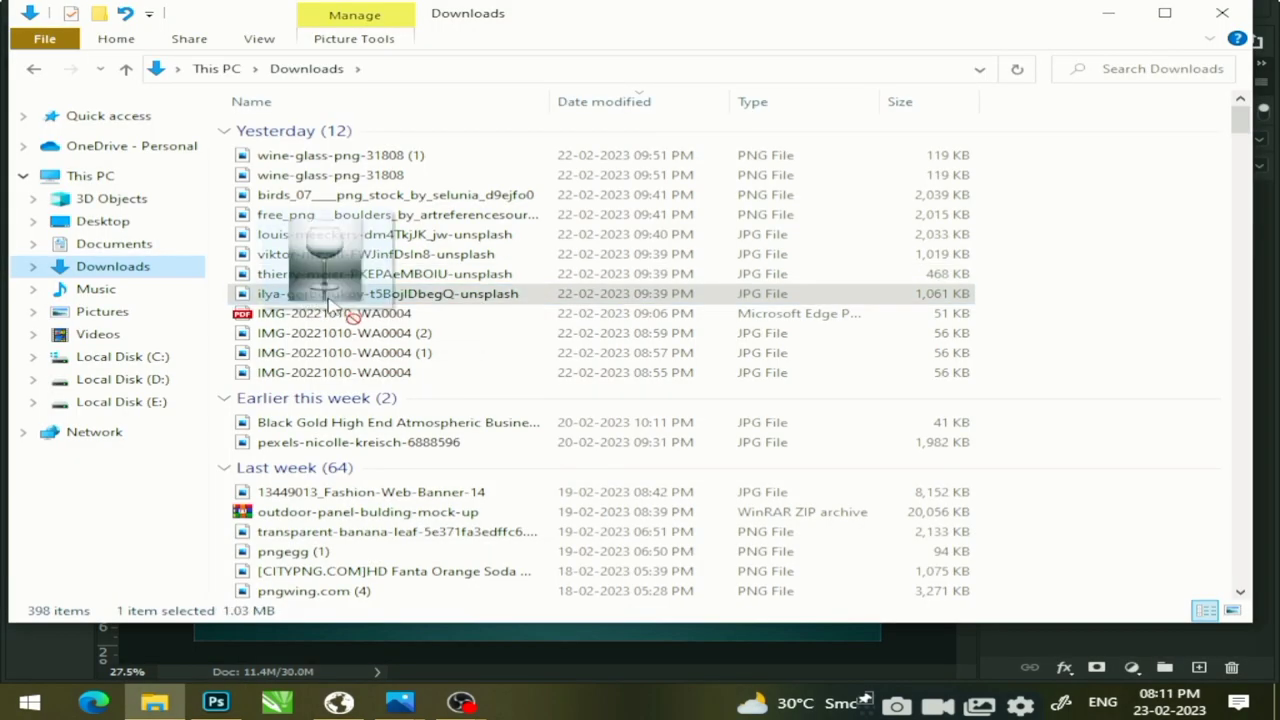
pyautogui.moveTo(313, 298)
pyautogui.mouseDown()
pyautogui.moveTo(310, 393)
pyautogui.moveTo(409, 351)
pyautogui.mouseUp()
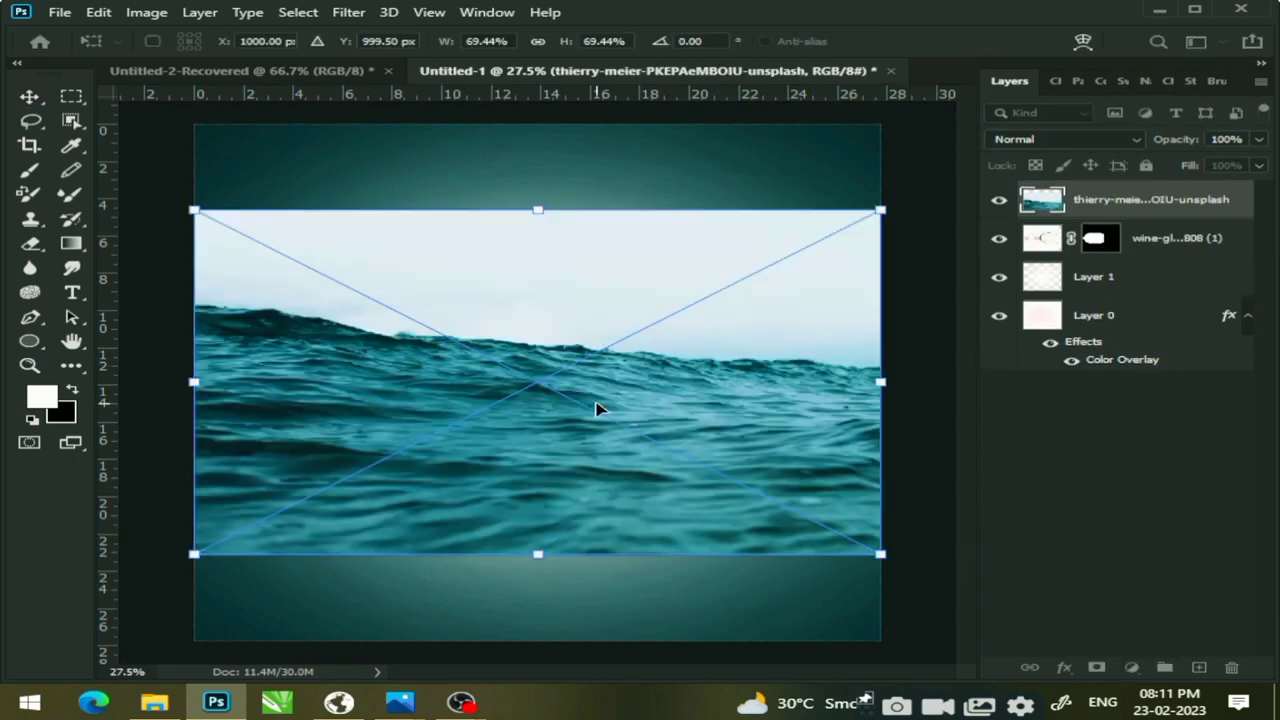
# Scale the ocean photo to about 53%, tilt it, and position it over the glass
pyautogui.moveTo(882, 553); pyautogui.dragTo(551, 389)
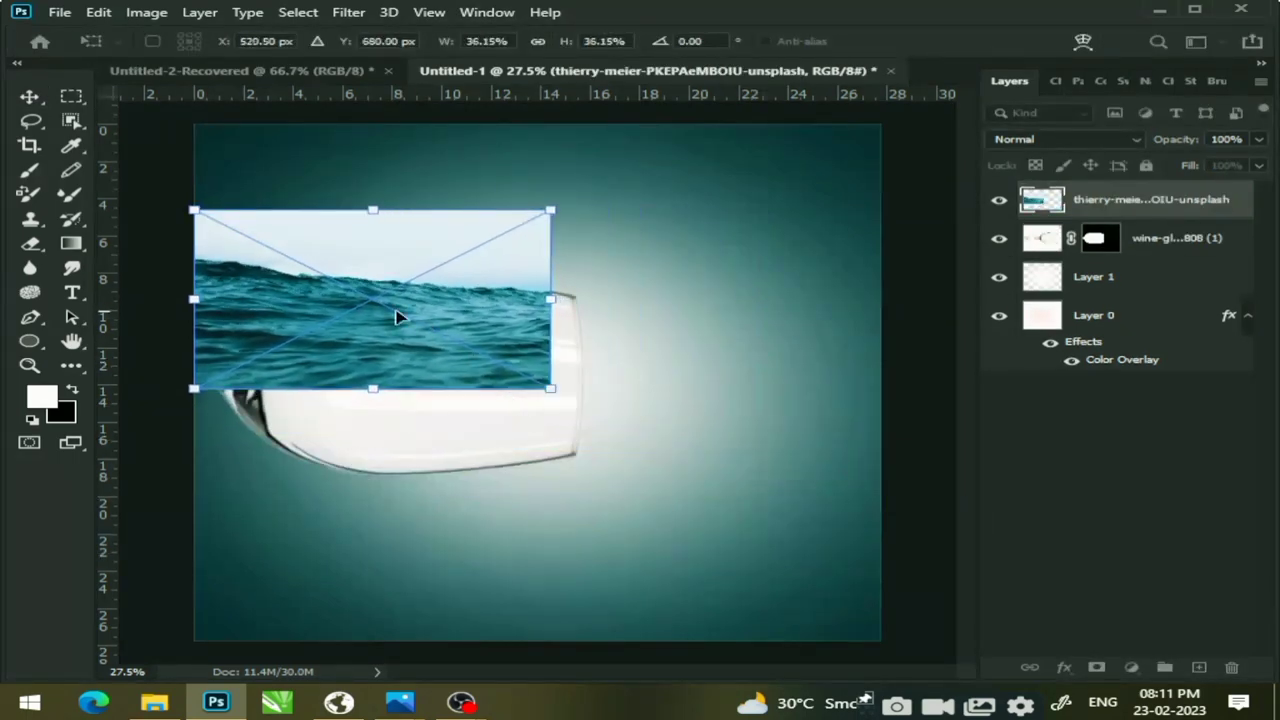
pyautogui.moveTo(400, 314); pyautogui.dragTo(400, 387)
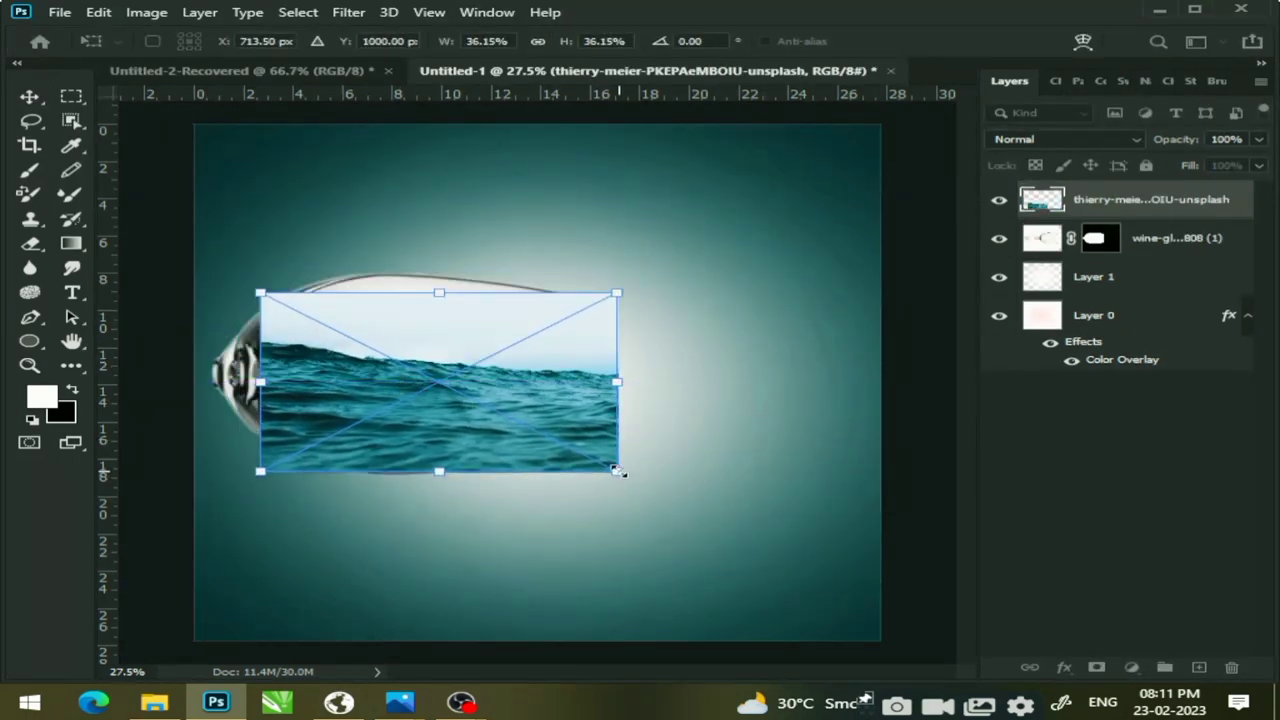
pyautogui.moveTo(617, 470); pyautogui.dragTo(686, 523)
pyautogui.moveTo(573, 439); pyautogui.dragTo(540, 420)
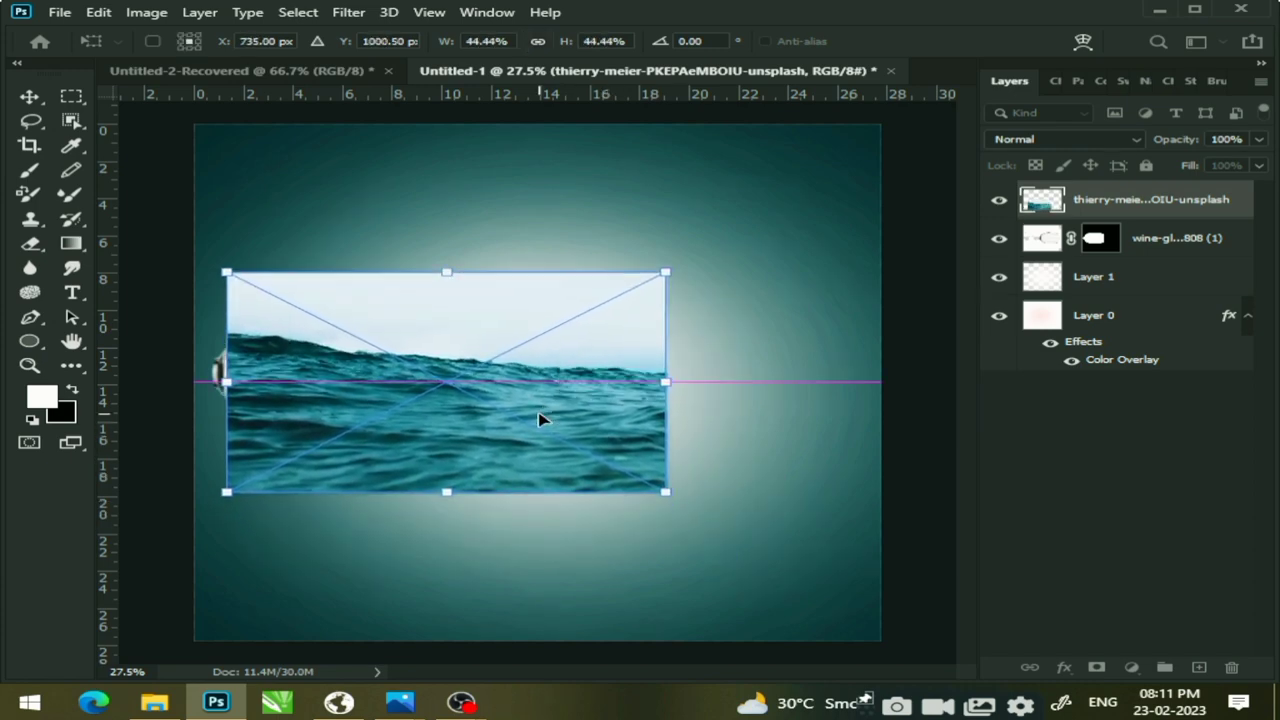
pyautogui.moveTo(703, 264); pyautogui.dragTo(720, 318)
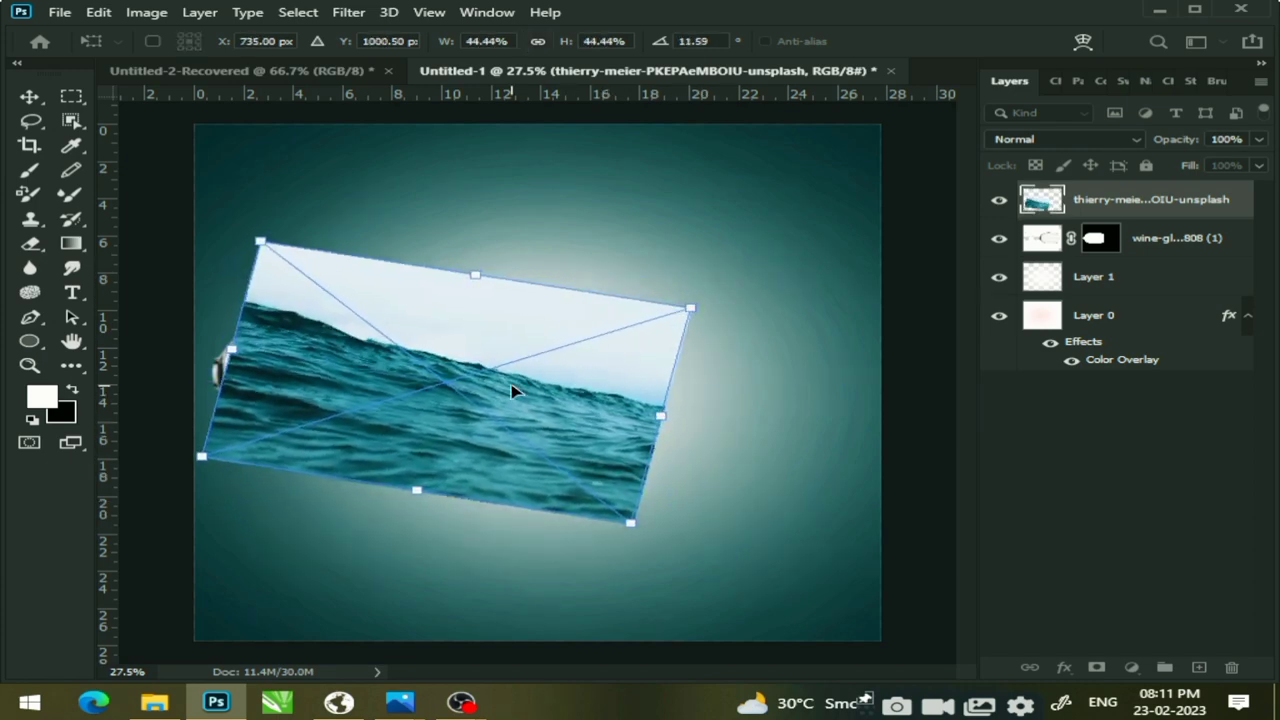
pyautogui.moveTo(514, 386); pyautogui.dragTo(702, 290)
pyautogui.moveTo(600, 300); pyautogui.dragTo(453, 389)
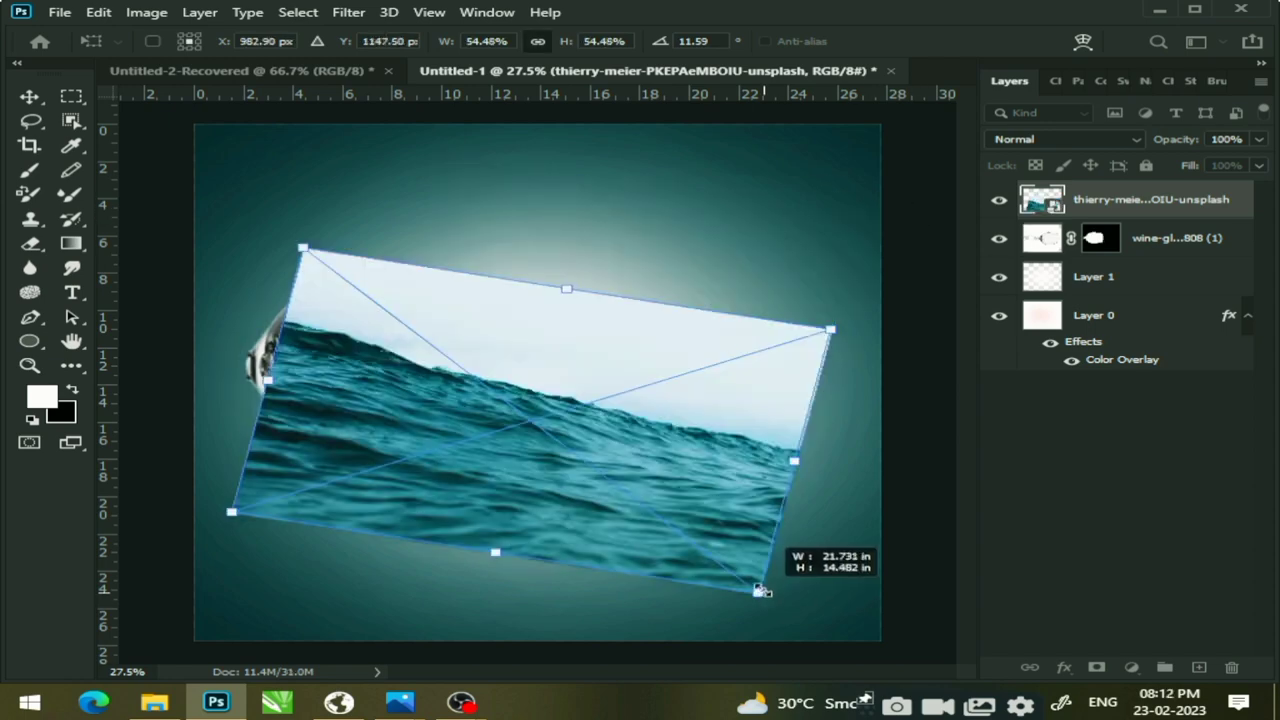
pyautogui.moveTo(673, 529); pyautogui.dragTo(748, 584)
# Set the ocean layer to 41% opacity, reduce its tilt to about 7.5°, and commit
pyautogui.click(1259, 139)
pyautogui.moveTo(1262, 163); pyautogui.dragTo(1190, 165)
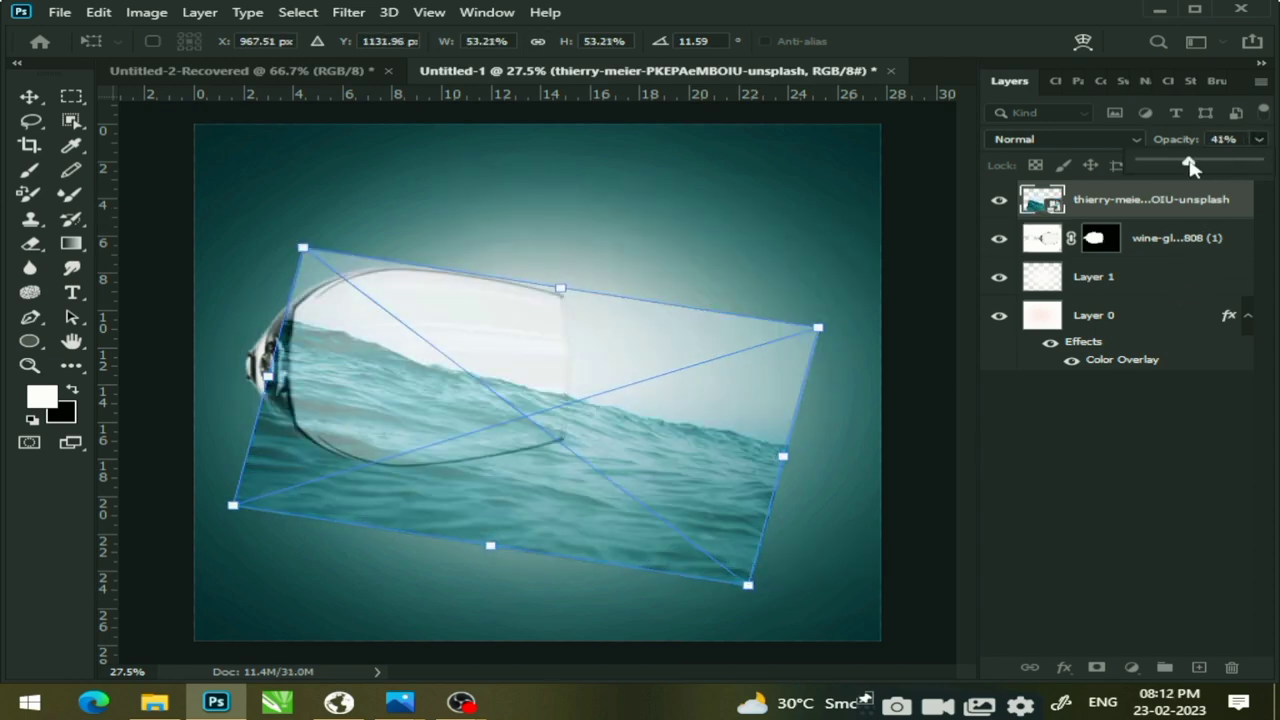
pyautogui.moveTo(690, 444); pyautogui.dragTo(693, 431)
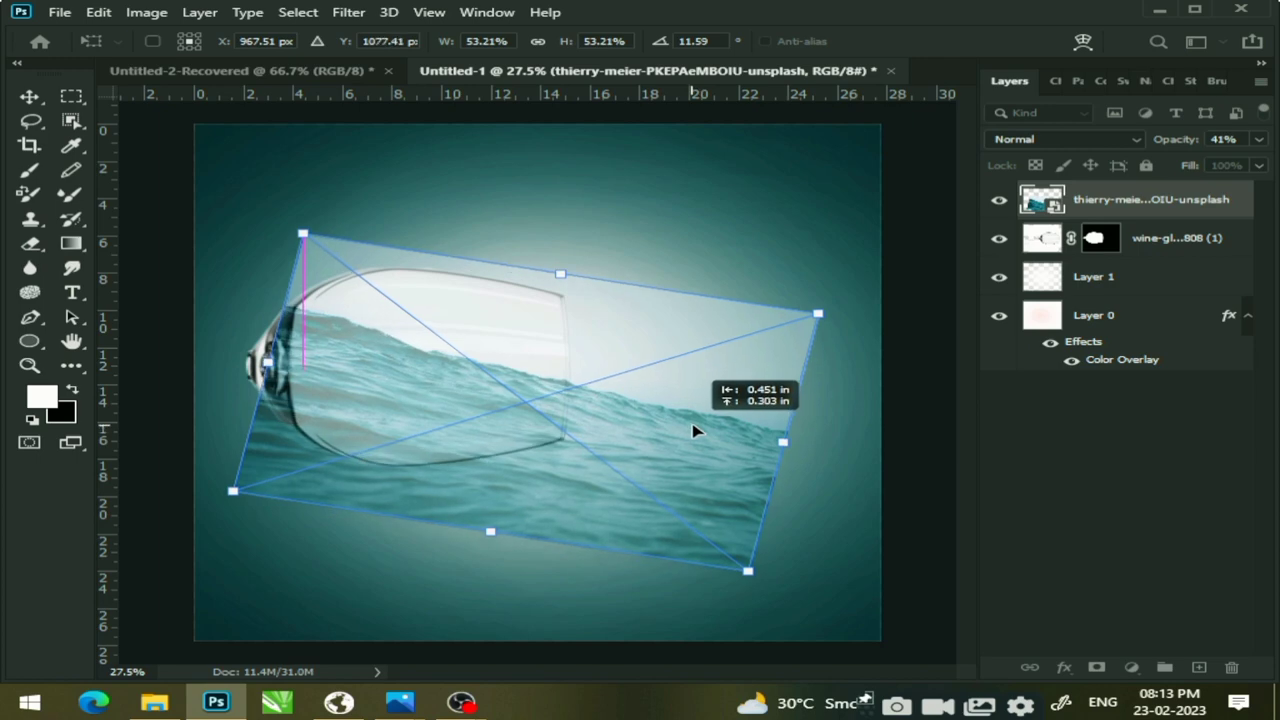
pyautogui.moveTo(843, 309); pyautogui.dragTo(826, 291)
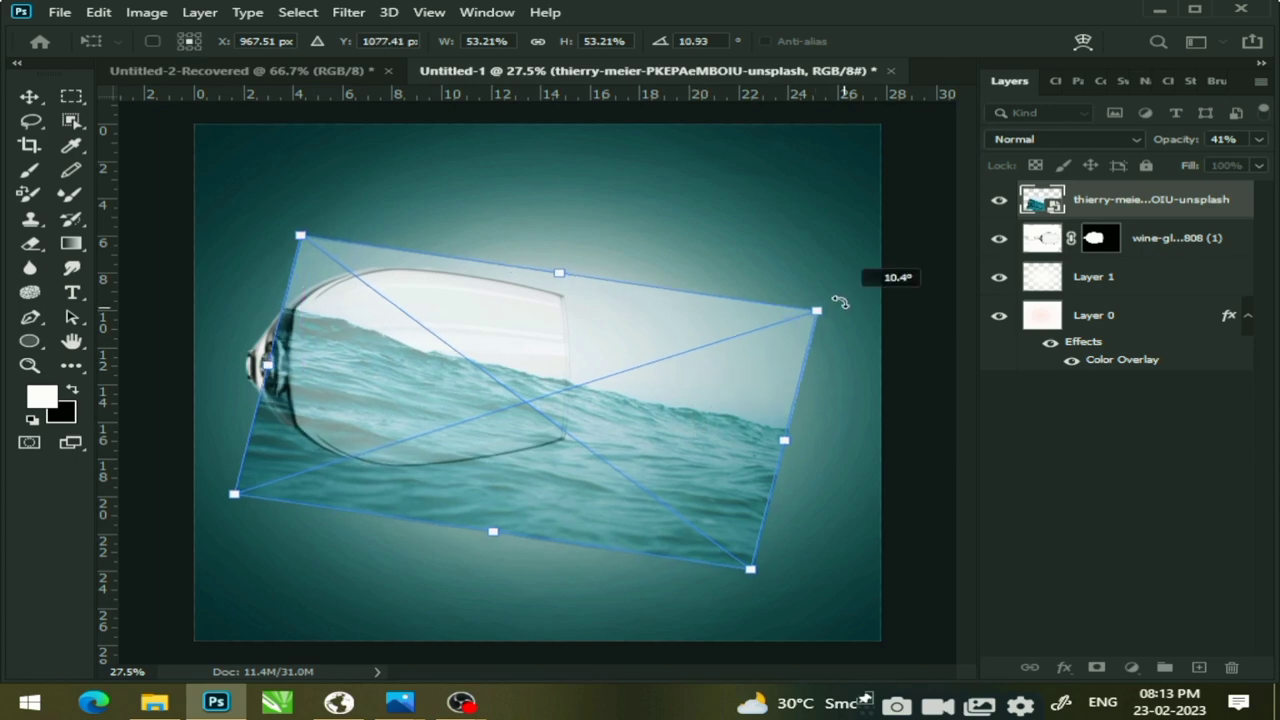
pyautogui.moveTo(654, 411); pyautogui.dragTo(658, 405)
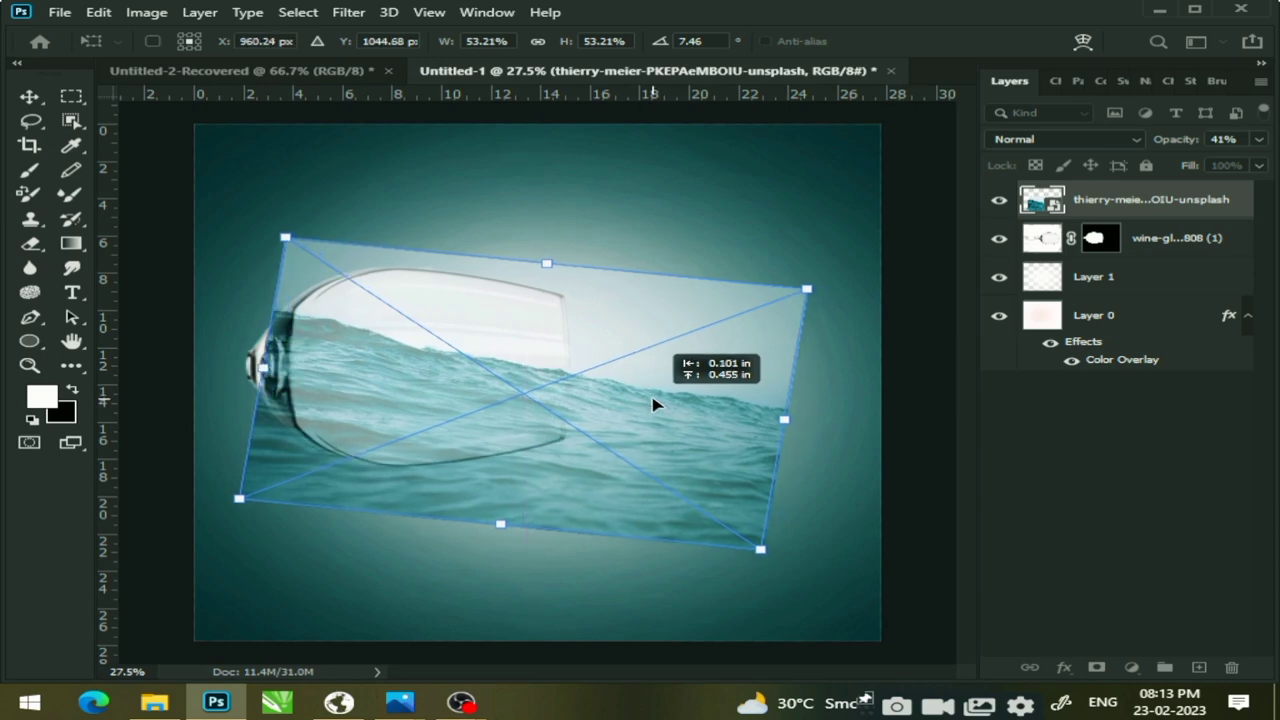
pyautogui.moveTo(658, 405); pyautogui.dragTo(658, 405)
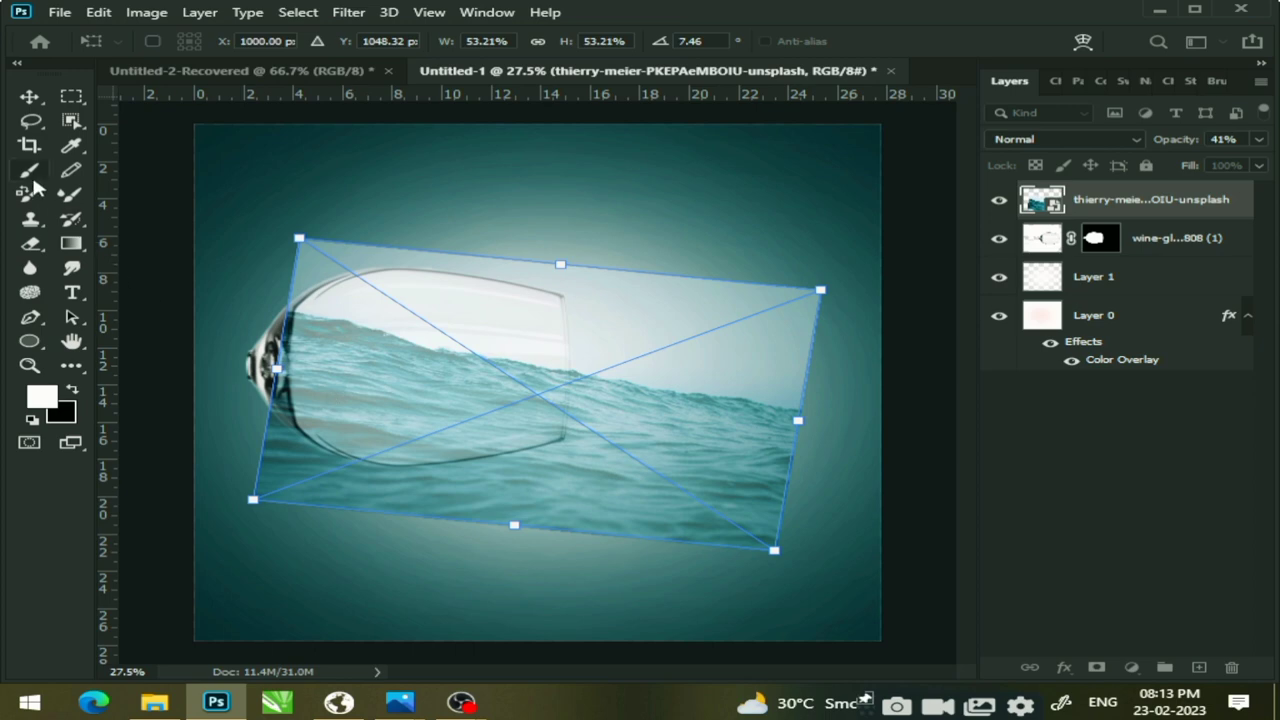
pyautogui.click(30, 243)
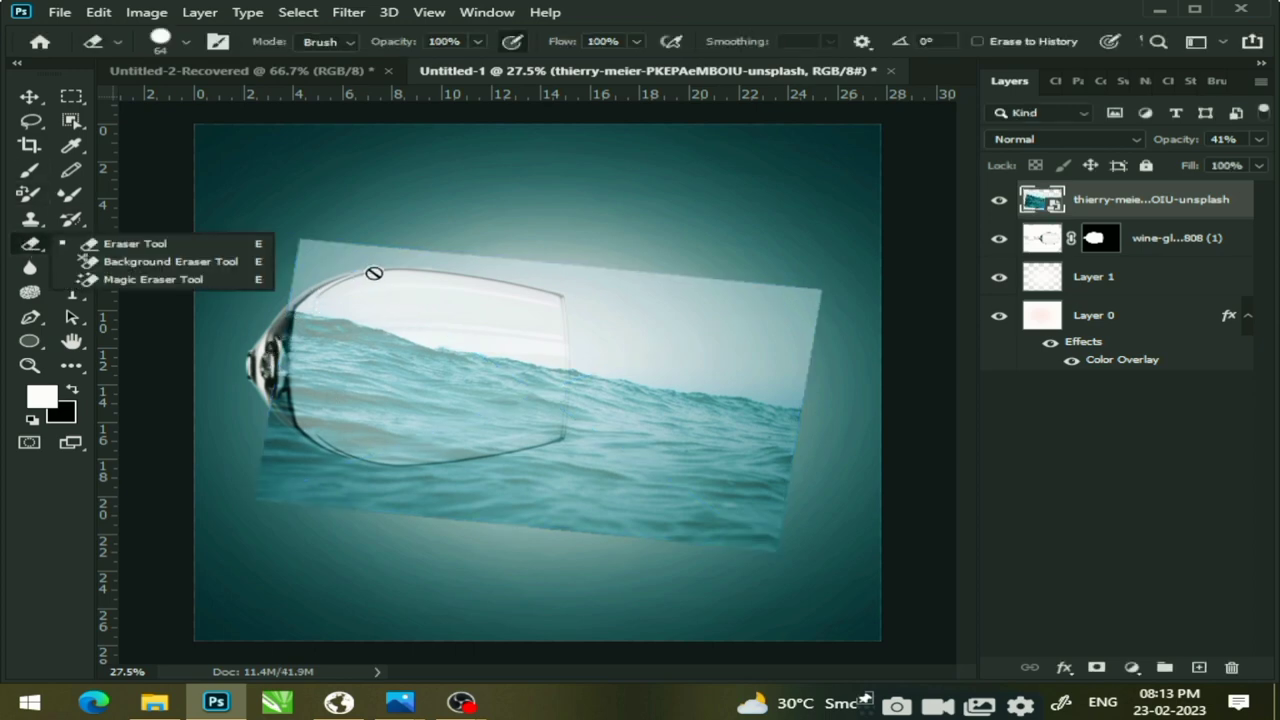
# Rasterize the ocean smart object for the Eraser and reselect the thierry-meier layer
pyautogui.click(150, 245)
pyautogui.click(335, 272)
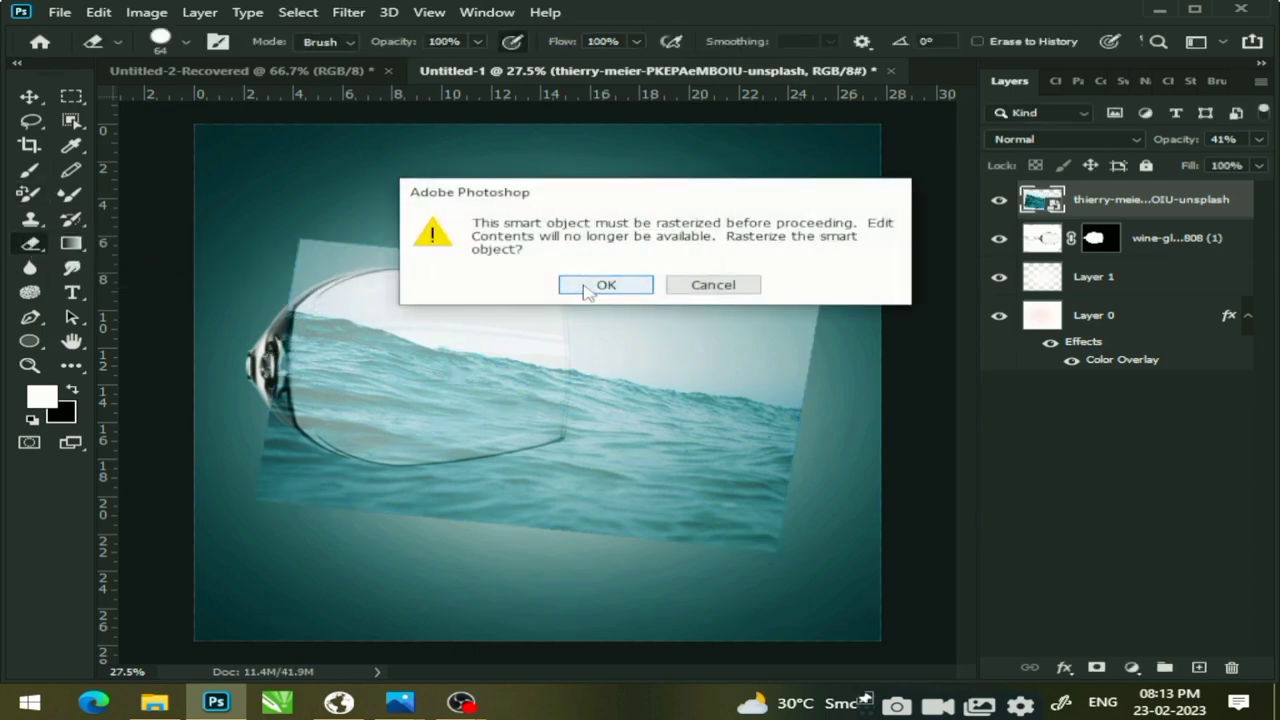
pyautogui.click(605, 285)
pyautogui.click(1199, 665)
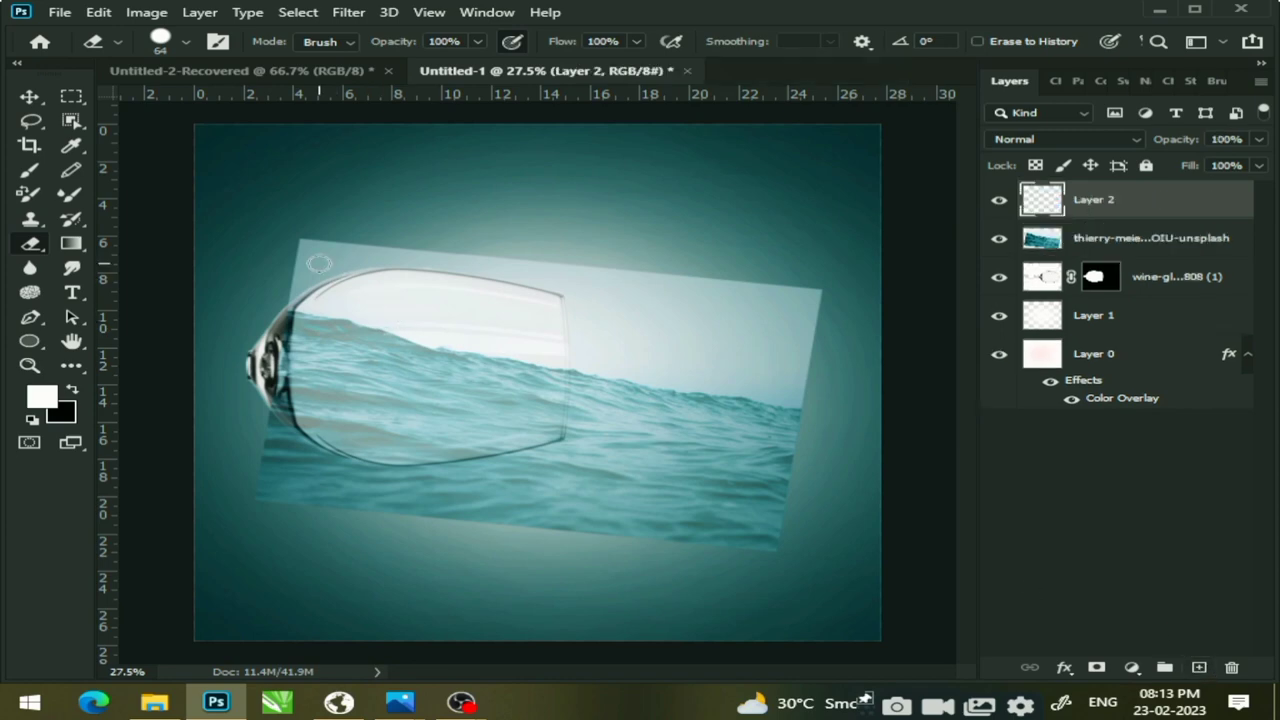
pyautogui.click(1104, 238)
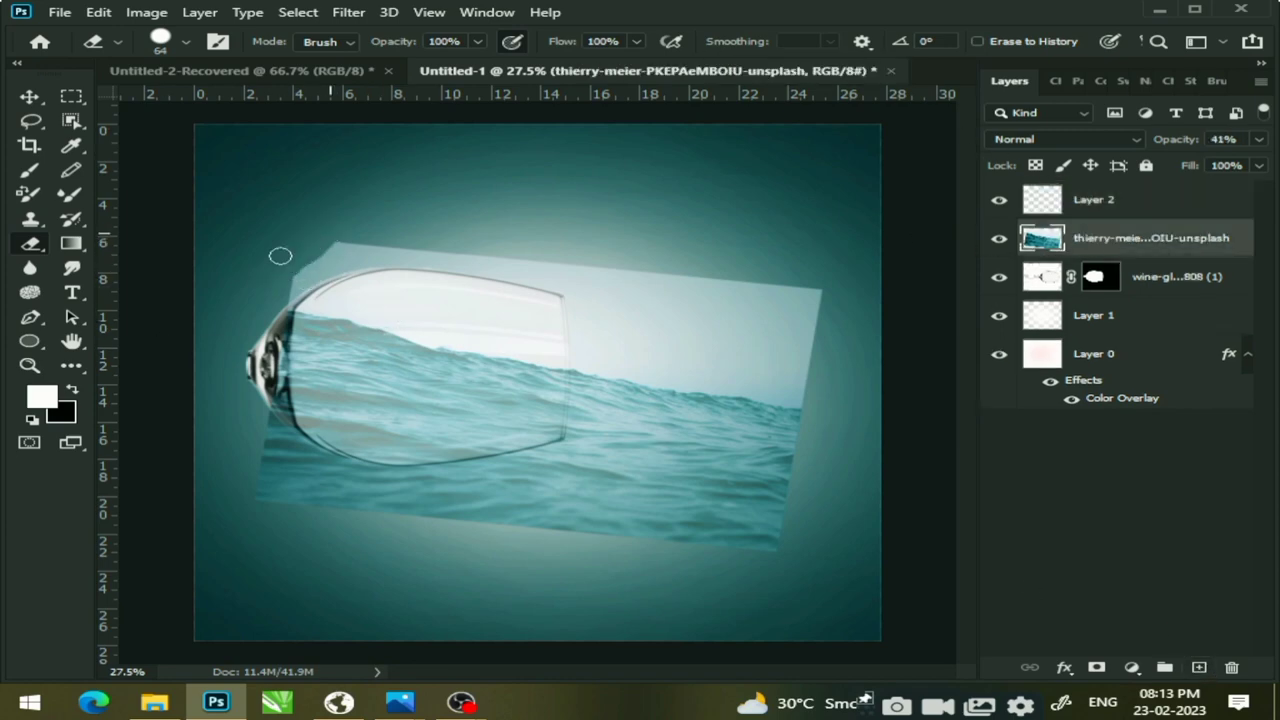
# Erase the ocean photo's top-left corner and the light patch left of the rim
pyautogui.moveTo(280, 256)
pyautogui.mouseDown()
pyautogui.moveTo(344, 249)
pyautogui.moveTo(388, 203)
pyautogui.mouseUp()
pyautogui.scroll(2, 305, 320)
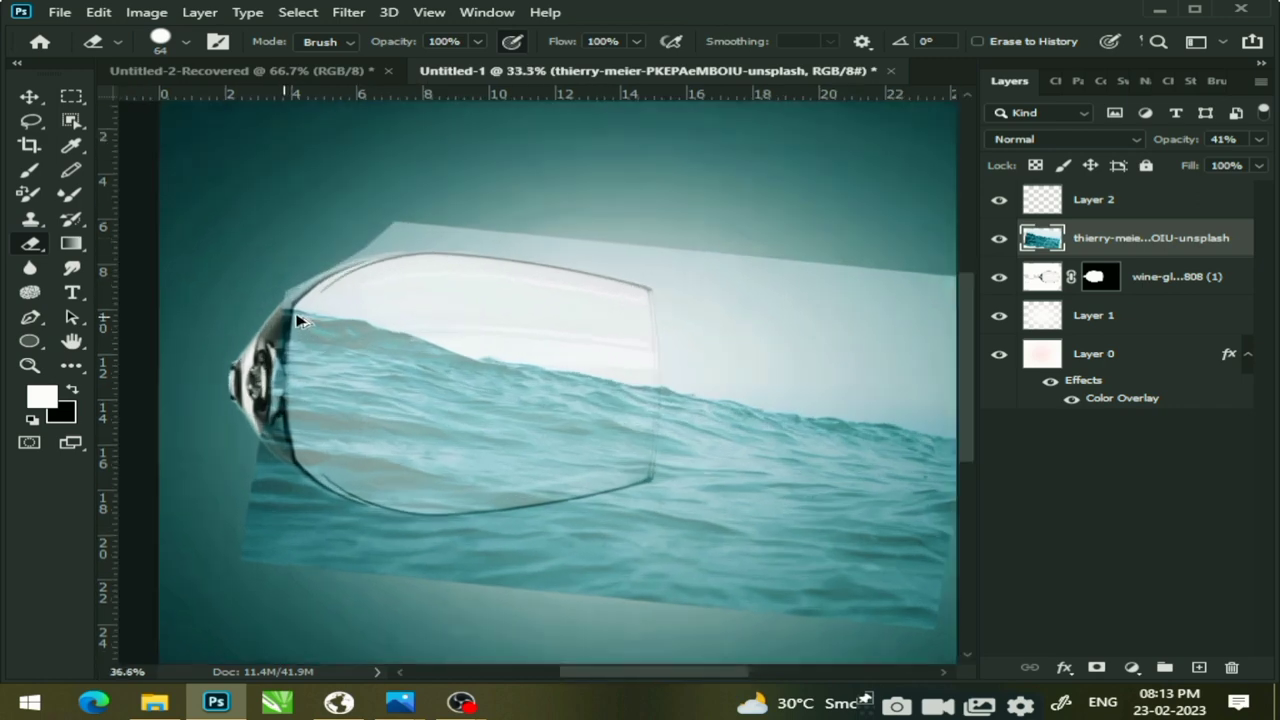
pyautogui.scroll(1, 300, 314)
pyautogui.scroll(2, 306, 294)
pyautogui.moveTo(274, 242)
pyautogui.mouseDown()
pyautogui.moveTo(229, 283)
pyautogui.moveTo(323, 220)
pyautogui.moveTo(284, 248)
pyautogui.moveTo(323, 206)
pyautogui.moveTo(471, 143)
pyautogui.moveTo(257, 263)
pyautogui.moveTo(217, 320)
pyautogui.moveTo(269, 265)
pyautogui.mouseUp()
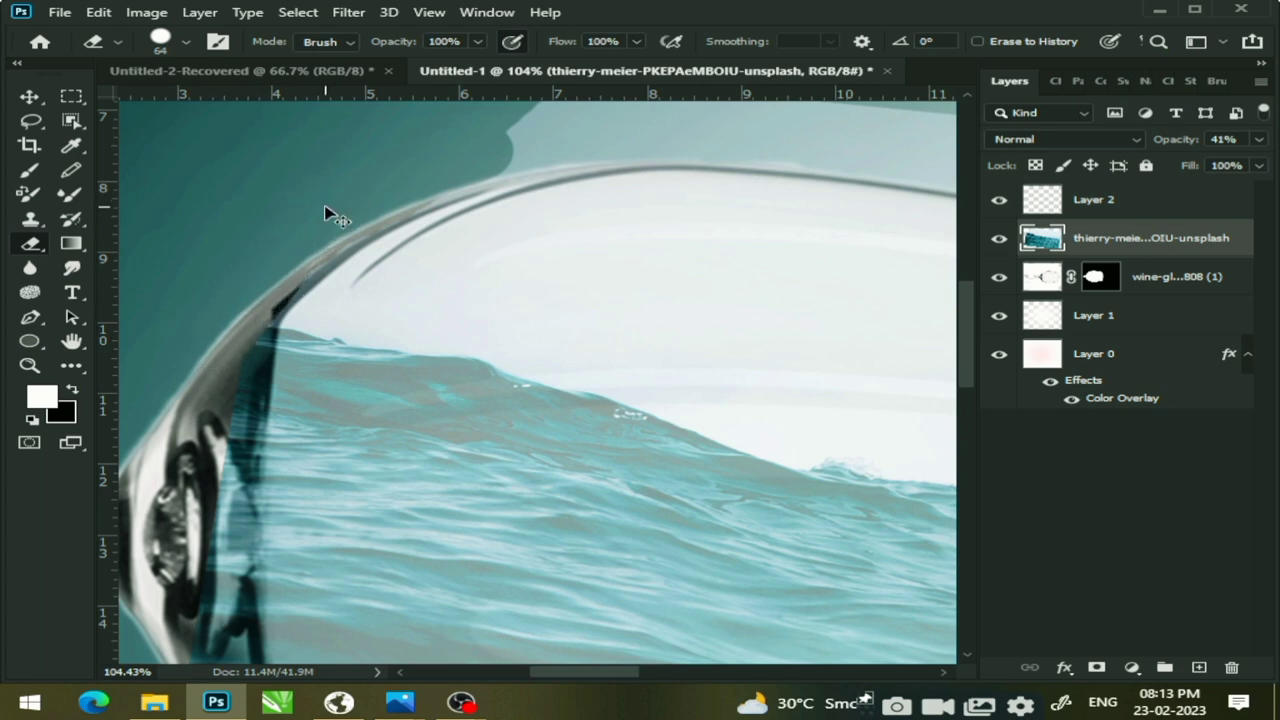
# Redo the rim erasing, removing the light fringe and water overlay along the left rim
pyautogui.hotkey('ctrl', 'z')
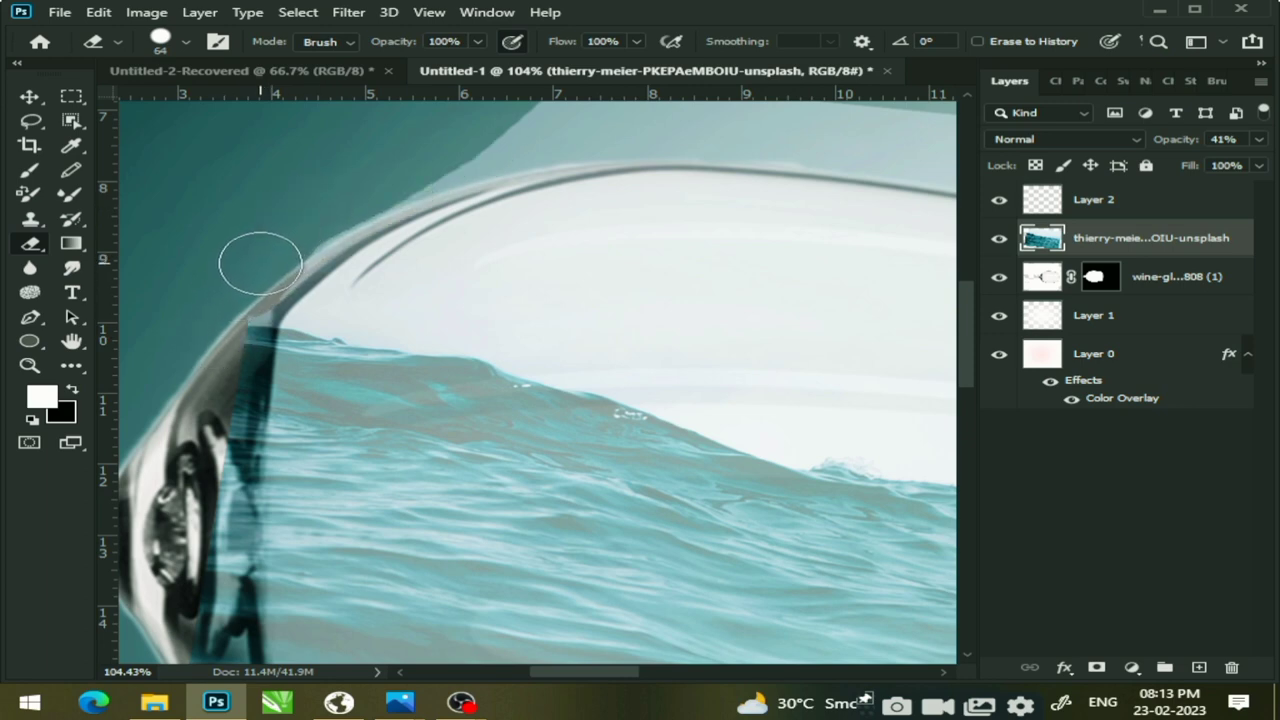
pyautogui.moveTo(260, 262)
pyautogui.mouseDown()
pyautogui.moveTo(300, 223)
pyautogui.moveTo(383, 180)
pyautogui.moveTo(504, 140)
pyautogui.moveTo(348, 204)
pyautogui.mouseUp()
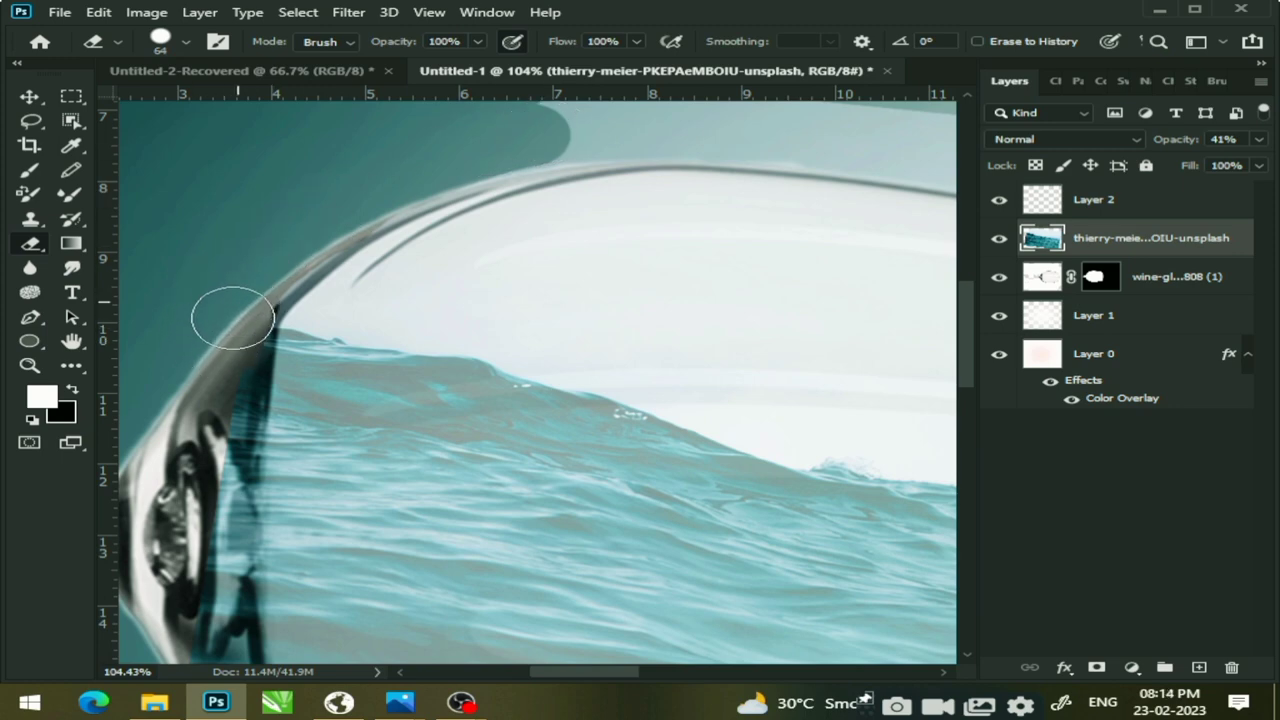
pyautogui.moveTo(233, 318); pyautogui.dragTo(223, 406)
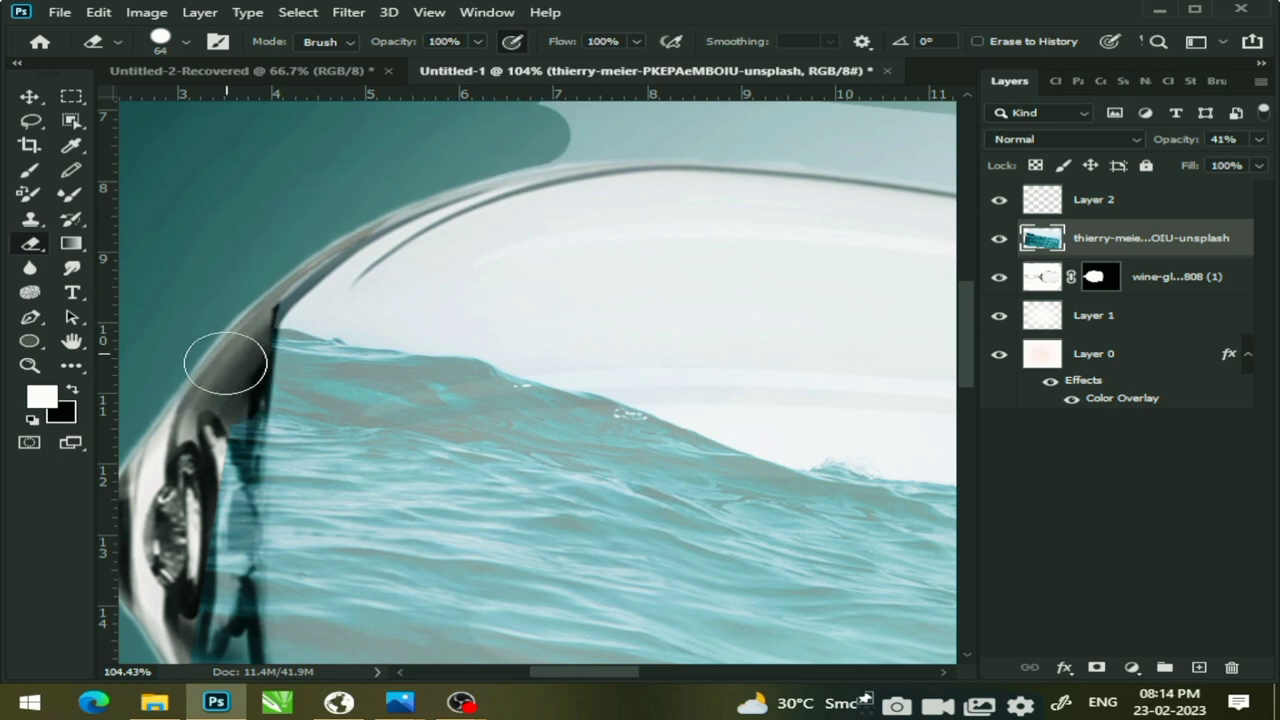
pyautogui.moveTo(225, 362); pyautogui.dragTo(251, 305)
pyautogui.scroll(-2, 235, 343)
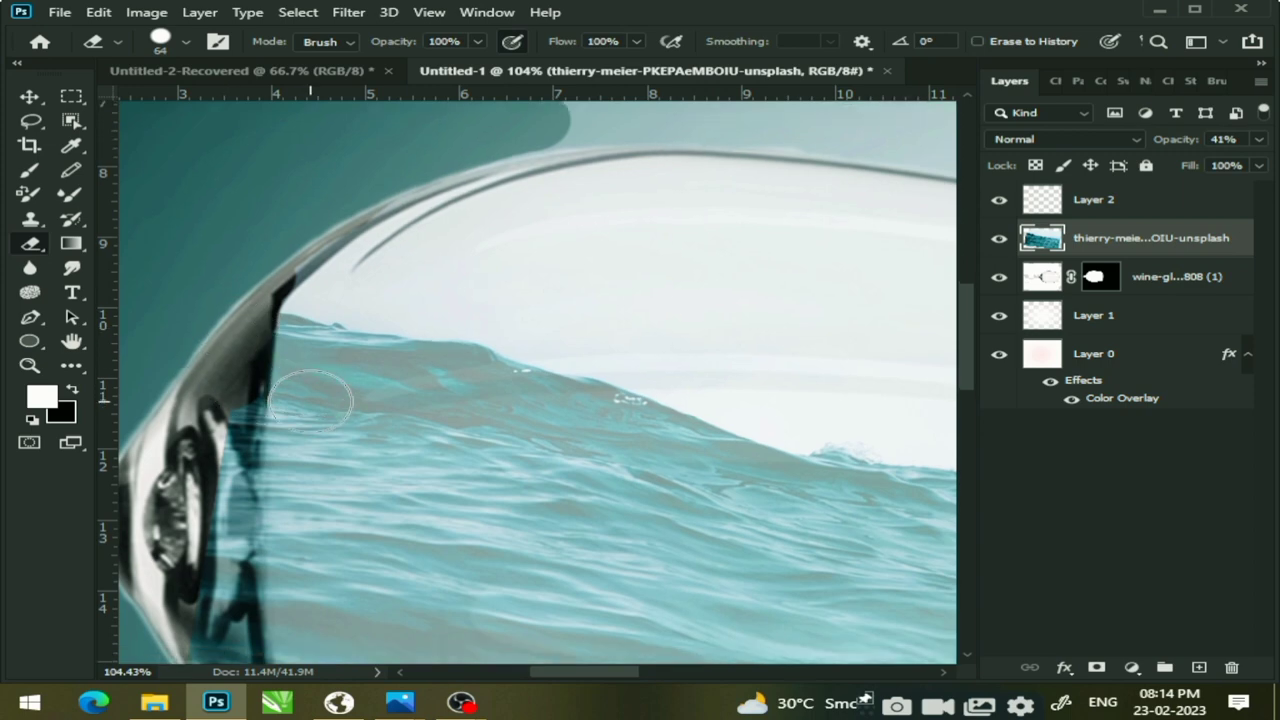
pyautogui.scroll(-2, 256, 335)
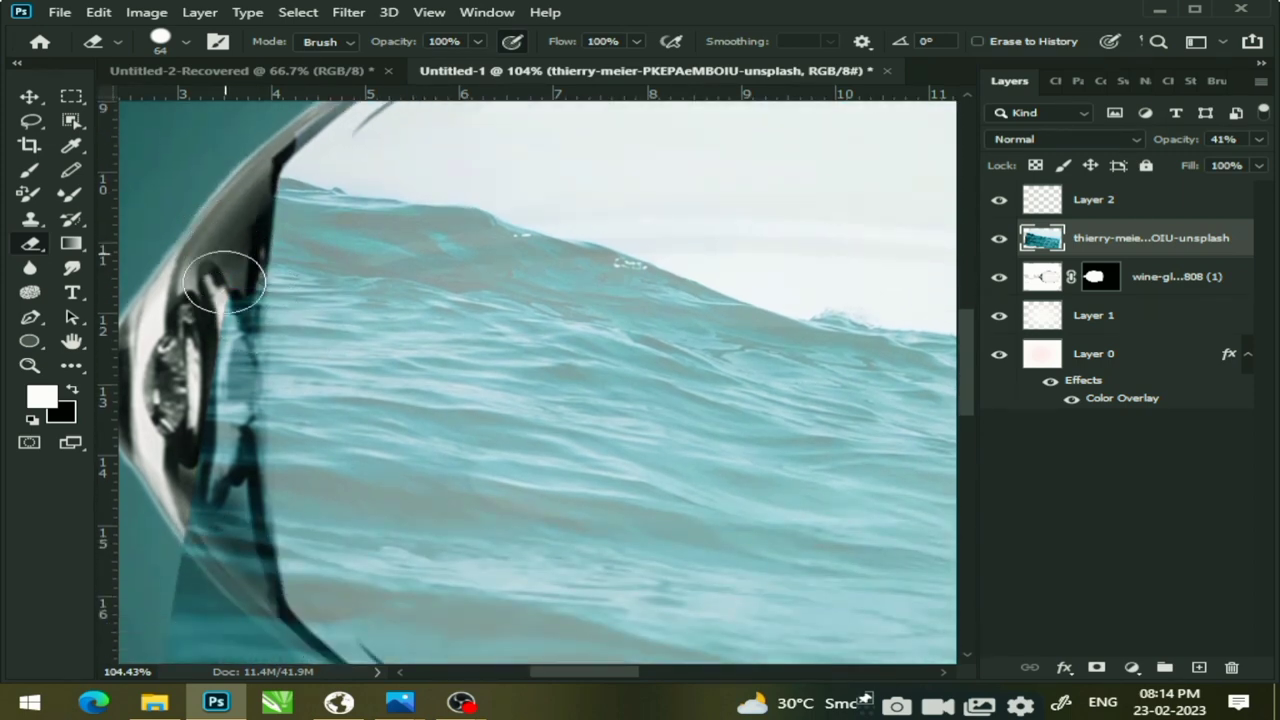
# Erase the water overlay down the glass's left edge and along its lower rim
pyautogui.moveTo(224, 282)
pyautogui.mouseDown()
pyautogui.moveTo(214, 294)
pyautogui.moveTo(230, 360)
pyautogui.moveTo(200, 557)
pyautogui.moveTo(190, 508)
pyautogui.mouseUp()
pyautogui.scroll(-2, 200, 460)
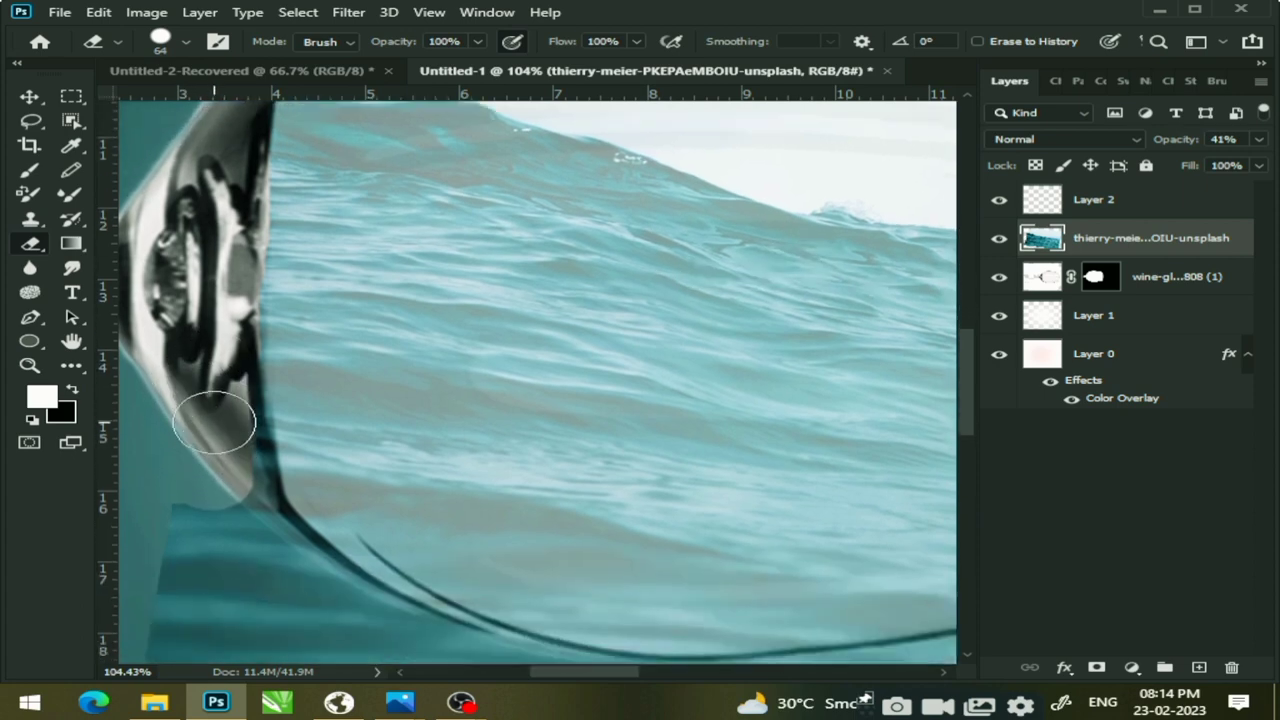
pyautogui.scroll(-1, 212, 360)
pyautogui.moveTo(222, 206)
pyautogui.mouseDown()
pyautogui.moveTo(205, 243)
pyautogui.moveTo(226, 326)
pyautogui.moveTo(233, 270)
pyautogui.moveTo(234, 309)
pyautogui.mouseUp()
pyautogui.moveTo(225, 240); pyautogui.dragTo(251, 466)
pyautogui.moveTo(255, 415)
pyautogui.mouseDown()
pyautogui.moveTo(246, 320)
pyautogui.moveTo(237, 394)
pyautogui.moveTo(263, 451)
pyautogui.moveTo(229, 451)
pyautogui.moveTo(254, 445)
pyautogui.moveTo(337, 520)
pyautogui.moveTo(506, 574)
pyautogui.mouseUp()
pyautogui.scroll(-3, 650, 550)
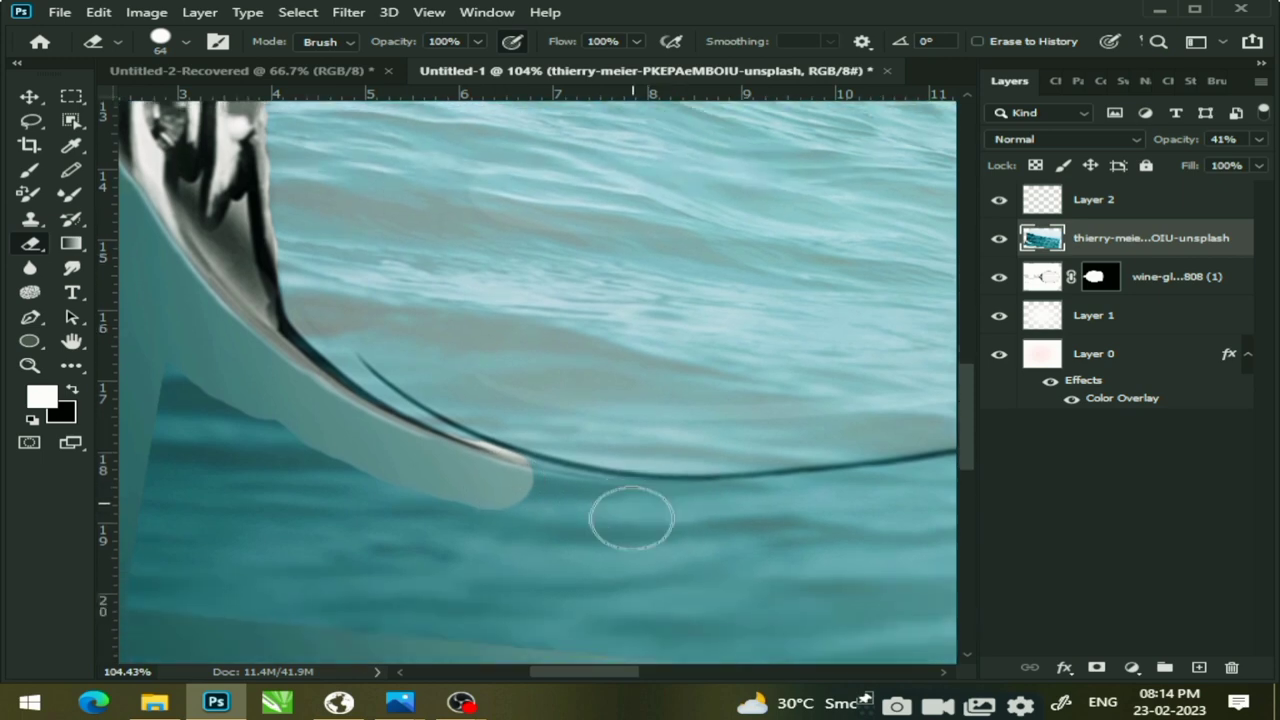
pyautogui.scroll(-2, 629, 520)
# Erase the water below the glass, carving a curved edge beneath it
pyautogui.scroll(-1, 630, 453)
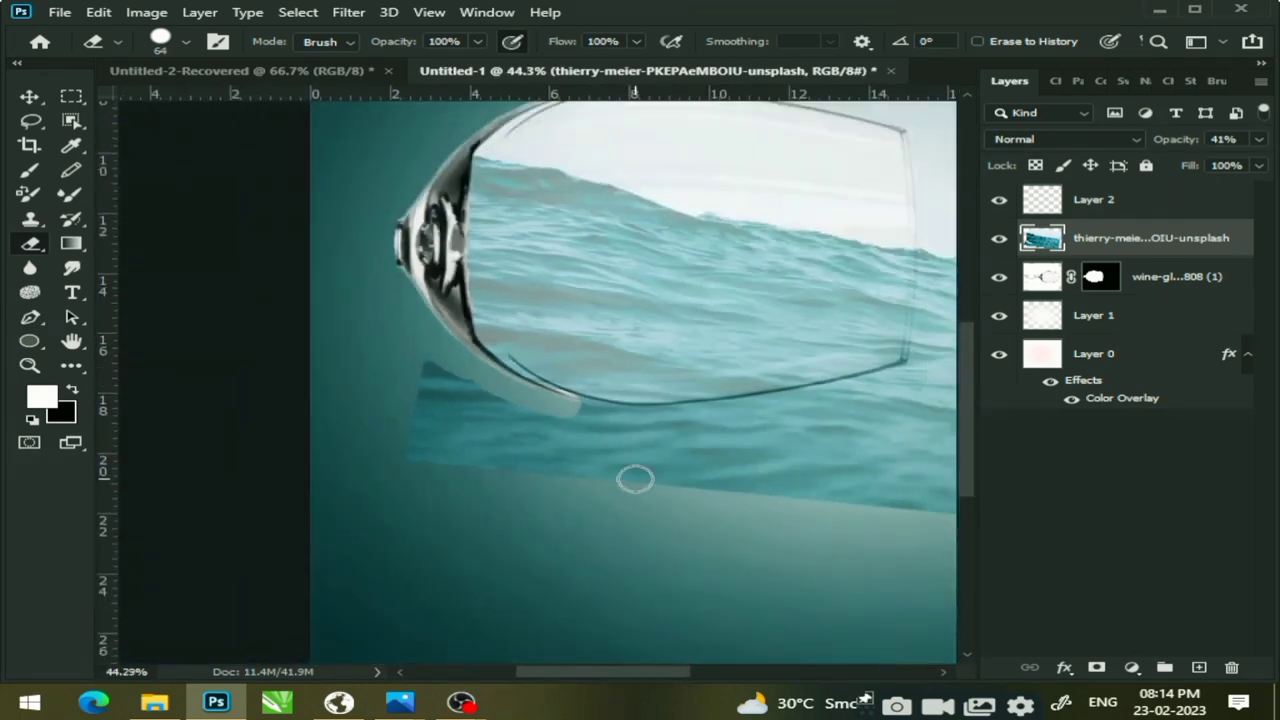
pyautogui.moveTo(401, 462)
pyautogui.mouseDown()
pyautogui.moveTo(534, 466)
pyautogui.moveTo(400, 367)
pyautogui.mouseUp()
pyautogui.moveTo(490, 400)
pyautogui.mouseDown()
pyautogui.moveTo(591, 491)
pyautogui.moveTo(940, 500)
pyautogui.mouseUp()
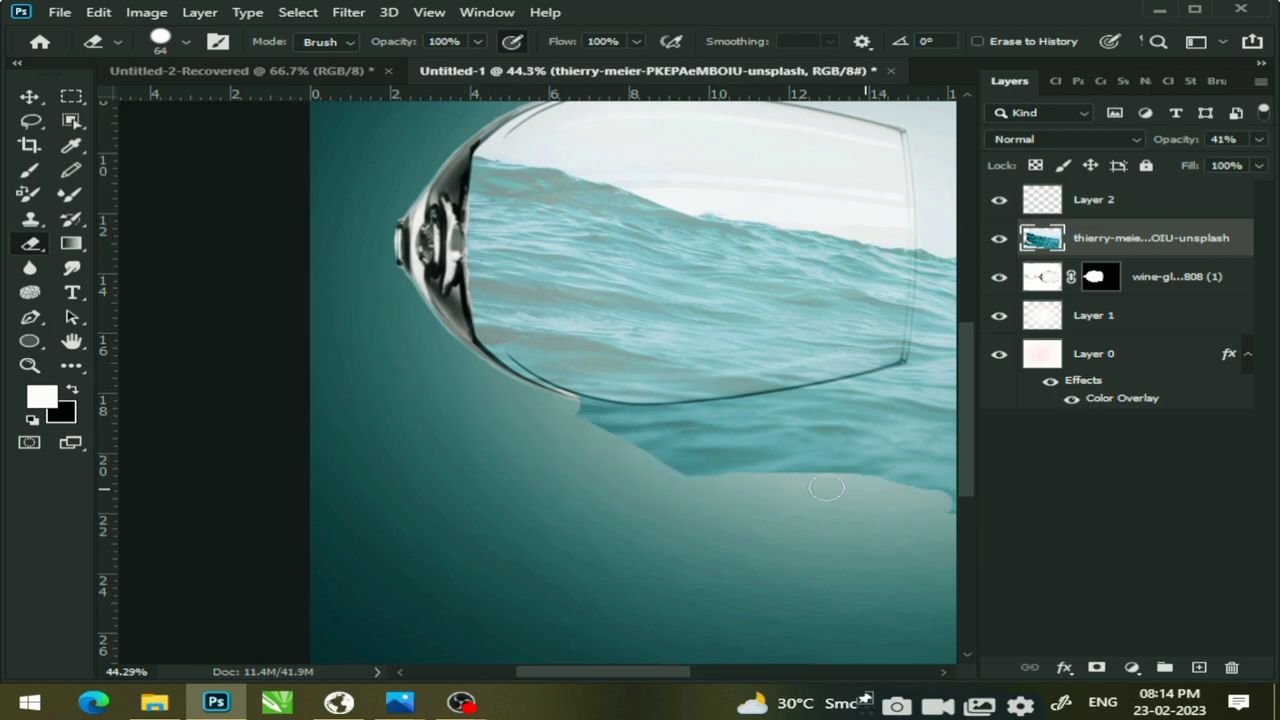
pyautogui.moveTo(520, 350)
pyautogui.mouseDown()
pyautogui.moveTo(557, 400)
pyautogui.moveTo(466, 434)
pyautogui.moveTo(534, 486)
pyautogui.moveTo(334, 406)
pyautogui.moveTo(299, 293)
pyautogui.mouseUp()
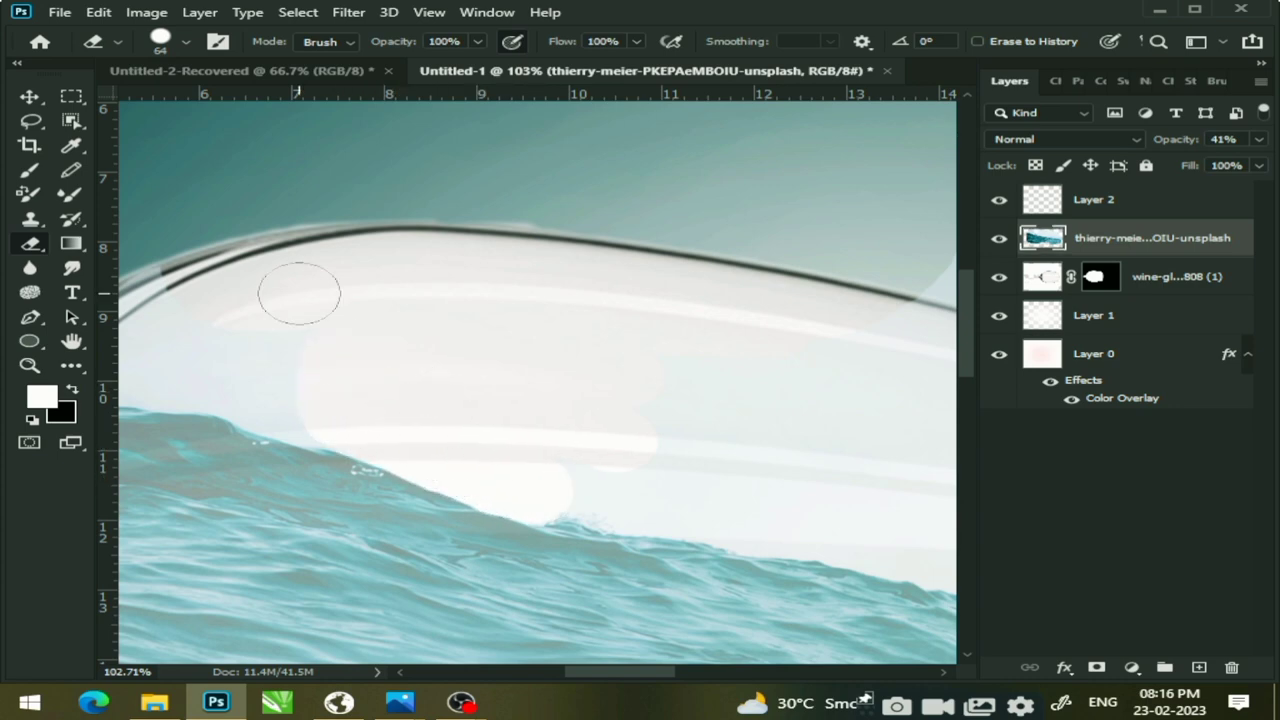
pyautogui.hscroll(-3, 303, 388)
pyautogui.hscroll(-3, 514, 323)
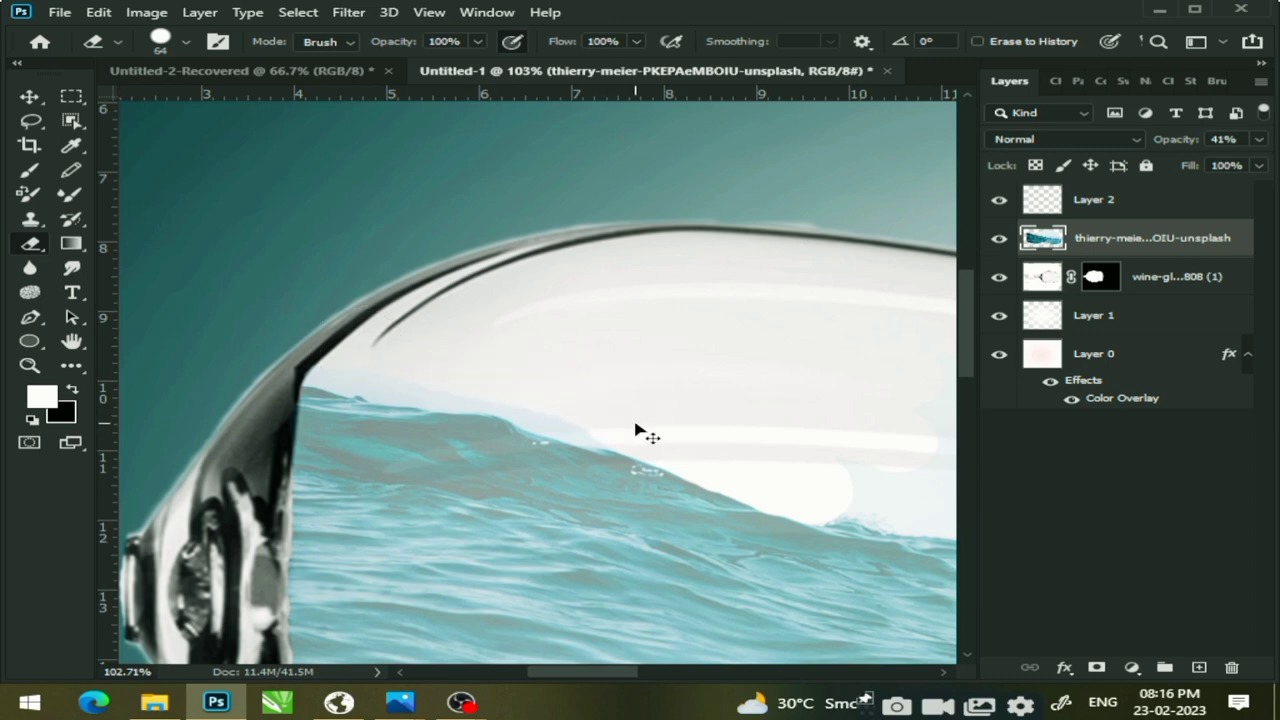
pyautogui.scroll(3, 640, 429)
# Erase the pale bluish haze along the wave top up to the bowl's right end
pyautogui.moveTo(643, 419)
pyautogui.mouseDown()
pyautogui.moveTo(657, 414)
pyautogui.moveTo(457, 343)
pyautogui.moveTo(206, 286)
pyautogui.moveTo(205, 312)
pyautogui.moveTo(249, 329)
pyautogui.moveTo(517, 354)
pyautogui.moveTo(382, 351)
pyautogui.moveTo(480, 349)
pyautogui.moveTo(568, 394)
pyautogui.mouseUp()
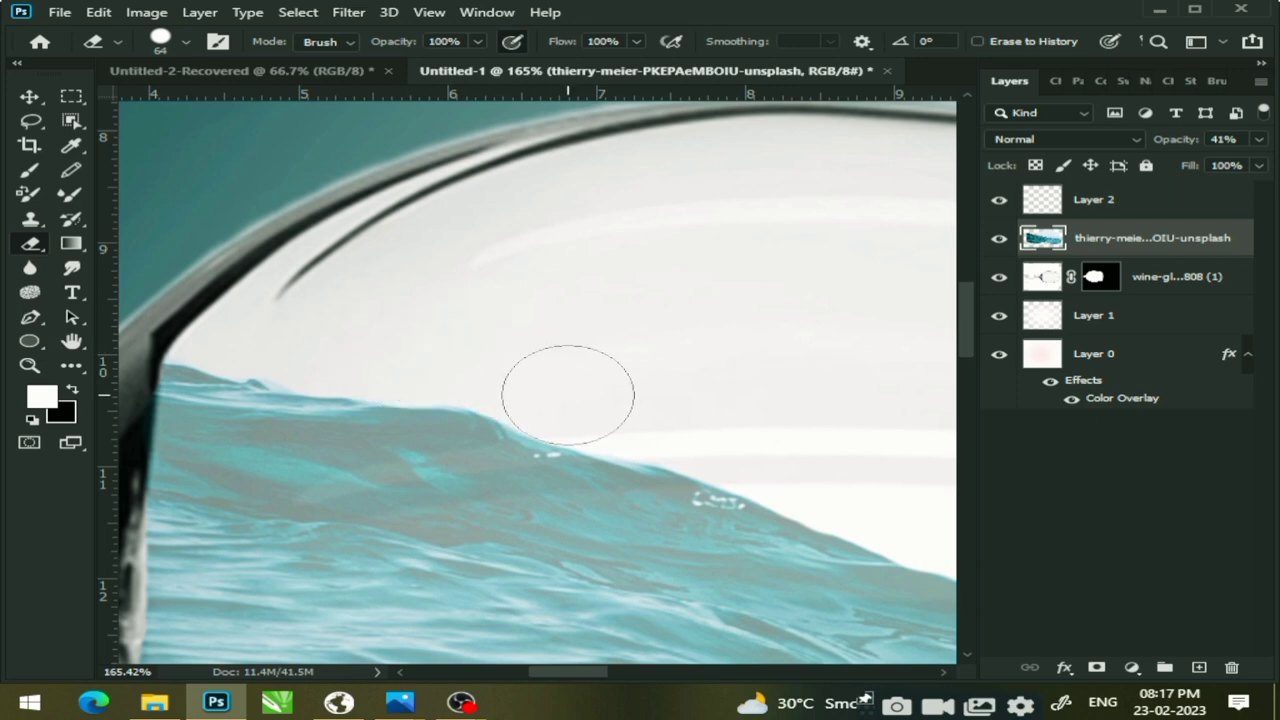
pyautogui.hscroll(3, 650, 397)
pyautogui.scroll(-1, 737, 400)
pyautogui.hscroll(3, 800, 377)
pyautogui.hscroll(3, 786, 451)
pyautogui.hscroll(3, 780, 455)
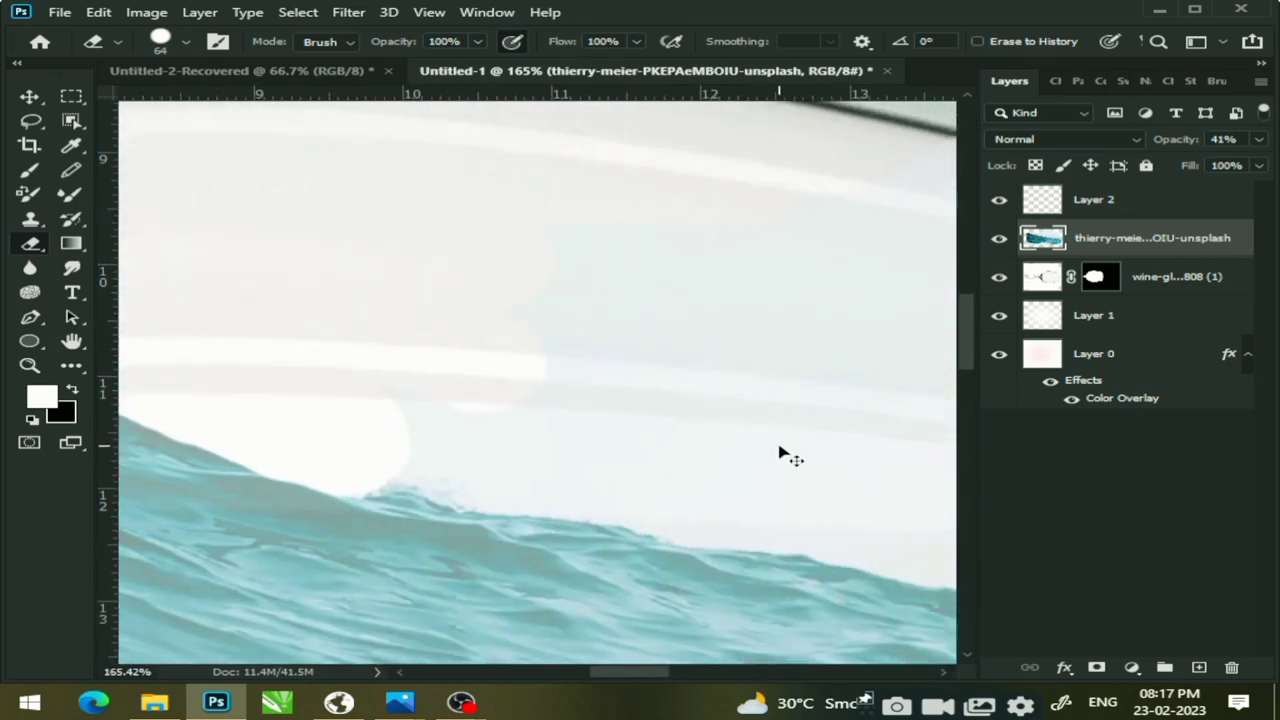
pyautogui.hscroll(3, 780, 455)
pyautogui.moveTo(346, 449)
pyautogui.mouseDown()
pyautogui.moveTo(531, 488)
pyautogui.moveTo(480, 366)
pyautogui.mouseUp()
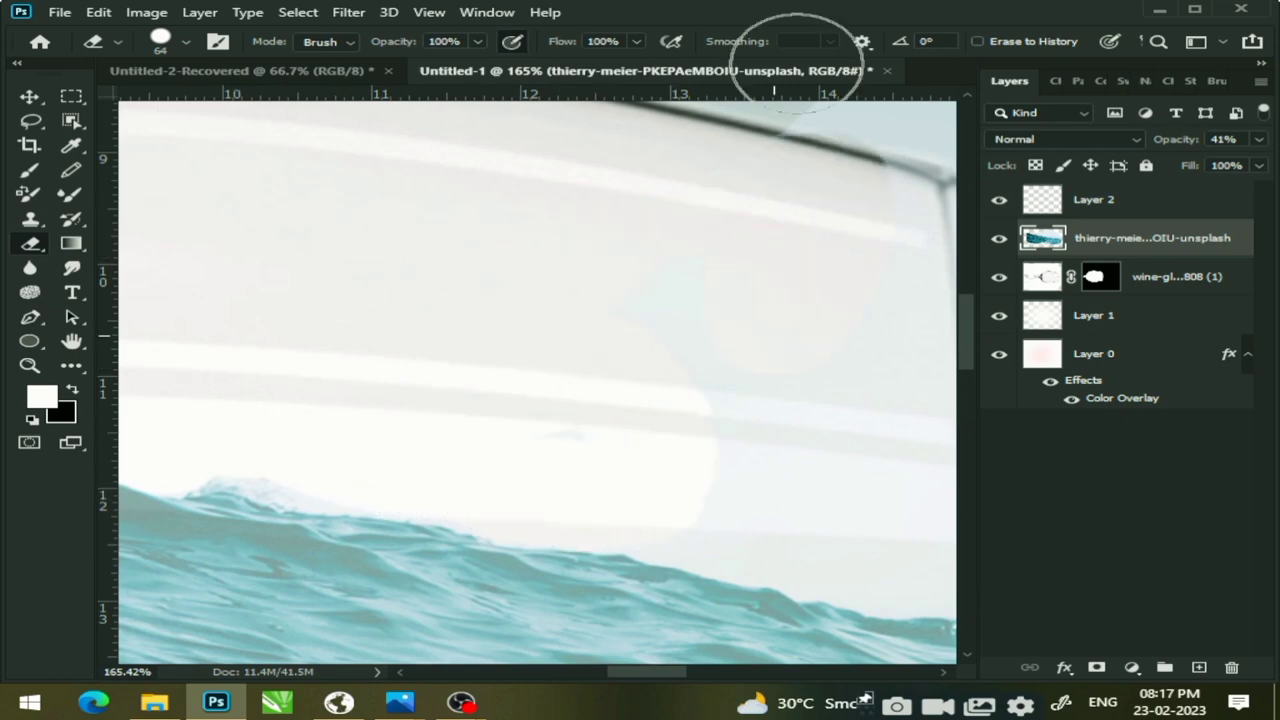
pyautogui.hscroll(3, 866, 414)
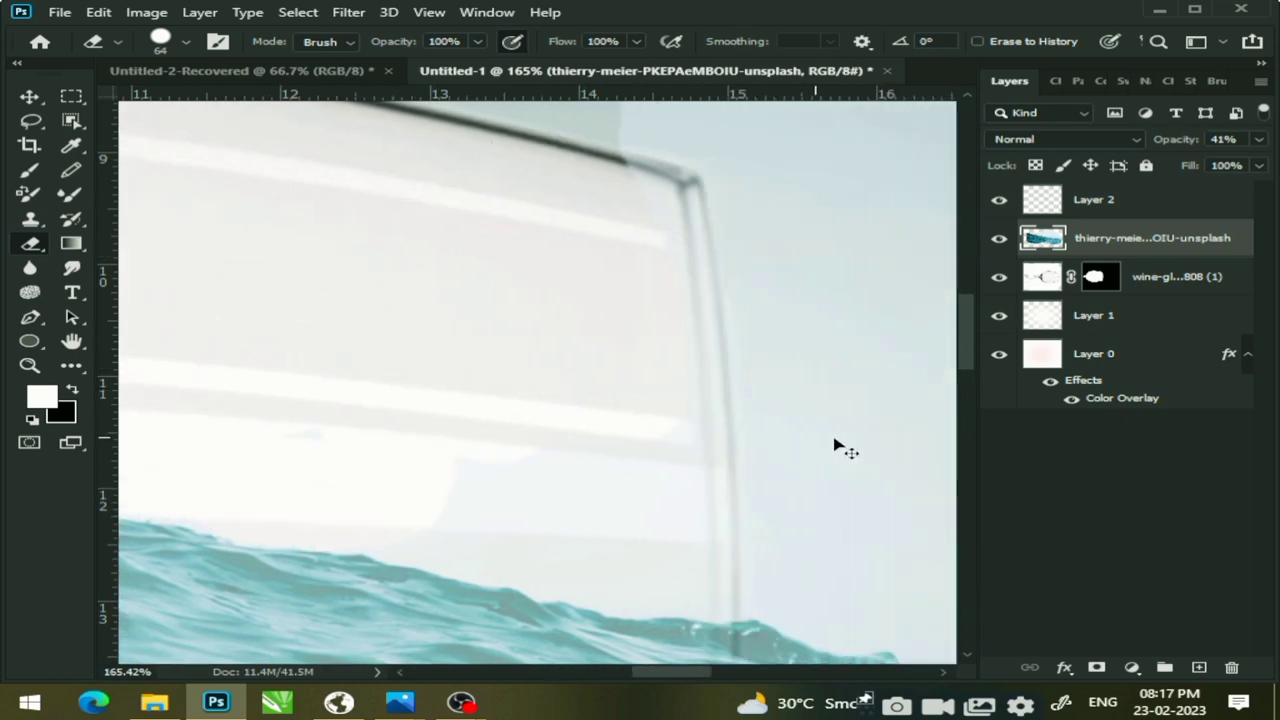
pyautogui.hscroll(2, 835, 445)
pyautogui.moveTo(614, 543)
pyautogui.mouseDown()
pyautogui.moveTo(533, 552)
pyautogui.moveTo(631, 396)
pyautogui.mouseUp()
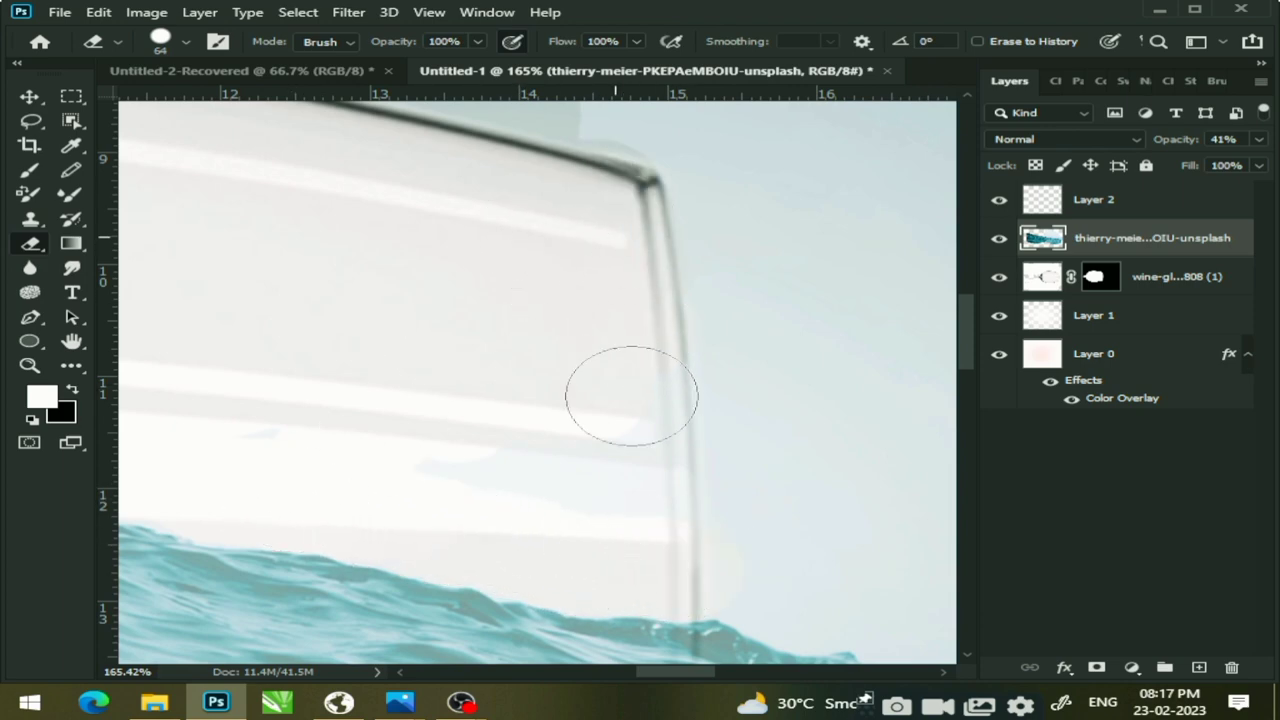
pyautogui.scroll(-5, 738, 335)
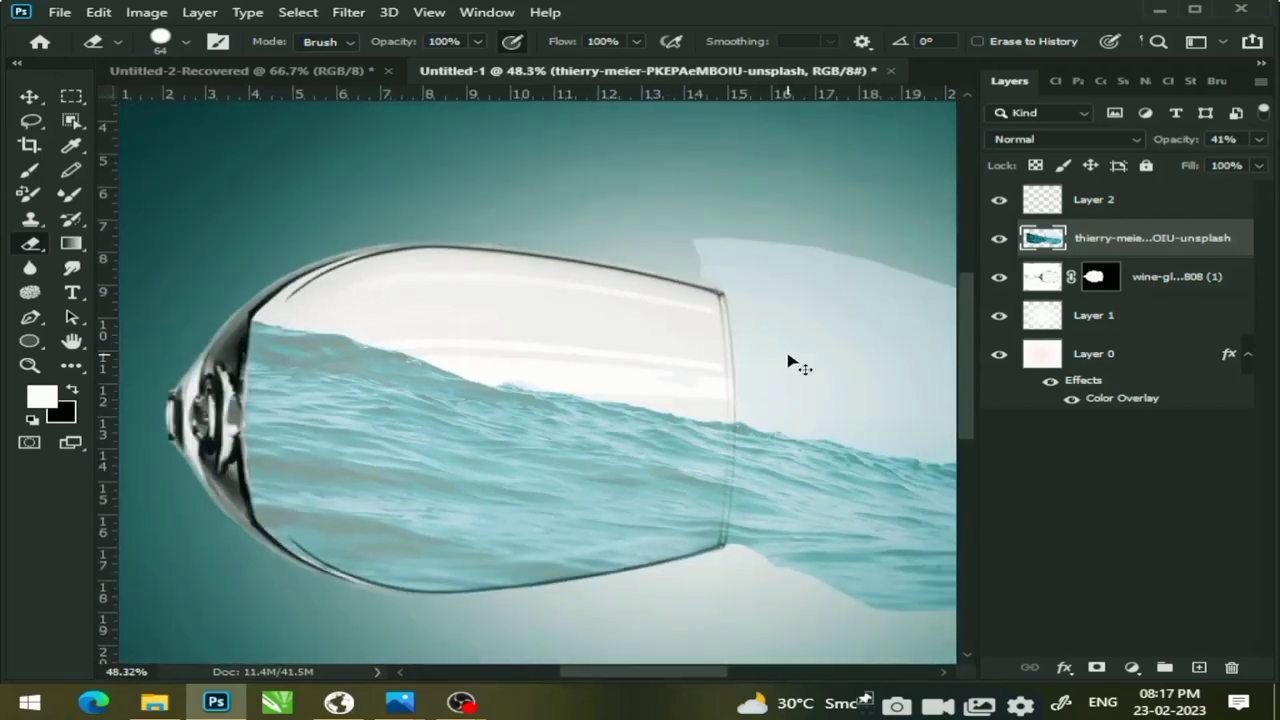
# Erase the pale haze above the glass rim and beside the wave crest
pyautogui.scroll(3, 786, 374)
pyautogui.hscroll(-2, 771, 380)
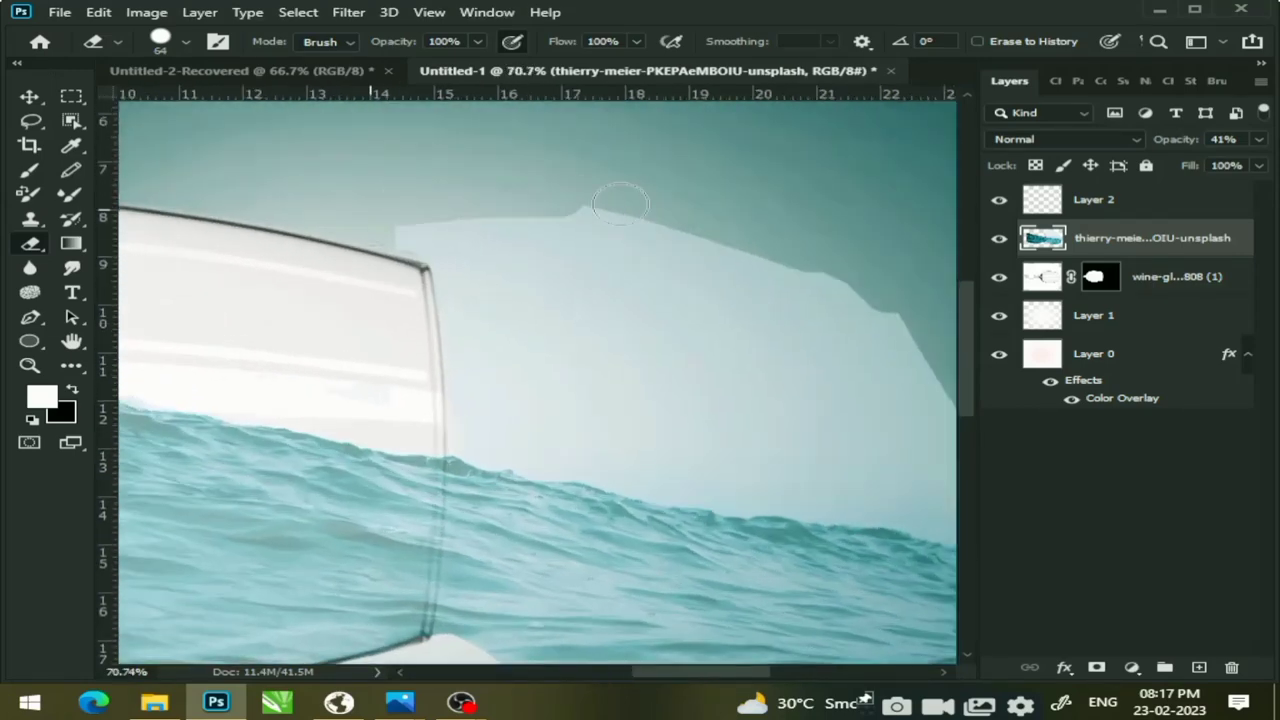
pyautogui.moveTo(620, 204)
pyautogui.mouseDown()
pyautogui.moveTo(676, 174)
pyautogui.moveTo(714, 271)
pyautogui.moveTo(617, 340)
pyautogui.moveTo(416, 321)
pyautogui.mouseUp()
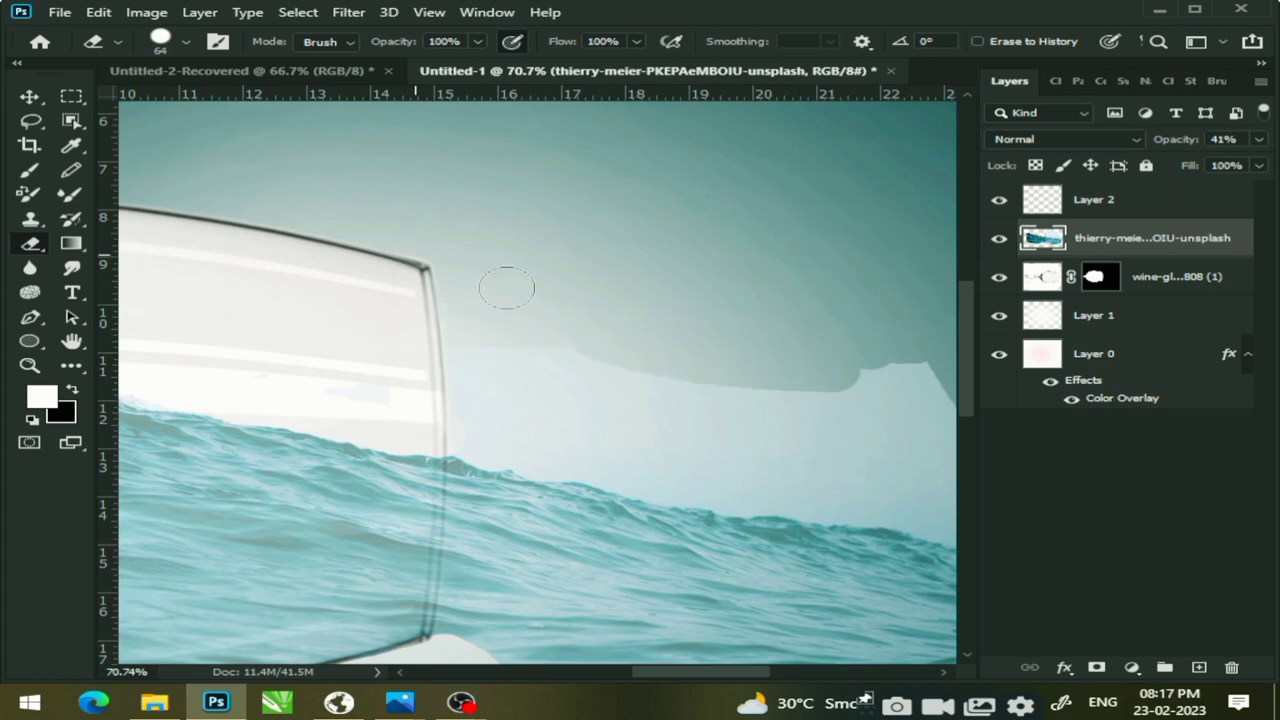
pyautogui.moveTo(725, 393)
pyautogui.mouseDown()
pyautogui.moveTo(455, 393)
pyautogui.moveTo(517, 449)
pyautogui.mouseUp()
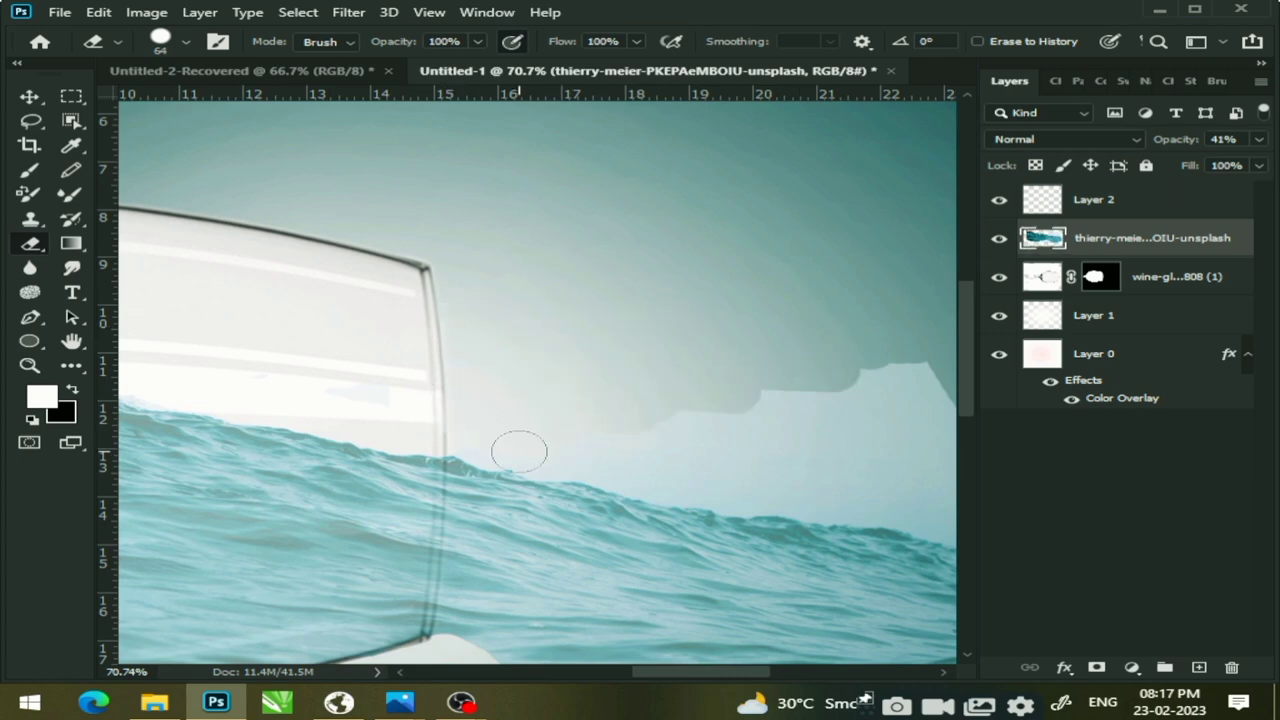
pyautogui.scroll(3, 500, 457)
pyautogui.scroll(2, 437, 443)
pyautogui.scroll(3, 420, 400)
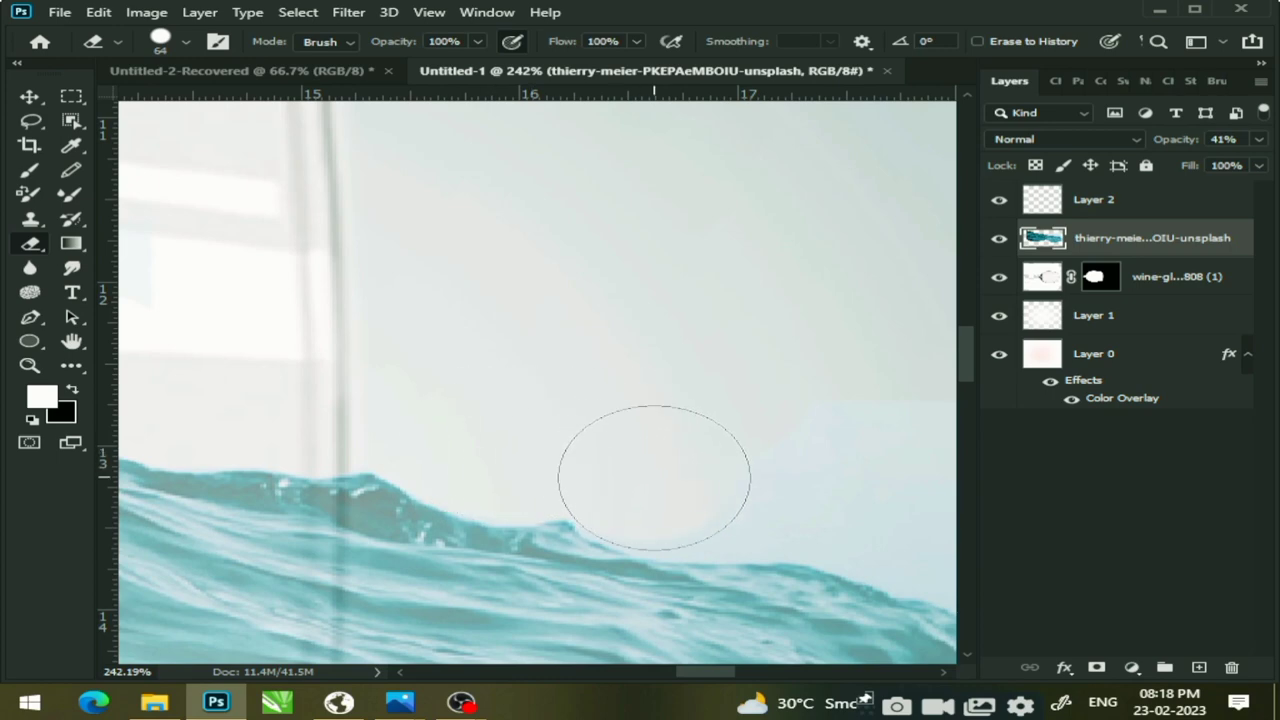
pyautogui.moveTo(608, 471)
pyautogui.mouseDown()
pyautogui.moveTo(740, 471)
pyautogui.moveTo(708, 486)
pyautogui.mouseUp()
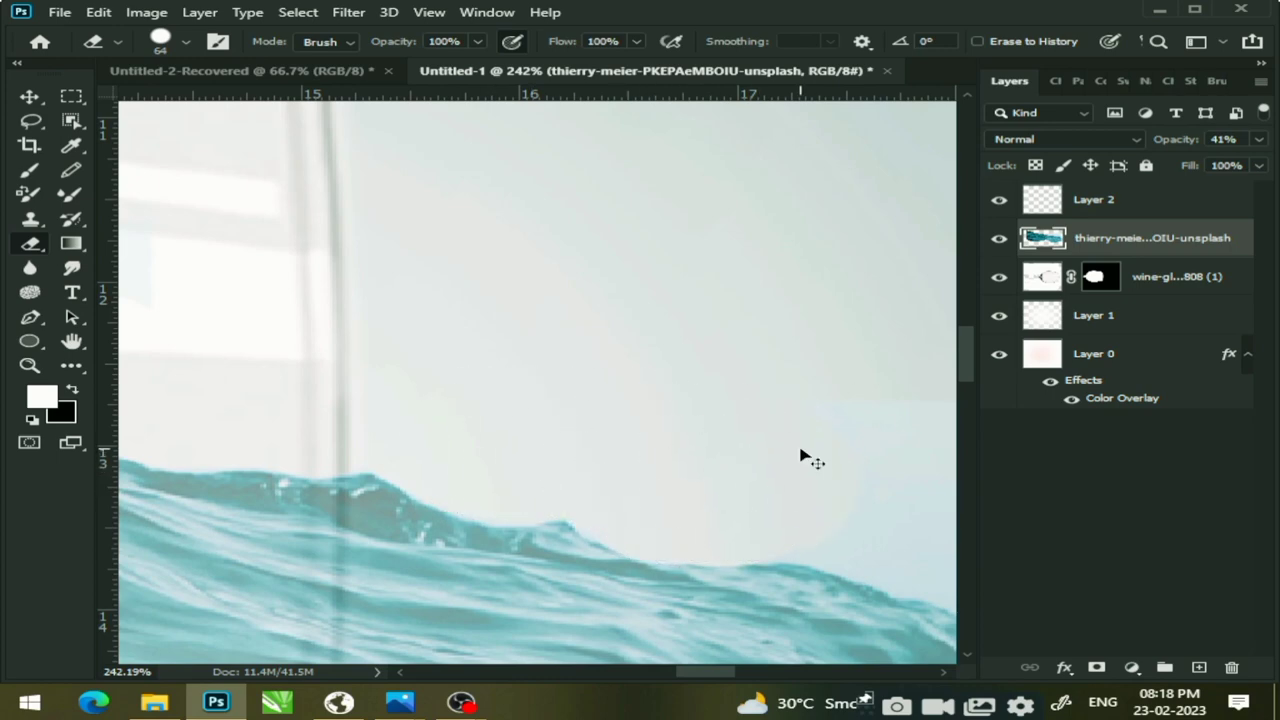
# Erase the pale sky down toward the wave top and across the right side
pyautogui.scroll(-3, 800, 457)
pyautogui.scroll(-2, 815, 460)
pyautogui.scroll(1, 731, 483)
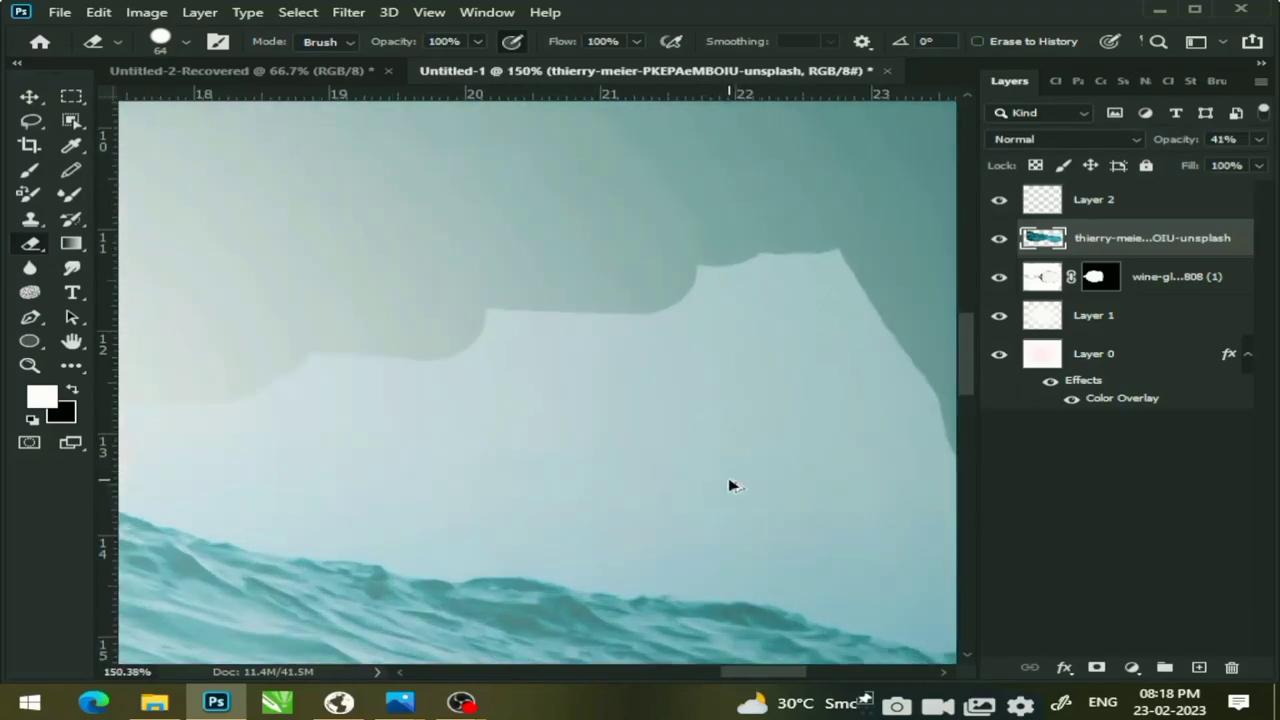
pyautogui.scroll(1, 714, 480)
pyautogui.scroll(1, 226, 477)
pyautogui.moveTo(624, 352)
pyautogui.mouseDown()
pyautogui.moveTo(334, 420)
pyautogui.moveTo(443, 451)
pyautogui.moveTo(271, 449)
pyautogui.mouseUp()
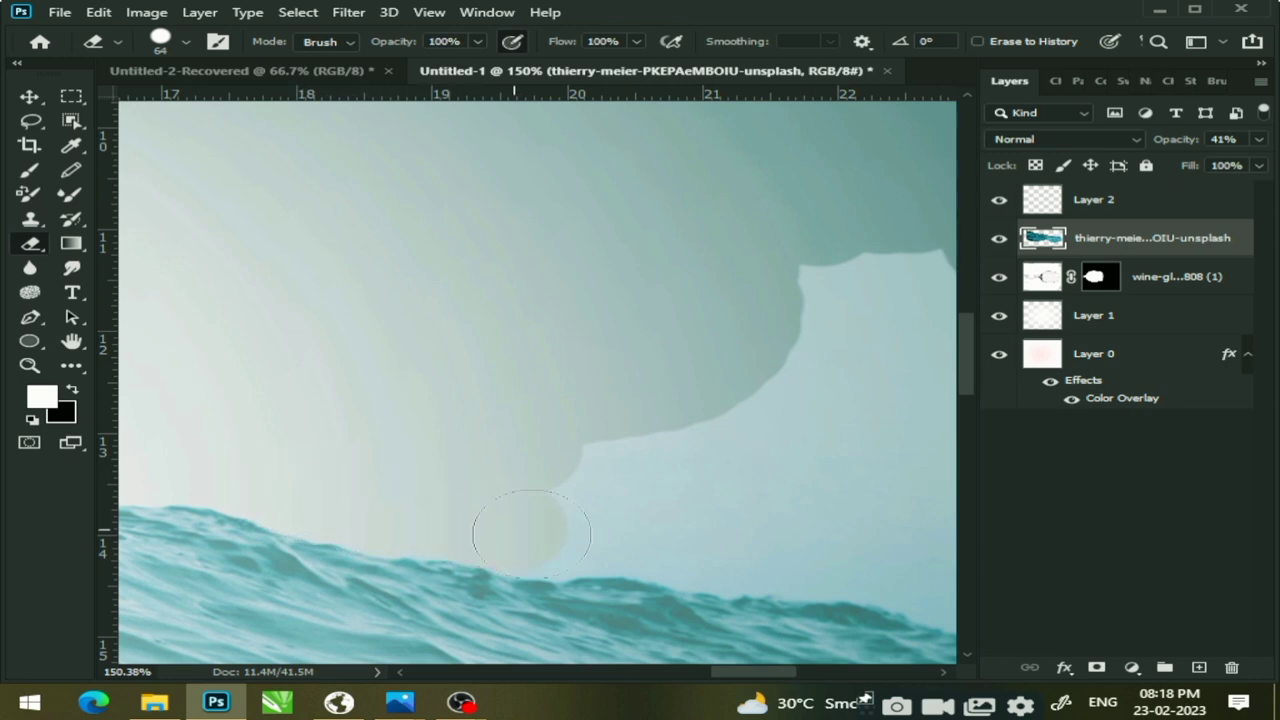
pyautogui.moveTo(531, 534)
pyautogui.mouseDown()
pyautogui.moveTo(571, 429)
pyautogui.moveTo(957, 300)
pyautogui.moveTo(757, 400)
pyautogui.moveTo(733, 466)
pyautogui.moveTo(615, 545)
pyautogui.moveTo(849, 526)
pyautogui.mouseUp()
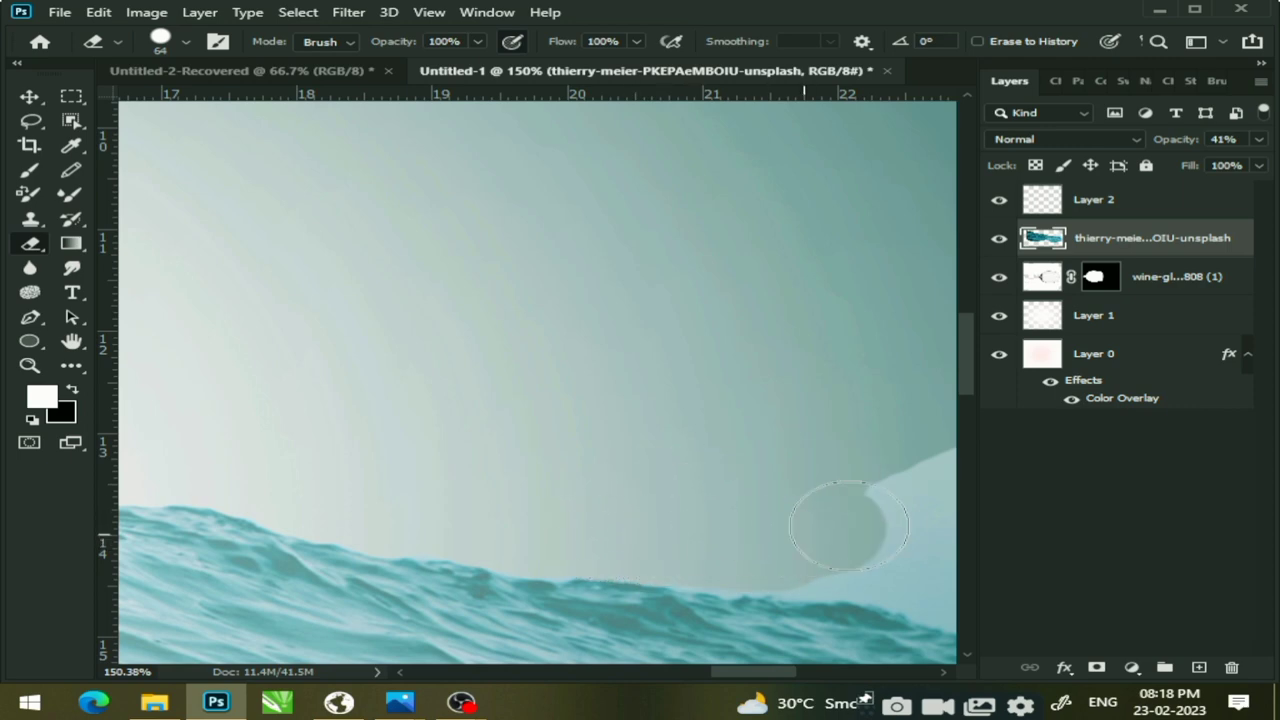
pyautogui.scroll(3, 837, 529)
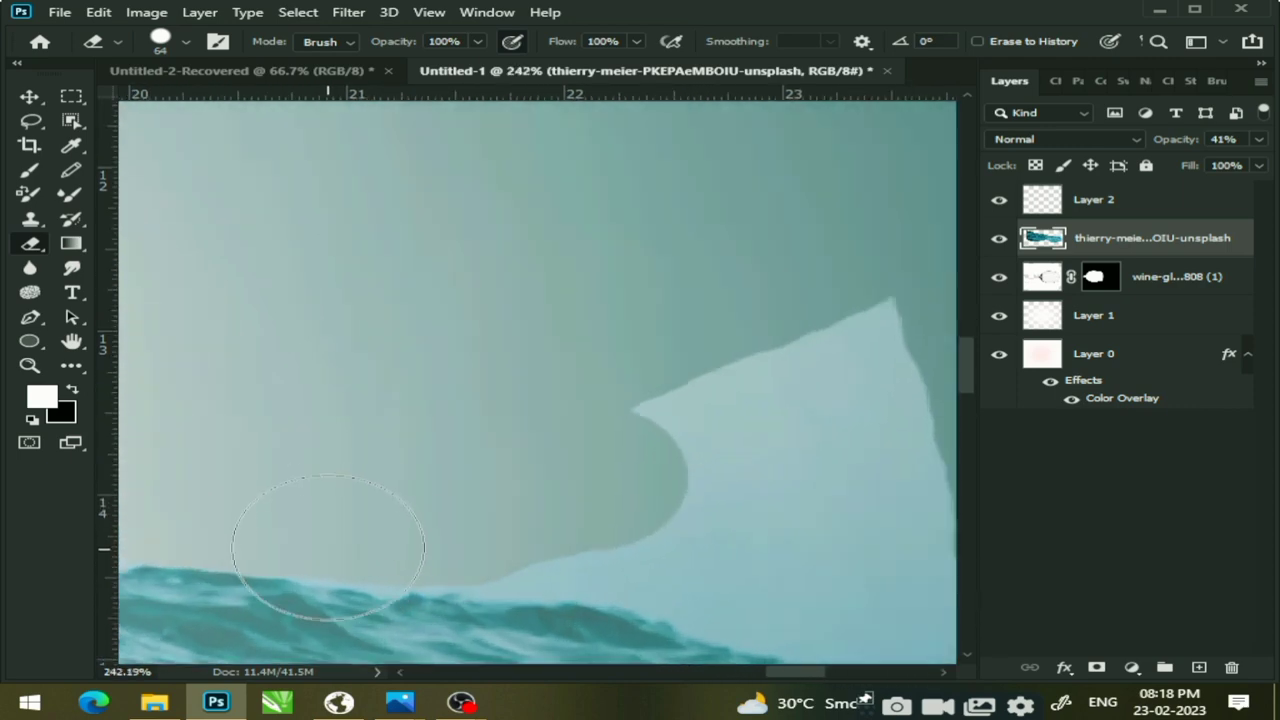
pyautogui.moveTo(543, 514)
pyautogui.mouseDown()
pyautogui.moveTo(766, 488)
pyautogui.moveTo(857, 329)
pyautogui.moveTo(877, 437)
pyautogui.mouseUp()
# Rub away the last light patch above the wave, then bring up the eraser variants
pyautogui.scroll(-1, 877, 437)
pyautogui.scroll(-1, 786, 491)
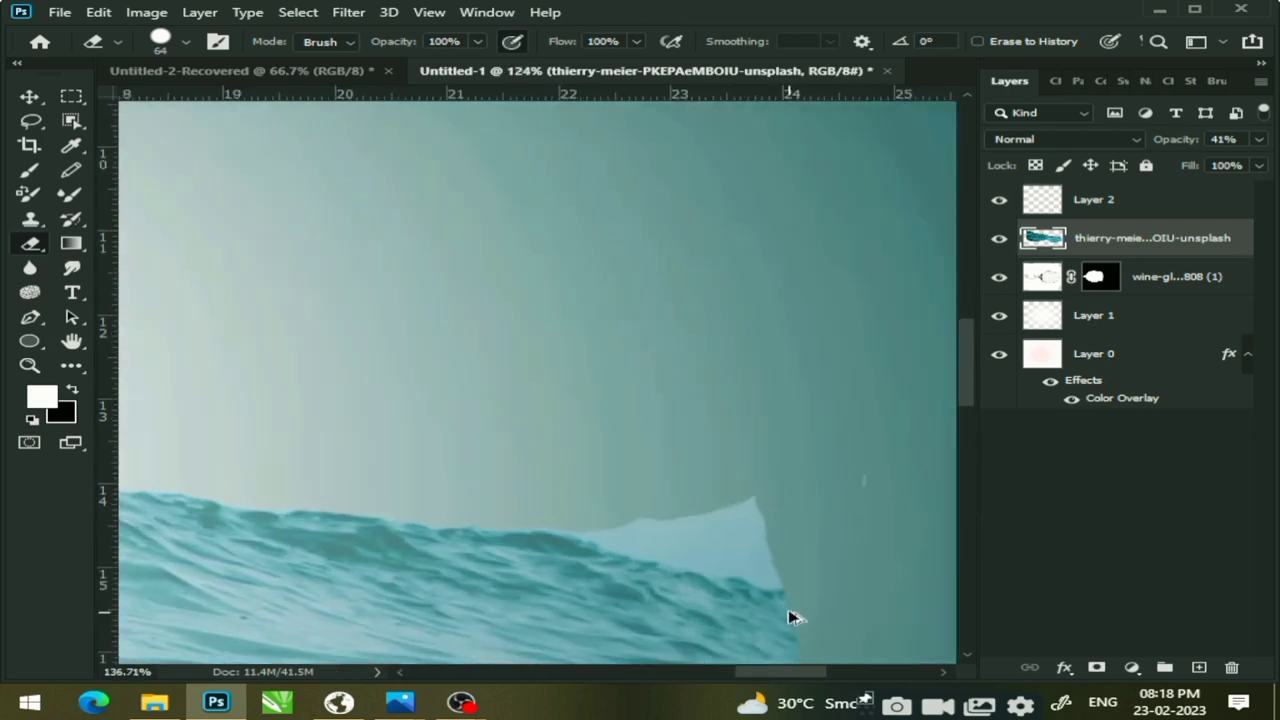
pyautogui.scroll(3, 790, 617)
pyautogui.moveTo(786, 557)
pyautogui.mouseDown()
pyautogui.moveTo(777, 491)
pyautogui.moveTo(706, 451)
pyautogui.moveTo(522, 438)
pyautogui.moveTo(414, 406)
pyautogui.mouseUp()
pyautogui.scroll(-2, 755, 485)
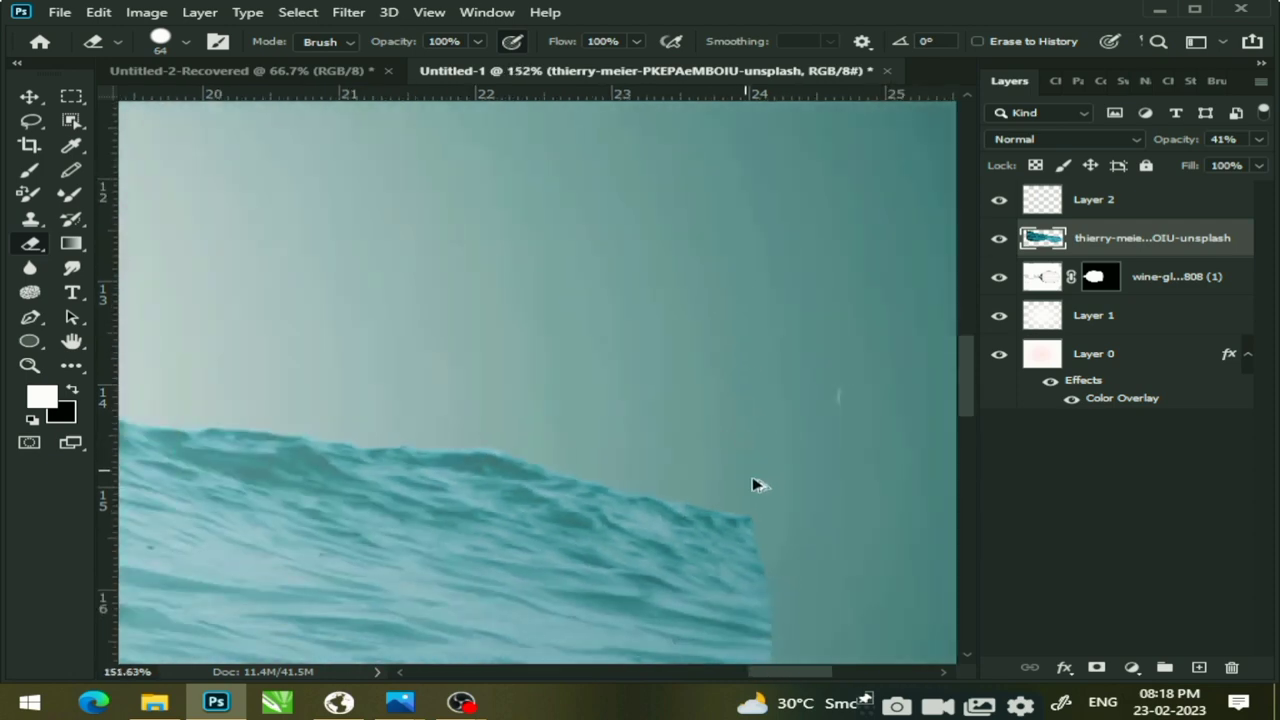
pyautogui.scroll(-2, 755, 485)
pyautogui.scroll(-2, 846, 451)
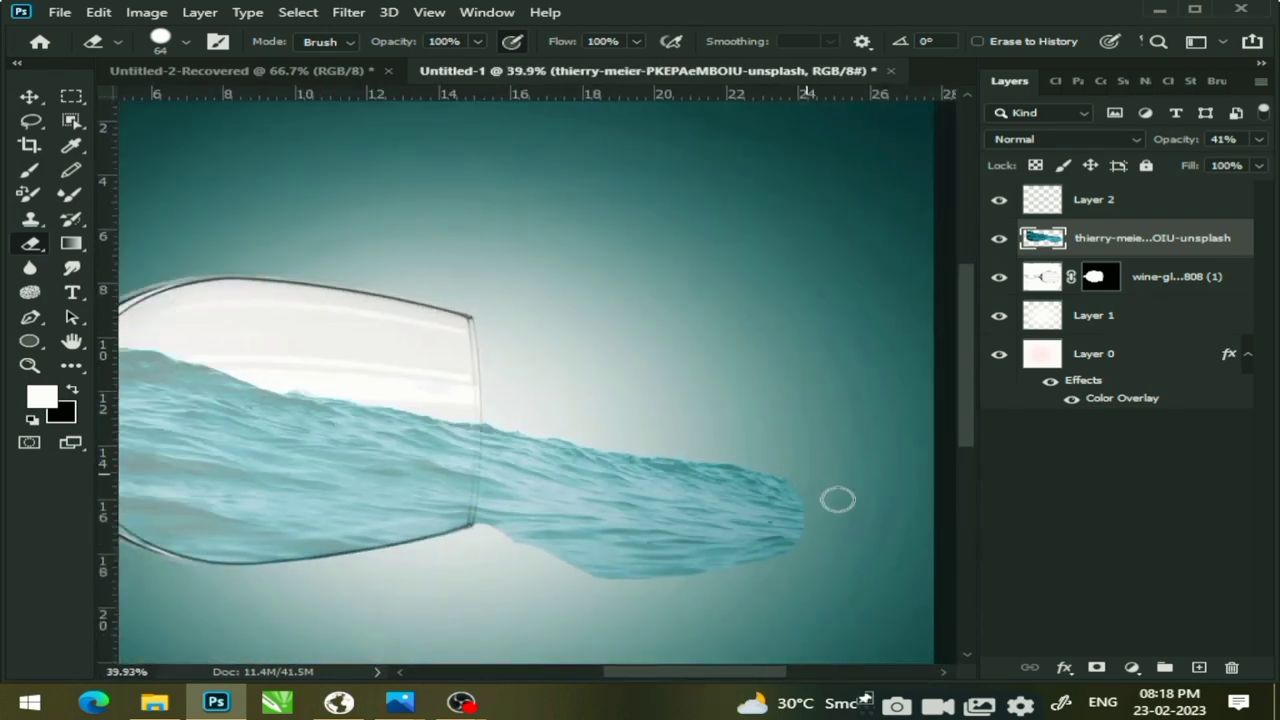
pyautogui.rightClick(33, 249)
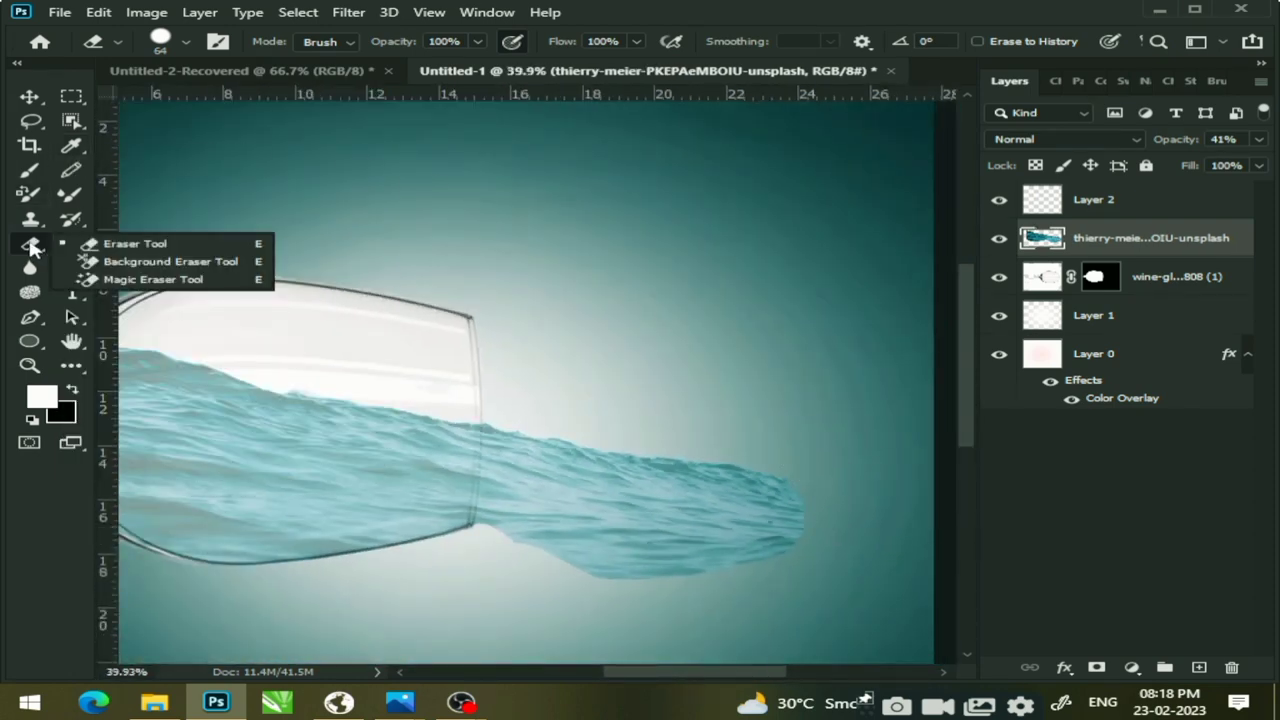
# Set eraser opacity to 26% and softly fade the water's lower edge below the glass
pyautogui.press('Escape')
pyautogui.click(478, 41)
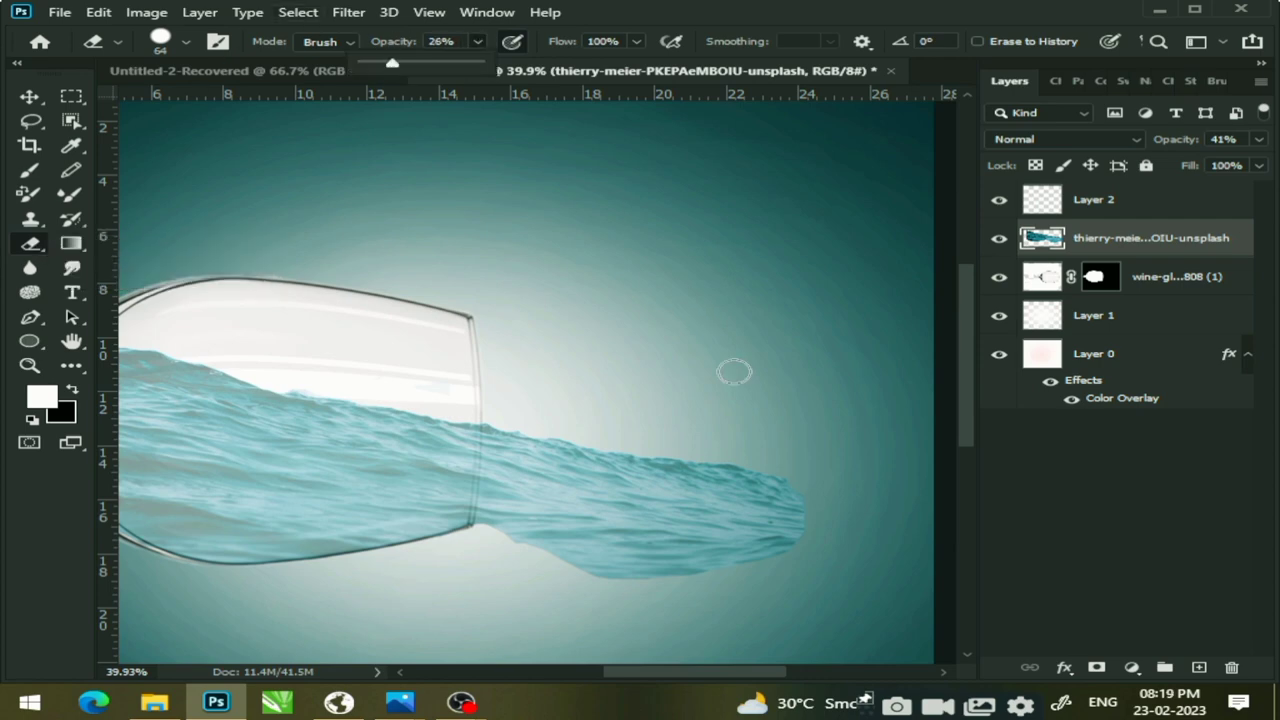
pyautogui.click(757, 457)
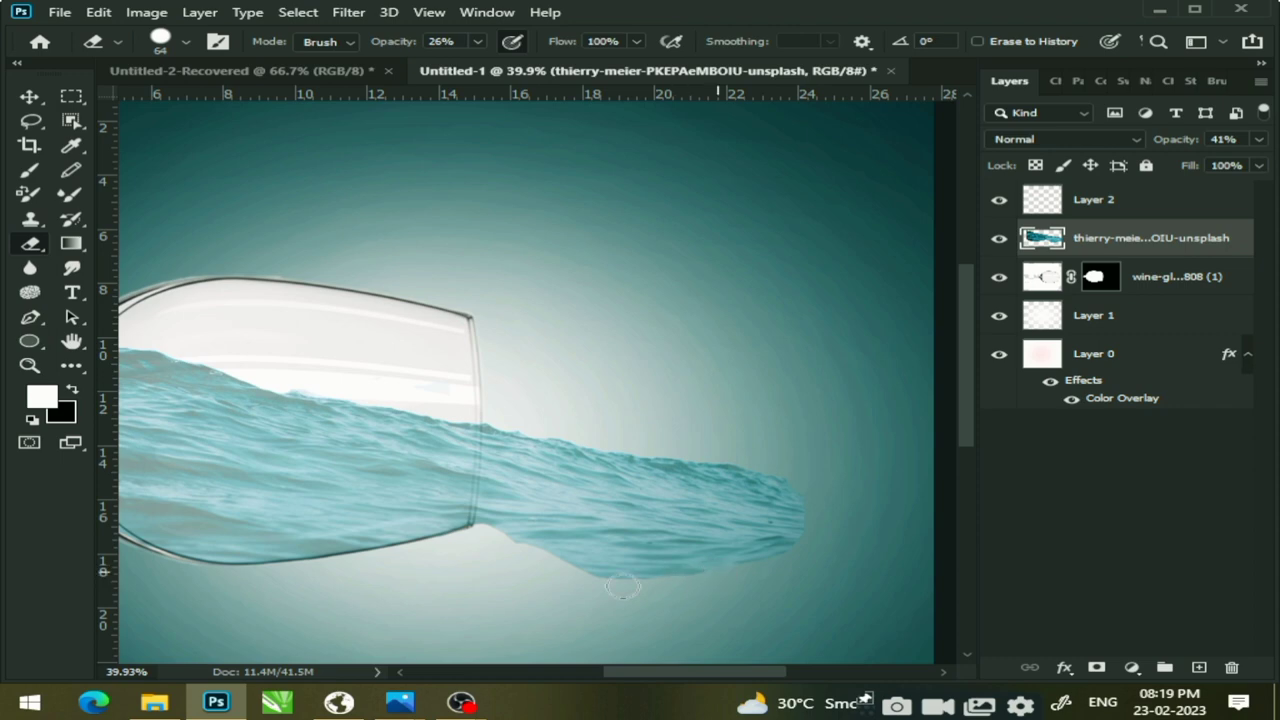
pyautogui.moveTo(579, 578); pyautogui.dragTo(556, 545)
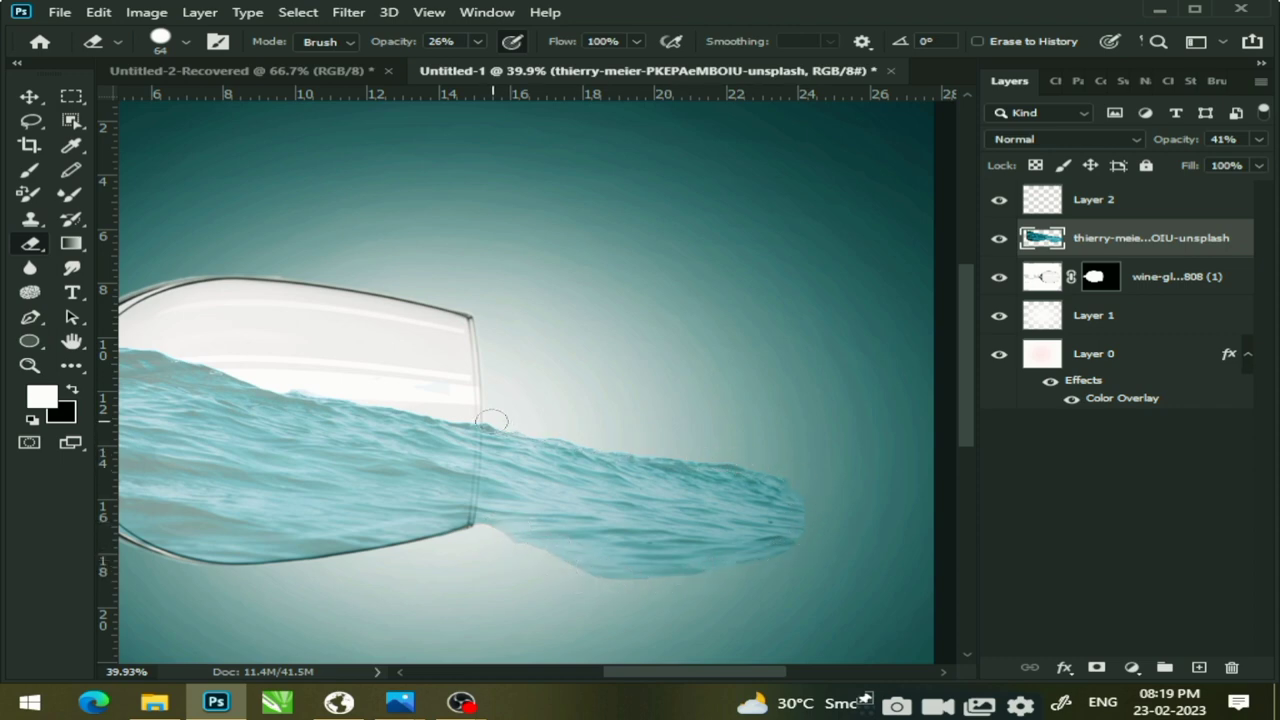
pyautogui.scroll(-2, 505, 266)
pyautogui.scroll(-3, 580, 286)
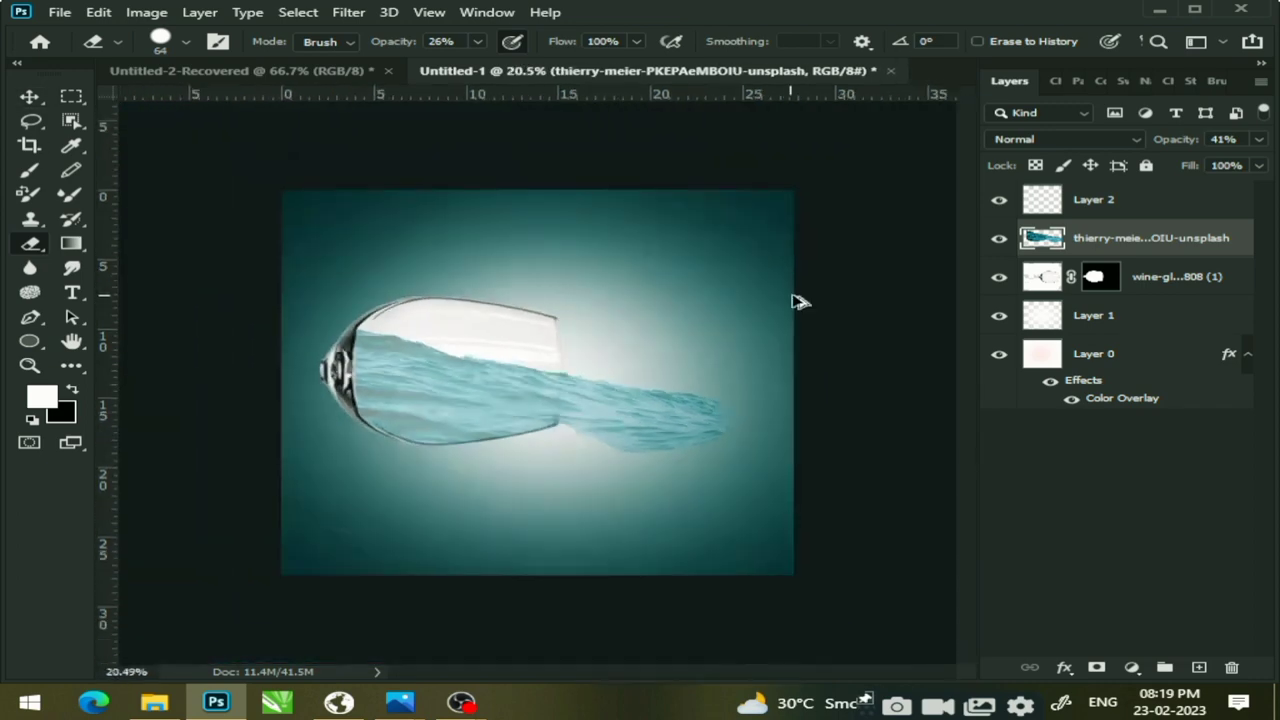
pyautogui.click(1258, 140)
# Raise the water layer's opacity from 41% to 100% and switch to the Move Tool
pyautogui.moveTo(1192, 164); pyautogui.dragTo(1270, 164)
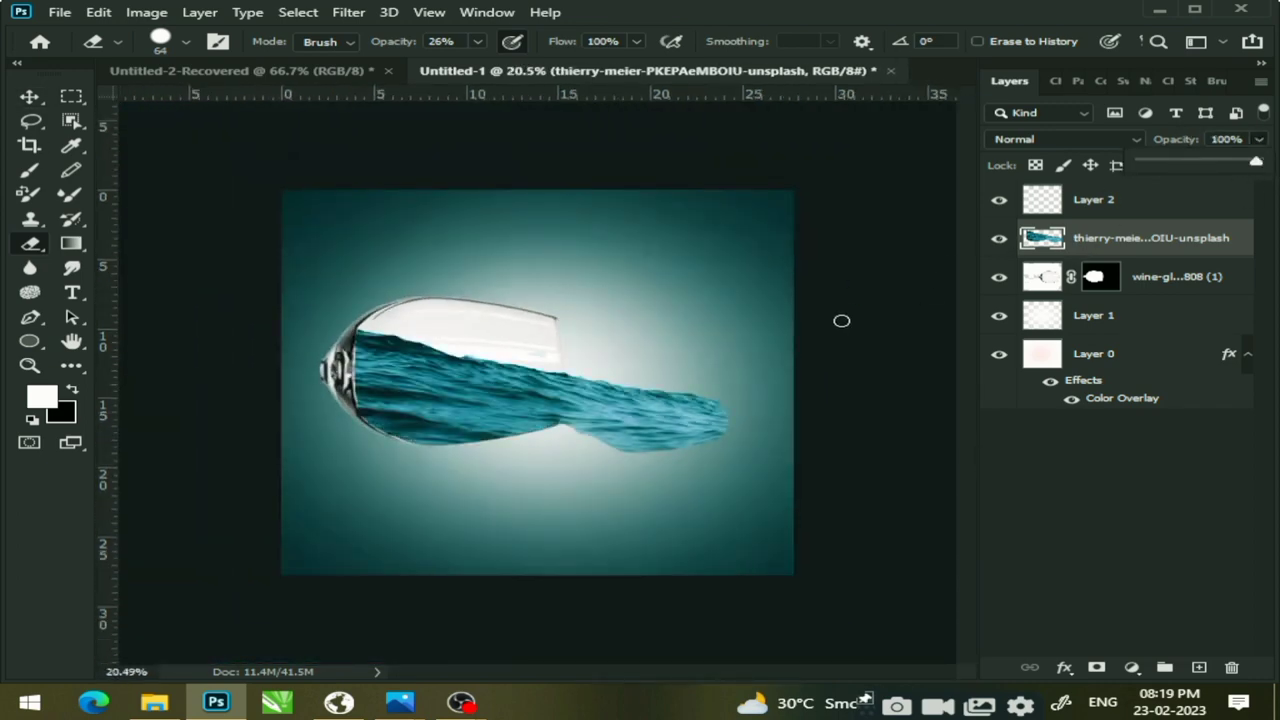
pyautogui.click(28, 96)
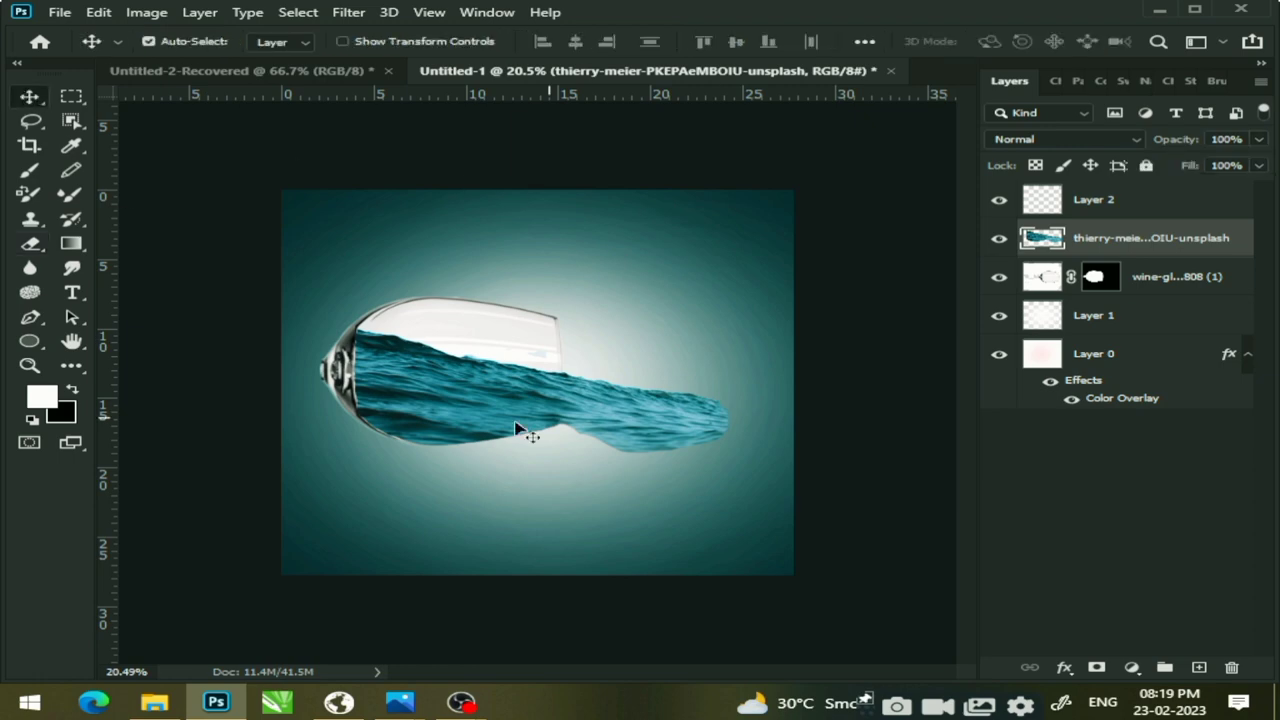
pyautogui.scroll(1, 591, 386)
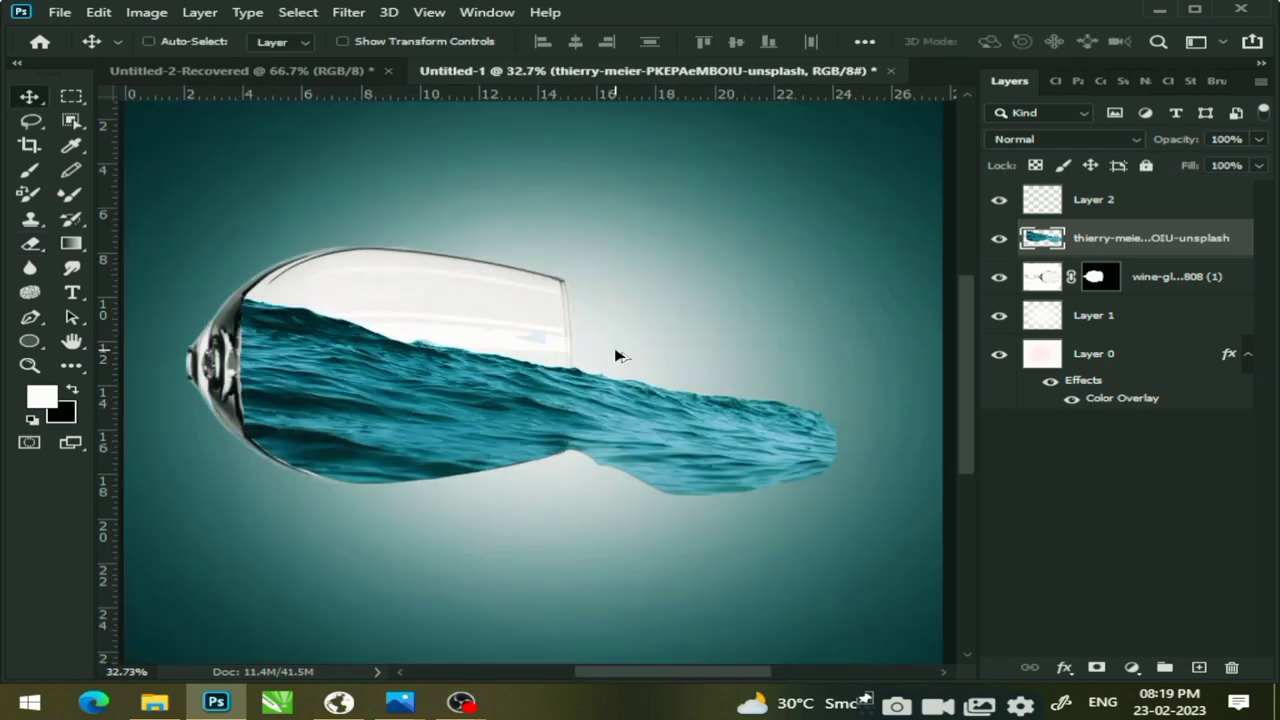
pyautogui.scroll(1, 612, 351)
pyautogui.scroll(1, 611, 351)
pyautogui.scroll(2, 512, 340)
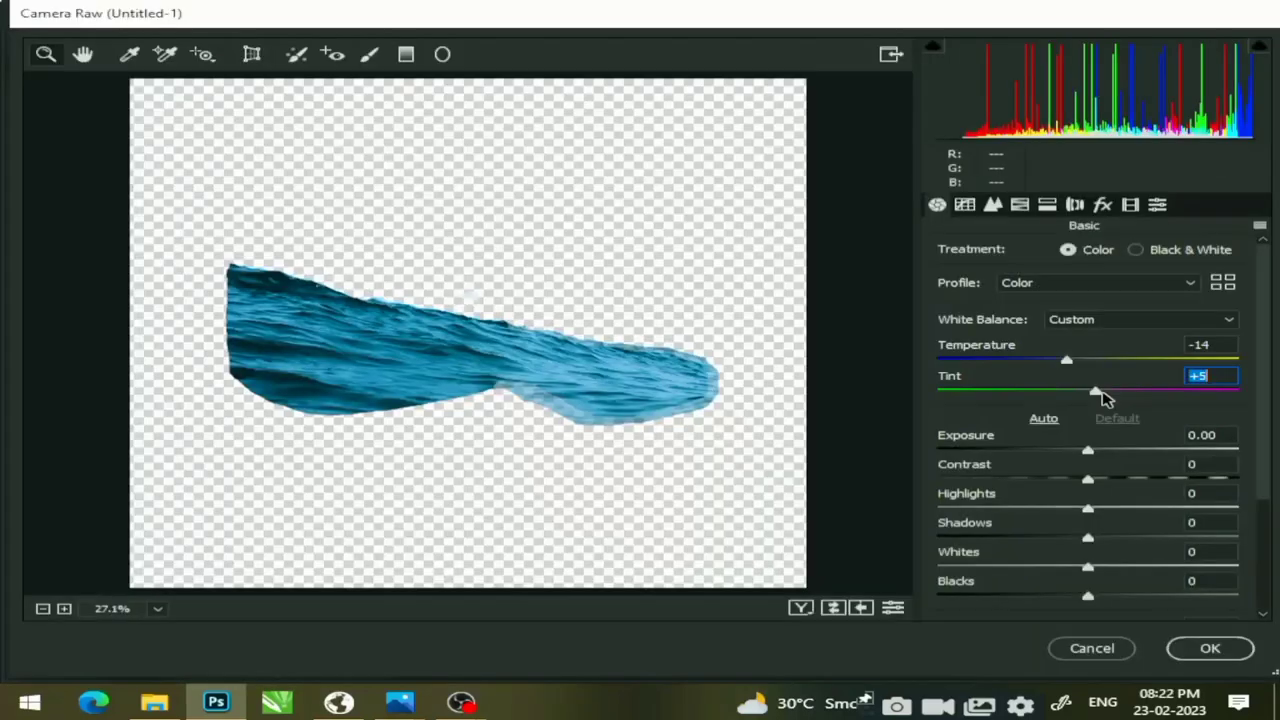
# In Camera Raw, set the water's Whites to +8 and Texture to +4, then apply
pyautogui.scroll(-3, 1097, 462)
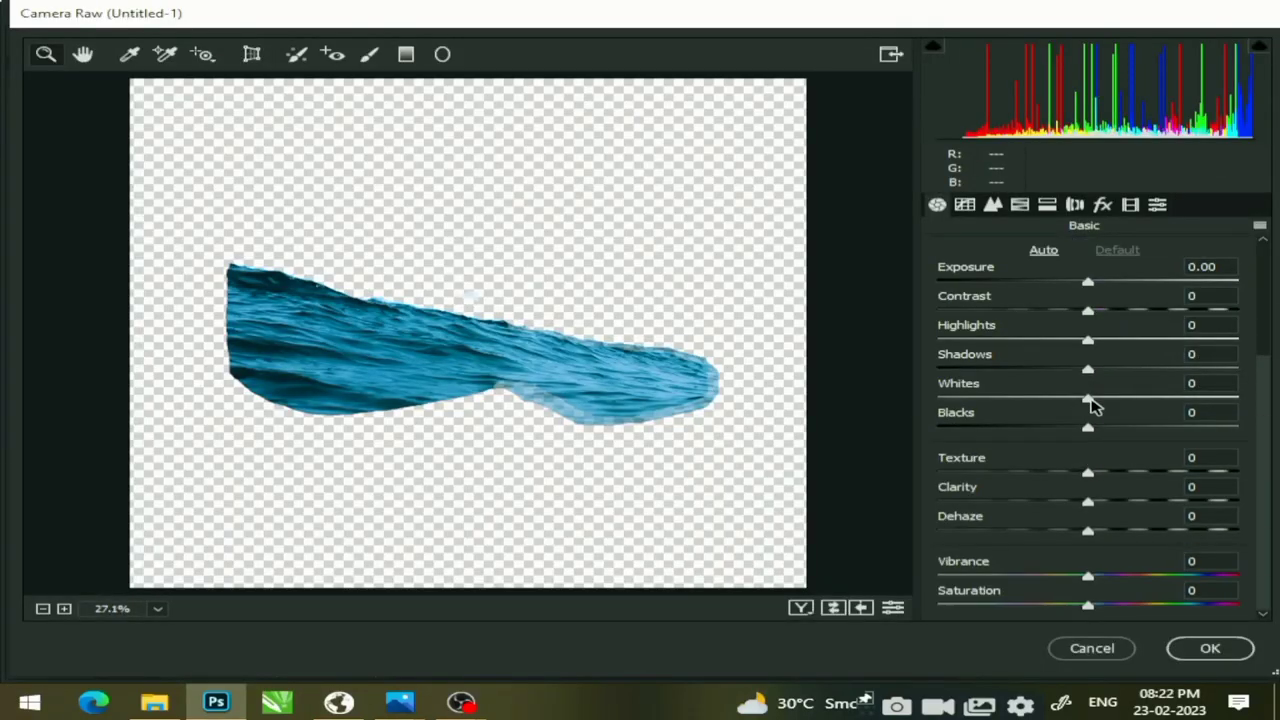
pyautogui.moveTo(1092, 404); pyautogui.dragTo(1106, 407)
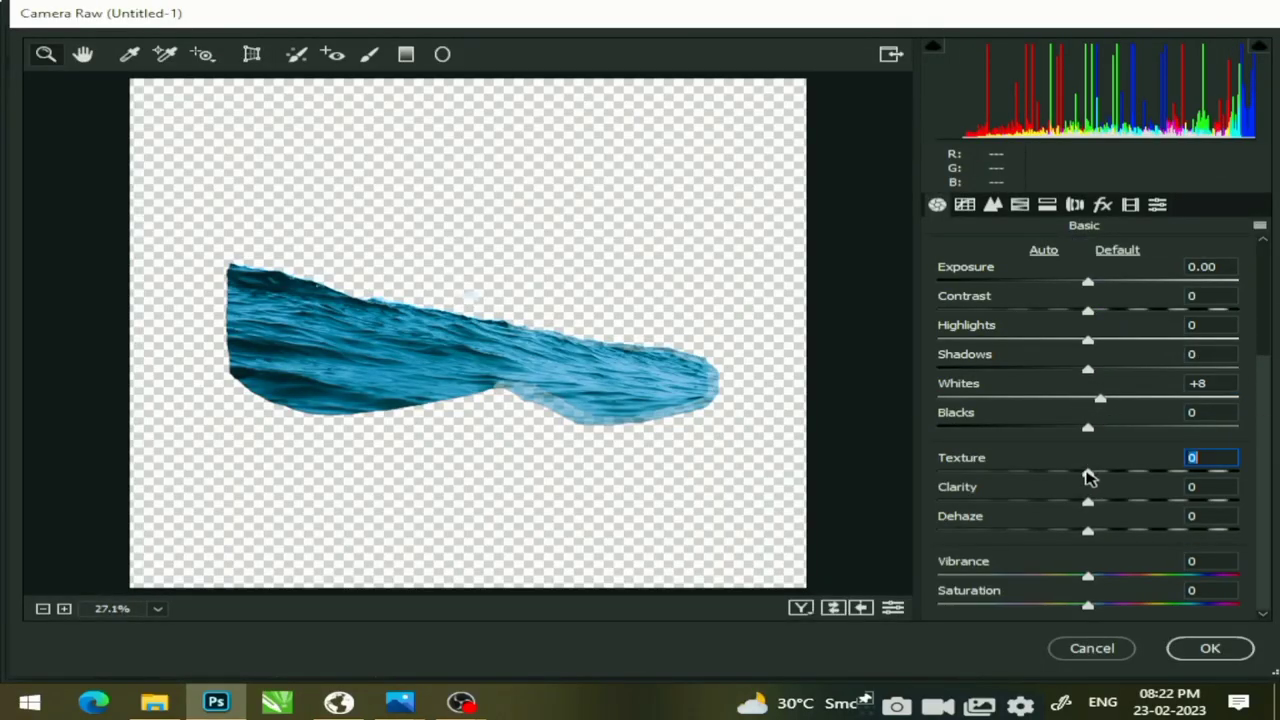
pyautogui.moveTo(1089, 477); pyautogui.dragTo(1097, 503)
pyautogui.click(1209, 649)
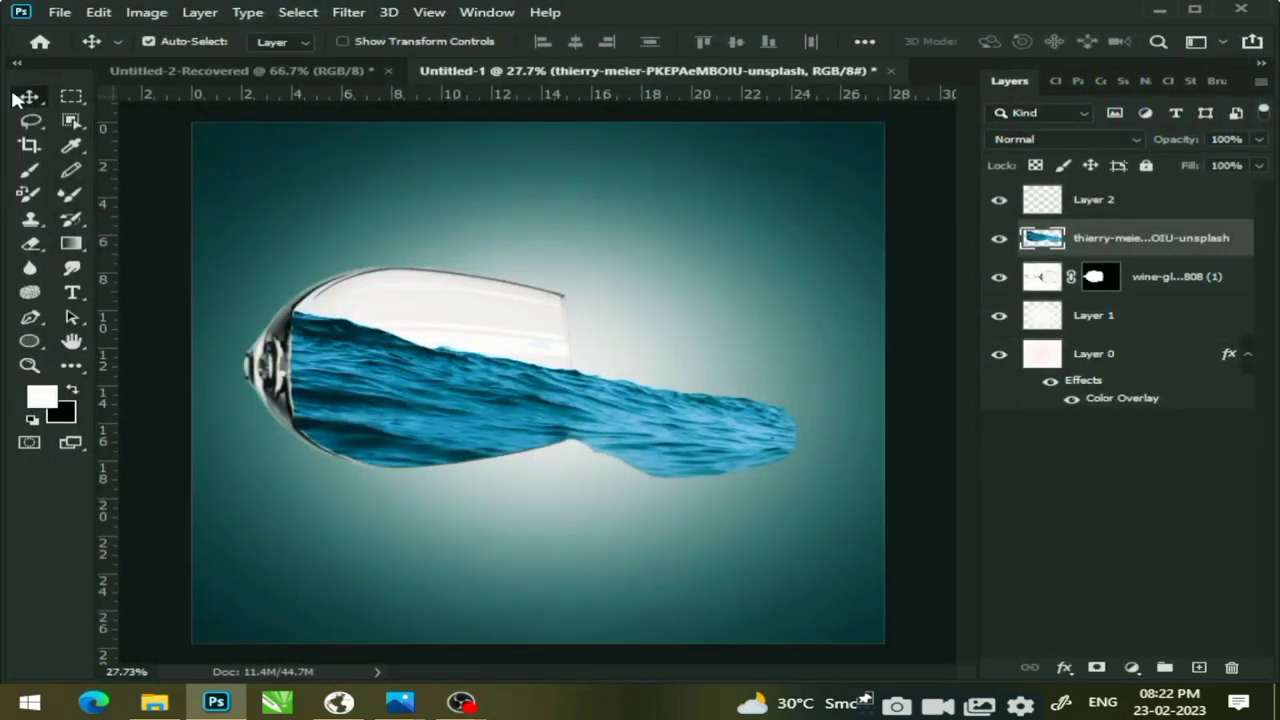
# Drag the yacht JPG from the Downloads folder onto the canvas and reposition it
pyautogui.click(154, 703)
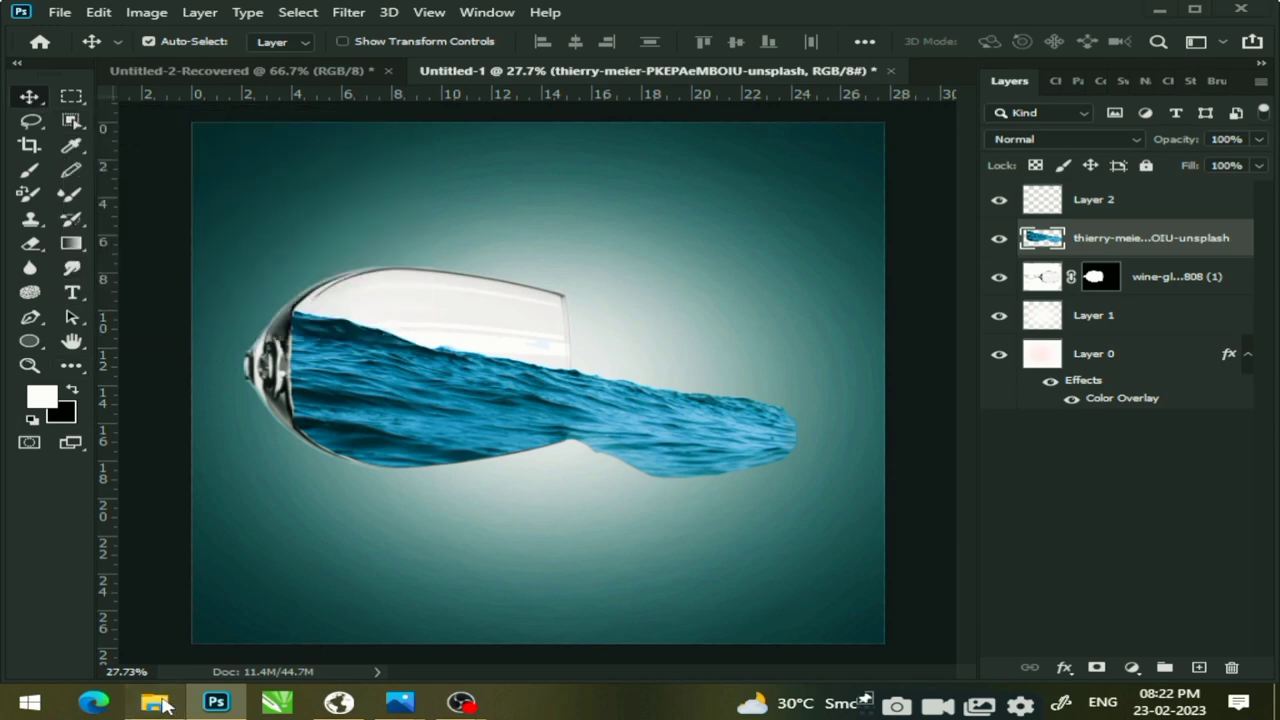
pyautogui.click(330, 294)
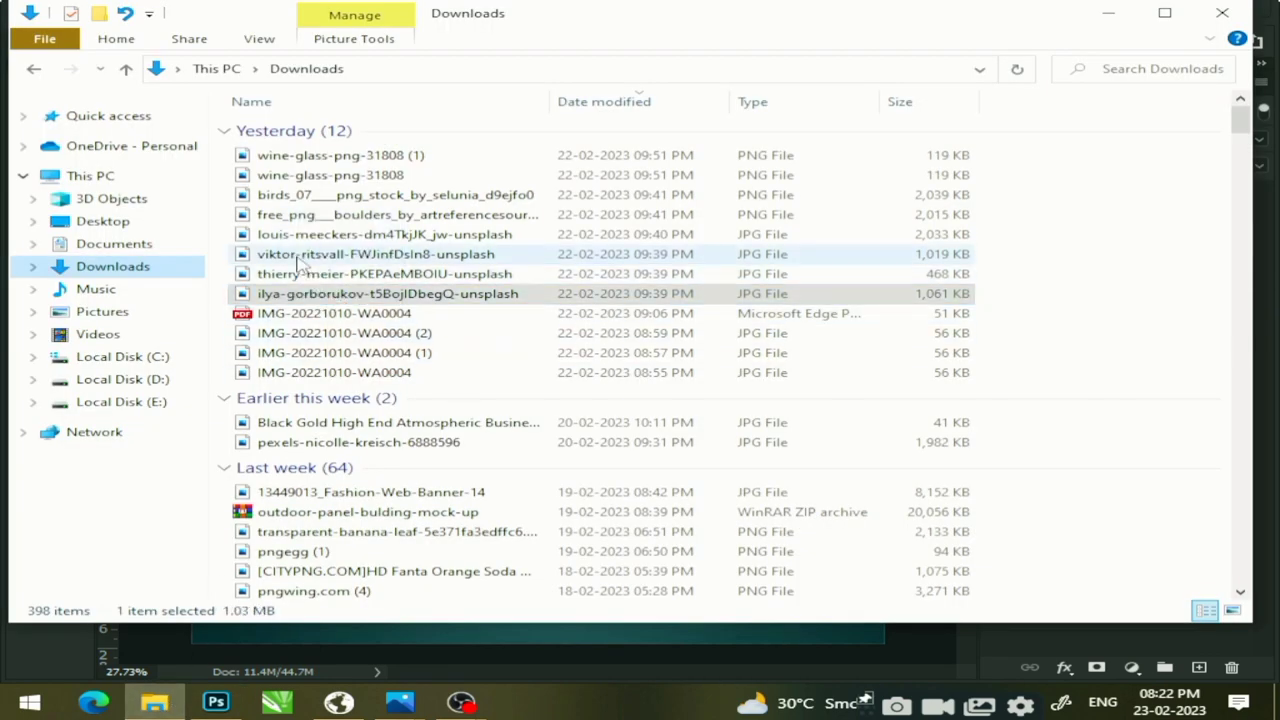
pyautogui.moveTo(310, 254)
pyautogui.mouseDown()
pyautogui.moveTo(270, 648)
pyautogui.moveTo(442, 328)
pyautogui.mouseUp()
pyautogui.moveTo(533, 477)
pyautogui.mouseDown()
pyautogui.moveTo(318, 77)
pyautogui.moveTo(518, 395)
pyautogui.mouseUp()
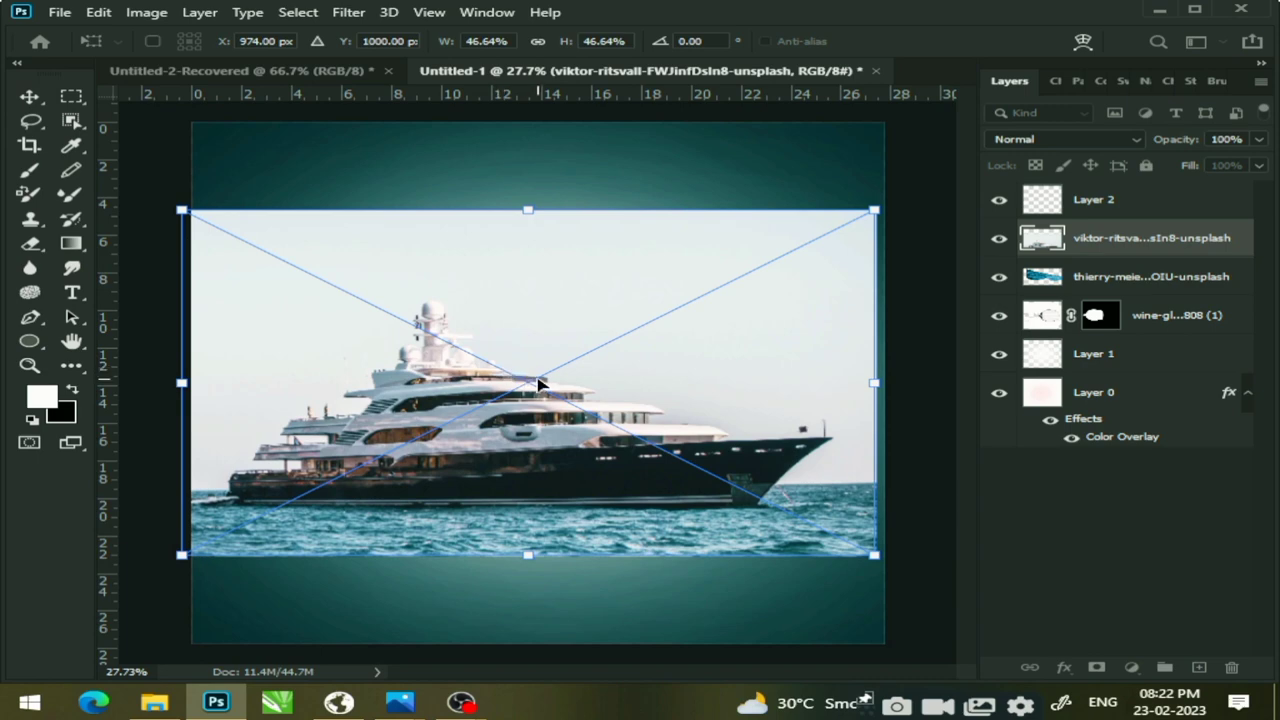
# Mask the yacht from its photo and place it on the wave crest right of the glass
pyautogui.moveTo(538, 383); pyautogui.dragTo(563, 350)
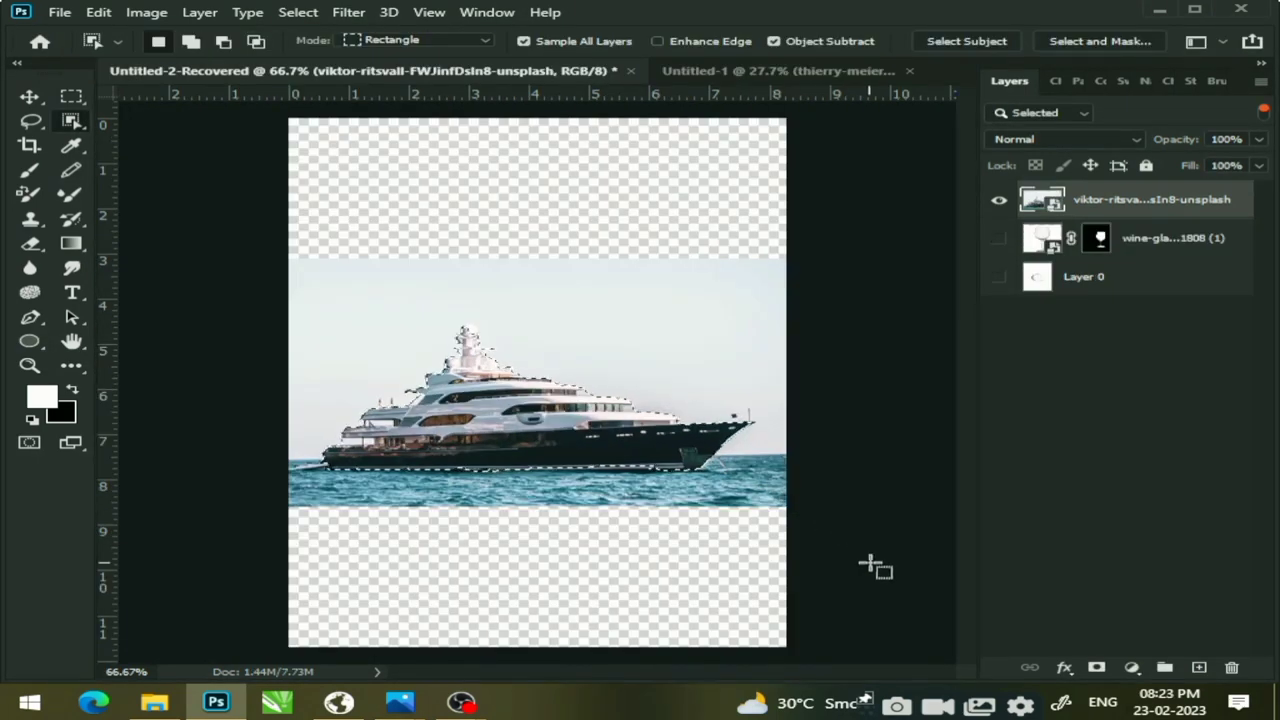
pyautogui.click(1090, 666)
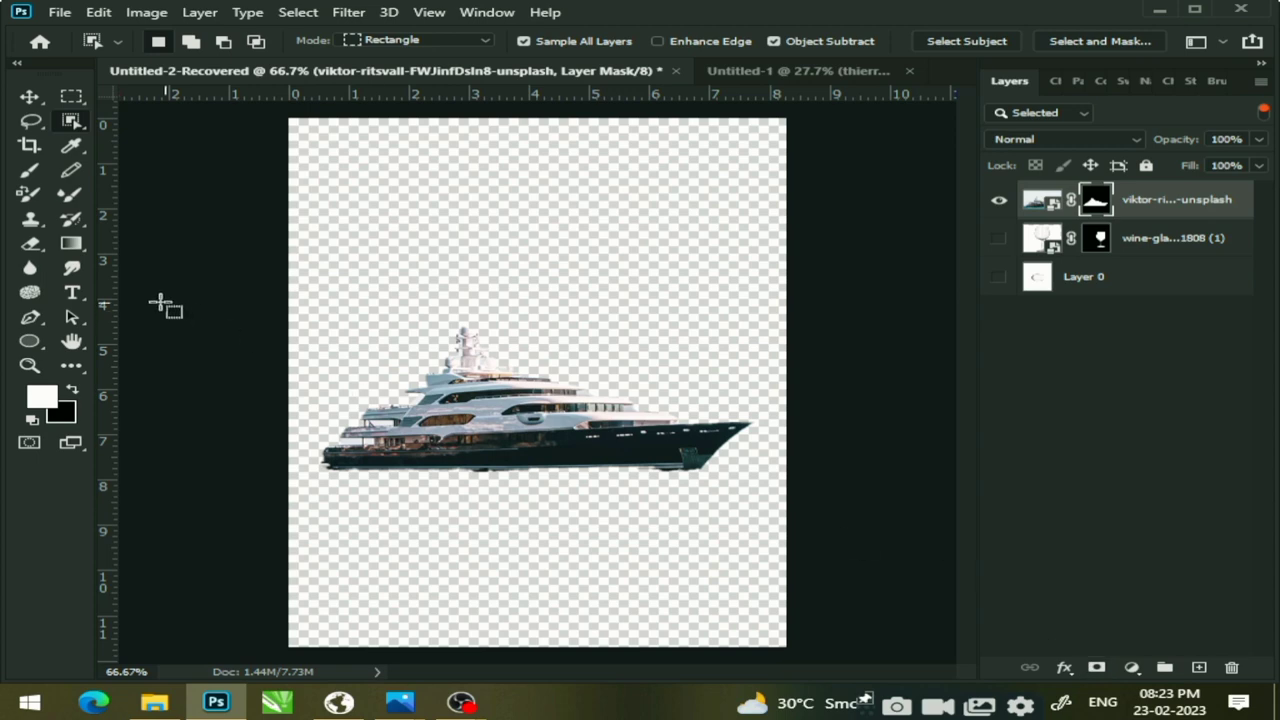
pyautogui.click(29, 96)
pyautogui.moveTo(560, 365)
pyautogui.mouseDown()
pyautogui.moveTo(628, 78)
pyautogui.moveTo(528, 383)
pyautogui.moveTo(686, 361)
pyautogui.mouseUp()
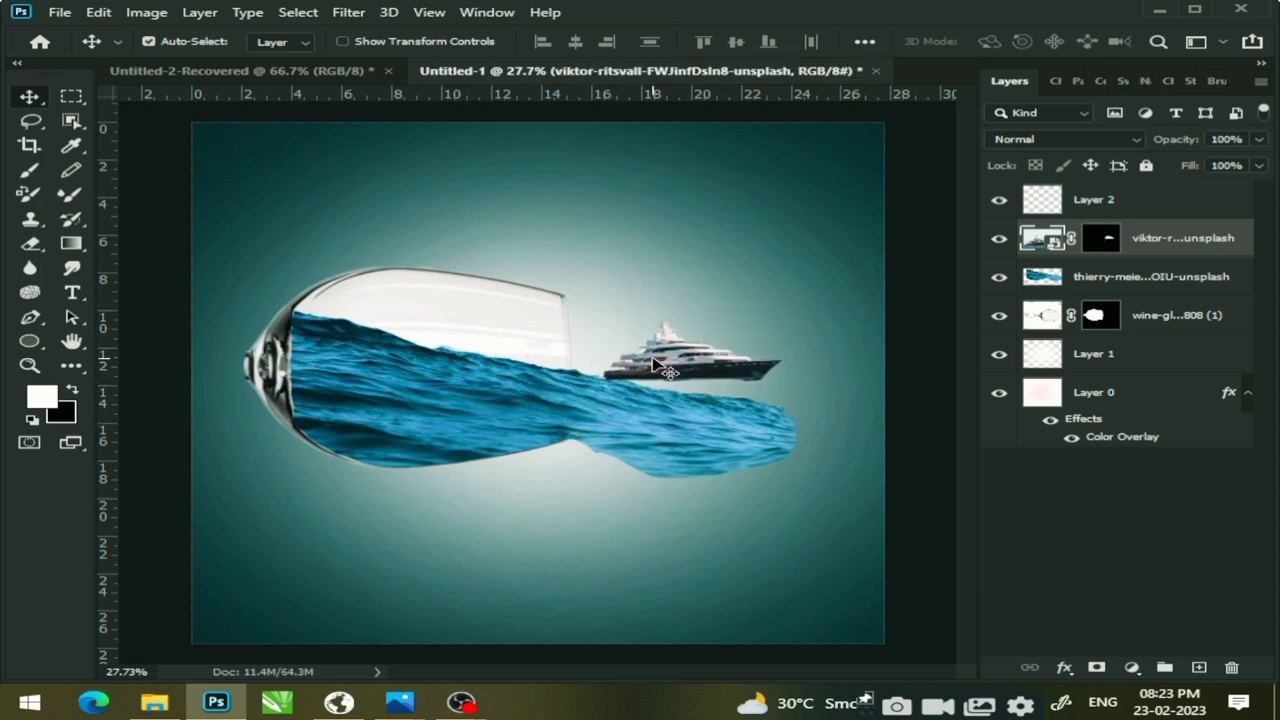
pyautogui.moveTo(655, 365); pyautogui.dragTo(715, 393)
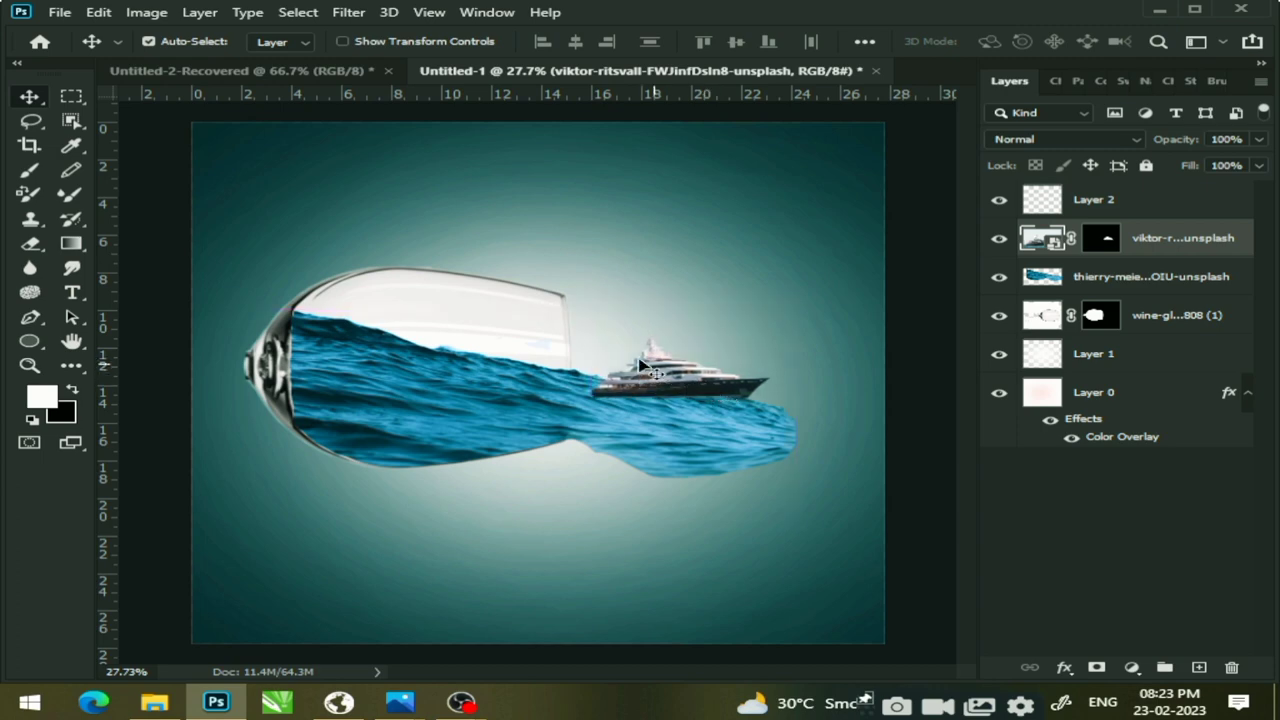
# Pick the Brush with a pure black foreground, rasterizing the yacht layer
pyautogui.click(28, 174)
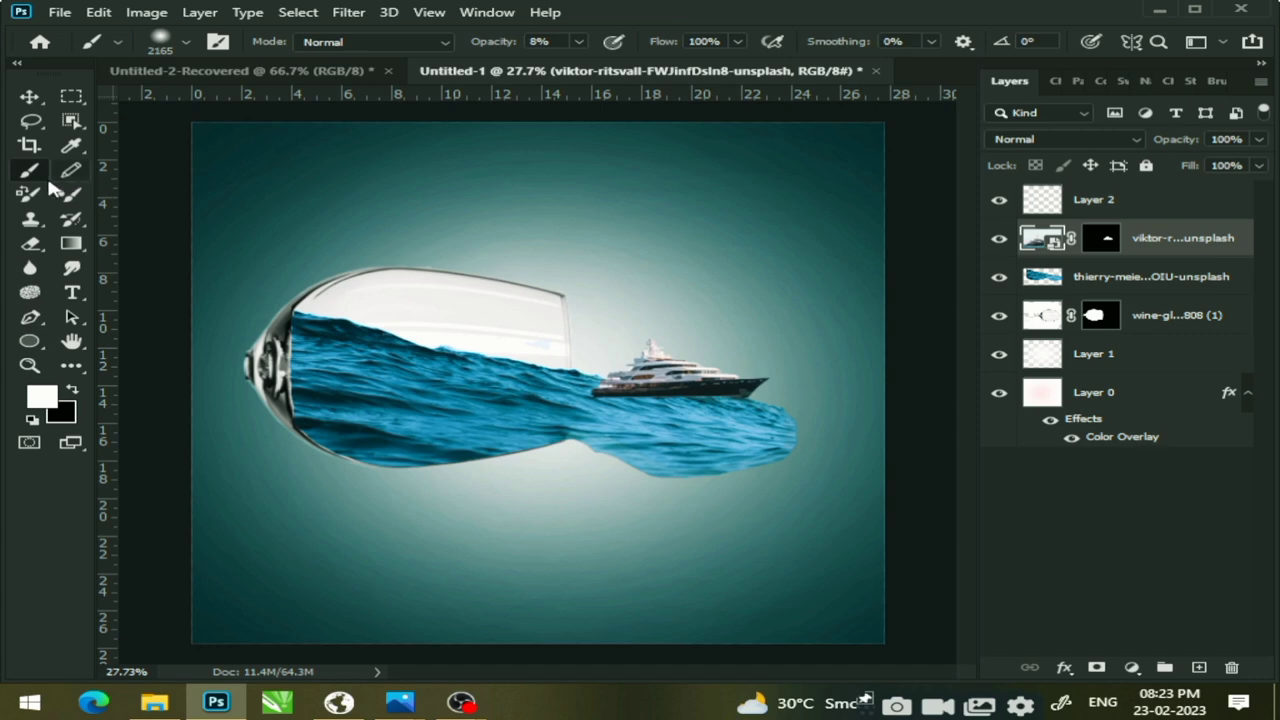
pyautogui.click(41, 397)
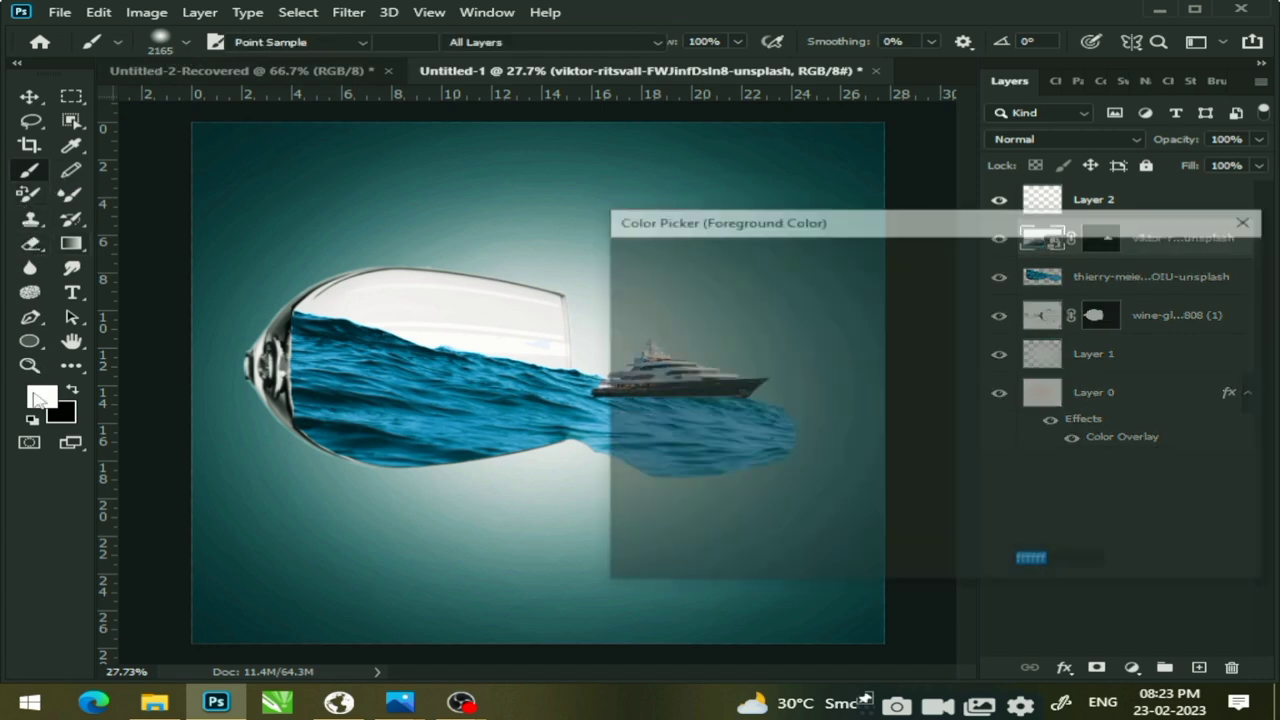
pyautogui.moveTo(700, 423)
pyautogui.mouseDown()
pyautogui.moveTo(800, 477)
pyautogui.moveTo(936, 485)
pyautogui.mouseUp()
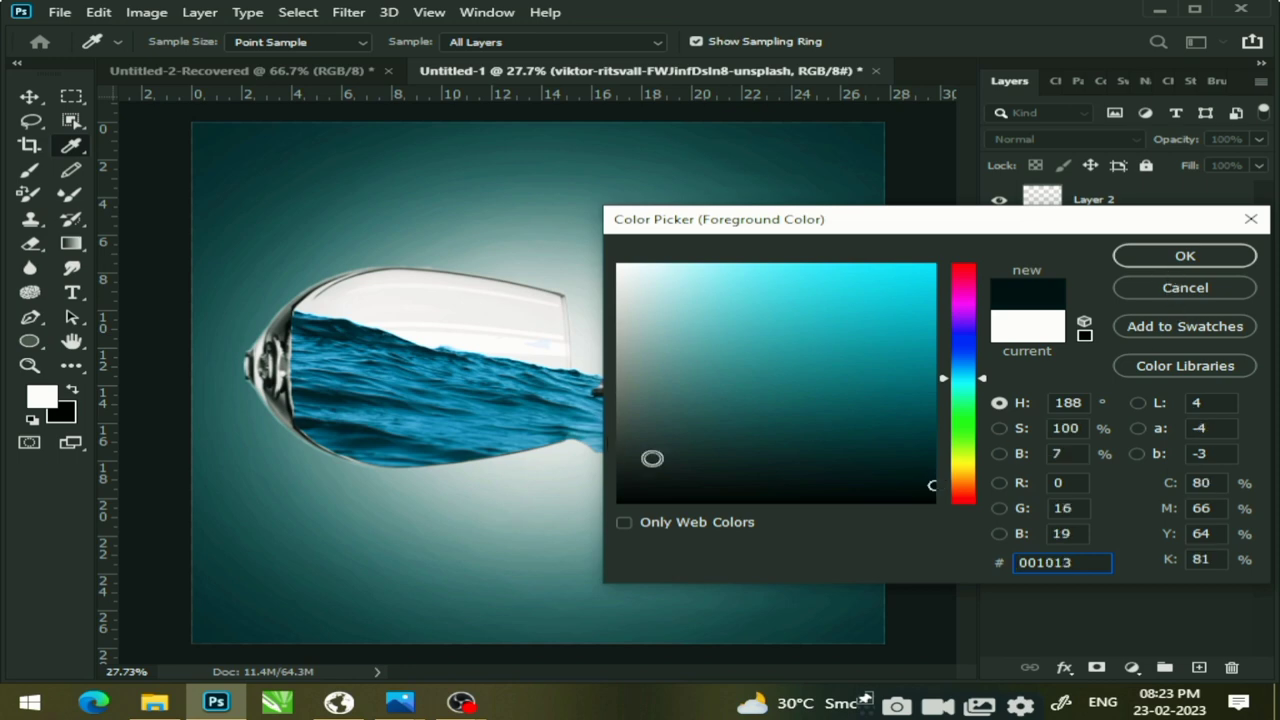
pyautogui.click(1084, 322)
pyautogui.click(1150, 256)
pyautogui.click(568, 400)
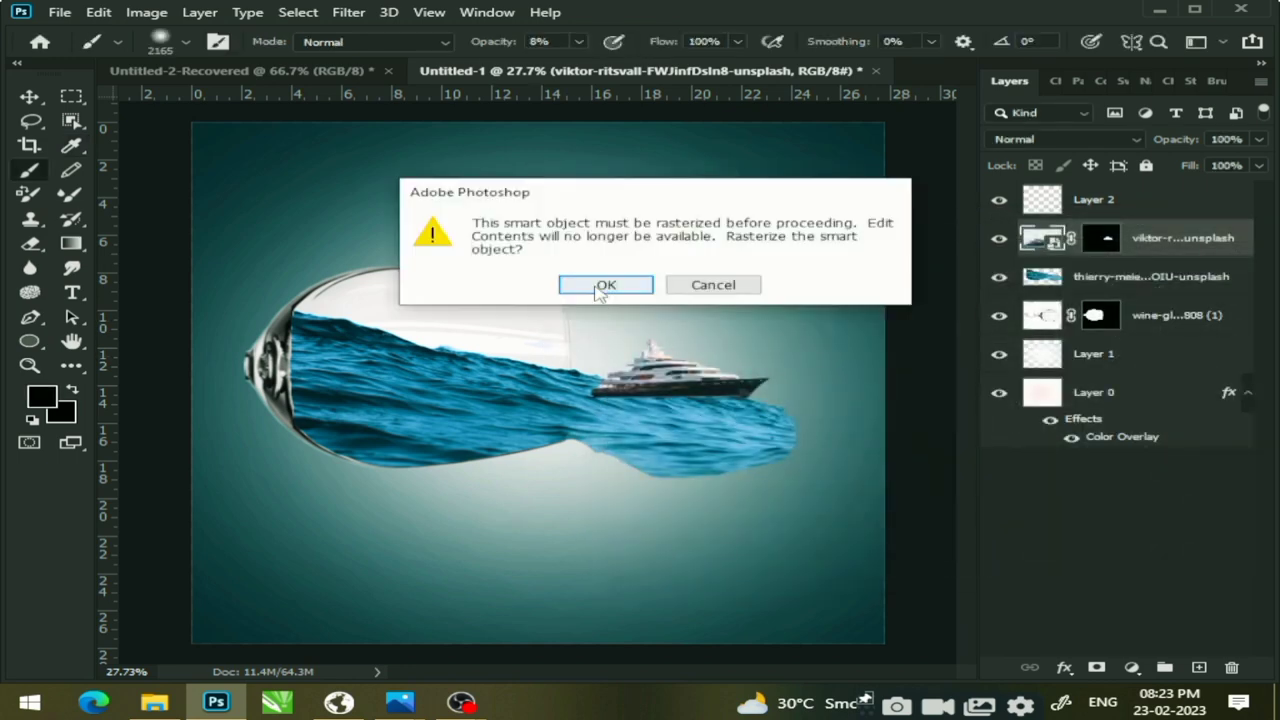
pyautogui.click(605, 285)
# Add a new Layer 3 and set a small soft round brush of about 21 px
pyautogui.click(1199, 667)
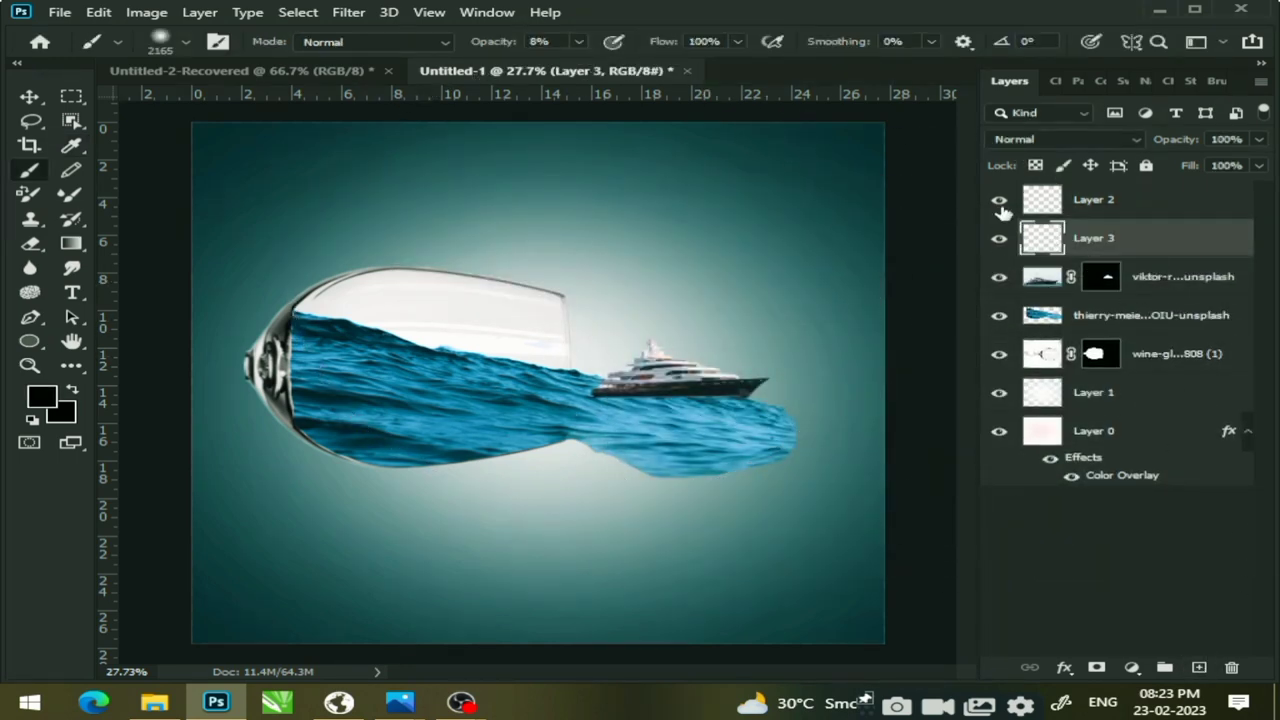
pyautogui.click(184, 42)
pyautogui.moveTo(205, 97); pyautogui.dragTo(165, 103)
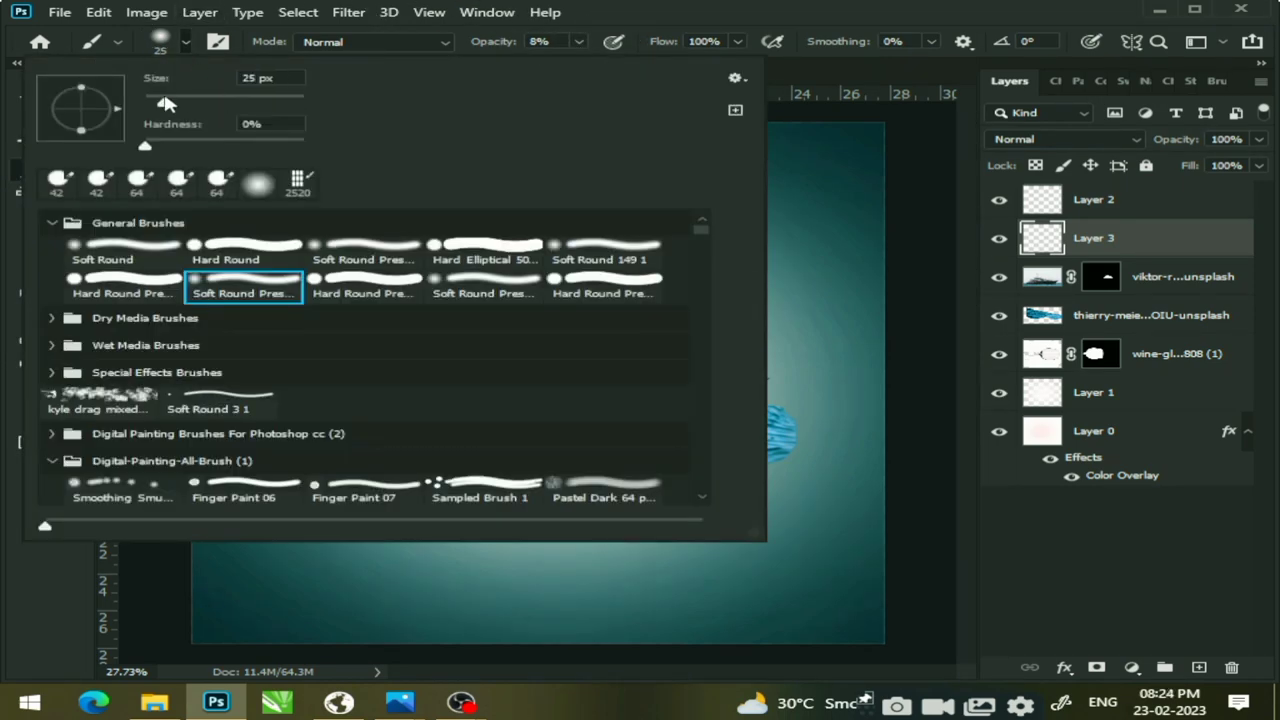
pyautogui.click(259, 186)
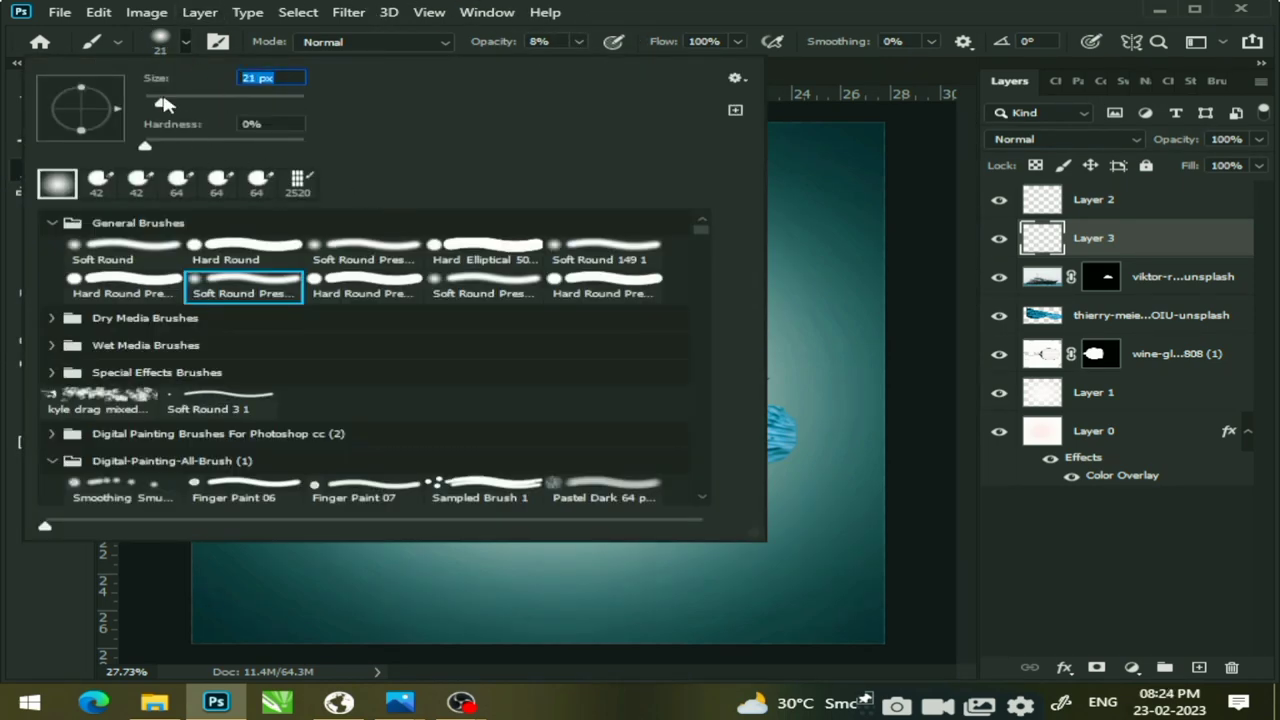
pyautogui.press('Return')
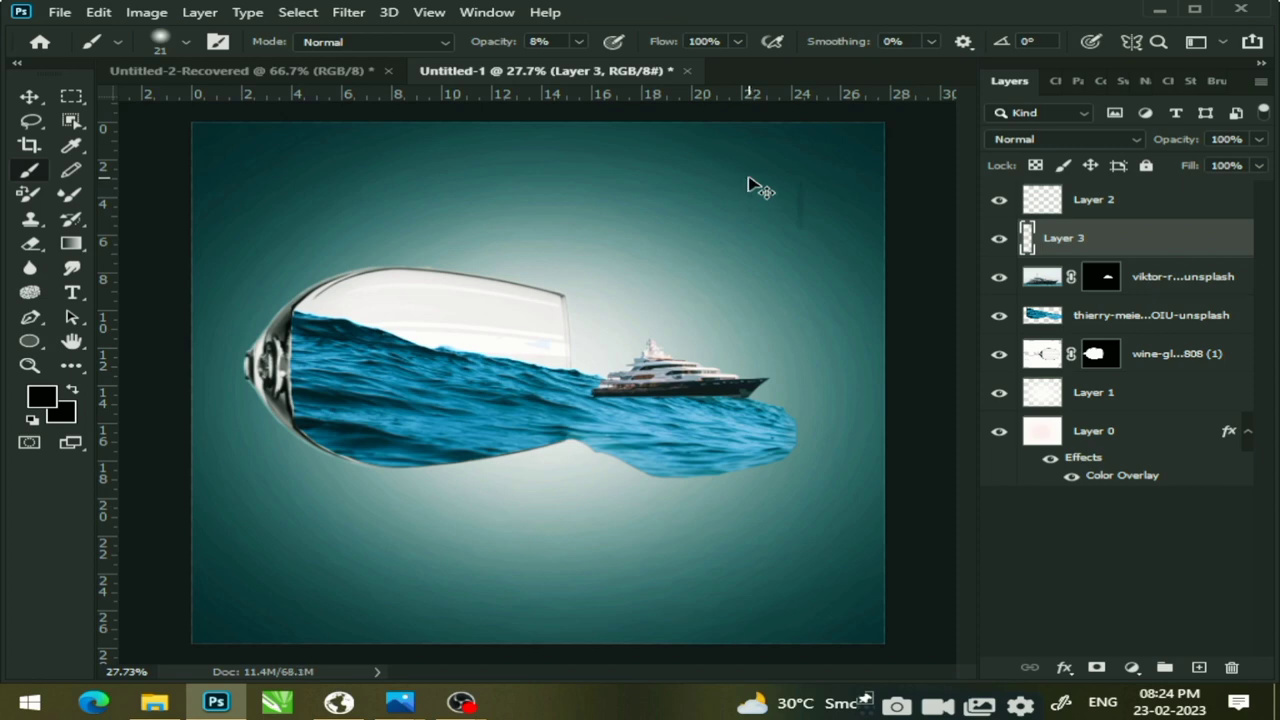
# Paint a faint 9%-opacity black stroke along the glass's right edge
pyautogui.click(577, 42)
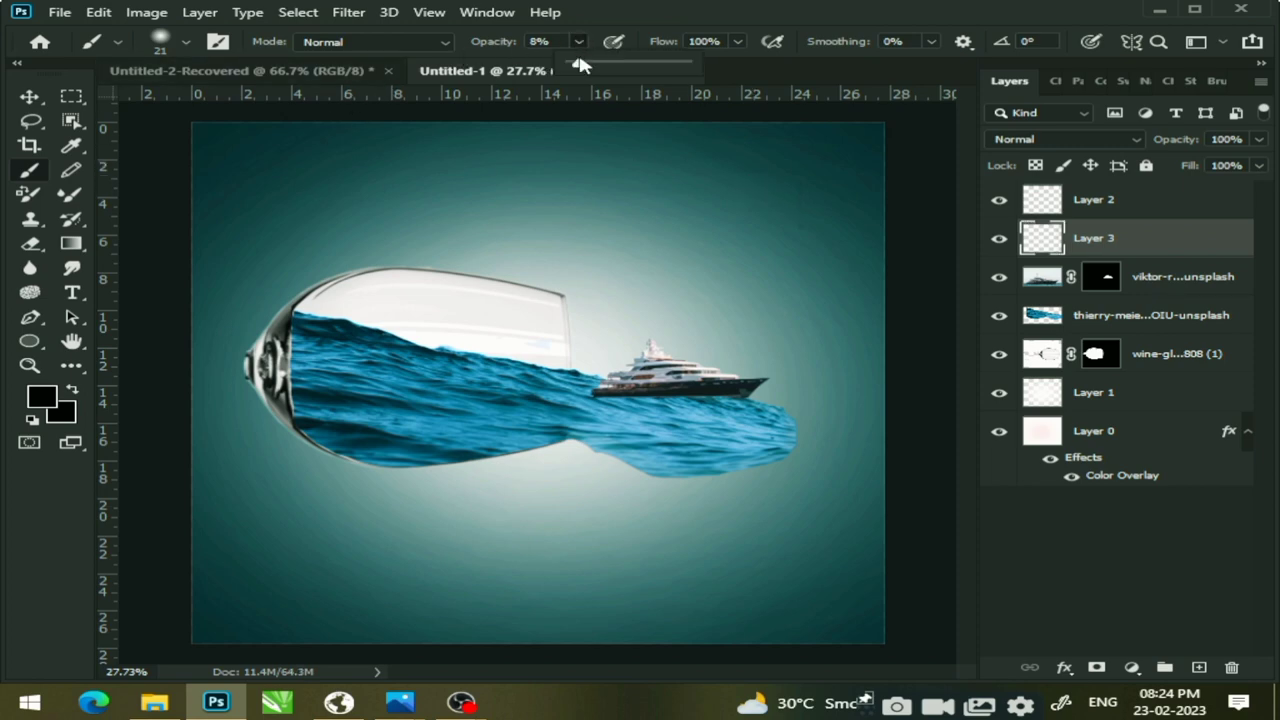
pyautogui.moveTo(560, 340); pyautogui.dragTo(562, 297)
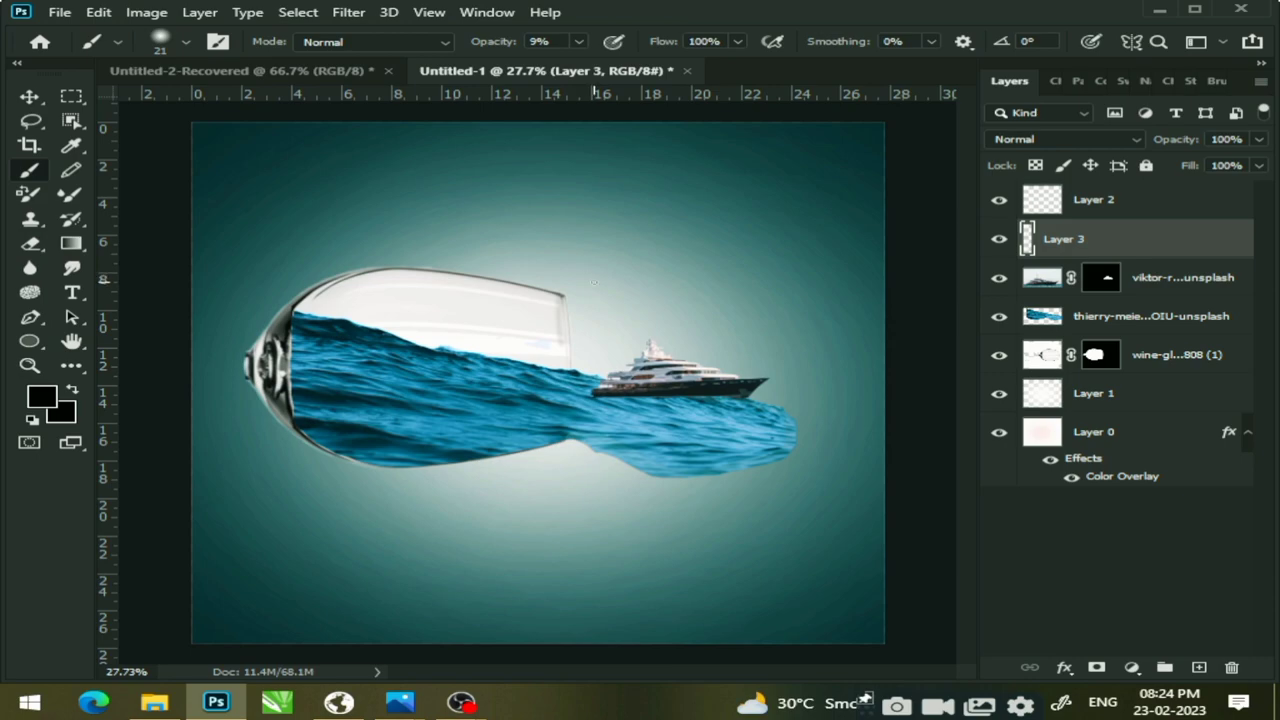
pyautogui.scroll(3, 590, 462)
pyautogui.scroll(2, 563, 386)
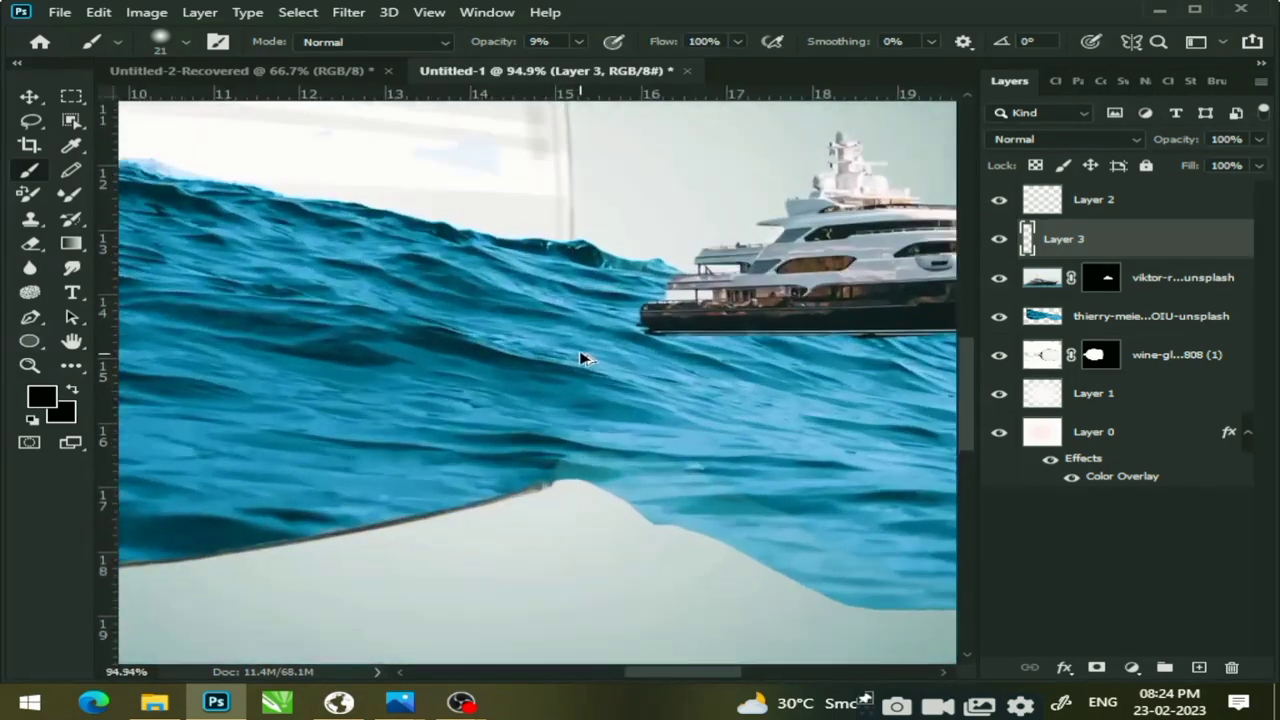
pyautogui.scroll(-2, 578, 293)
pyautogui.scroll(-2, 580, 296)
pyautogui.scroll(-1, 584, 299)
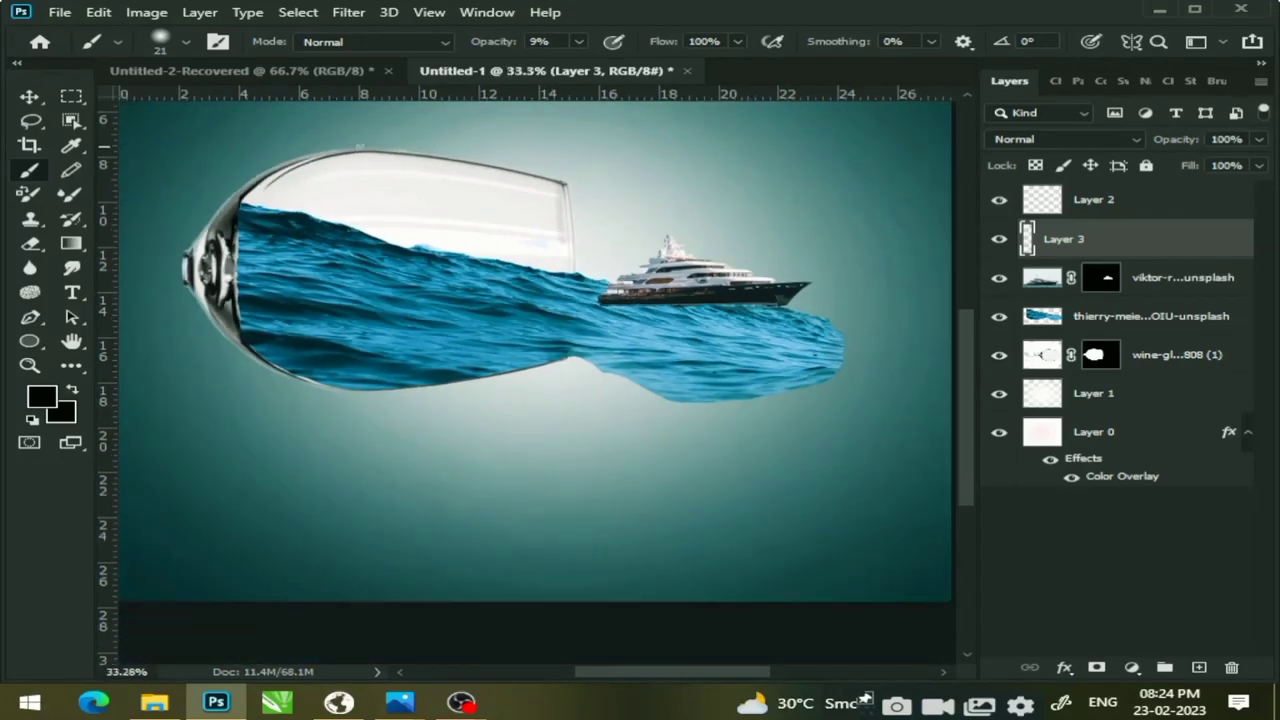
pyautogui.click(28, 98)
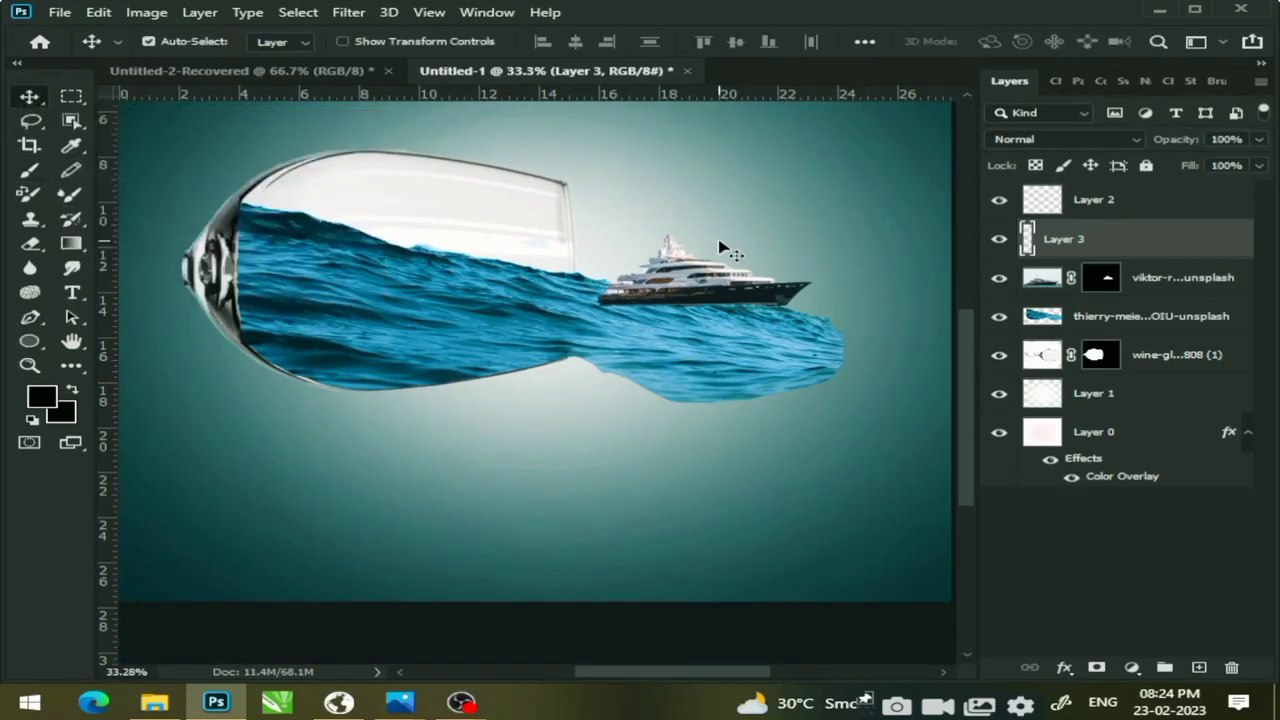
# Undo the accidental stroke move and duplicate the wine glass layer
pyautogui.moveTo(718, 246); pyautogui.dragTo(720, 248)
pyautogui.press('ctrl')
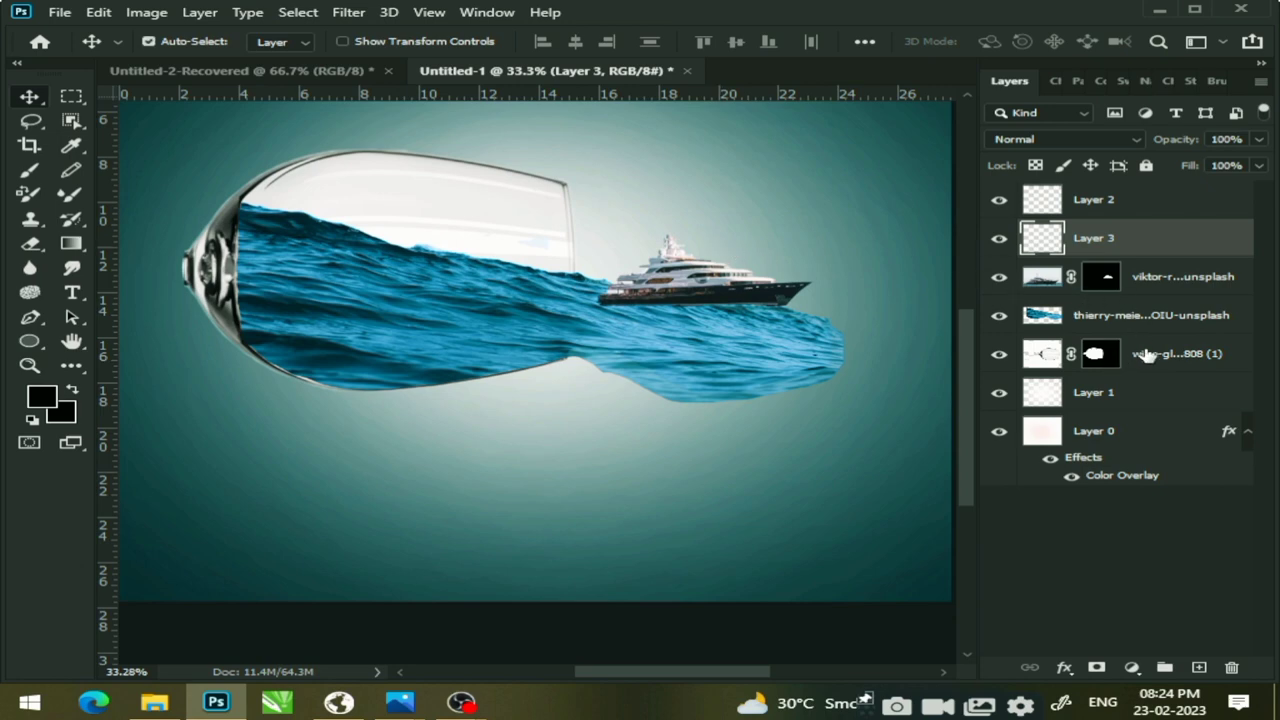
pyautogui.moveTo(1147, 355); pyautogui.dragTo(1199, 667)
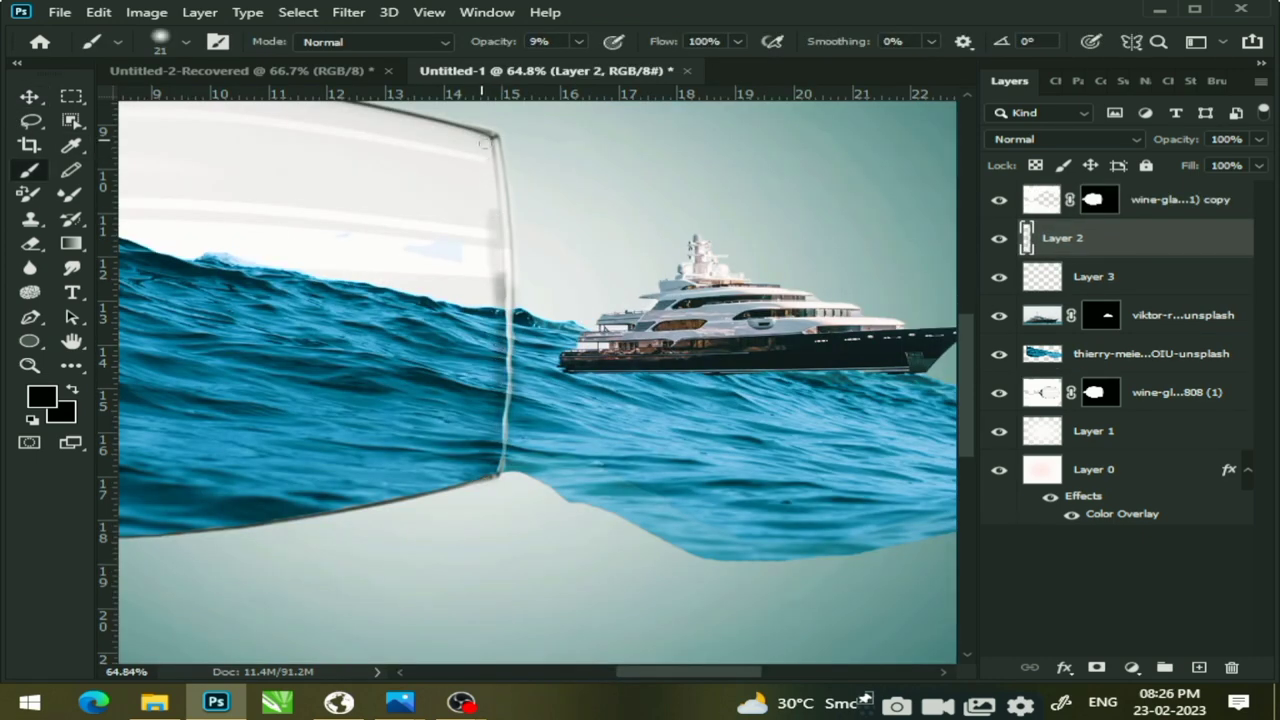
# Darken the glass's right edge on Layer 2, then select the wine-glass copy layer
pyautogui.moveTo(483, 143); pyautogui.dragTo(503, 262)
pyautogui.moveTo(510, 334); pyautogui.dragTo(485, 455)
pyautogui.click(1153, 201)
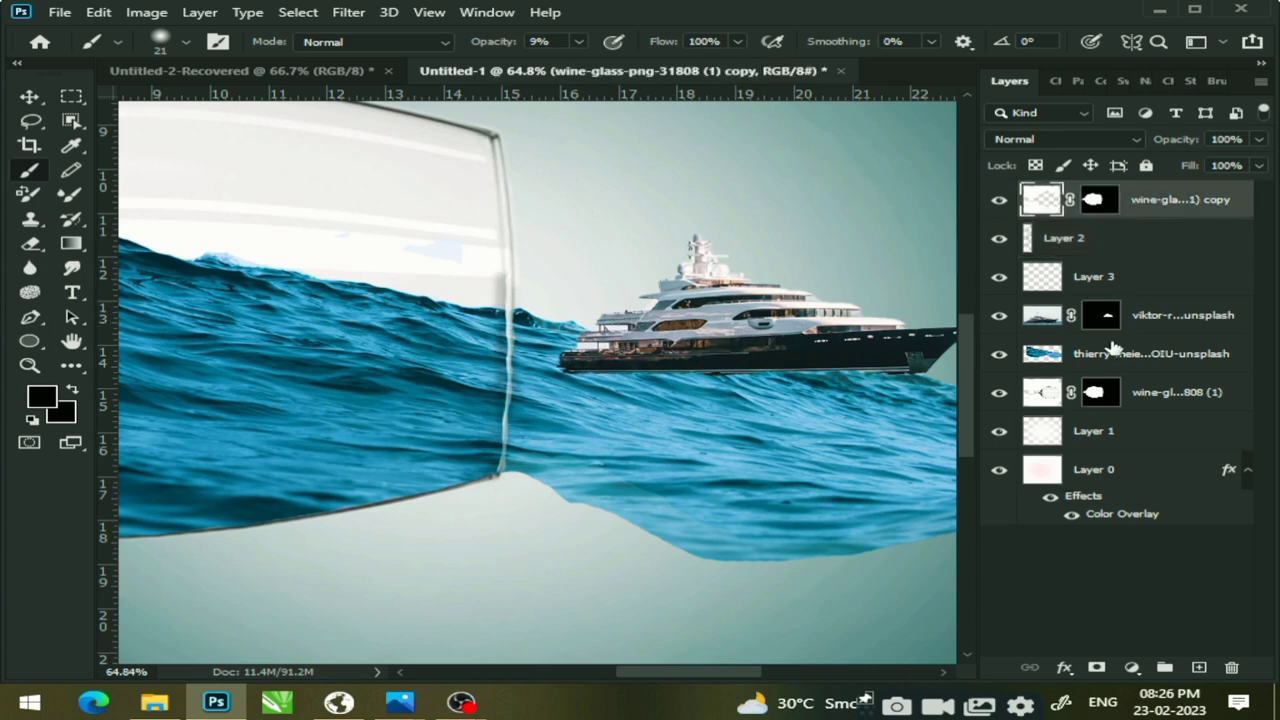
pyautogui.click(1132, 670)
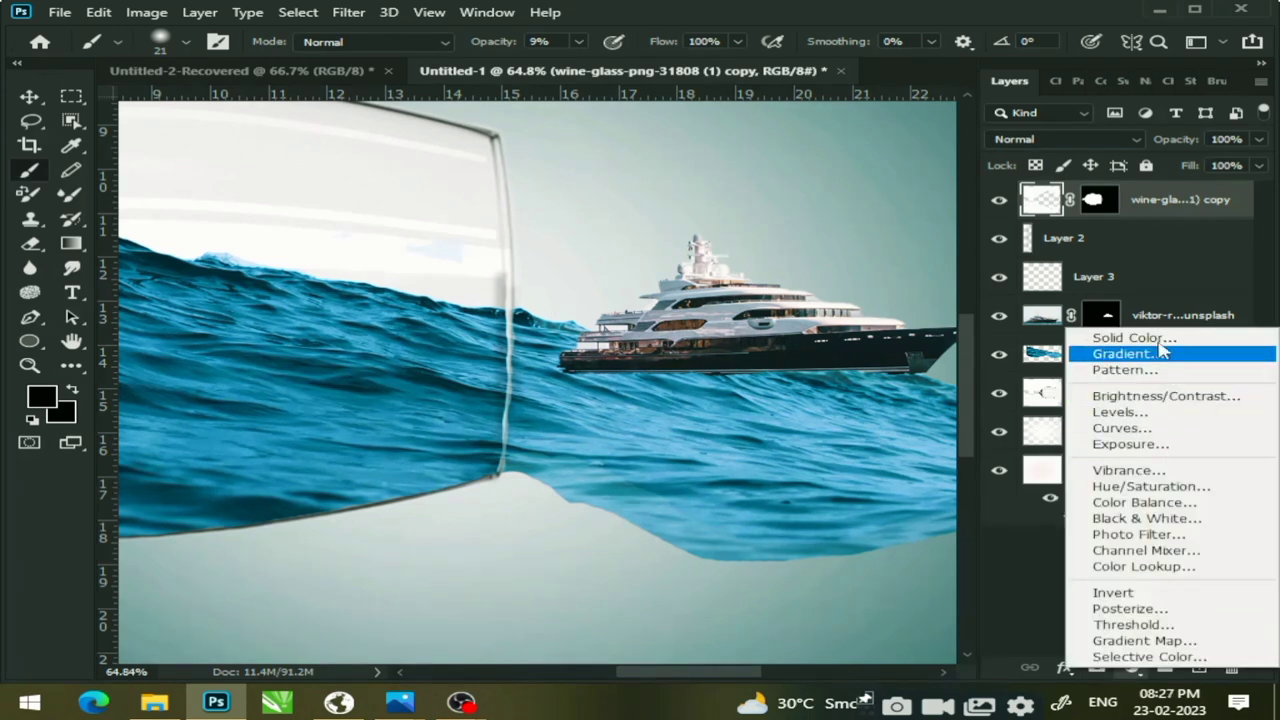
# Add a Color Balance layer with midtones shifted toward red, then close its properties
pyautogui.click(1143, 502)
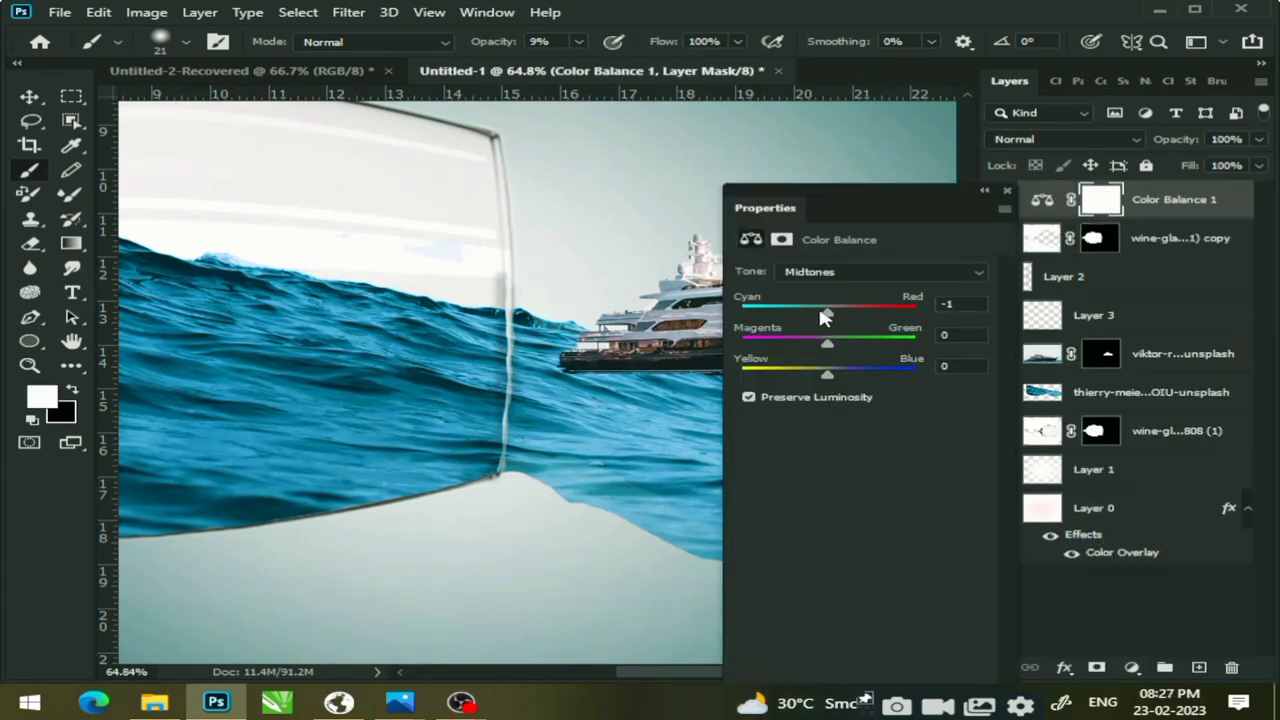
pyautogui.moveTo(824, 316)
pyautogui.mouseDown()
pyautogui.moveTo(787, 304)
pyautogui.moveTo(856, 313)
pyautogui.mouseUp()
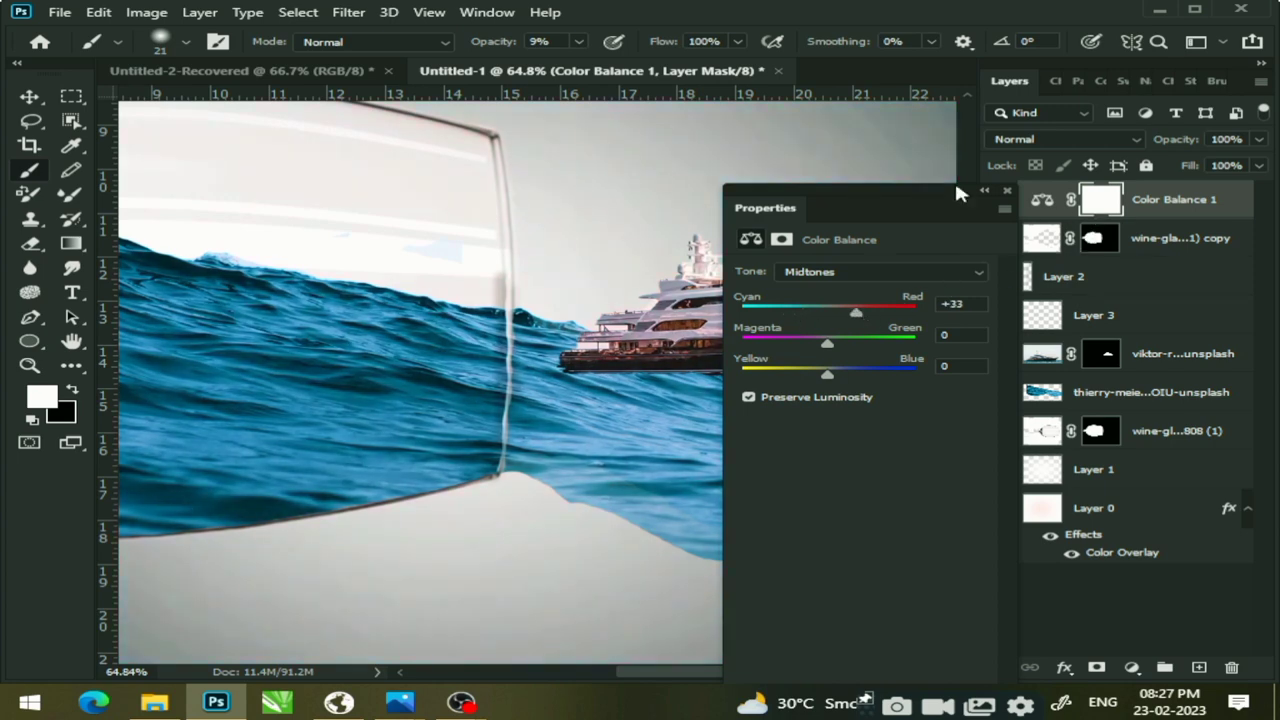
pyautogui.click(1008, 191)
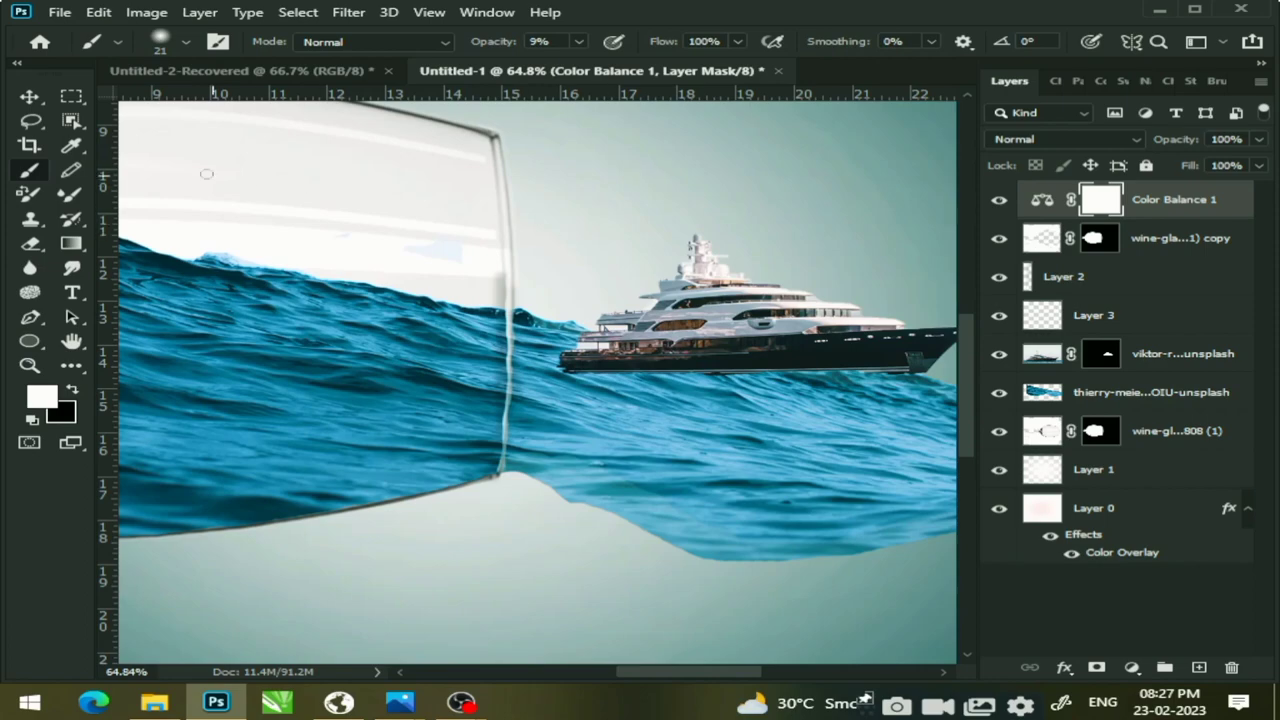
pyautogui.scroll(-2, 500, 234)
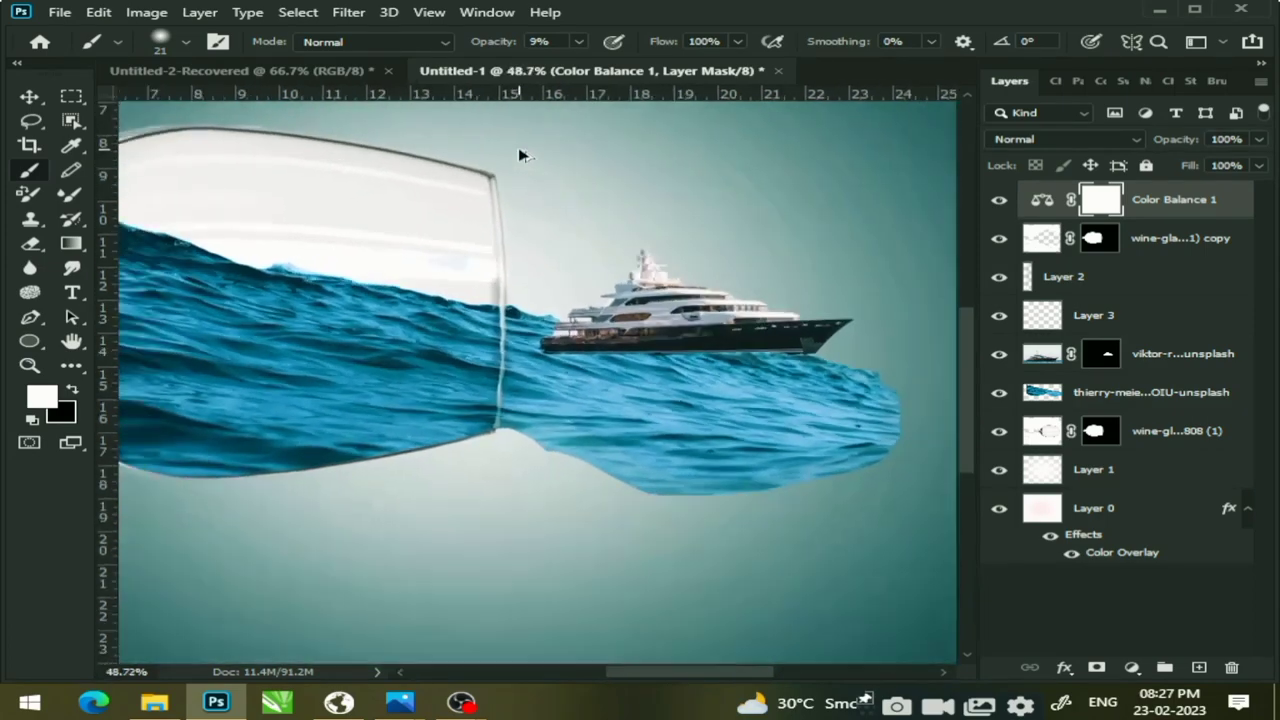
pyautogui.click(1120, 200)
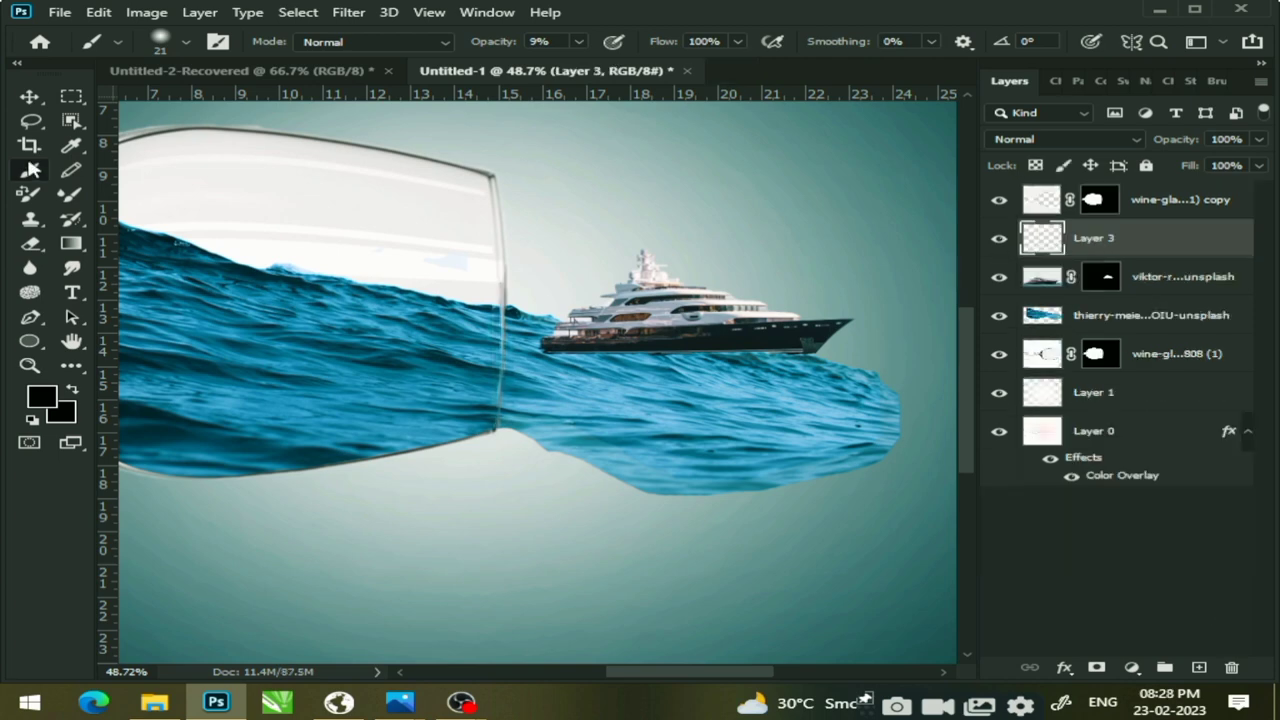
# Enlarge the brush to 40 px and shade the glass's right edge in several soft passes
pyautogui.click(184, 44)
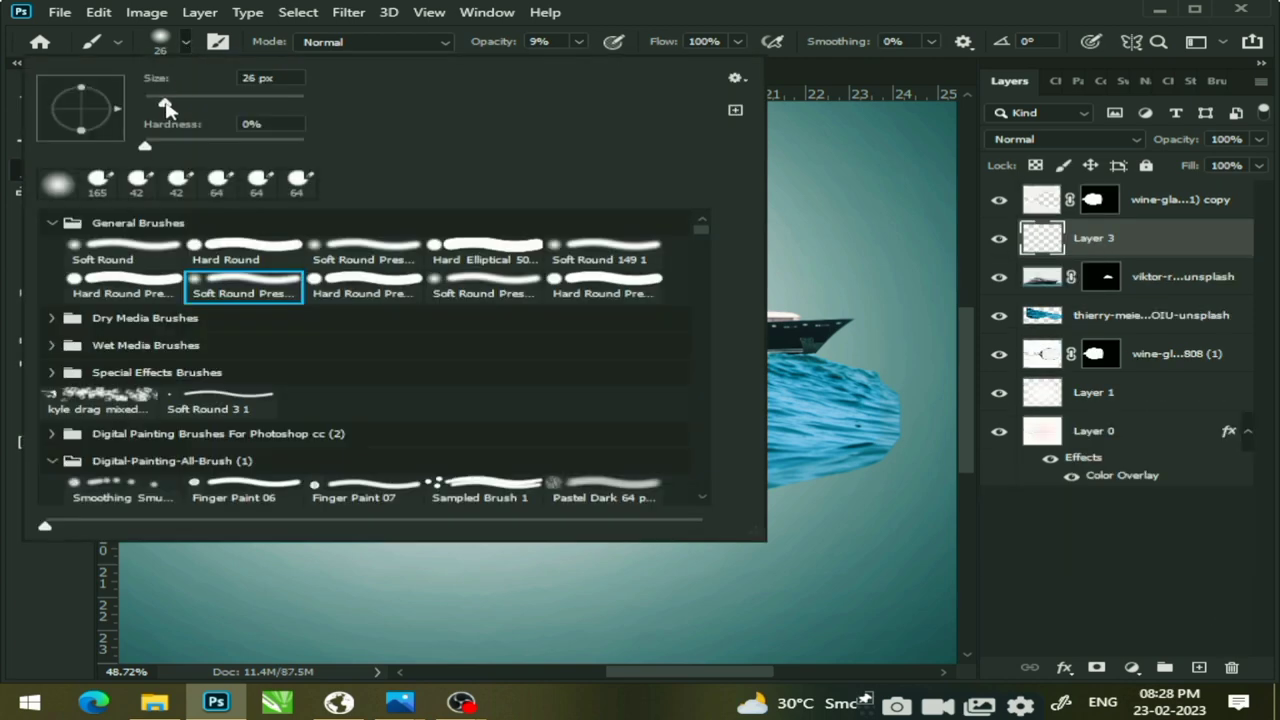
pyautogui.moveTo(166, 105); pyautogui.dragTo(177, 104)
pyautogui.click(810, 127)
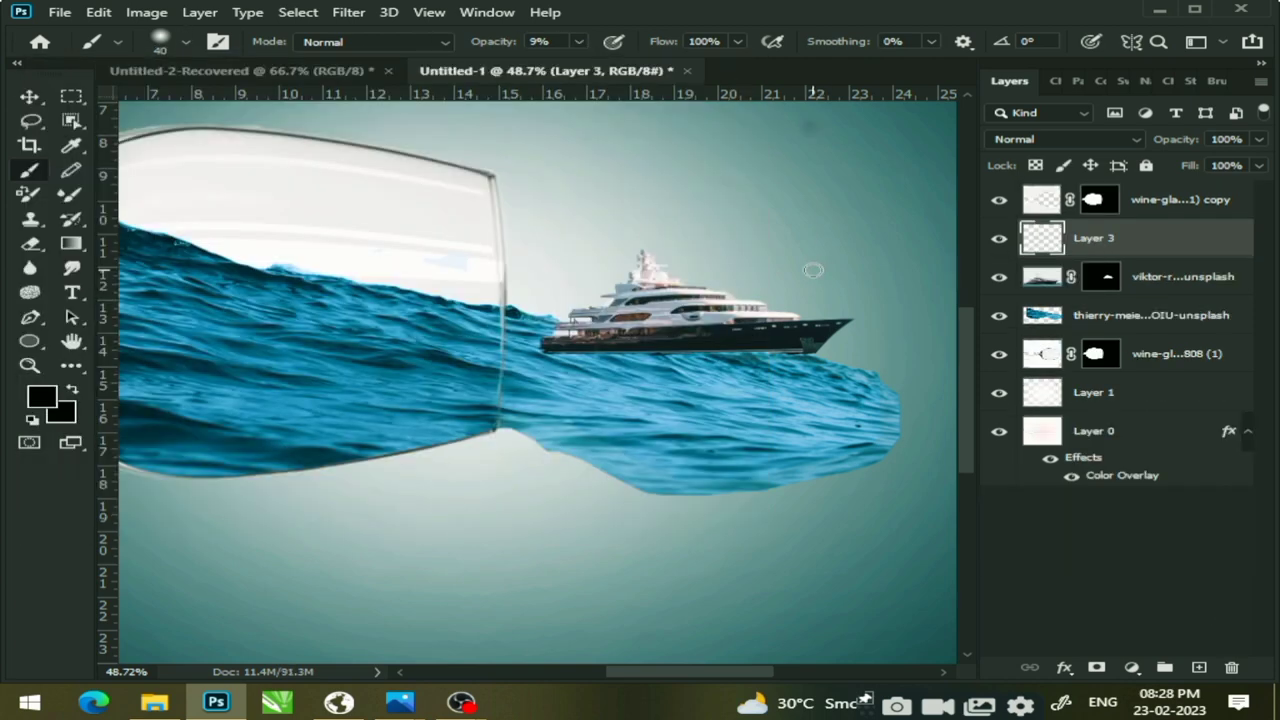
pyautogui.moveTo(485, 183); pyautogui.dragTo(500, 230)
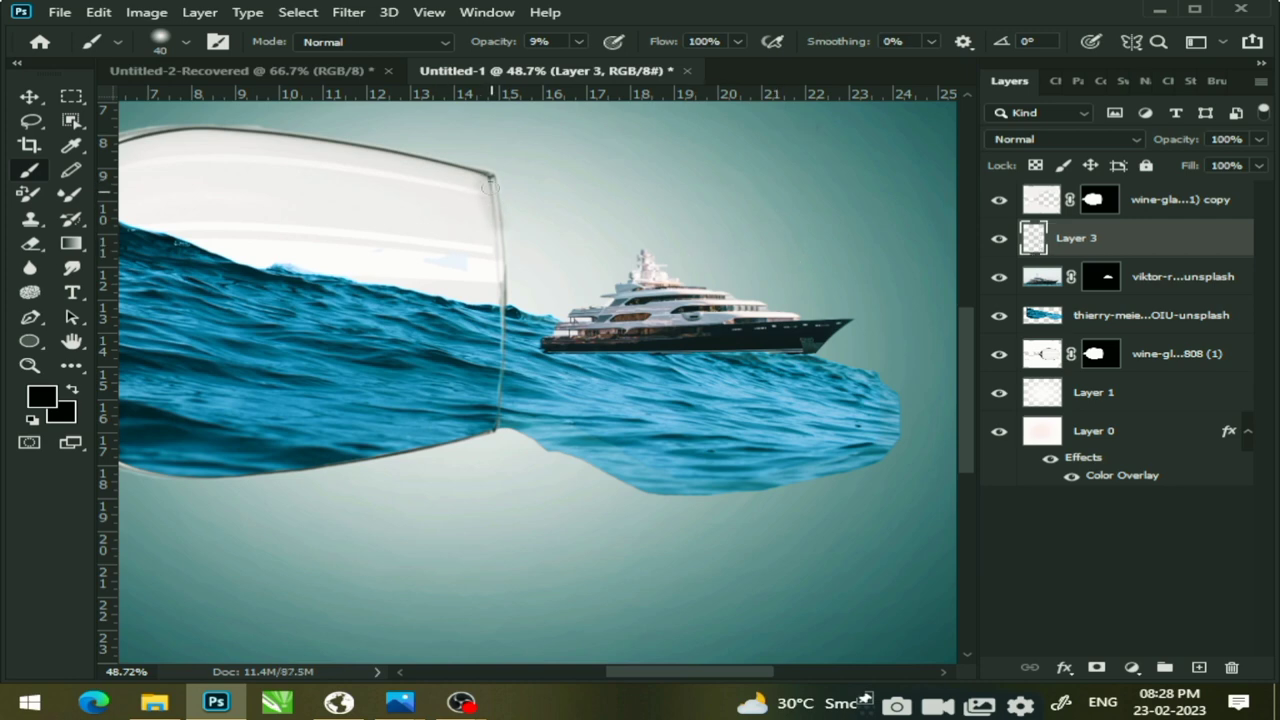
pyautogui.moveTo(486, 175)
pyautogui.mouseDown()
pyautogui.moveTo(502, 245)
pyautogui.moveTo(487, 375)
pyautogui.mouseUp()
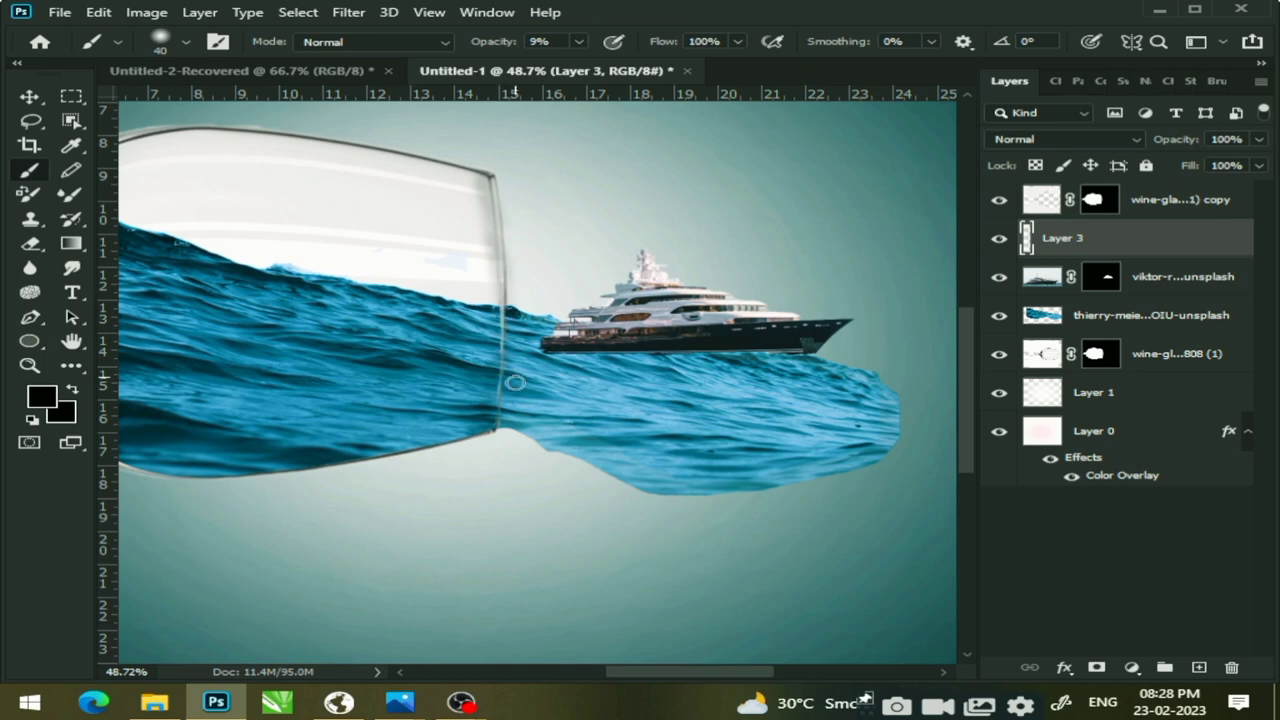
pyautogui.moveTo(479, 424); pyautogui.dragTo(365, 462)
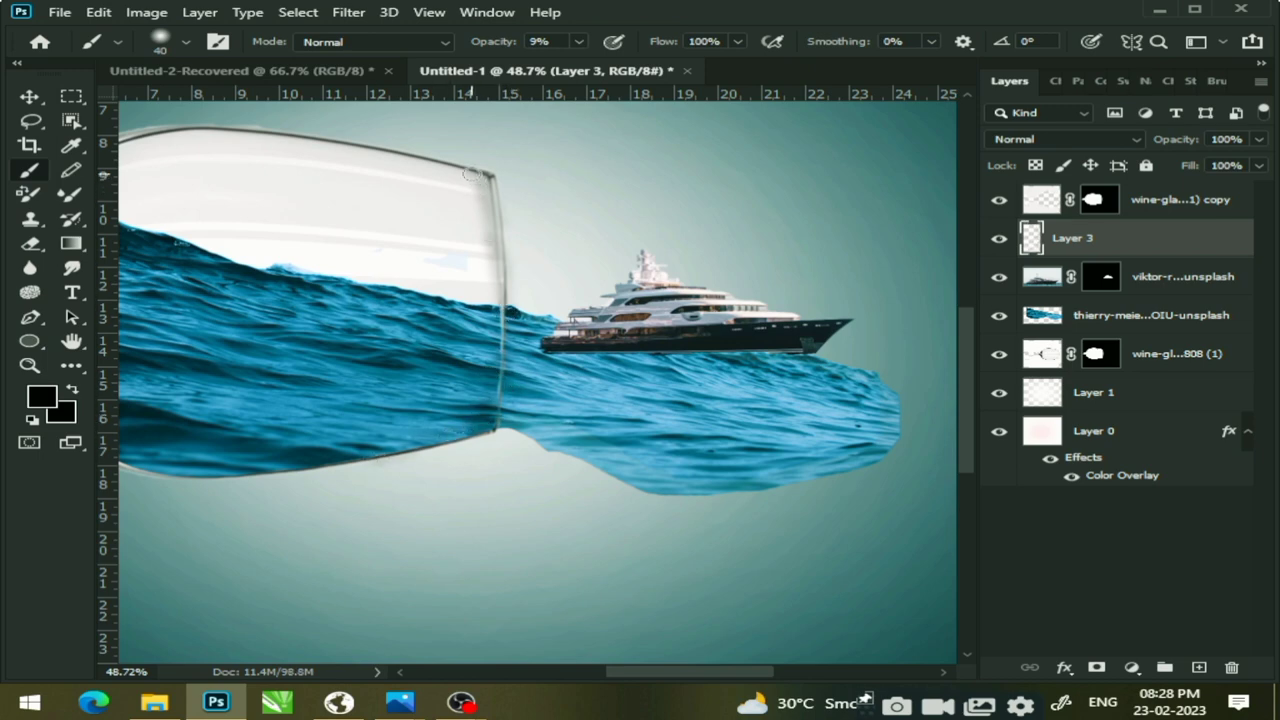
pyautogui.moveTo(475, 175); pyautogui.dragTo(482, 215)
pyautogui.moveTo(458, 166); pyautogui.dragTo(495, 380)
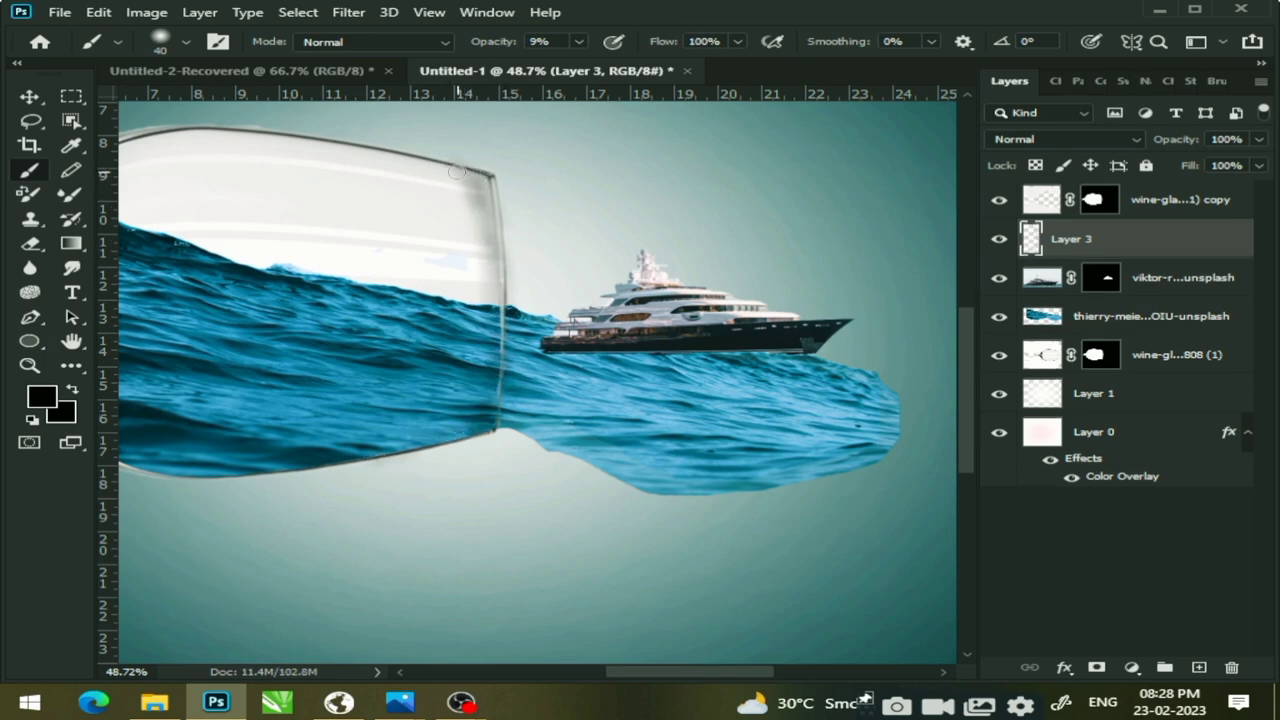
pyautogui.moveTo(457, 172)
pyautogui.mouseDown()
pyautogui.moveTo(495, 385)
pyautogui.moveTo(490, 254)
pyautogui.moveTo(495, 382)
pyautogui.mouseUp()
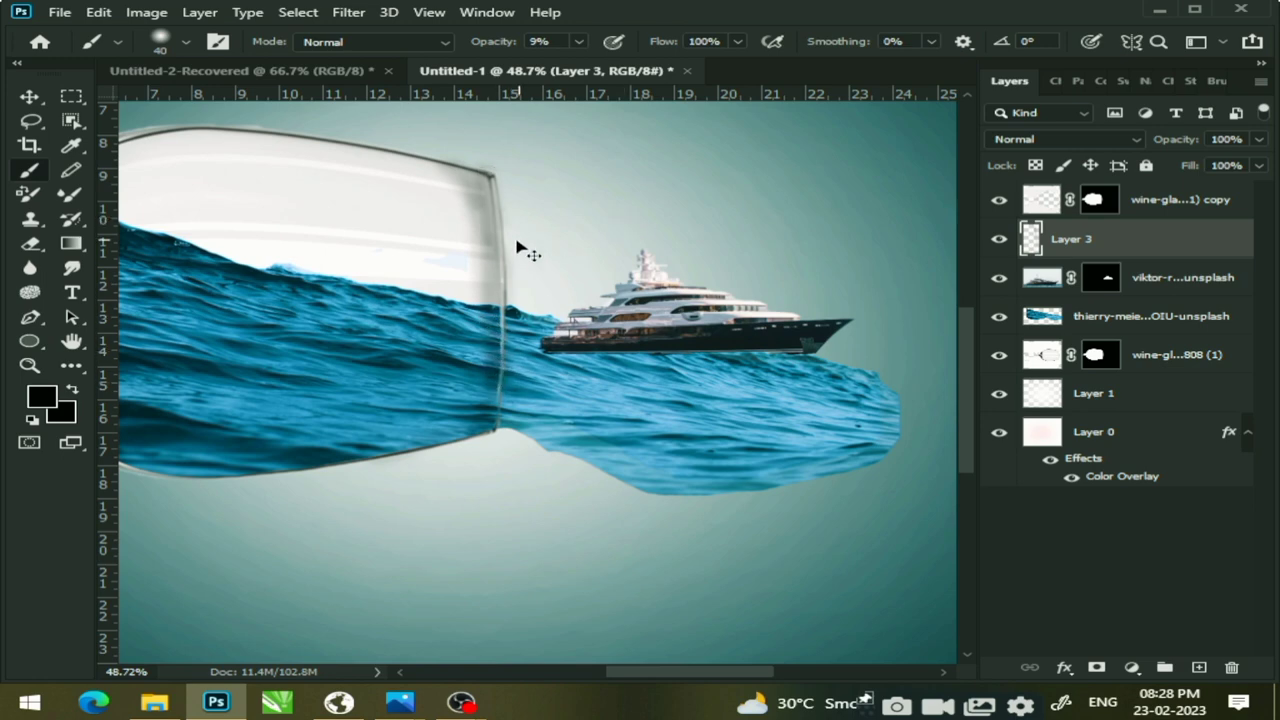
# Build up faint black shading along the glass's top and upper-left rim
pyautogui.scroll(-2, 530, 270)
pyautogui.scroll(-1, 552, 300)
pyautogui.scroll(2, 215, 233)
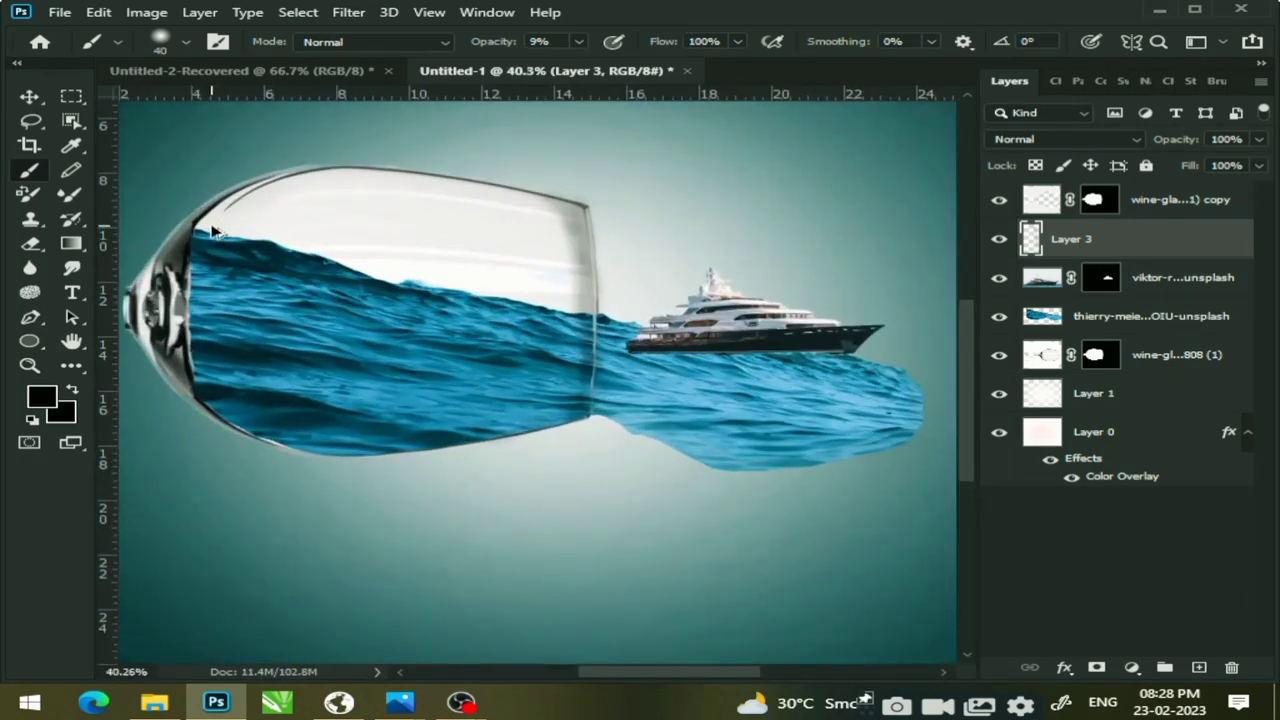
pyautogui.scroll(1, 212, 232)
pyautogui.moveTo(196, 235)
pyautogui.mouseDown()
pyautogui.moveTo(287, 181)
pyautogui.moveTo(183, 231)
pyautogui.mouseUp()
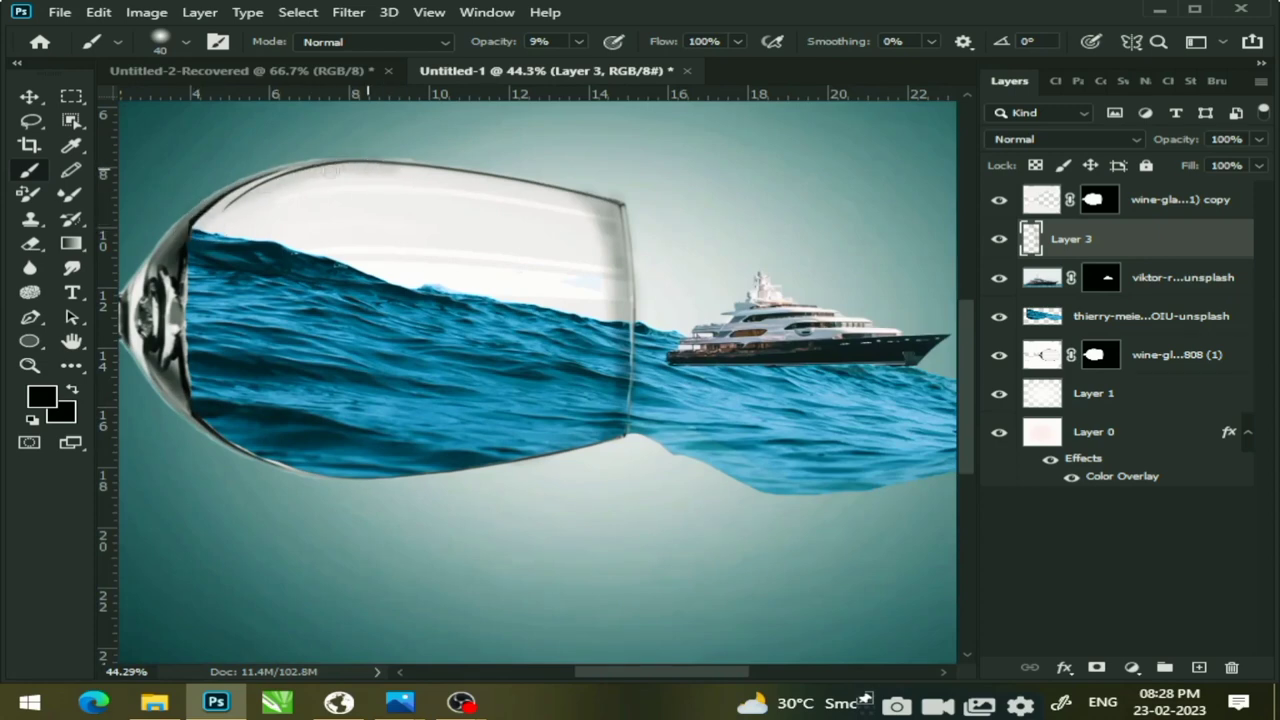
pyautogui.moveTo(333, 181)
pyautogui.mouseDown()
pyautogui.moveTo(394, 180)
pyautogui.moveTo(276, 190)
pyautogui.moveTo(208, 236)
pyautogui.mouseUp()
pyautogui.moveTo(412, 172)
pyautogui.mouseDown()
pyautogui.moveTo(310, 176)
pyautogui.moveTo(298, 199)
pyautogui.mouseUp()
pyautogui.moveTo(381, 168)
pyautogui.mouseDown()
pyautogui.moveTo(262, 182)
pyautogui.moveTo(210, 228)
pyautogui.mouseUp()
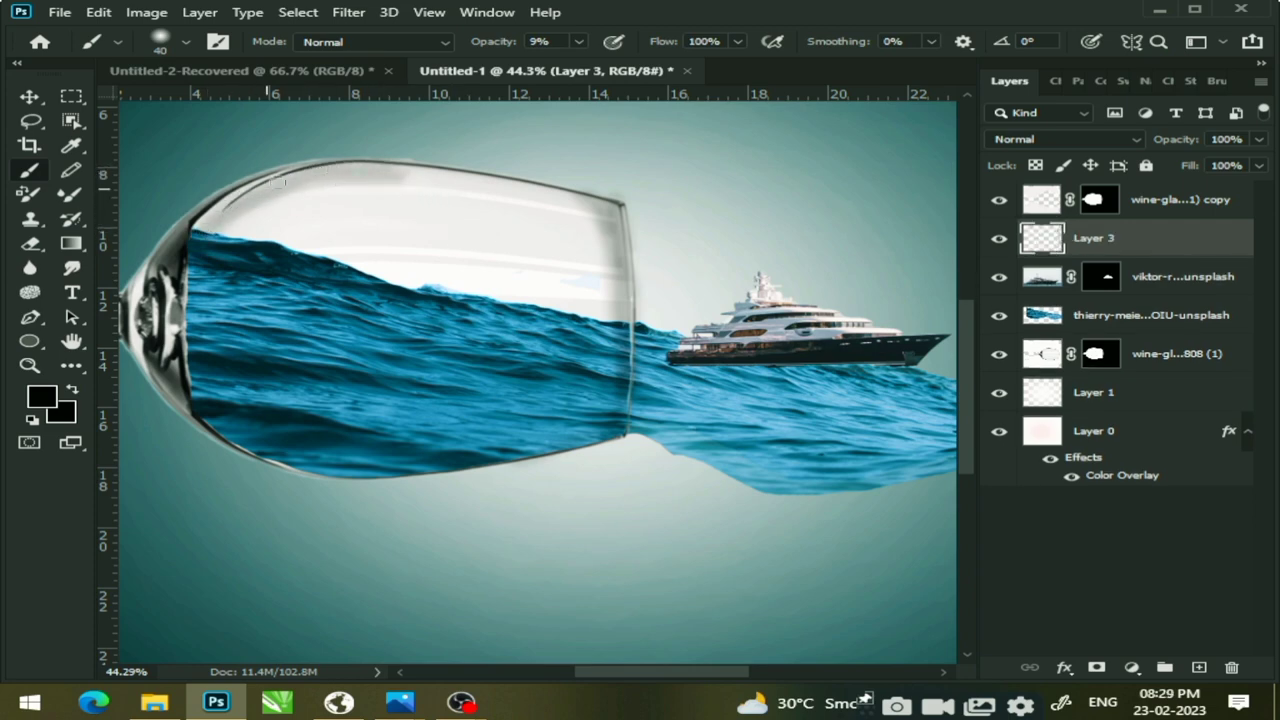
pyautogui.moveTo(290, 172); pyautogui.dragTo(196, 228)
pyautogui.moveTo(256, 188); pyautogui.dragTo(188, 226)
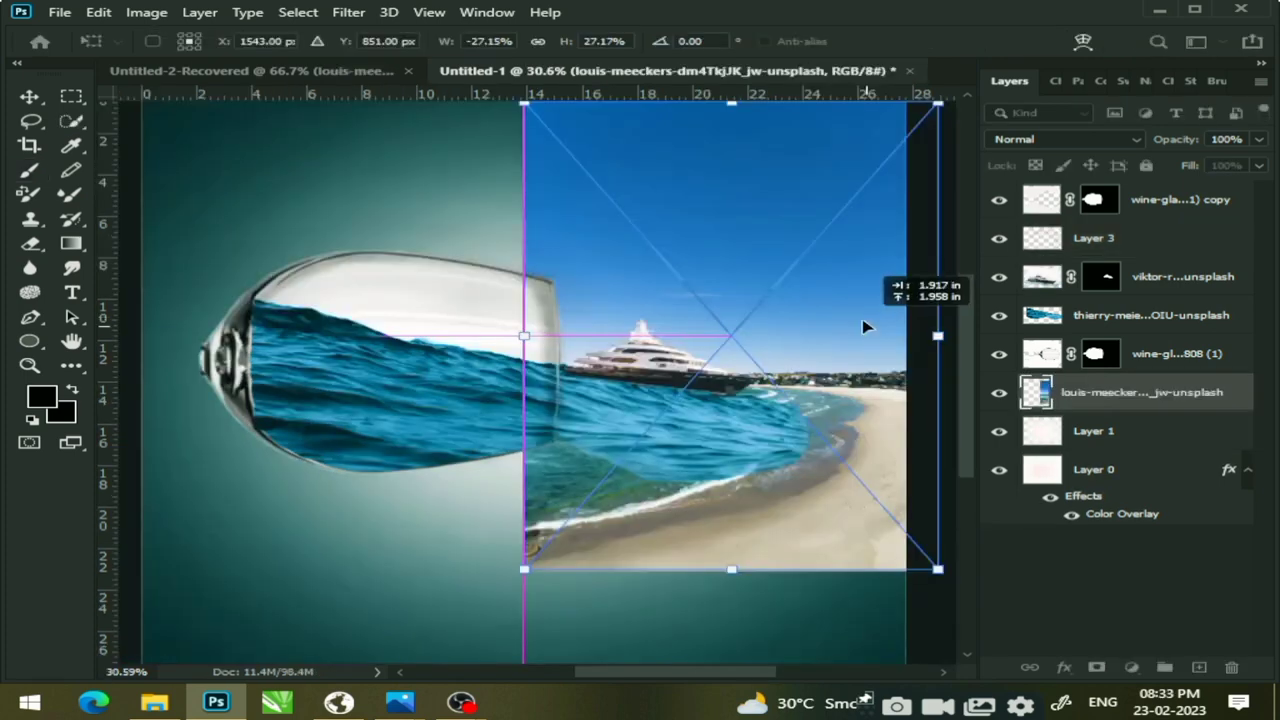
# Move the beach photo to the top of the layer stack, right of the glass, at 54% opacity
pyautogui.moveTo(845, 317); pyautogui.dragTo(855, 316)
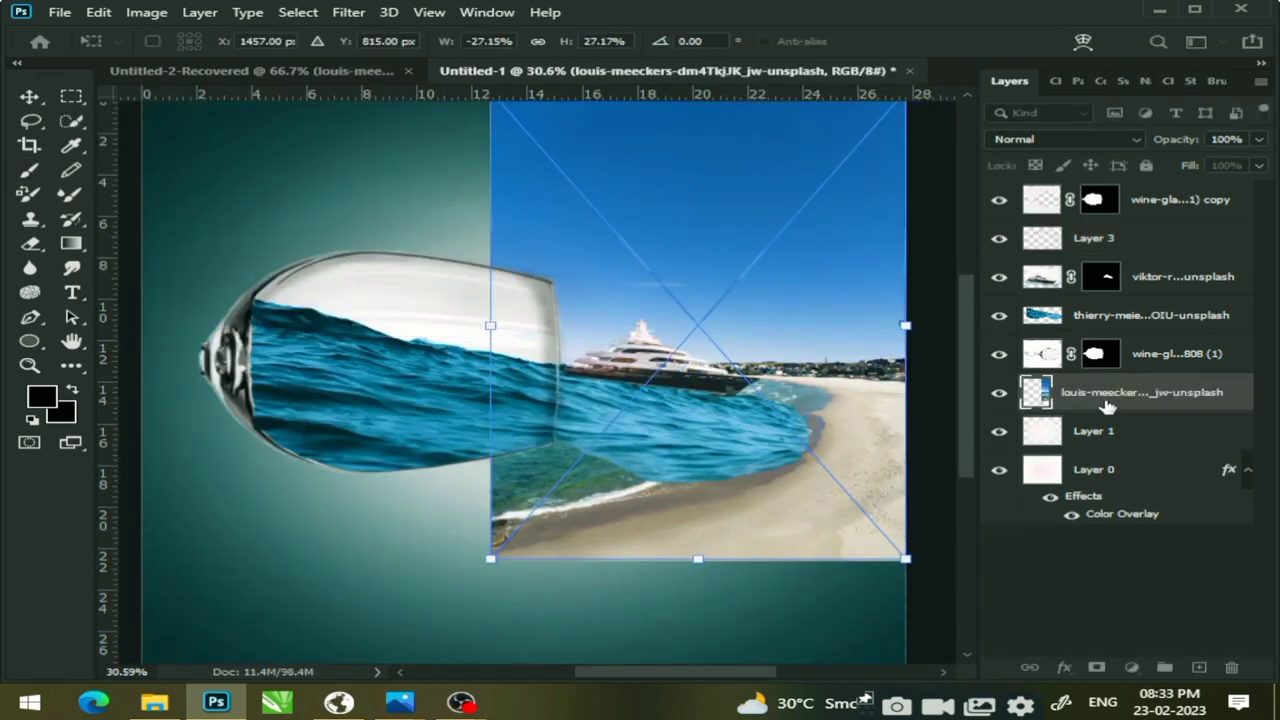
pyautogui.moveTo(1107, 403); pyautogui.dragTo(1107, 192)
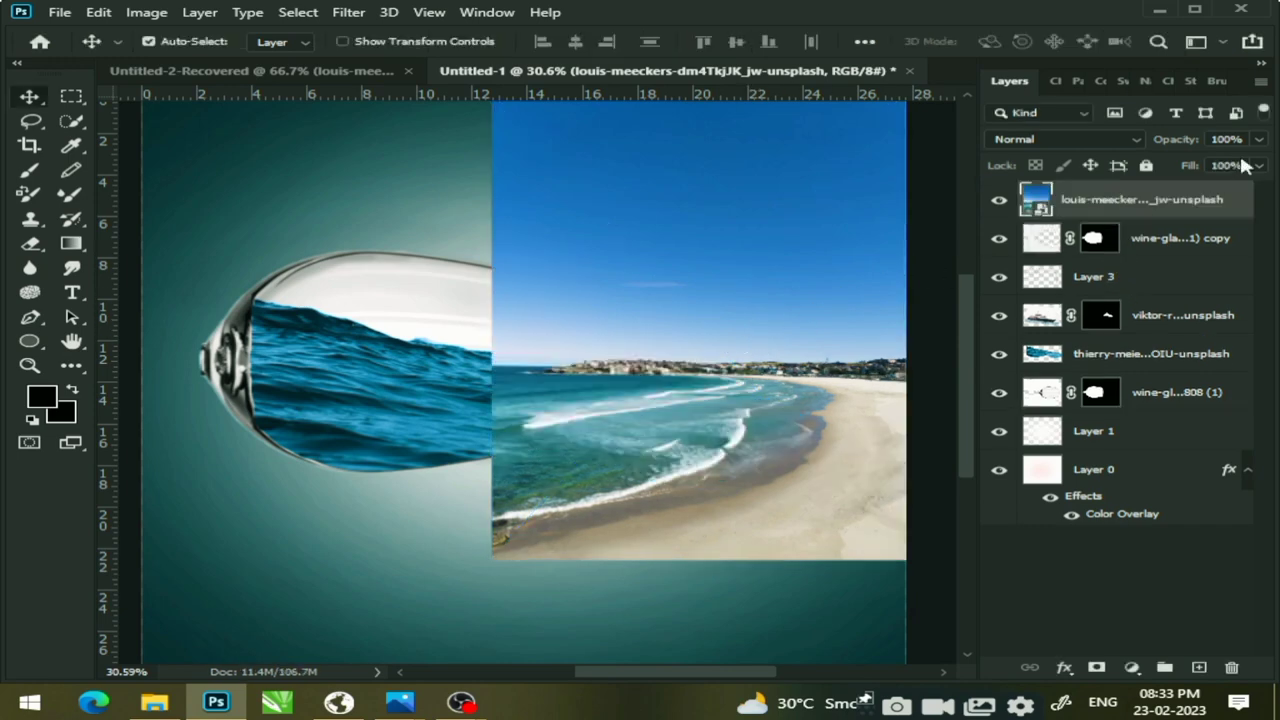
pyautogui.click(1262, 142)
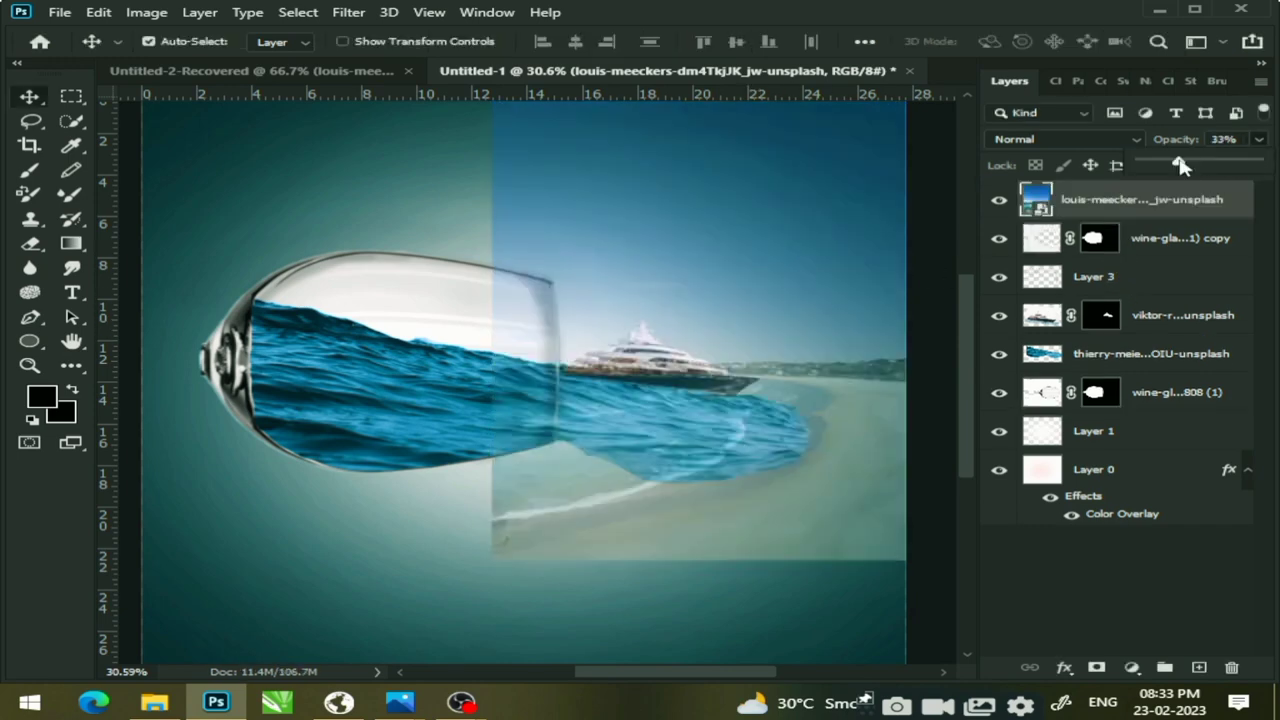
pyautogui.moveTo(1211, 159); pyautogui.dragTo(1262, 160)
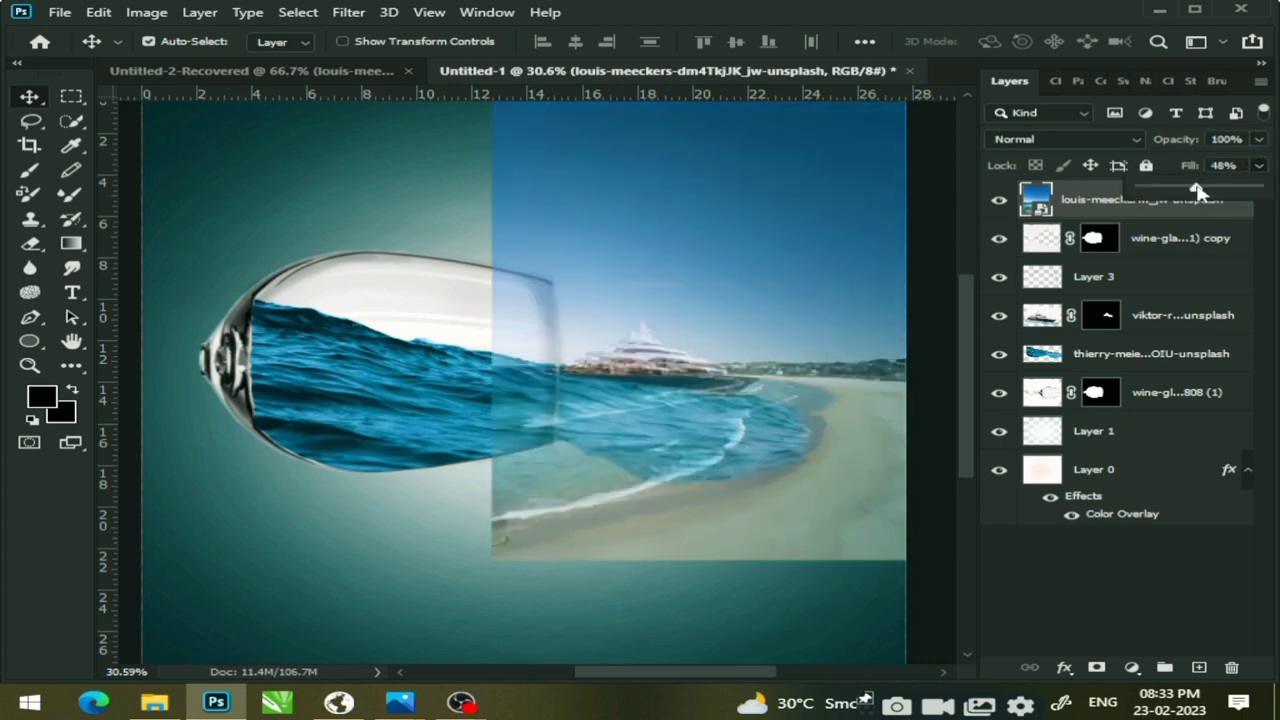
pyautogui.moveTo(1203, 192); pyautogui.dragTo(1186, 192)
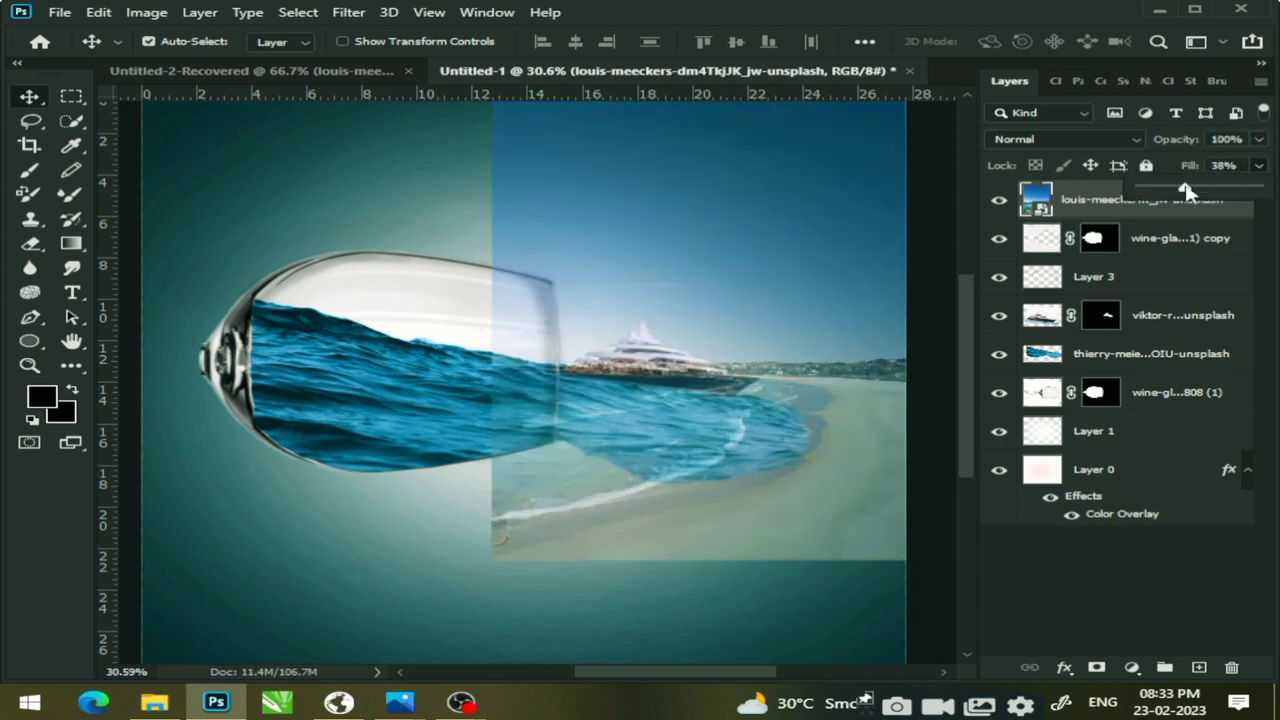
pyautogui.moveTo(812, 398); pyautogui.dragTo(814, 408)
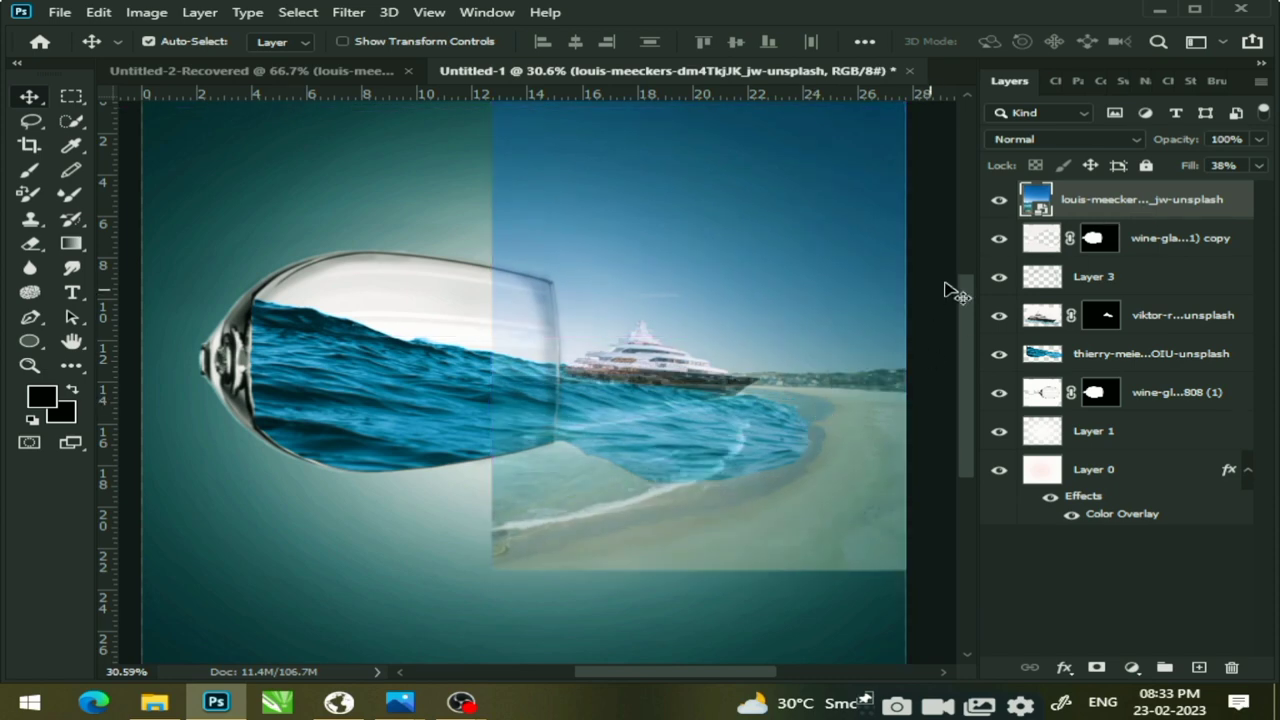
# Keep the beach layer's Fill at 100%, select it from the canvas, and start Free Transform
pyautogui.click(1260, 167)
pyautogui.moveTo(1190, 190)
pyautogui.mouseDown()
pyautogui.moveTo(1166, 190)
pyautogui.moveTo(1262, 190)
pyautogui.moveTo(1255, 165)
pyautogui.moveTo(1208, 173)
pyautogui.mouseUp()
pyautogui.click(1260, 140)
pyautogui.rightClick(737, 428)
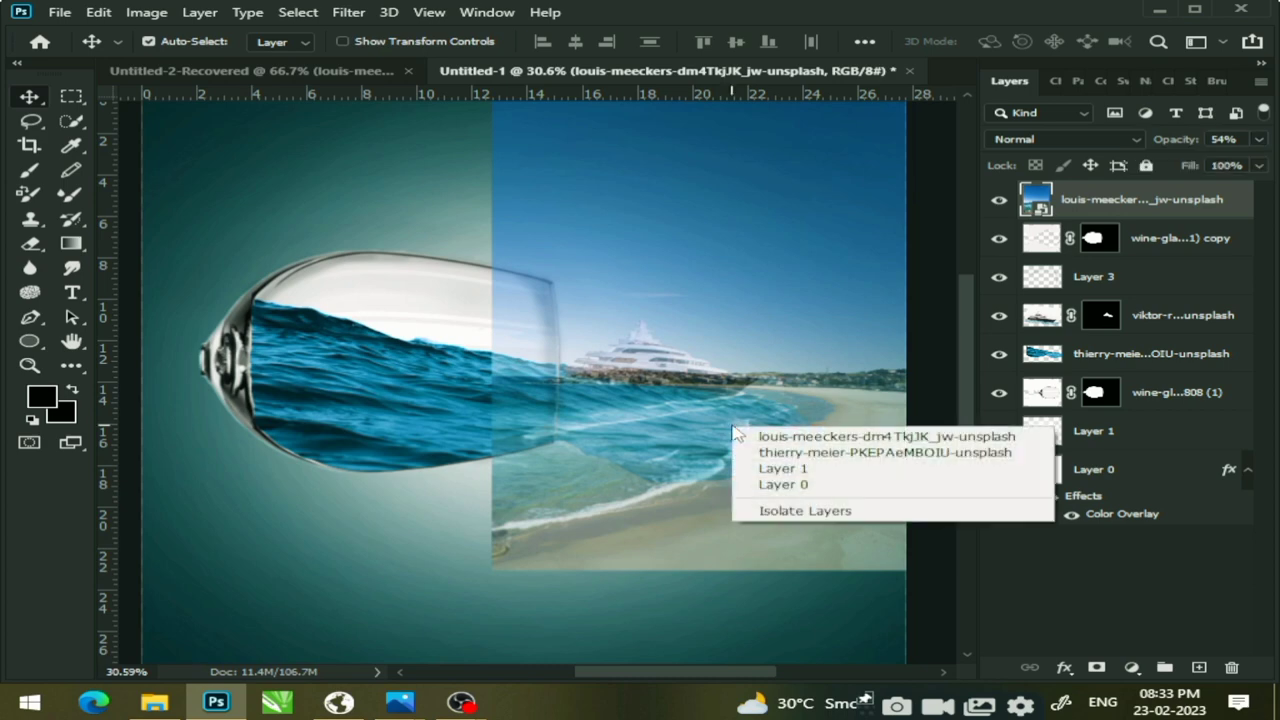
pyautogui.click(738, 428)
pyautogui.press('ctrl')
pyautogui.hotkey('ctrl', 't')
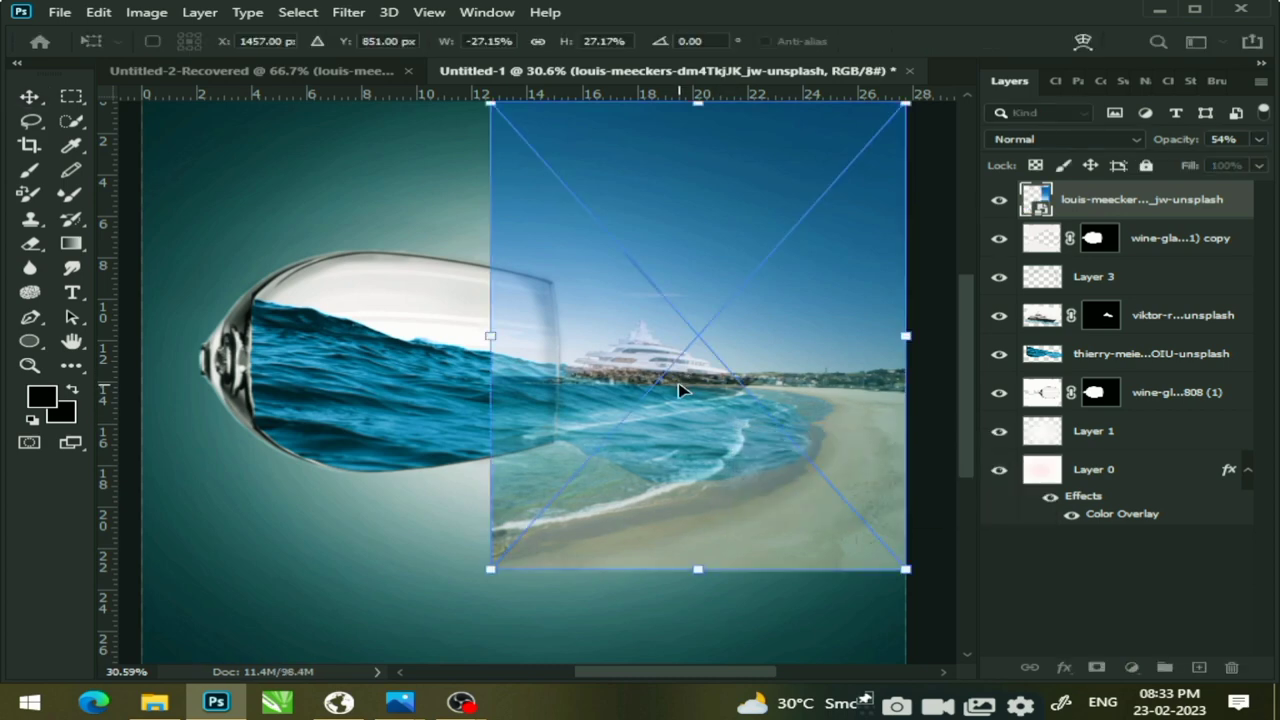
# Warp the beach photo by pulling all four corners inward into a rounded curve, then commit
pyautogui.rightClick(687, 378)
pyautogui.click(722, 267)
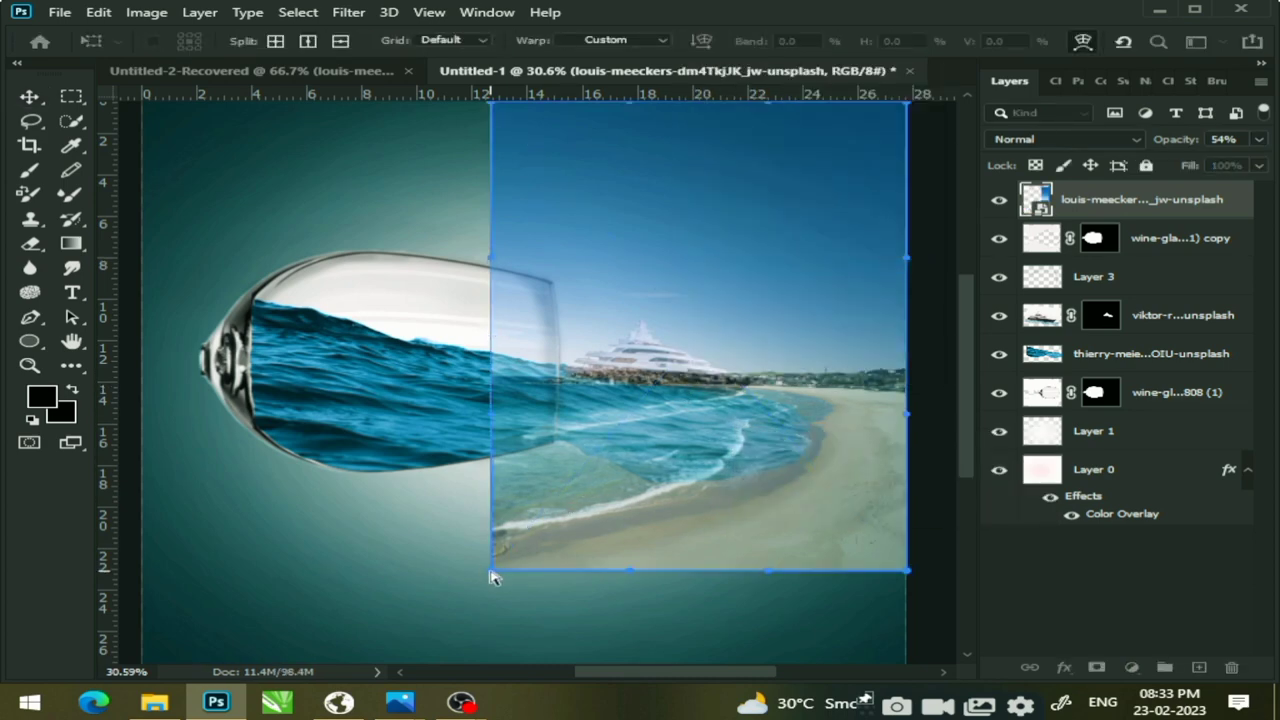
pyautogui.moveTo(492, 572); pyautogui.dragTo(396, 494)
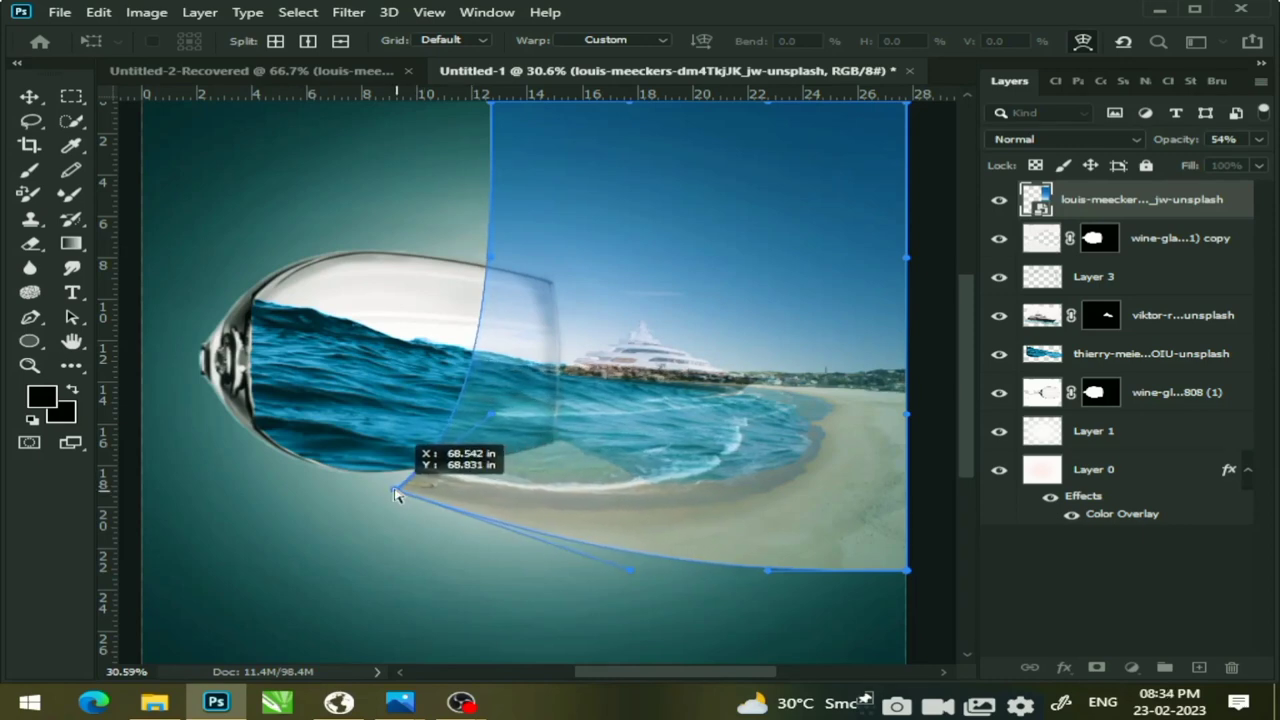
pyautogui.moveTo(396, 494); pyautogui.dragTo(382, 472)
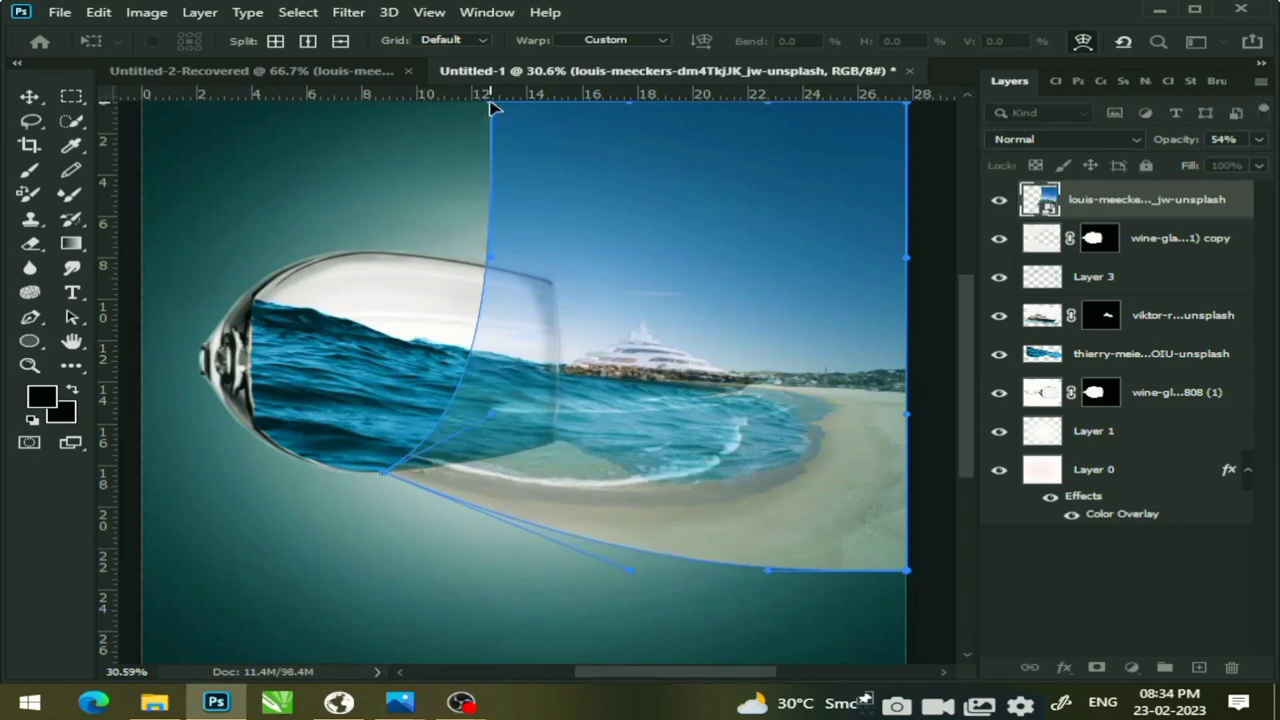
pyautogui.moveTo(491, 107); pyautogui.dragTo(478, 195)
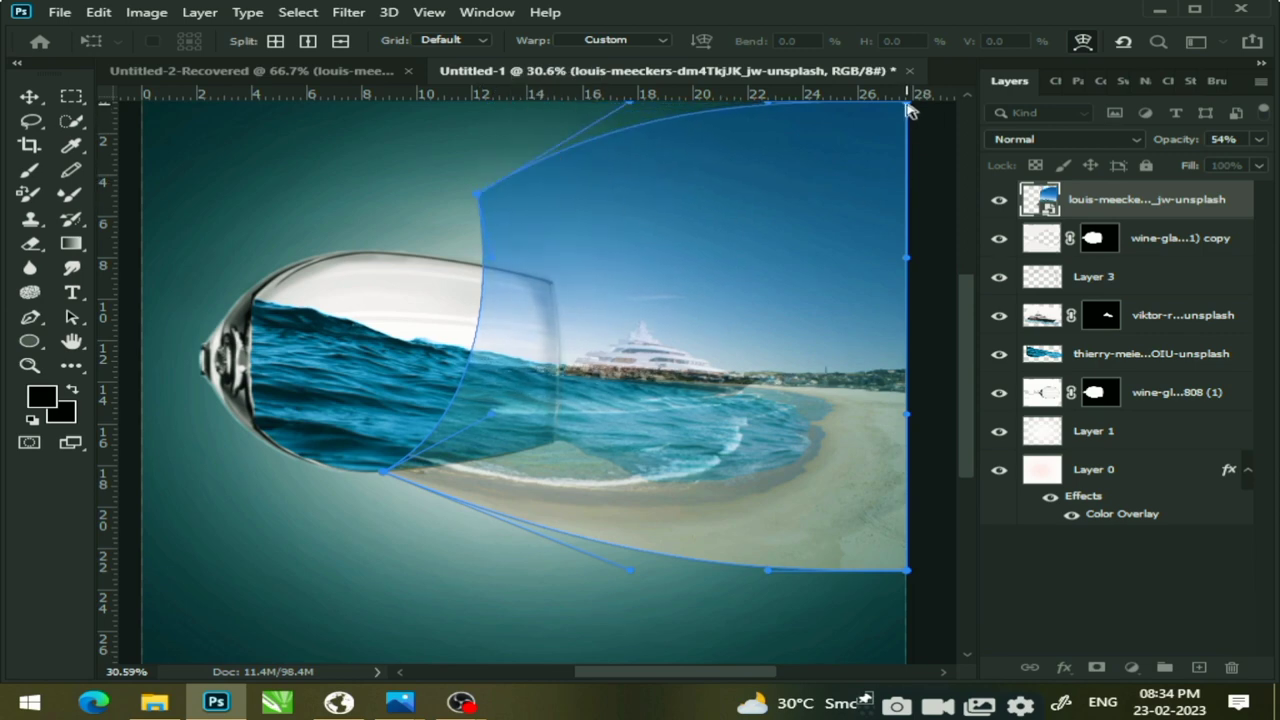
pyautogui.moveTo(908, 108); pyautogui.dragTo(910, 228)
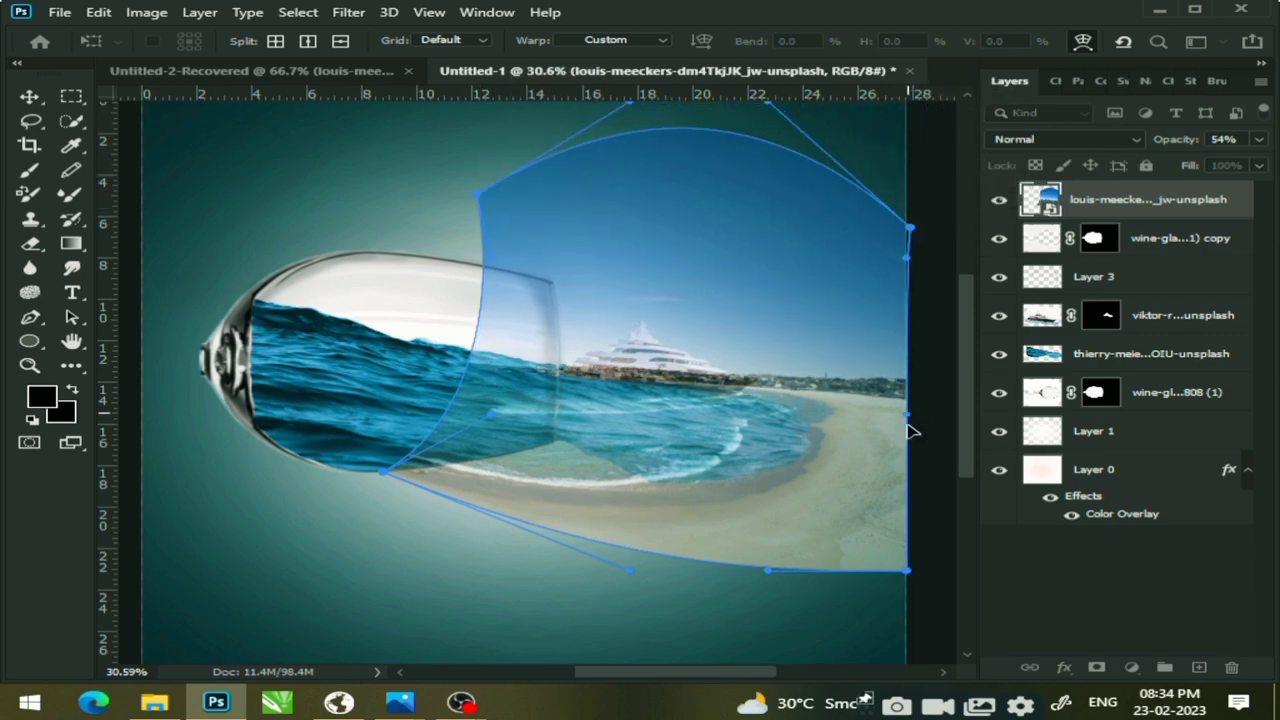
pyautogui.moveTo(907, 571)
pyautogui.mouseDown()
pyautogui.moveTo(891, 543)
pyautogui.moveTo(901, 518)
pyautogui.mouseUp()
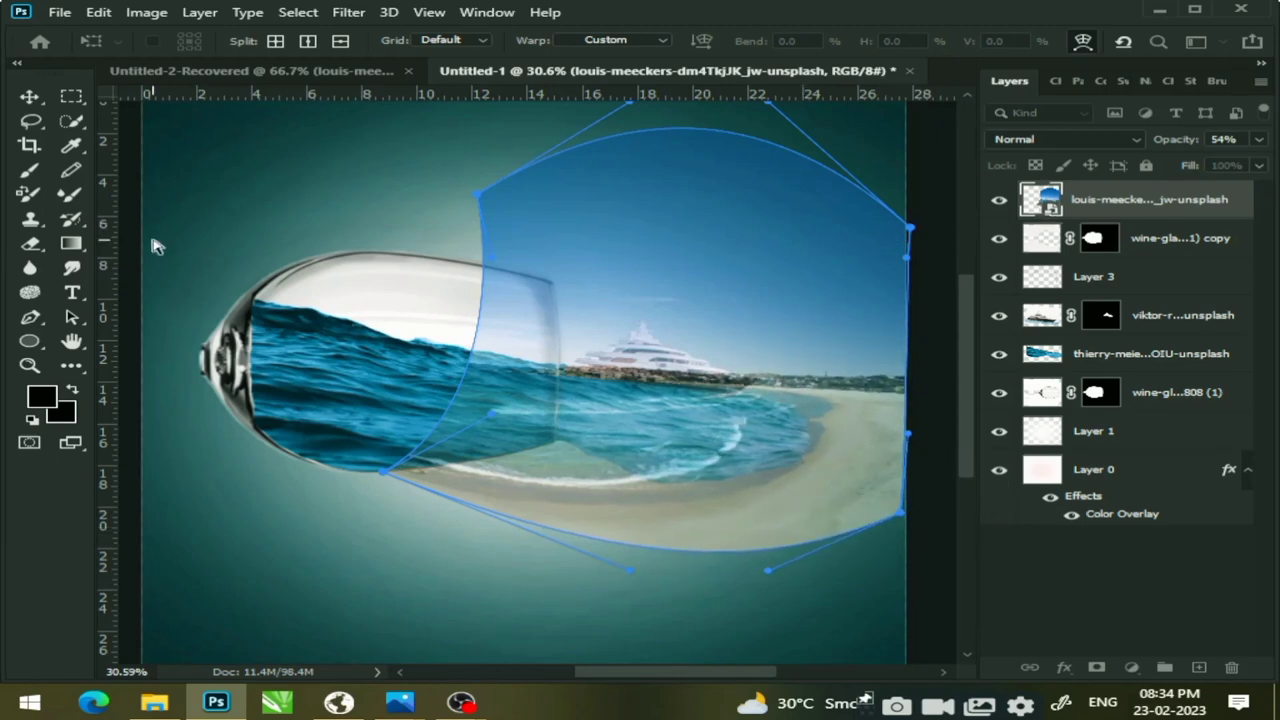
pyautogui.click(32, 246)
pyautogui.rightClick(32, 246)
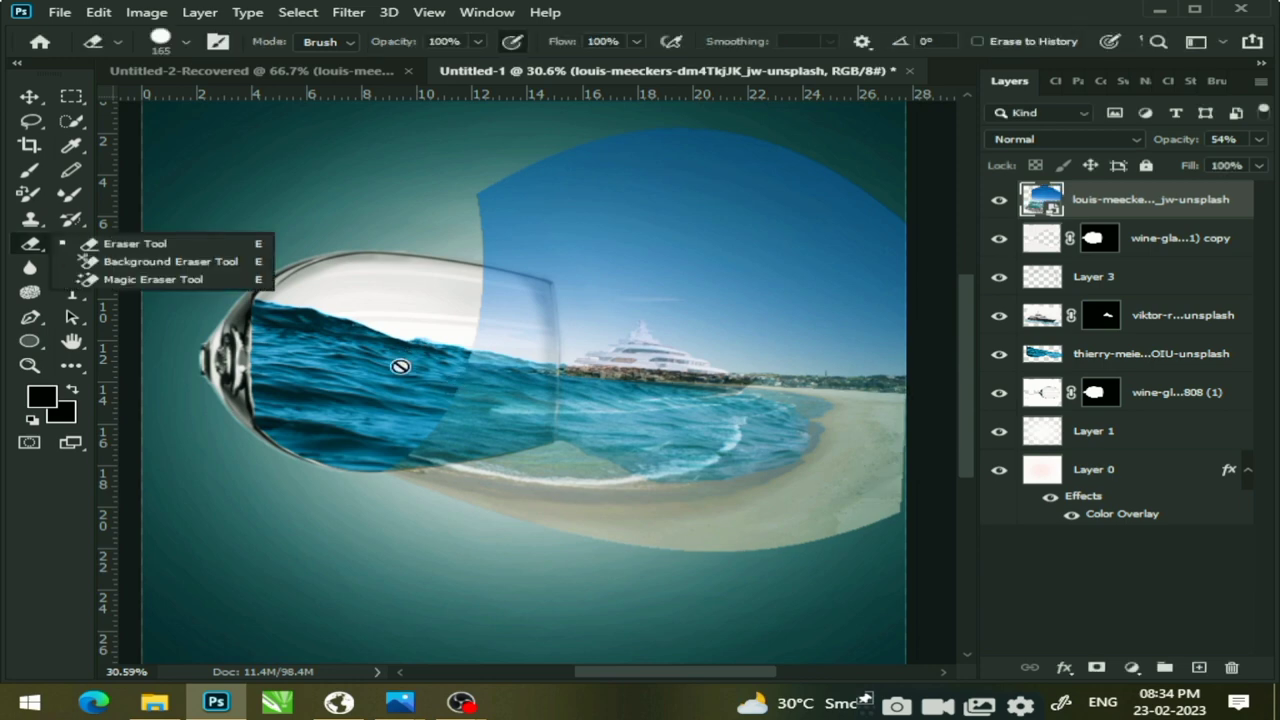
# Rasterize the beach photo and erase its excess top-left area with the Eraser
pyautogui.click(170, 243)
pyautogui.click(424, 441)
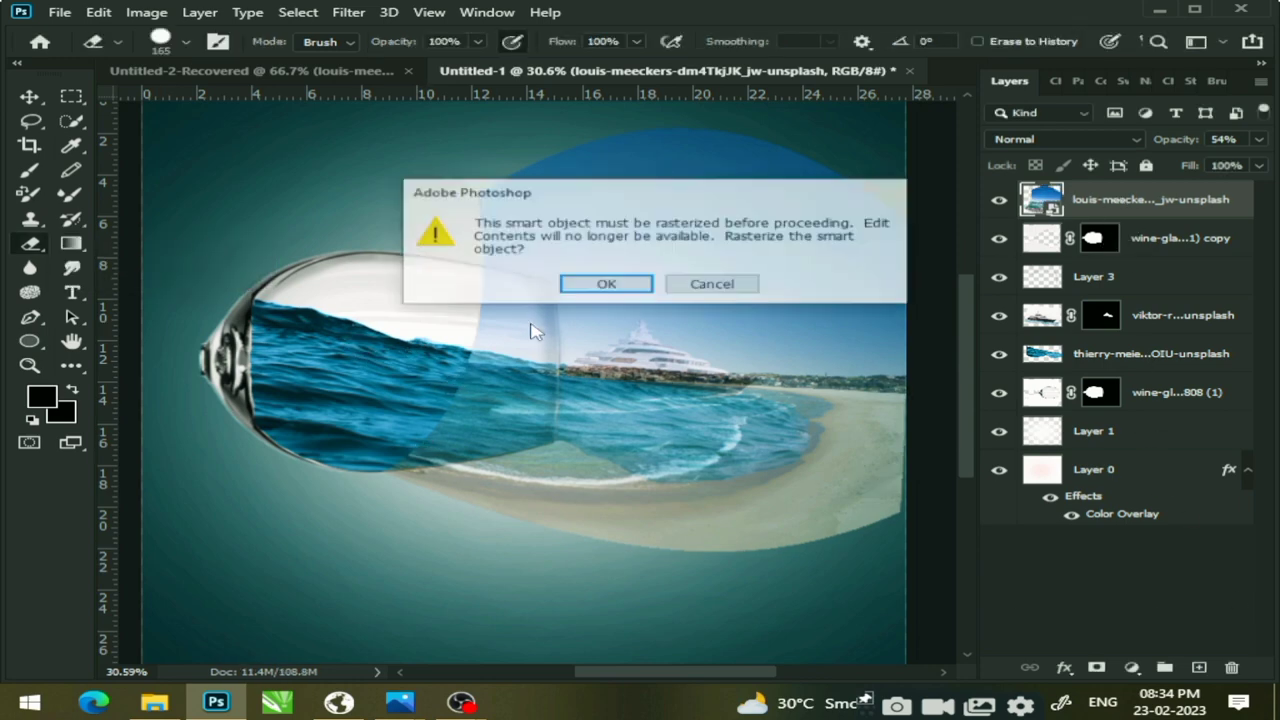
pyautogui.click(609, 280)
pyautogui.moveTo(515, 200)
pyautogui.mouseDown()
pyautogui.moveTo(704, 144)
pyautogui.moveTo(574, 183)
pyautogui.moveTo(851, 203)
pyautogui.moveTo(789, 243)
pyautogui.moveTo(540, 268)
pyautogui.moveTo(560, 300)
pyautogui.moveTo(471, 334)
pyautogui.moveTo(510, 345)
pyautogui.moveTo(485, 340)
pyautogui.moveTo(525, 373)
pyautogui.moveTo(509, 423)
pyautogui.moveTo(437, 386)
pyautogui.moveTo(451, 429)
pyautogui.moveTo(379, 451)
pyautogui.moveTo(460, 431)
pyautogui.moveTo(434, 437)
pyautogui.mouseUp()
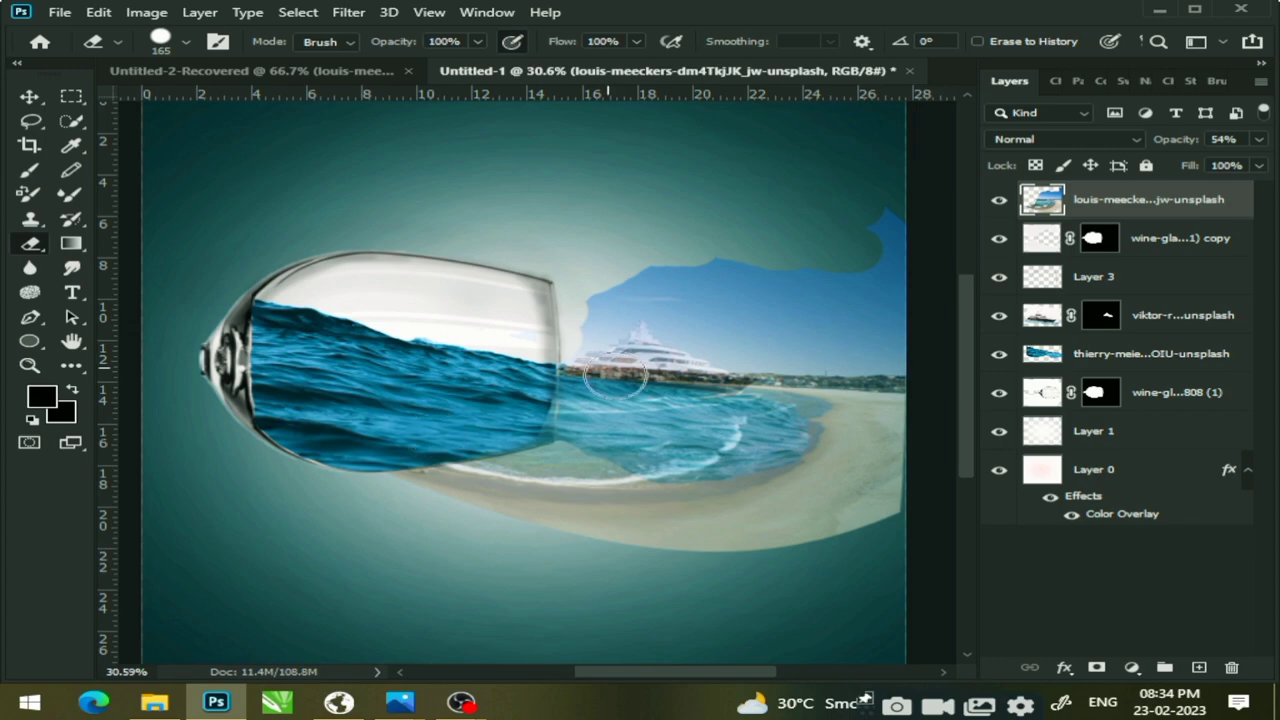
pyautogui.scroll(3, 551, 443)
pyautogui.scroll(2, 531, 448)
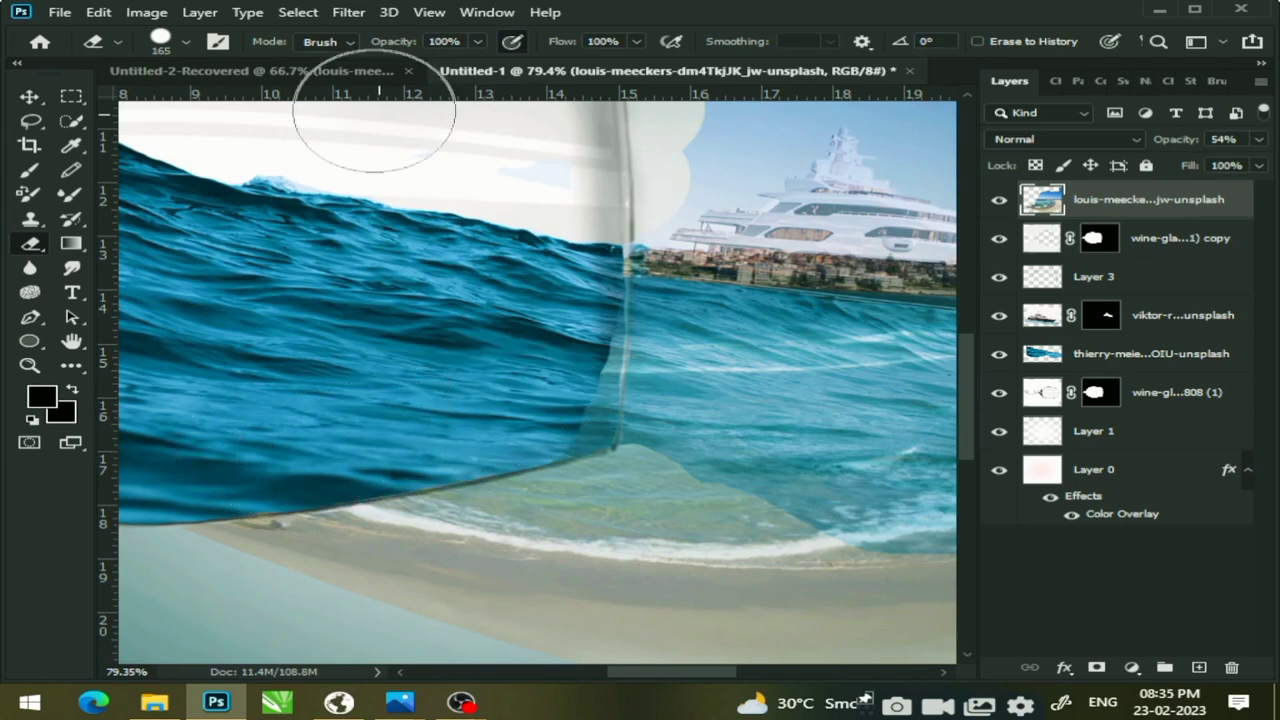
# Shrink the eraser to 31 px and erase the photo along the glass's lower and right edges
pyautogui.click(187, 43)
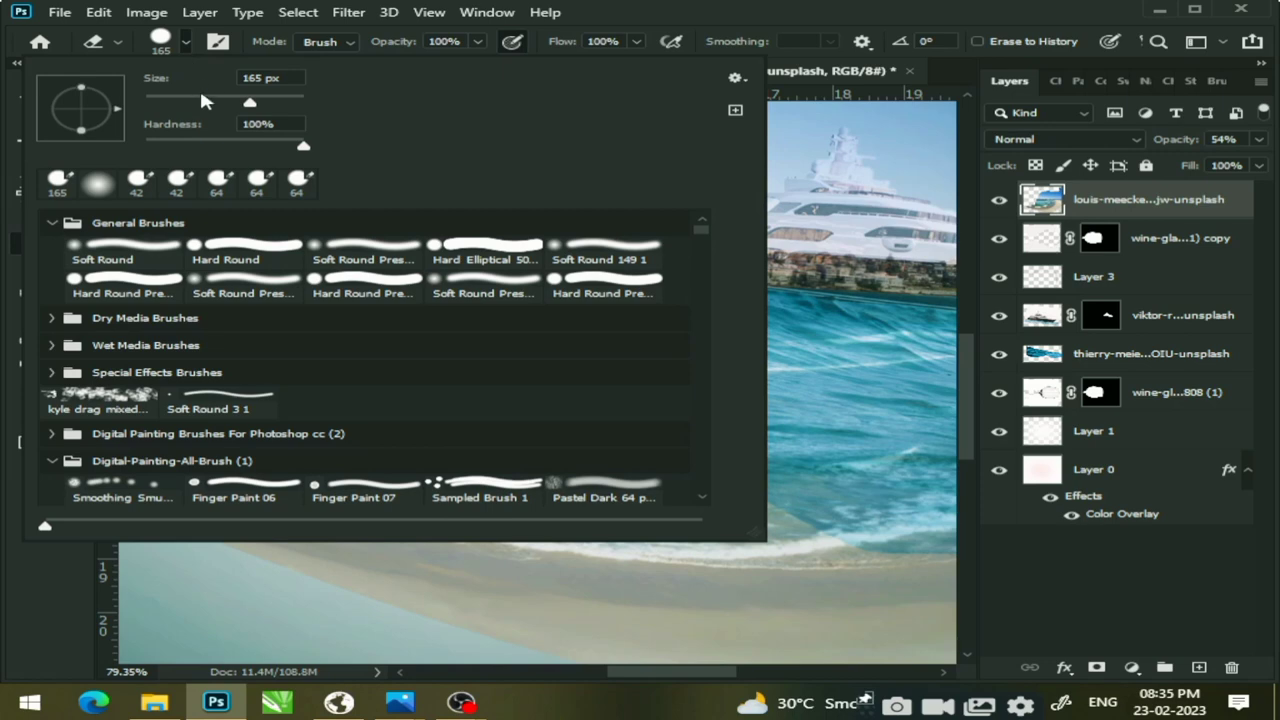
pyautogui.click(203, 101)
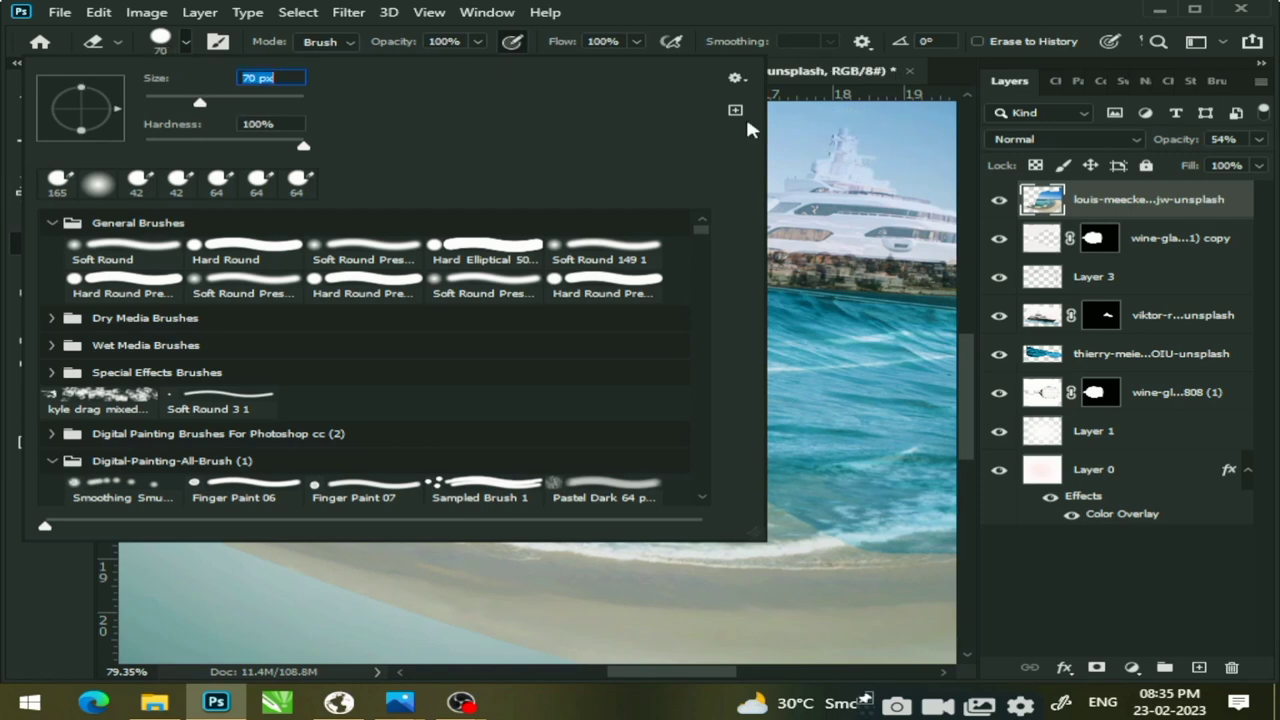
pyautogui.moveTo(193, 102); pyautogui.dragTo(168, 102)
pyautogui.click(851, 127)
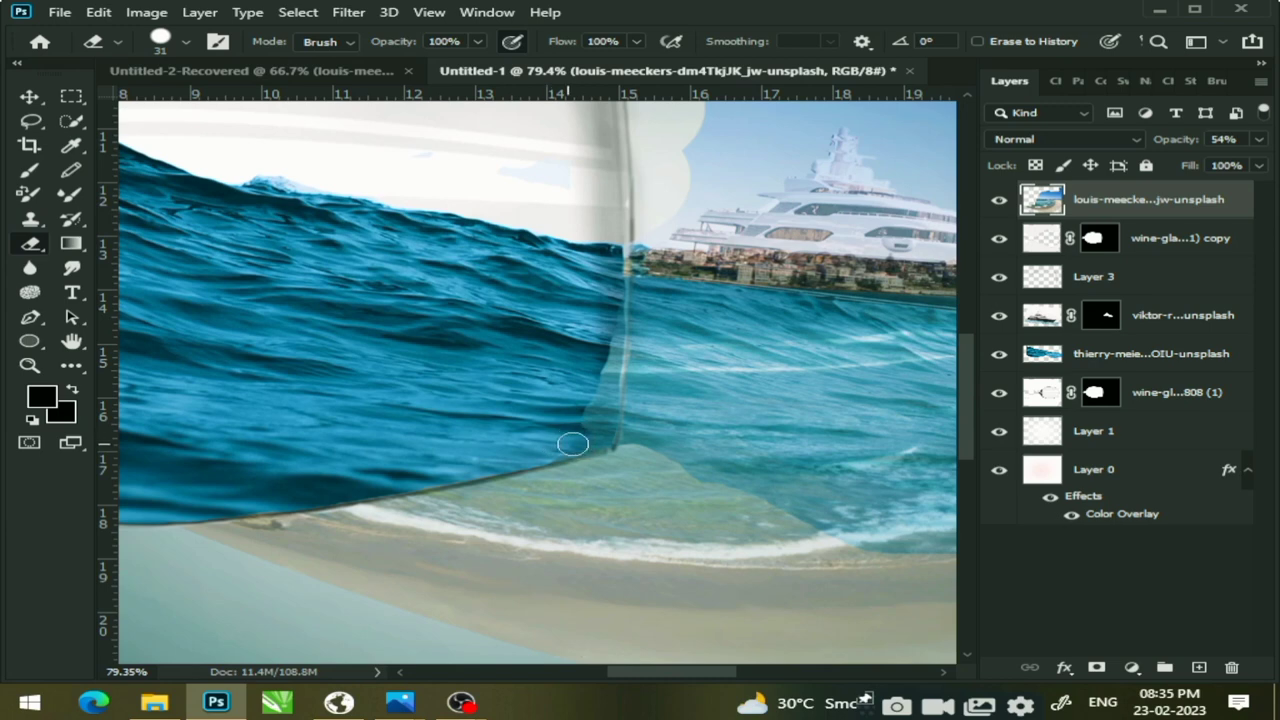
pyautogui.moveTo(585, 440)
pyautogui.mouseDown()
pyautogui.moveTo(563, 443)
pyautogui.moveTo(597, 434)
pyautogui.moveTo(613, 338)
pyautogui.moveTo(591, 414)
pyautogui.moveTo(591, 349)
pyautogui.moveTo(617, 384)
pyautogui.moveTo(606, 429)
pyautogui.moveTo(580, 437)
pyautogui.moveTo(580, 403)
pyautogui.moveTo(613, 338)
pyautogui.mouseUp()
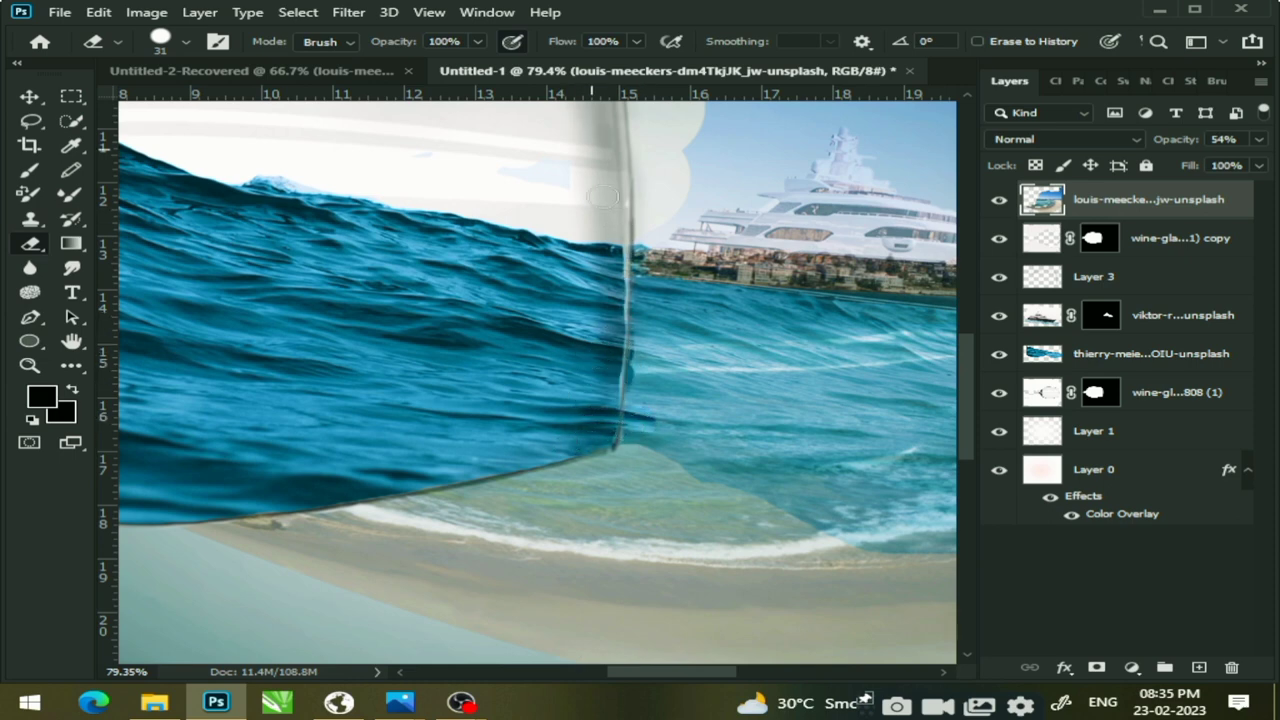
pyautogui.moveTo(603, 196)
pyautogui.mouseDown()
pyautogui.moveTo(650, 265)
pyautogui.moveTo(648, 350)
pyautogui.moveTo(637, 323)
pyautogui.mouseUp()
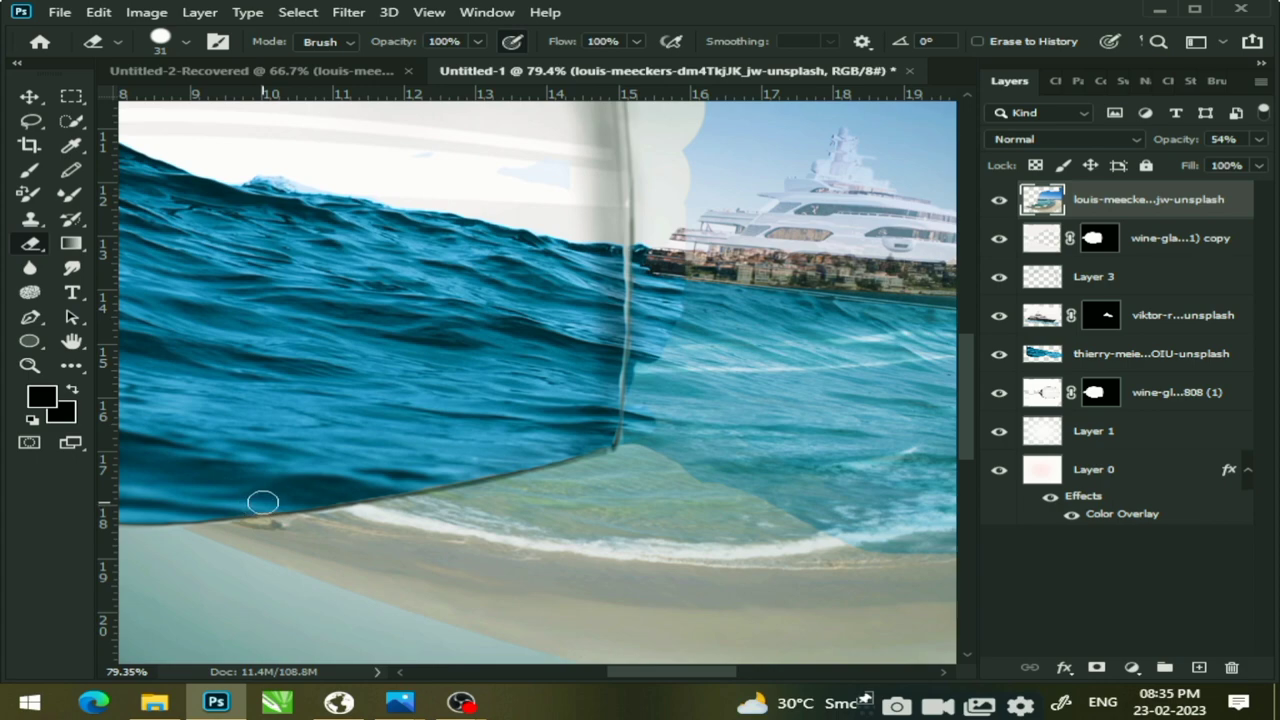
pyautogui.scroll(-3, 600, 434)
pyautogui.scroll(-3, 643, 429)
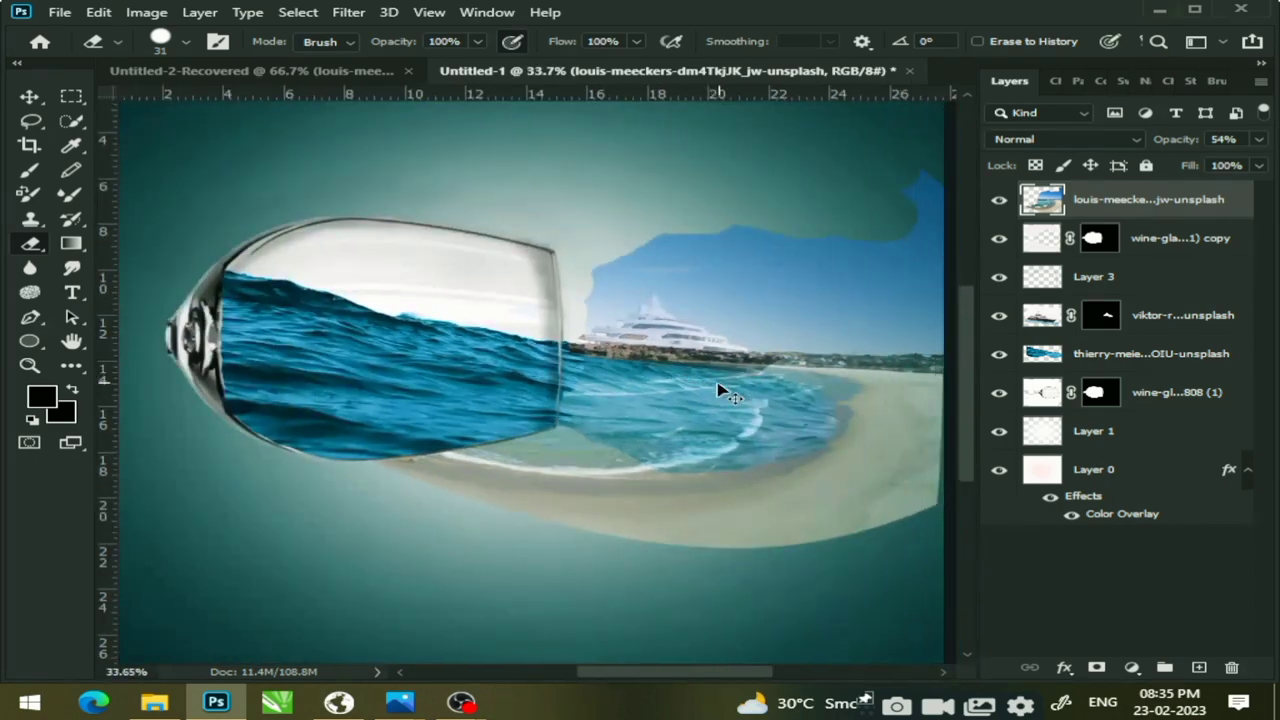
# Enlarge the eraser to 124 px and wipe away the sky and shore around the yacht
pyautogui.hscroll(2, 730, 400)
pyautogui.scroll(3, 745, 425)
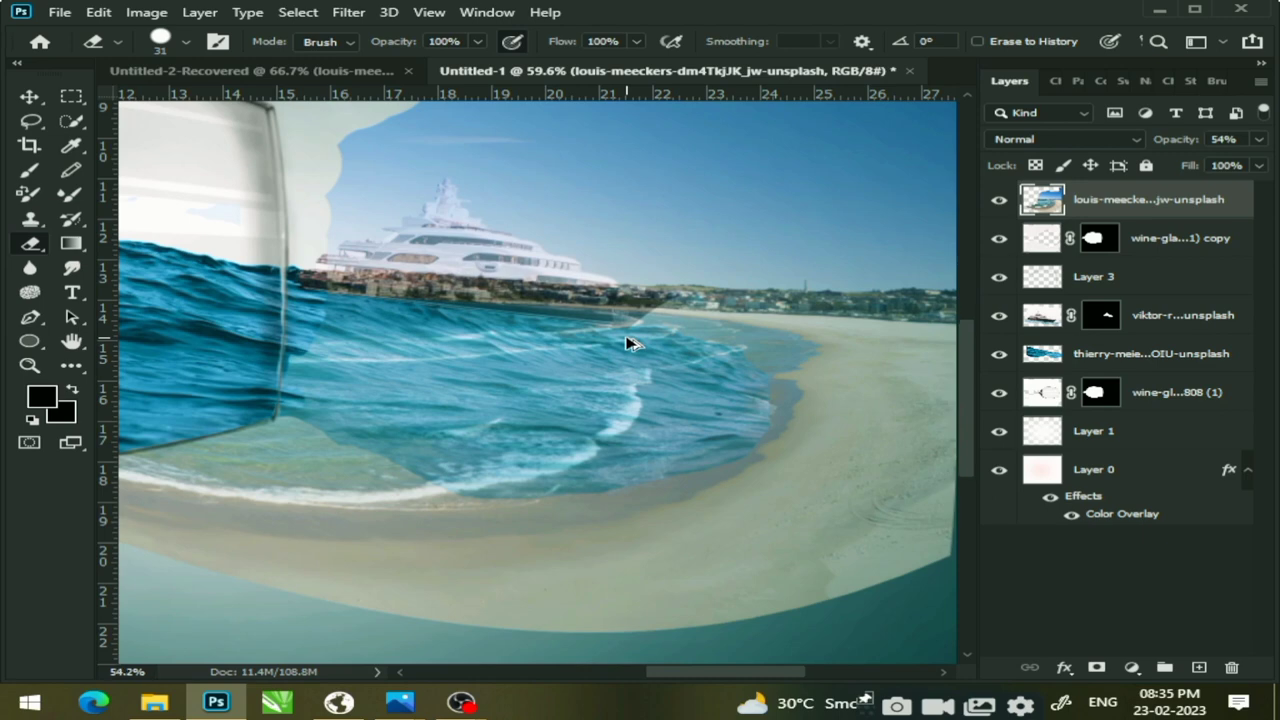
pyautogui.scroll(-2, 630, 343)
pyautogui.scroll(-2, 640, 346)
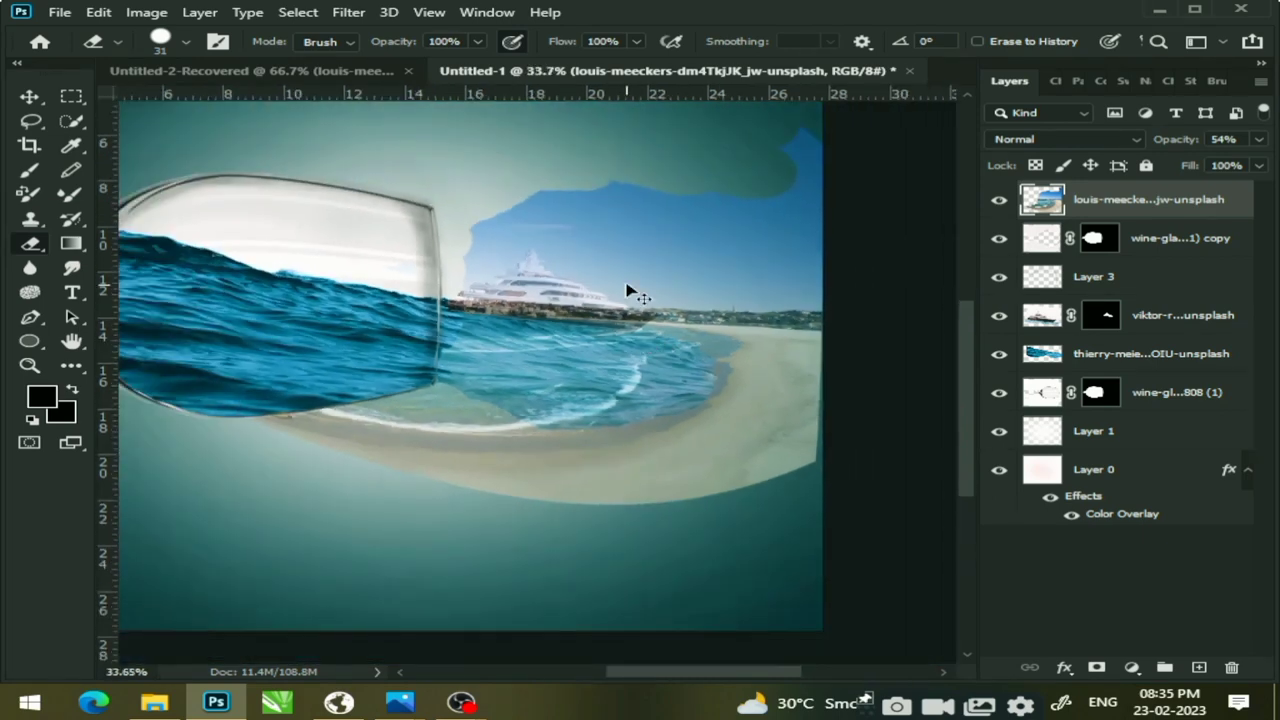
pyautogui.scroll(1, 630, 290)
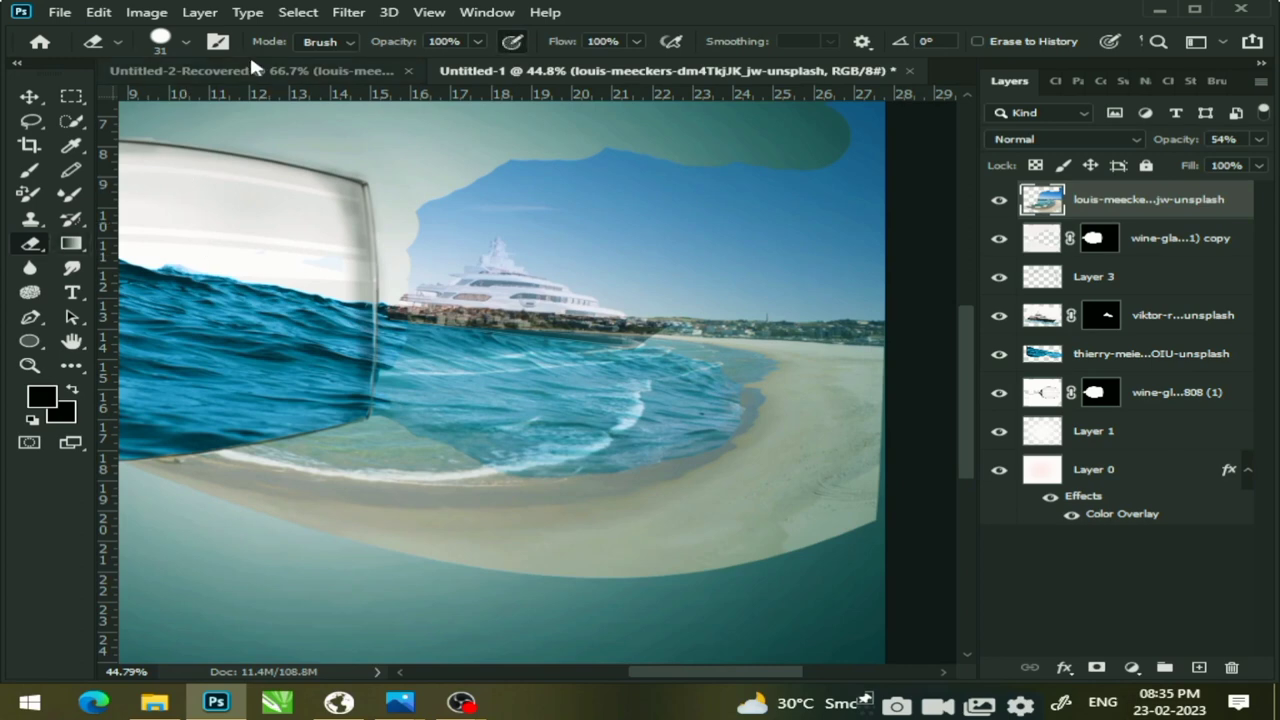
pyautogui.click(186, 41)
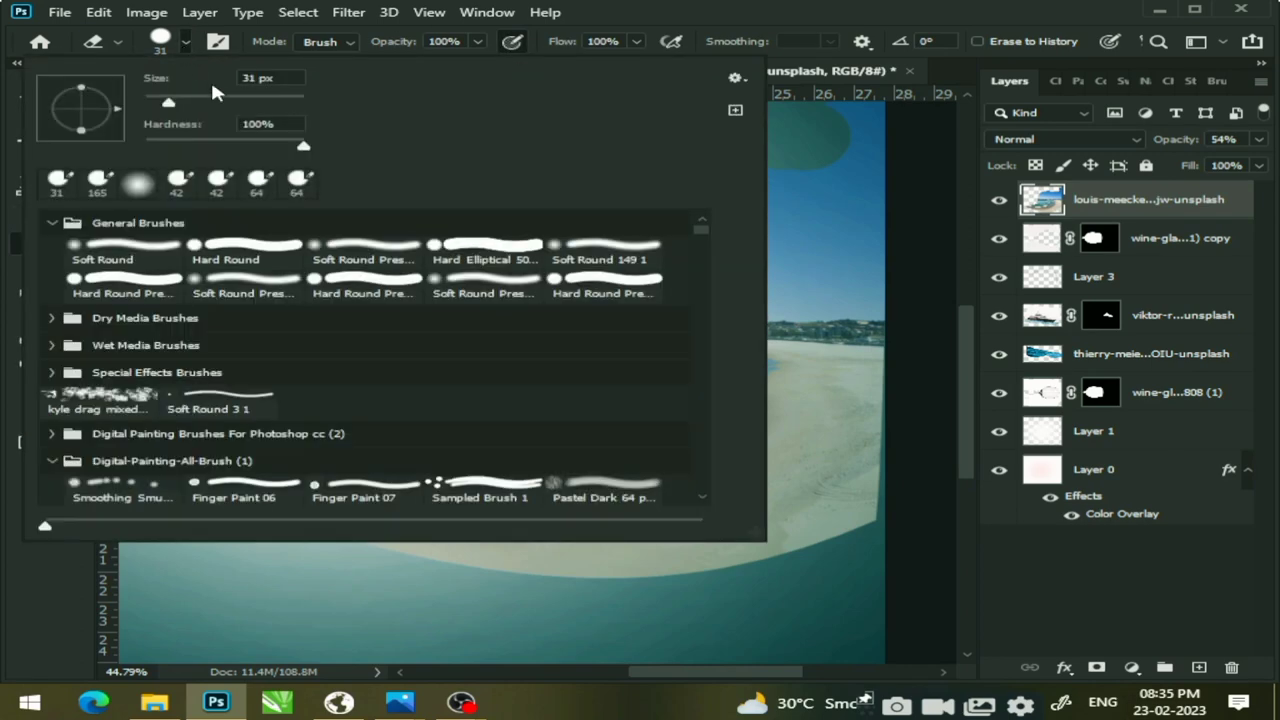
pyautogui.moveTo(215, 100); pyautogui.dragTo(234, 103)
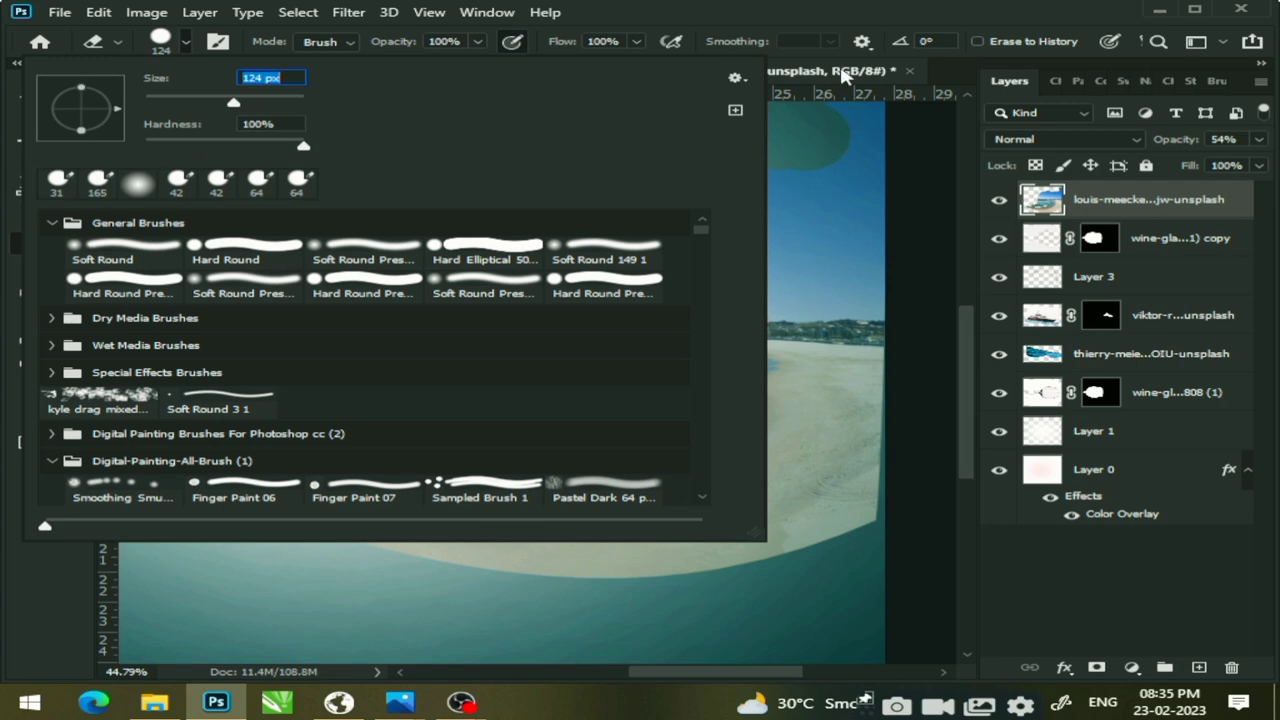
pyautogui.click(908, 122)
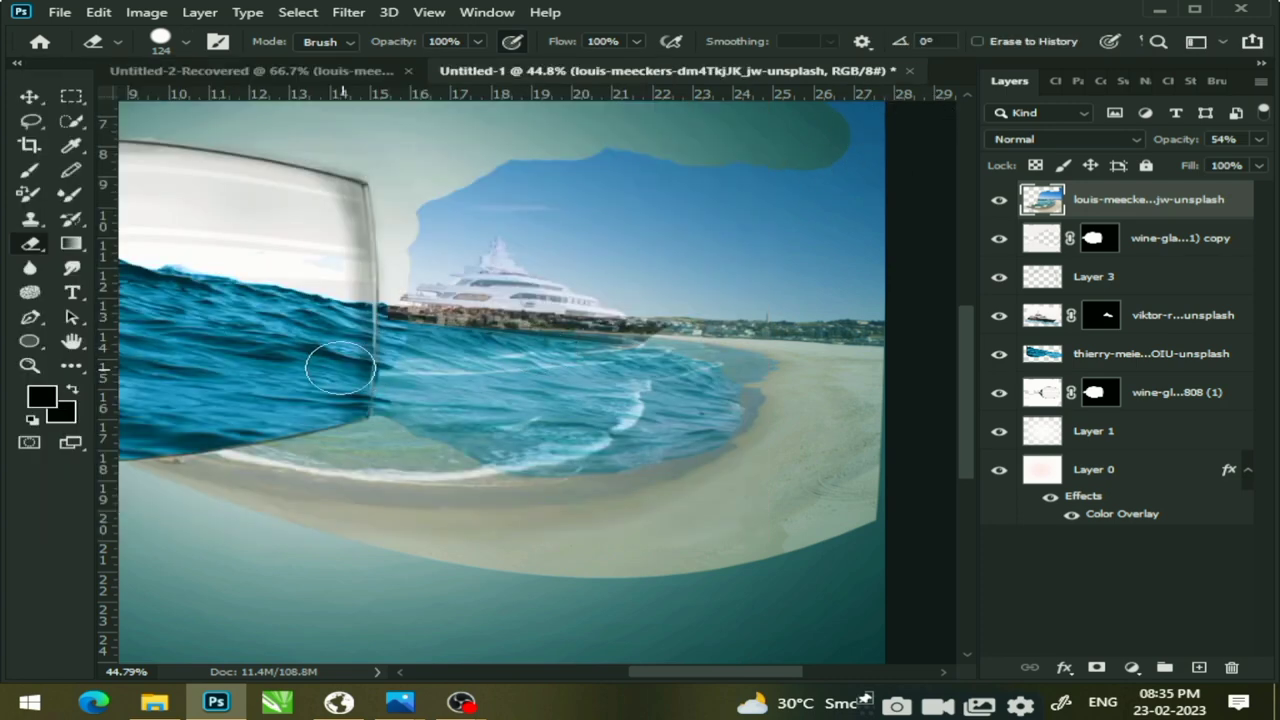
pyautogui.moveTo(387, 347); pyautogui.dragTo(713, 141)
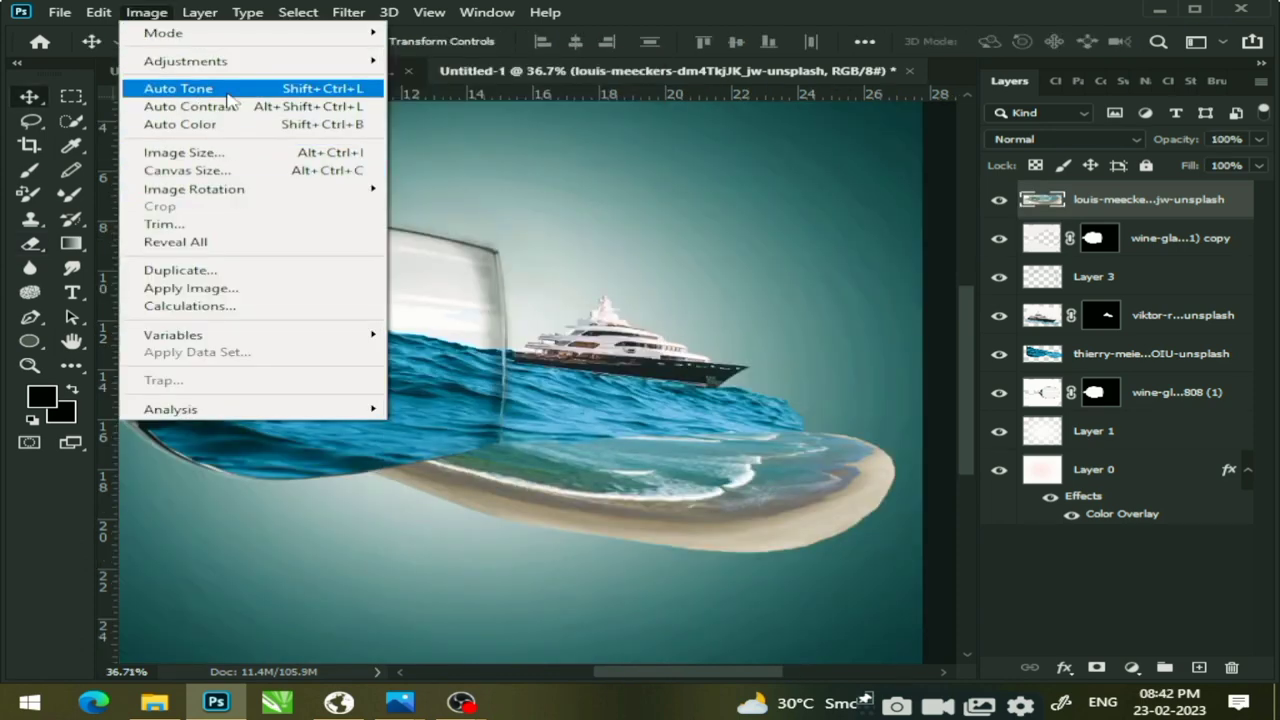
# Discard an Auto Contrast try, then apply Color Balance midtones -90, -5, +72 to the beach
pyautogui.click(238, 106)
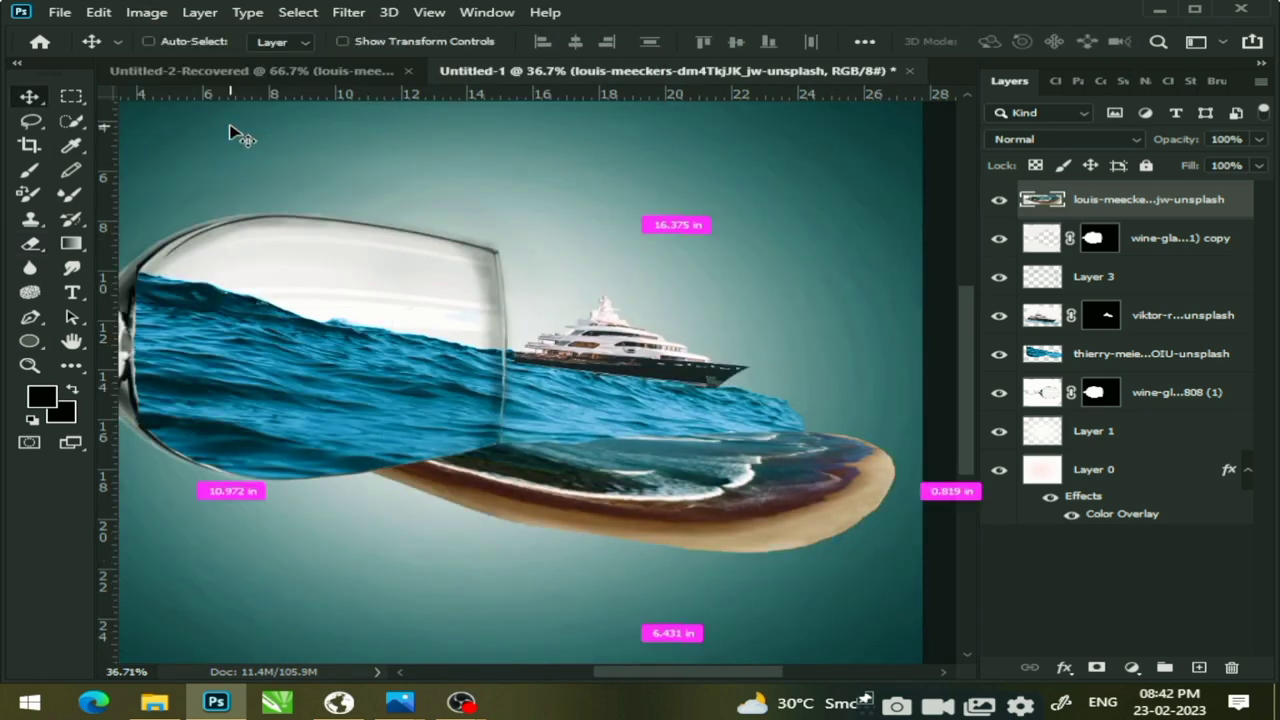
pyautogui.hotkey('ctrl', 'z')
pyautogui.click(166, 14)
pyautogui.moveTo(185, 61)
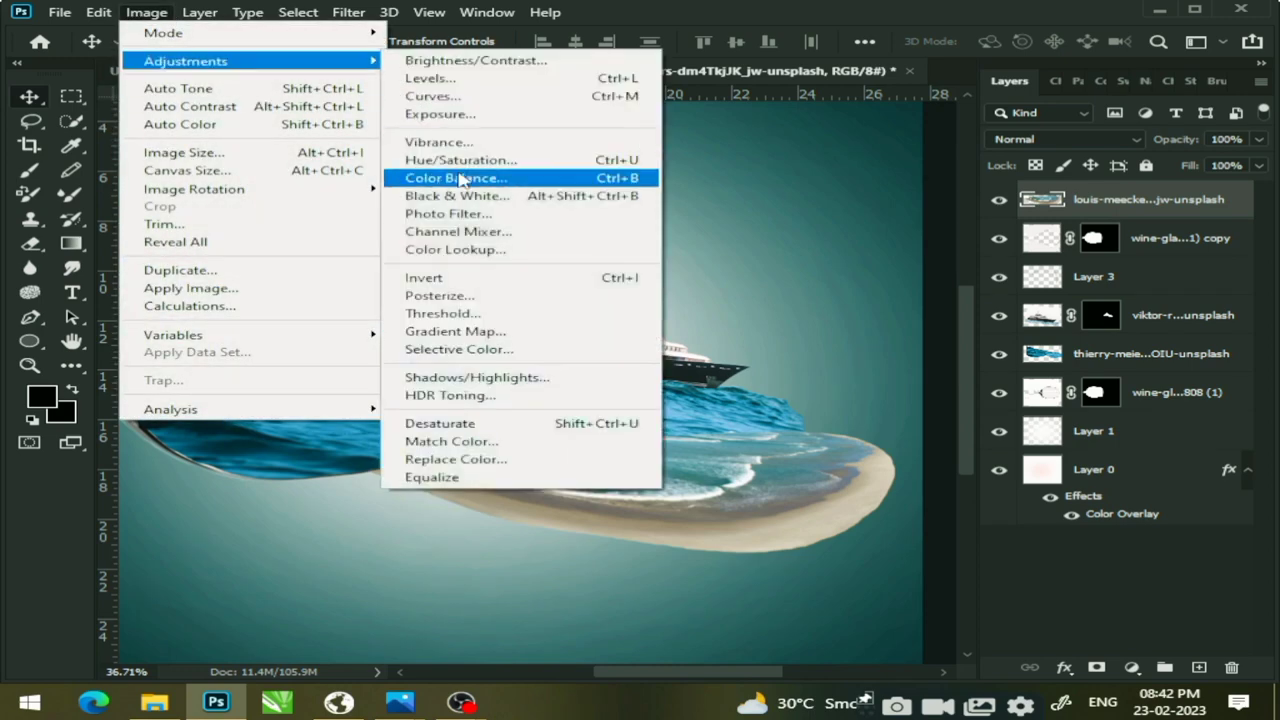
pyautogui.click(450, 171)
pyautogui.moveTo(935, 240)
pyautogui.mouseDown()
pyautogui.moveTo(1022, 242)
pyautogui.moveTo(1010, 240)
pyautogui.mouseUp()
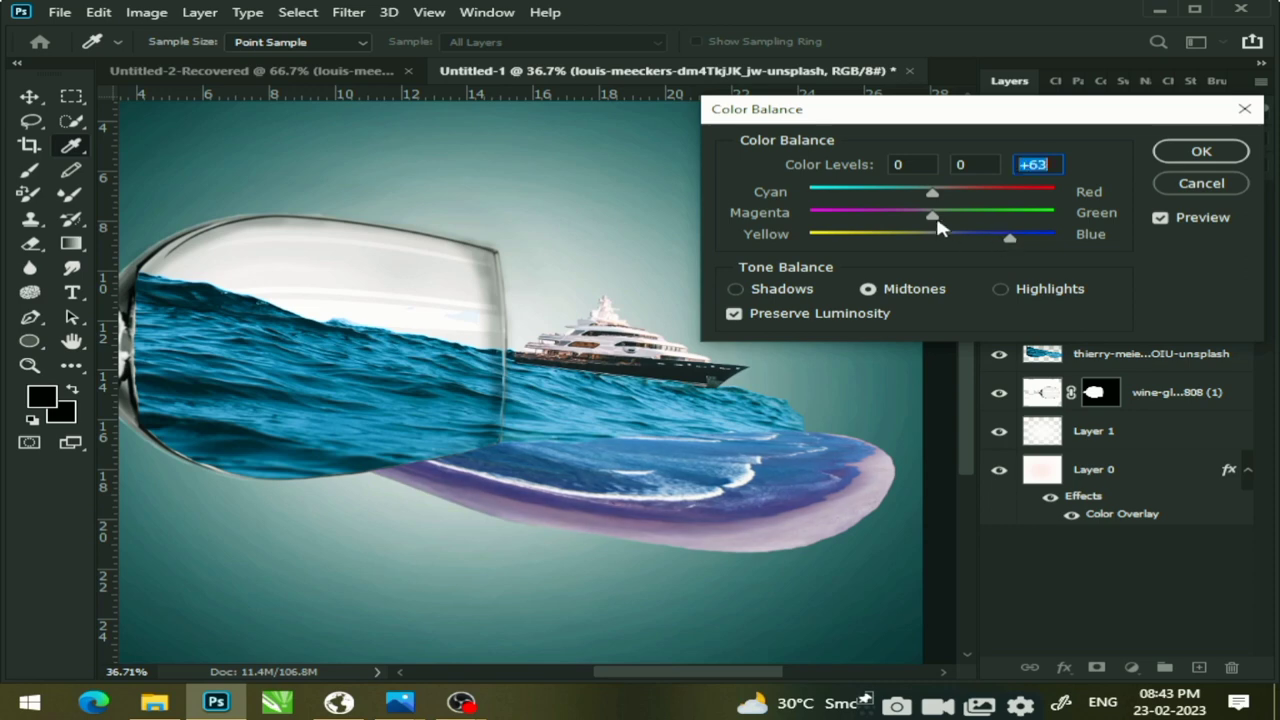
pyautogui.moveTo(932, 214)
pyautogui.mouseDown()
pyautogui.moveTo(857, 216)
pyautogui.moveTo(934, 214)
pyautogui.moveTo(875, 190)
pyautogui.moveTo(806, 198)
pyautogui.moveTo(900, 193)
pyautogui.moveTo(825, 199)
pyautogui.mouseUp()
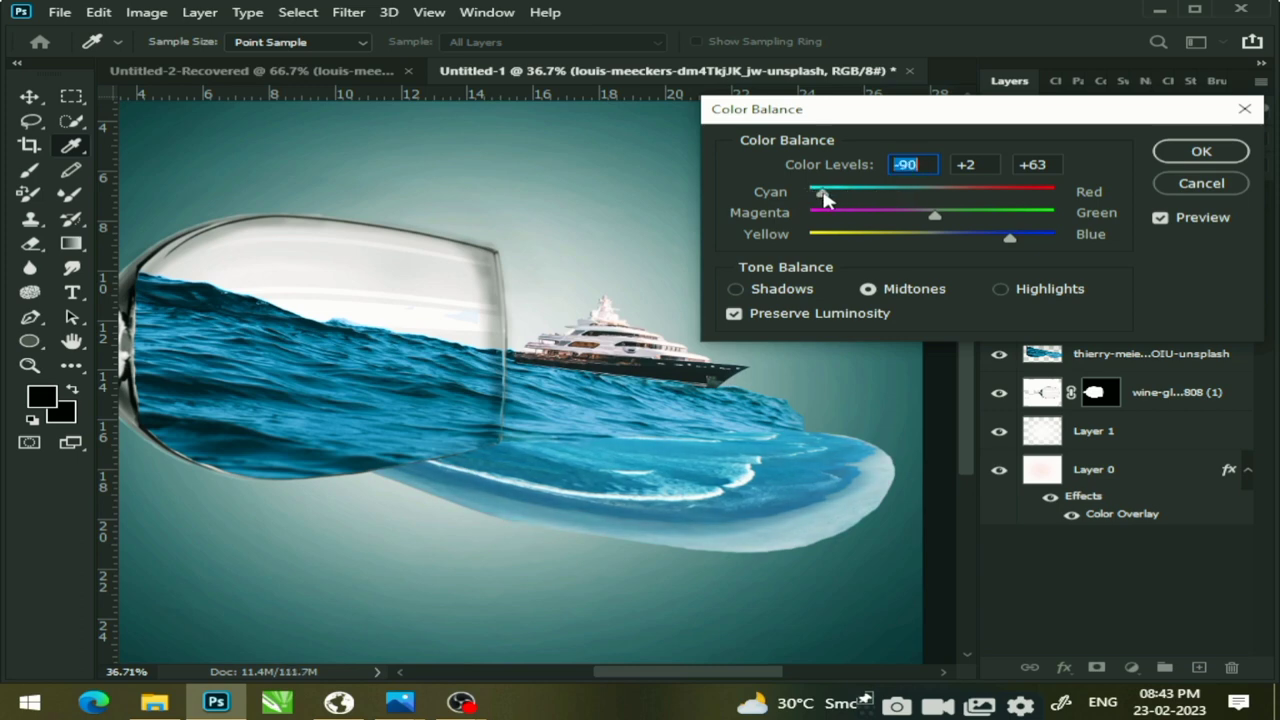
pyautogui.moveTo(957, 220)
pyautogui.mouseDown()
pyautogui.moveTo(971, 217)
pyautogui.moveTo(902, 220)
pyautogui.moveTo(928, 220)
pyautogui.mouseUp()
pyautogui.moveTo(1010, 238); pyautogui.dragTo(1029, 240)
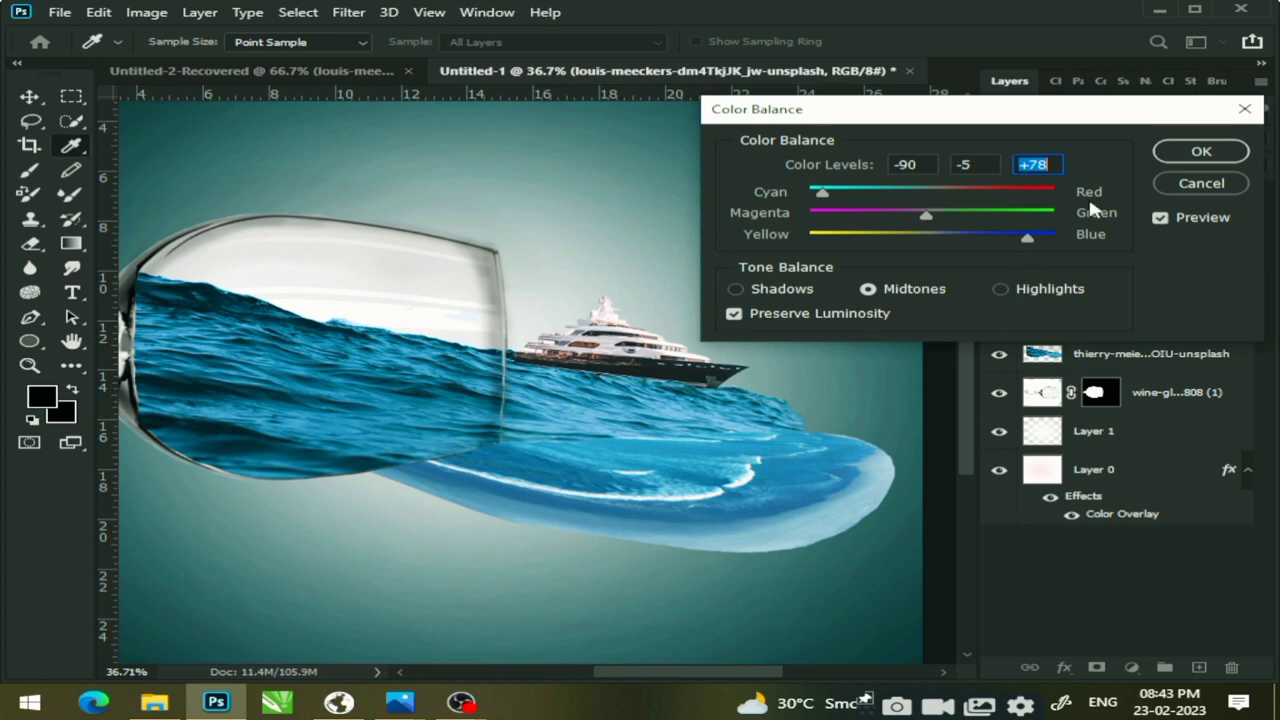
pyautogui.moveTo(1030, 245)
pyautogui.mouseDown()
pyautogui.moveTo(909, 246)
pyautogui.moveTo(1037, 239)
pyautogui.mouseUp()
pyautogui.click(1199, 153)
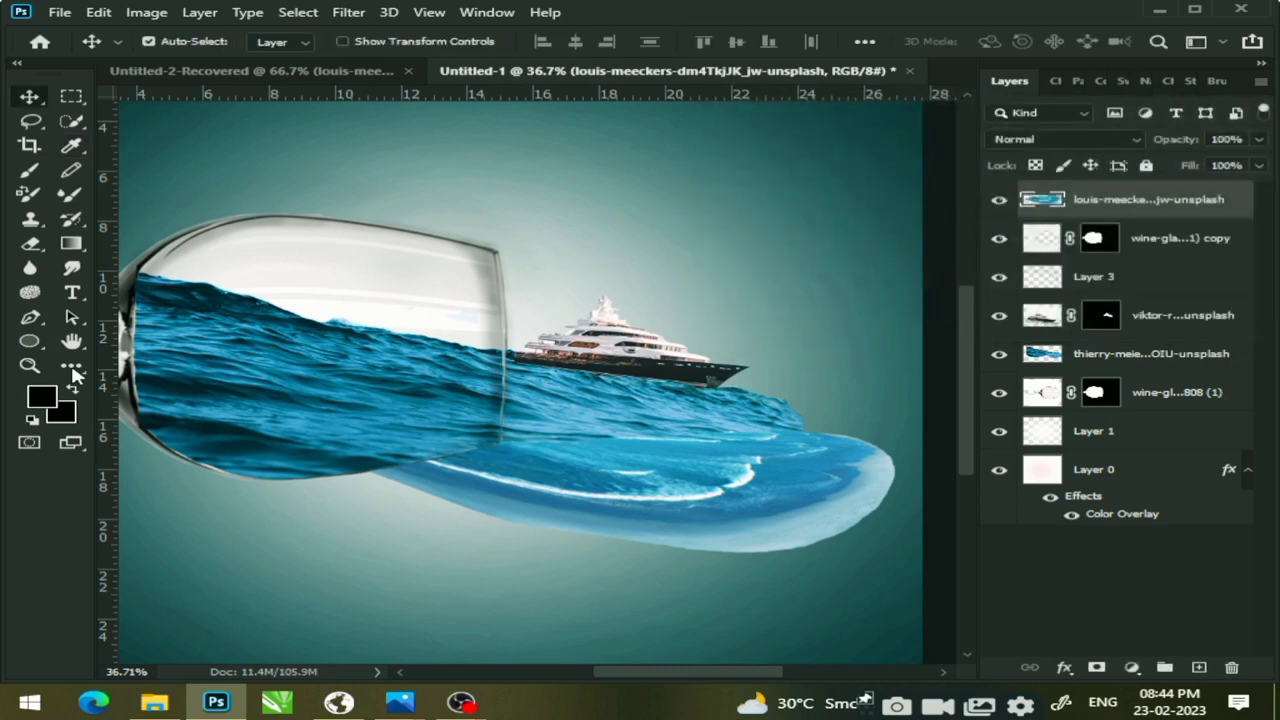
# Choose the Clone Stamp tool and add a new empty Layer 4 for cloning
pyautogui.click(34, 255)
pyautogui.click(30, 220)
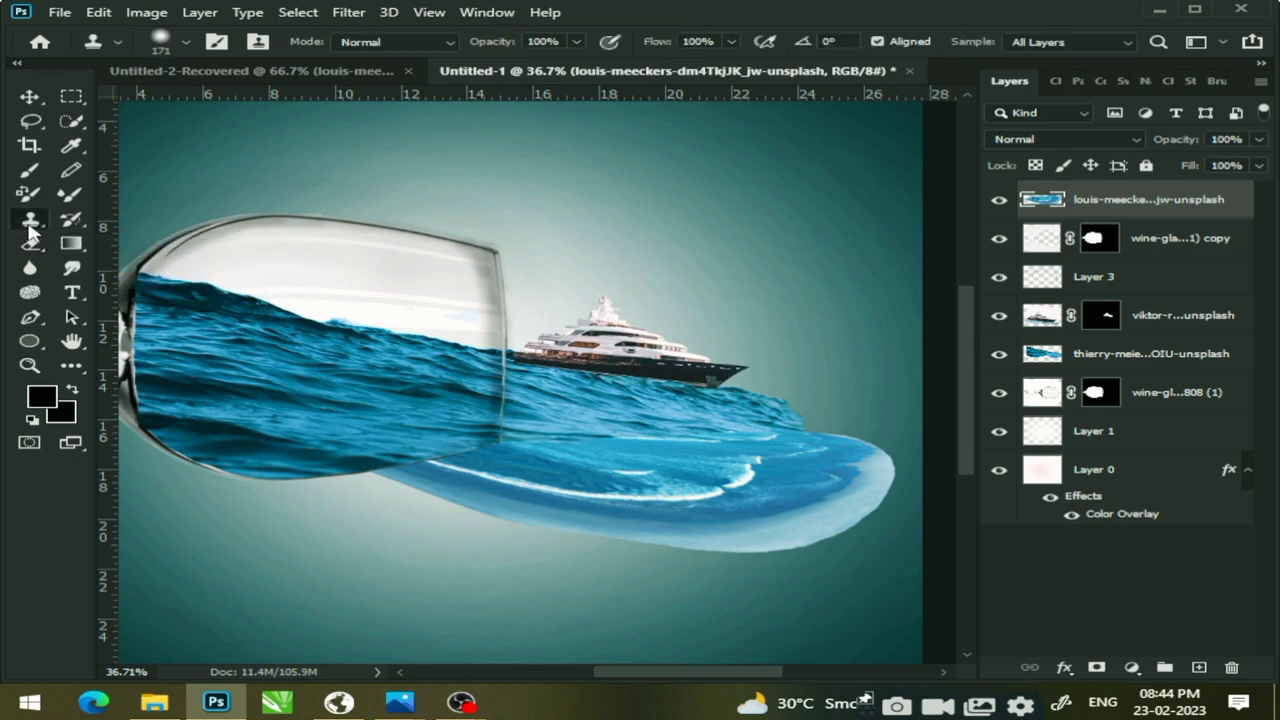
pyautogui.click(605, 440)
pyautogui.press('Return')
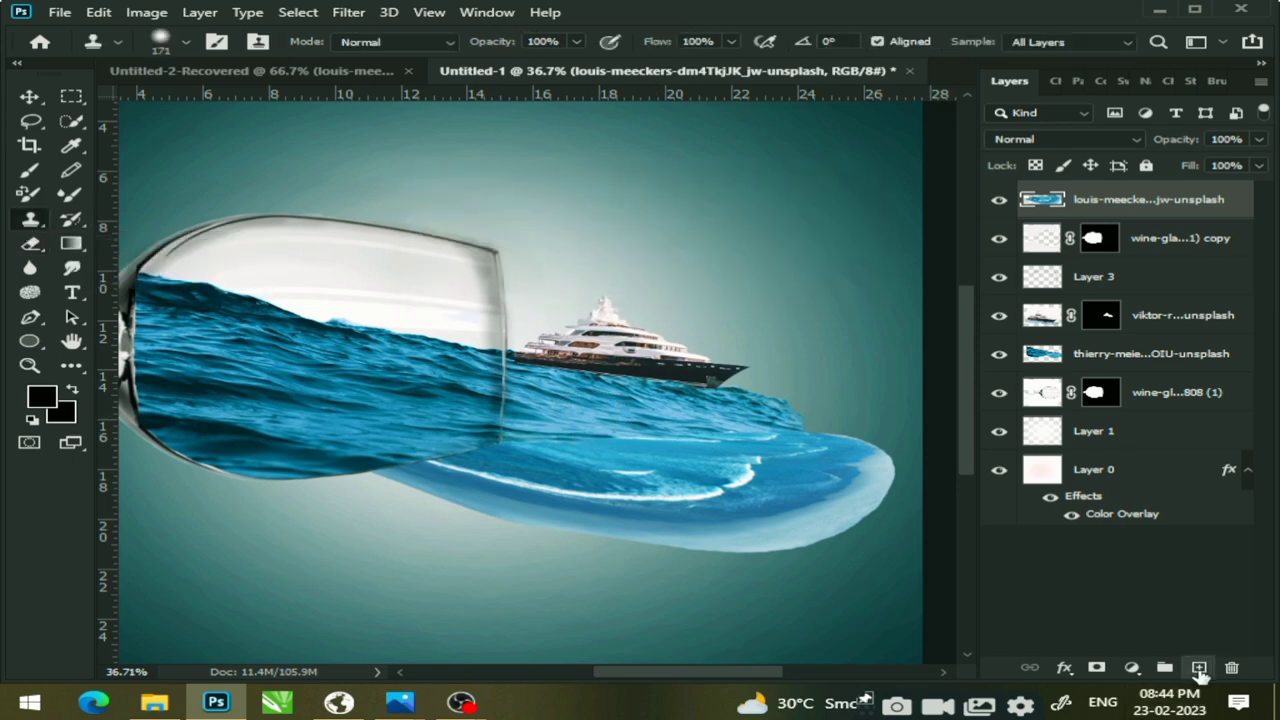
pyautogui.click(1199, 667)
pyautogui.click(588, 335)
pyautogui.click(640, 290)
pyautogui.click(678, 370)
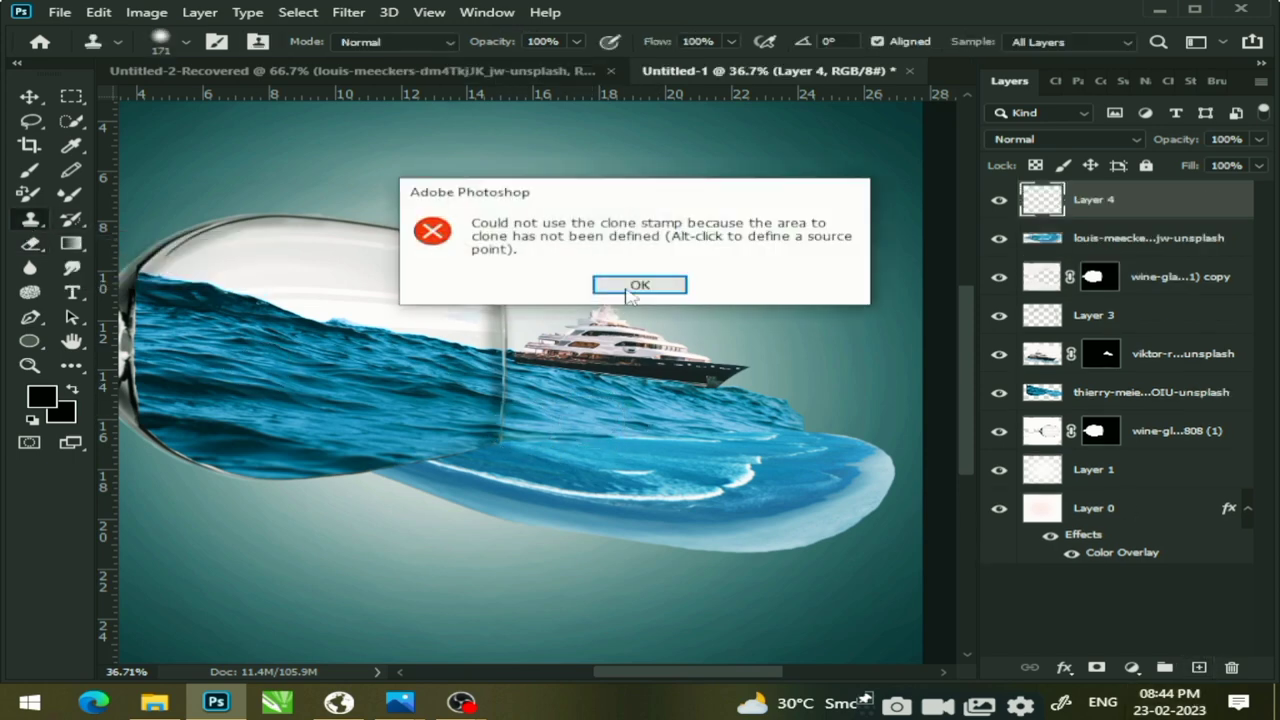
pyautogui.click(643, 284)
# Clone sea texture over the wave crest onto Layer 4, resampling with an 83 px brush
pyautogui.keyDown('alt'); pyautogui.click(567, 407); pyautogui.keyUp('alt')
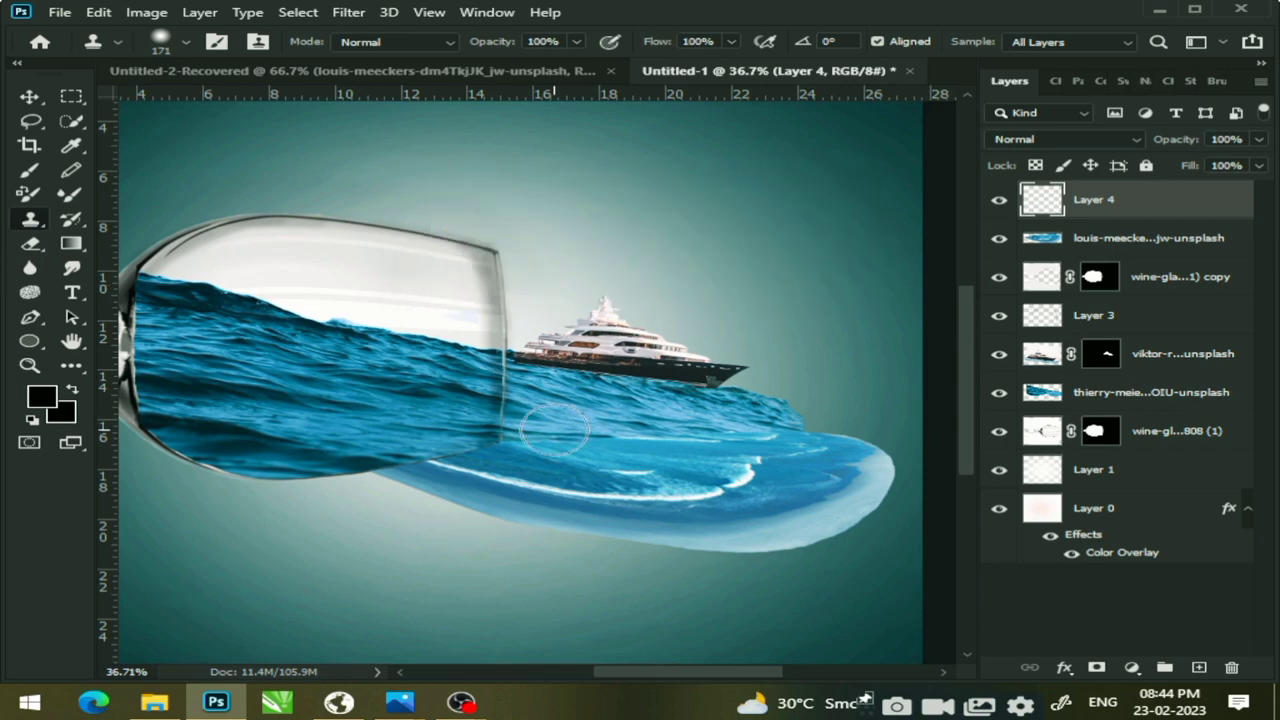
pyautogui.moveTo(540, 432)
pyautogui.mouseDown()
pyautogui.moveTo(851, 437)
pyautogui.moveTo(757, 417)
pyautogui.mouseUp()
pyautogui.scroll(3, 836, 440)
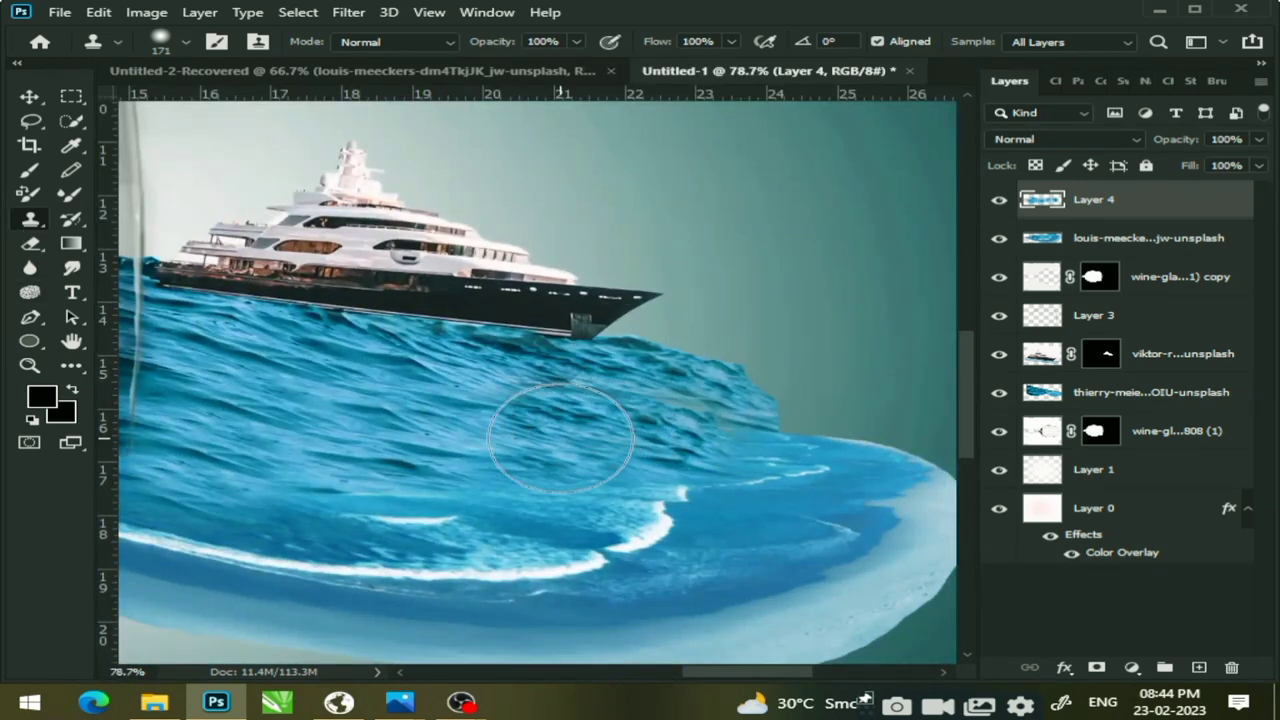
pyautogui.moveTo(700, 406); pyautogui.dragTo(708, 423)
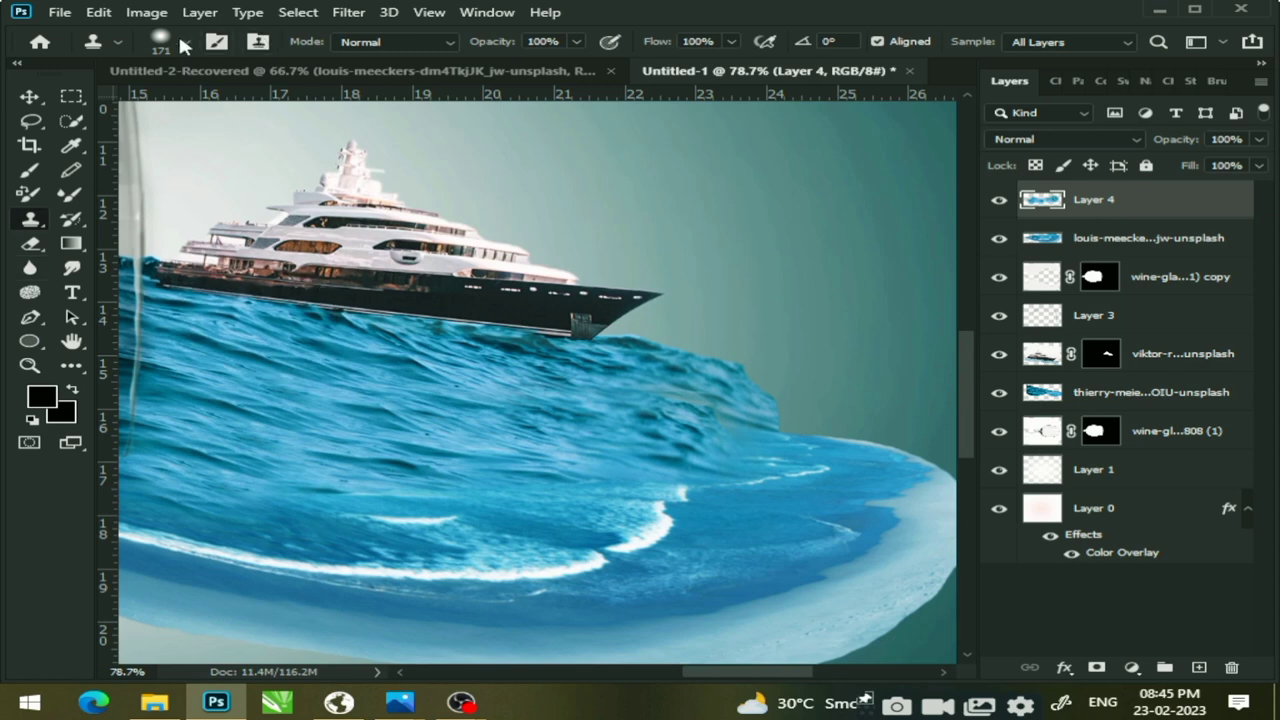
pyautogui.click(185, 42)
pyautogui.moveTo(255, 131); pyautogui.dragTo(222, 131)
pyautogui.press('Return')
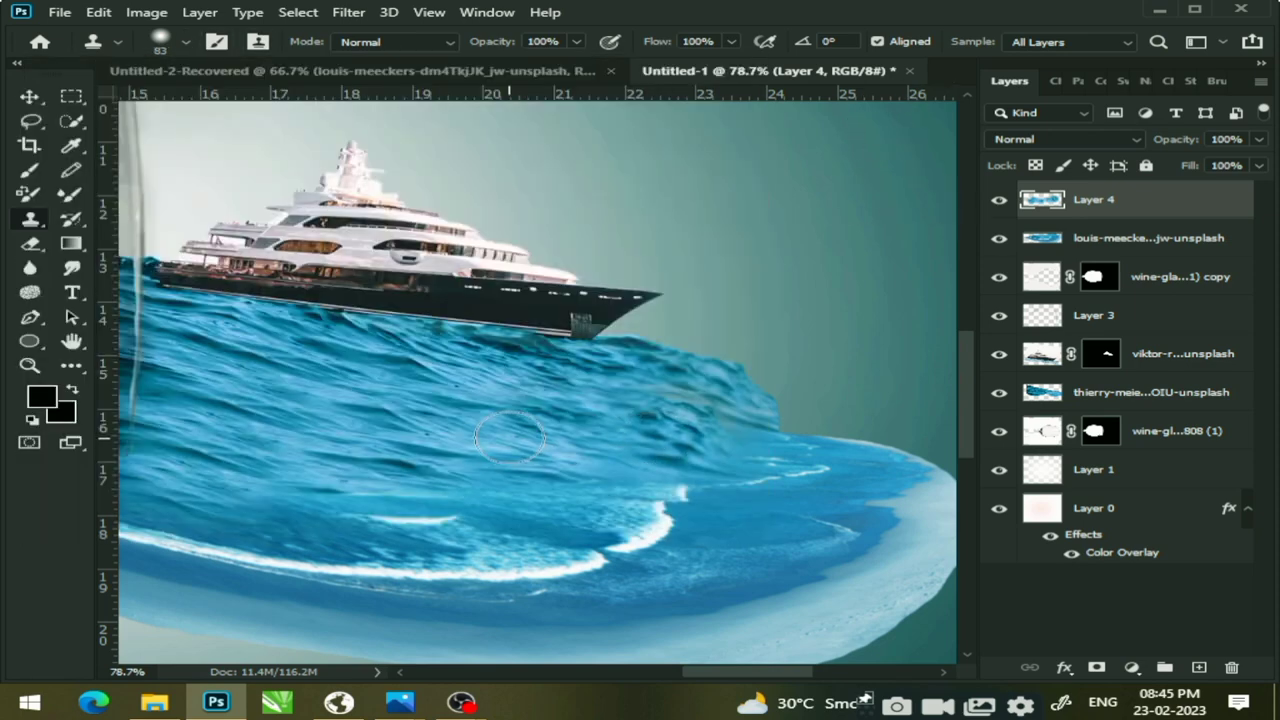
pyautogui.keyDown('alt'); pyautogui.click(508, 436); pyautogui.keyUp('alt')
pyautogui.moveTo(694, 428)
pyautogui.mouseDown()
pyautogui.moveTo(683, 412)
pyautogui.moveTo(808, 434)
pyautogui.moveTo(834, 423)
pyautogui.moveTo(820, 440)
pyautogui.mouseUp()
pyautogui.scroll(-3, 780, 448)
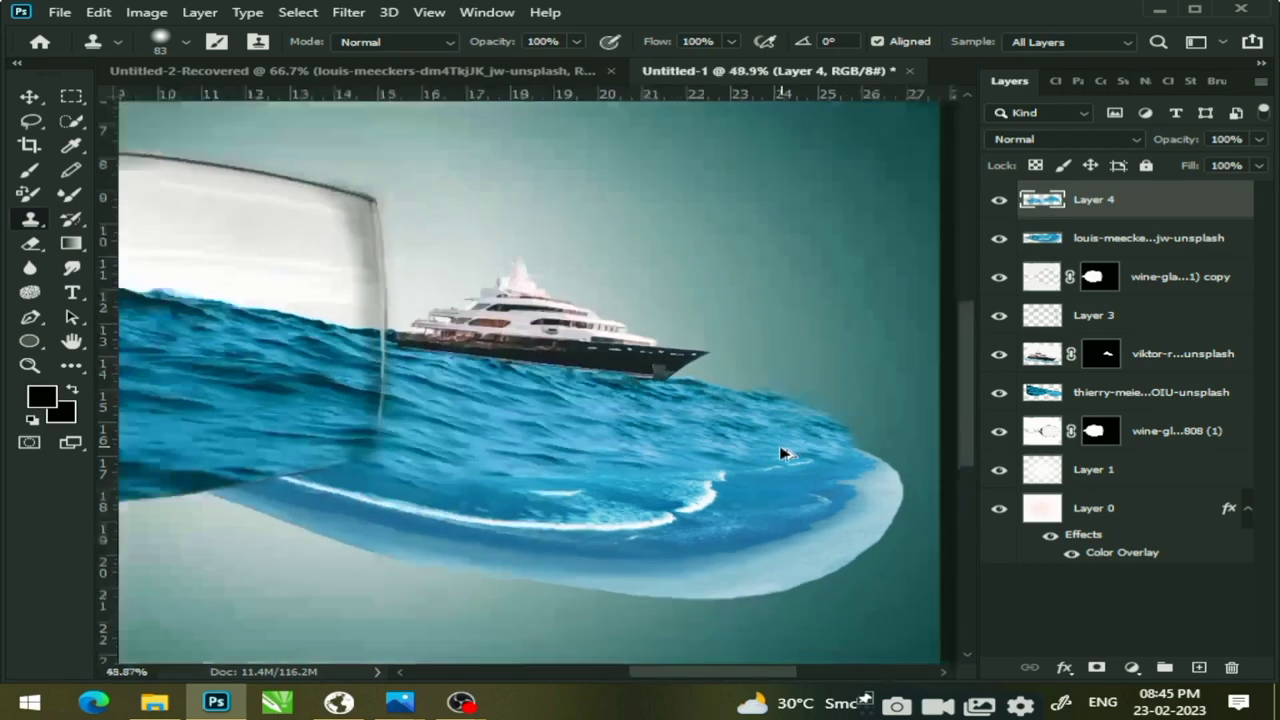
pyautogui.scroll(-2, 805, 443)
pyautogui.scroll(2, 771, 423)
# Switch from the Eraser to the soft Brush tool and bring up its size settings
pyautogui.click(31, 245)
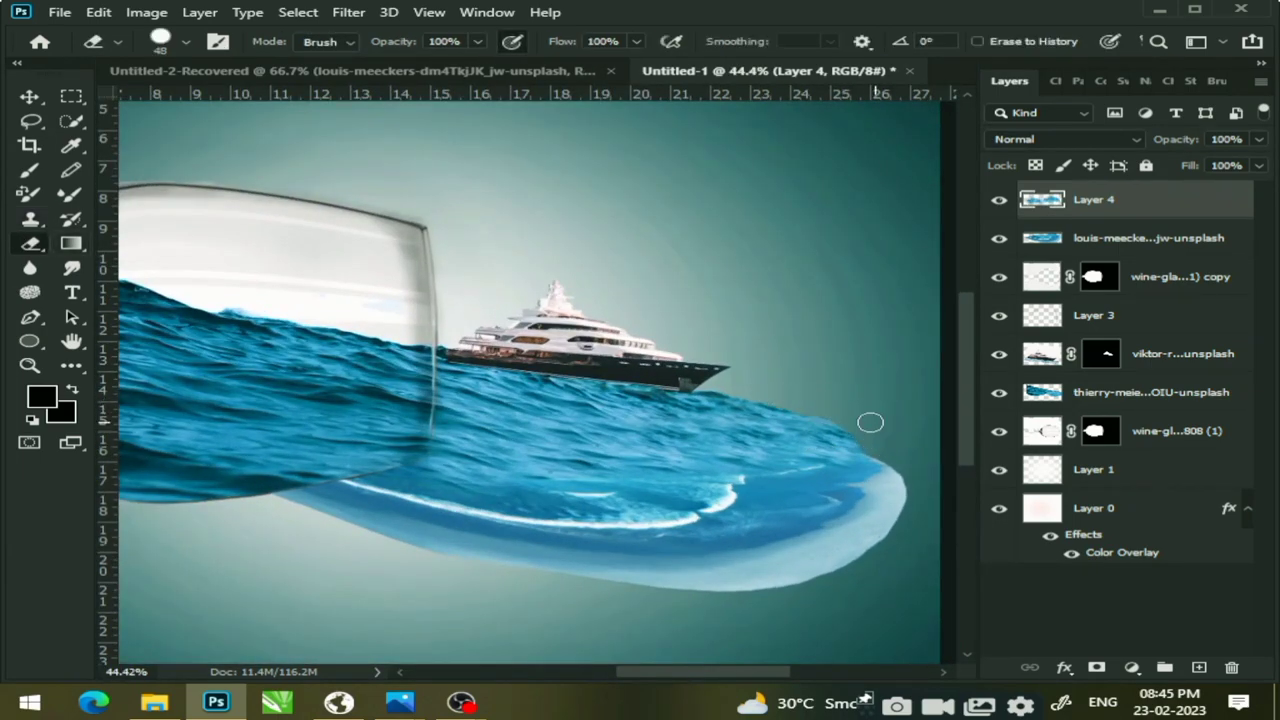
pyautogui.scroll(-1, 811, 439)
pyautogui.scroll(1, 665, 492)
pyautogui.click(29, 170)
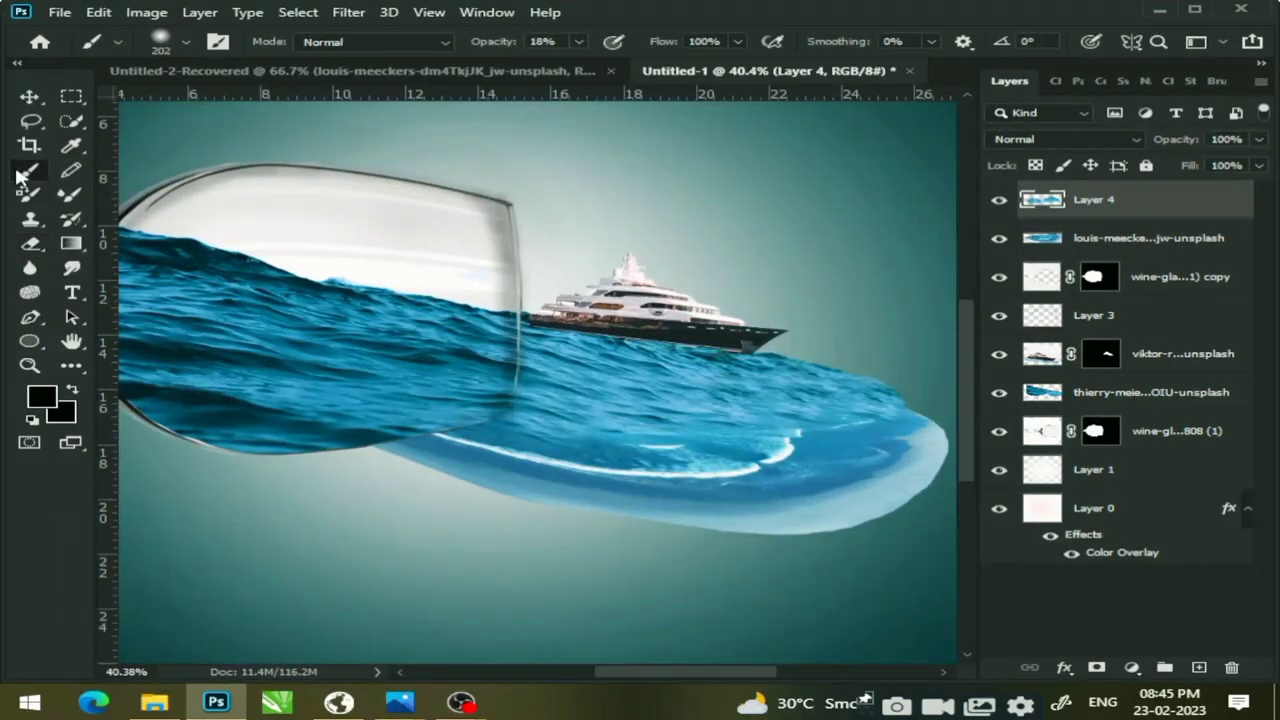
pyautogui.click(164, 42)
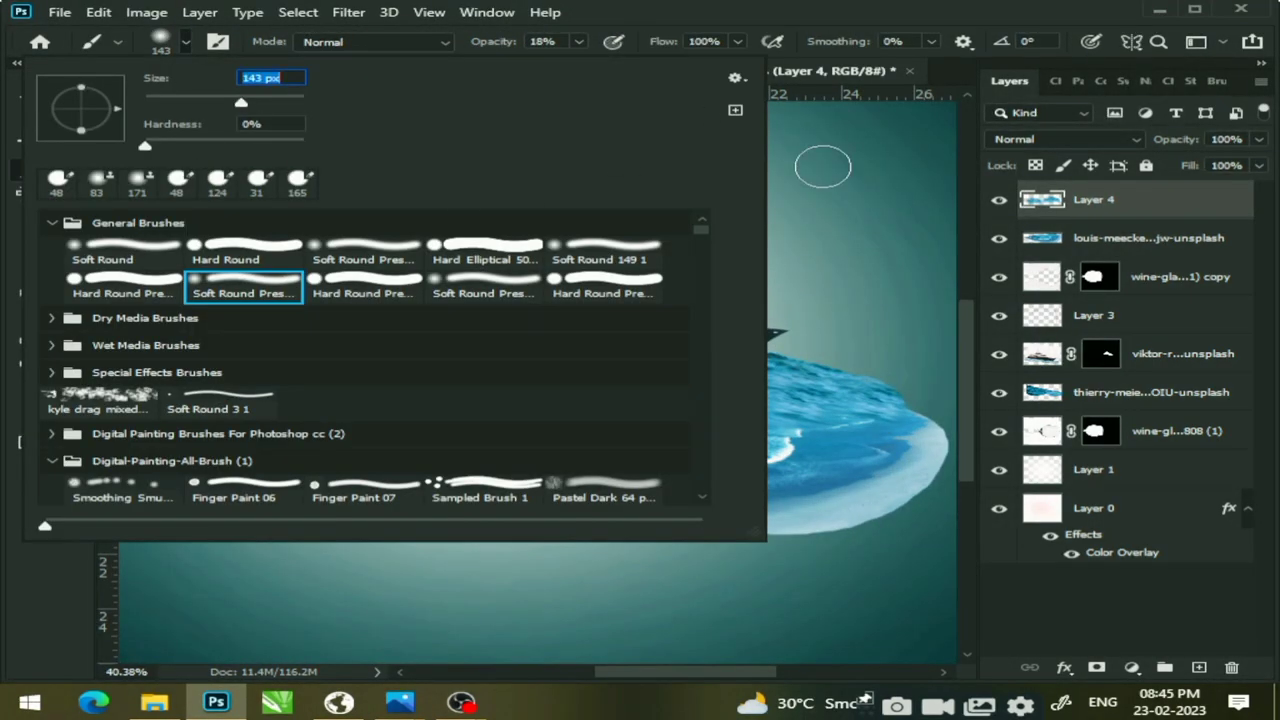
# Paint white (ffffff) along the wave's lower edge, then undo the strokes
pyautogui.press('Return')
pyautogui.click(45, 400)
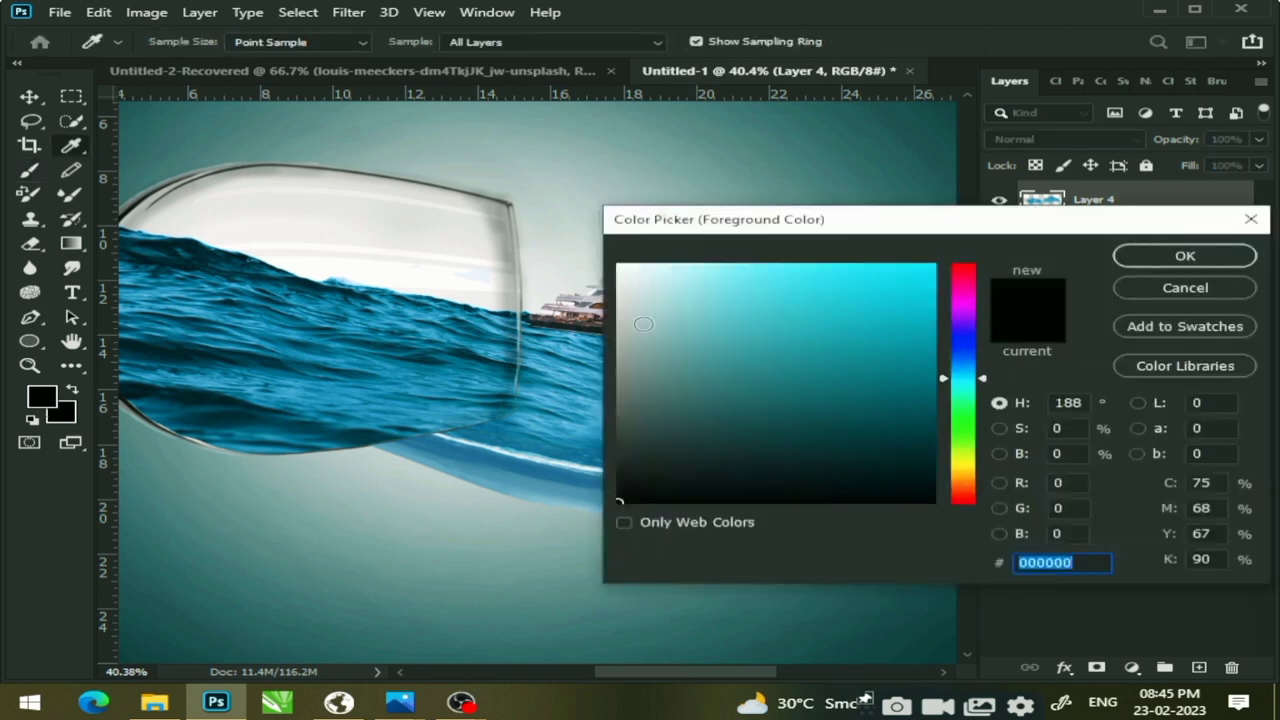
pyautogui.write('ffffff')
pyautogui.click(1186, 254)
pyautogui.moveTo(463, 470)
pyautogui.mouseDown()
pyautogui.moveTo(764, 496)
pyautogui.moveTo(900, 430)
pyautogui.moveTo(867, 521)
pyautogui.moveTo(897, 463)
pyautogui.moveTo(520, 524)
pyautogui.mouseUp()
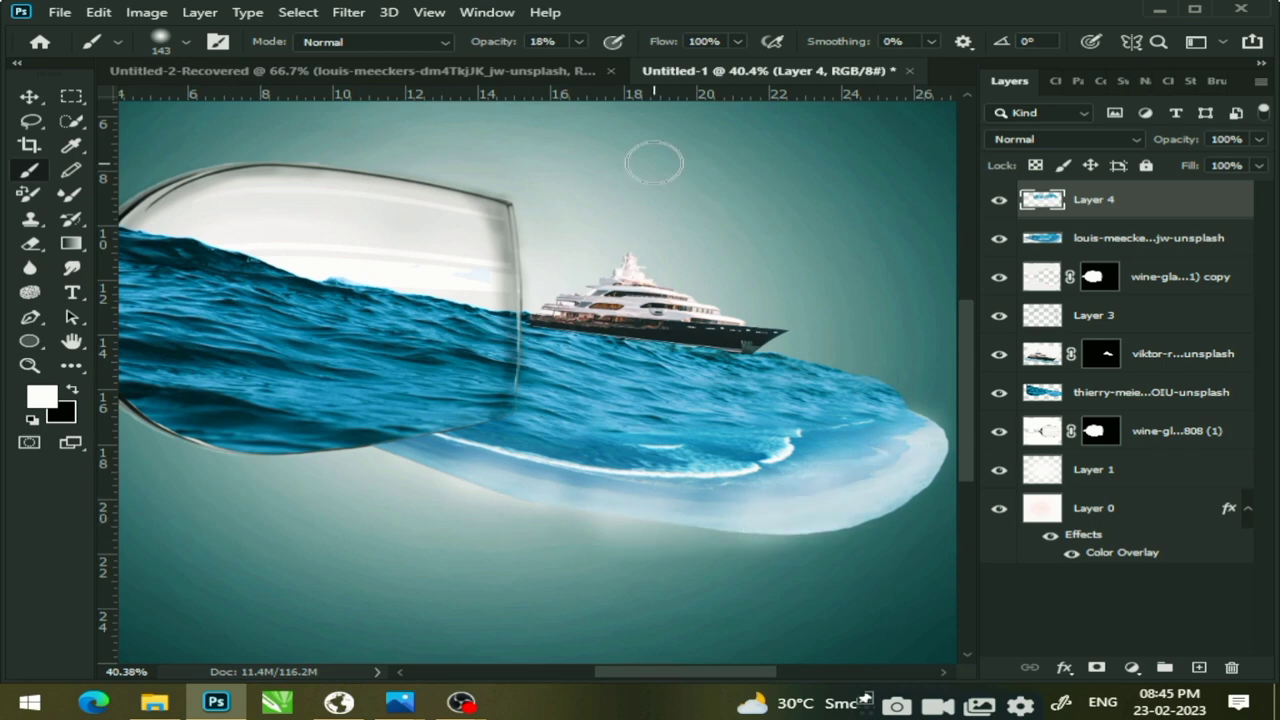
pyautogui.moveTo(880, 413)
pyautogui.mouseDown()
pyautogui.moveTo(850, 450)
pyautogui.moveTo(645, 498)
pyautogui.moveTo(740, 500)
pyautogui.moveTo(528, 486)
pyautogui.moveTo(400, 450)
pyautogui.moveTo(627, 497)
pyautogui.mouseUp()
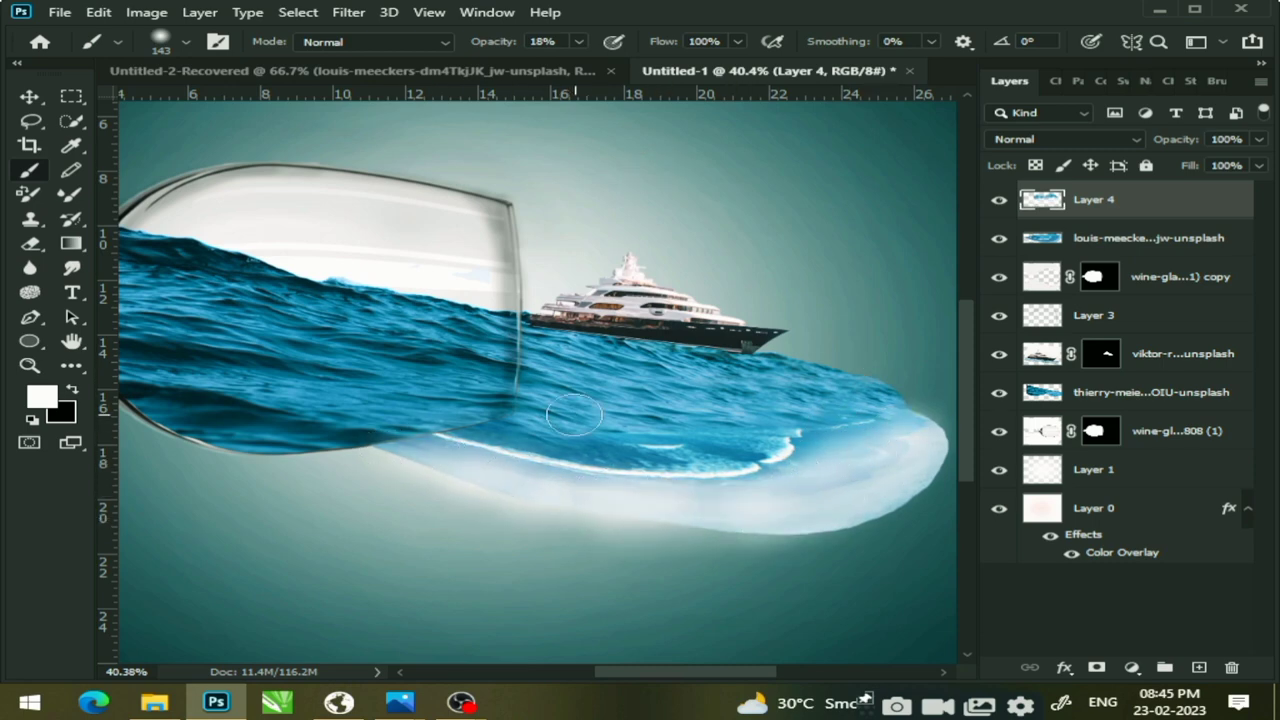
pyautogui.hotkey('ctrl', 'z')
pyautogui.hotkey('ctrl', 'z')
pyautogui.hotkey('ctrl', 'z')
pyautogui.hotkey('ctrl', 'z')
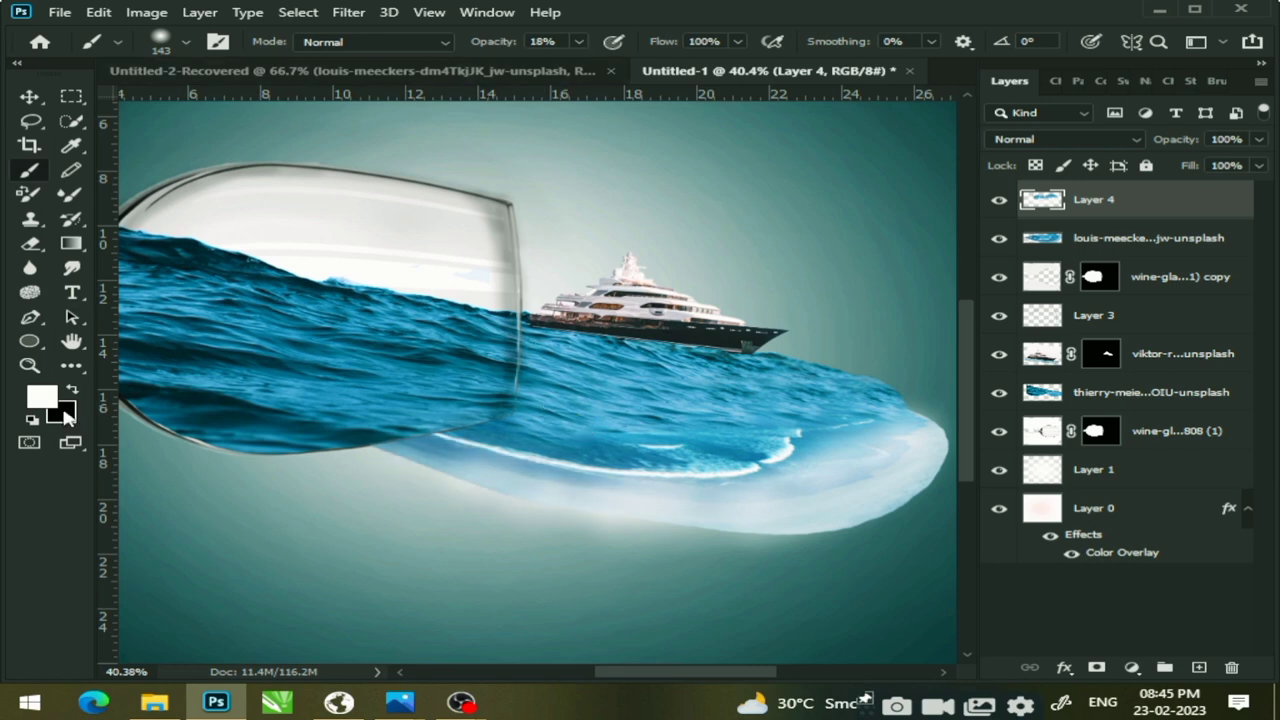
# Pick light warm grey eeedeb and softly lighten the sand band beneath the wave's foam line
pyautogui.click(56, 404)
pyautogui.click(960, 472)
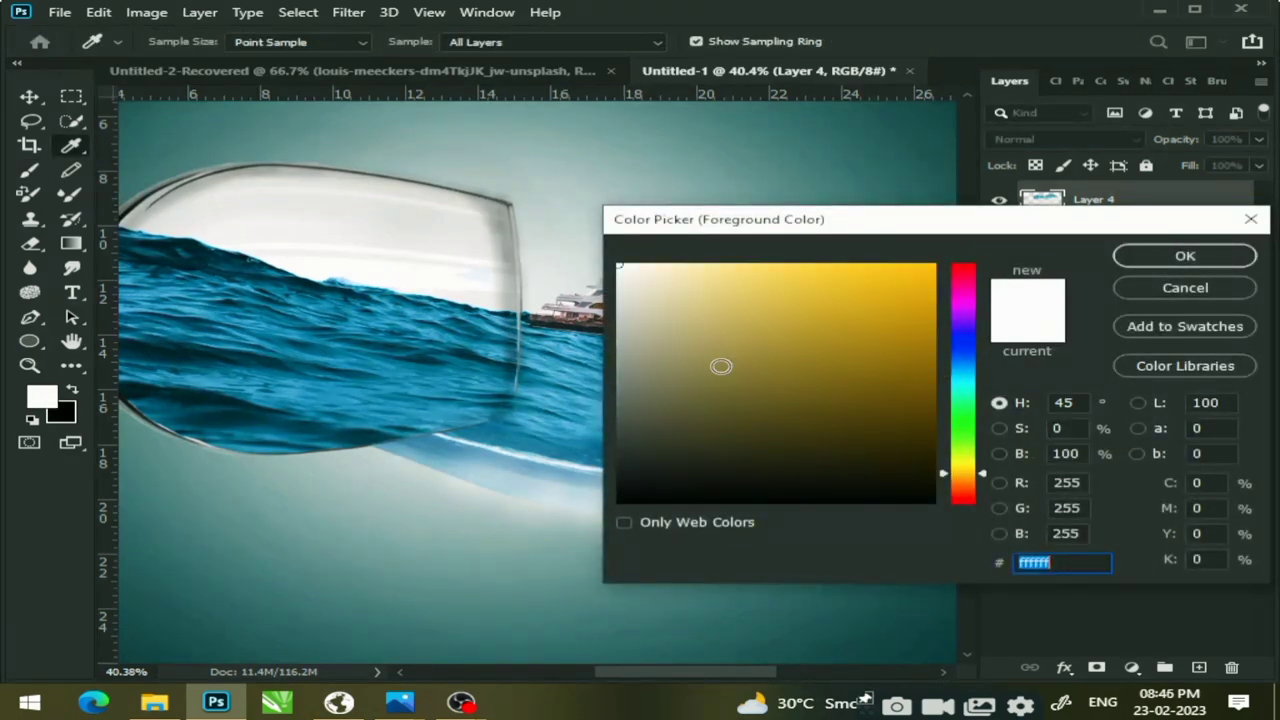
pyautogui.moveTo(650, 325)
pyautogui.mouseDown()
pyautogui.moveTo(607, 308)
pyautogui.moveTo(629, 293)
pyautogui.mouseUp()
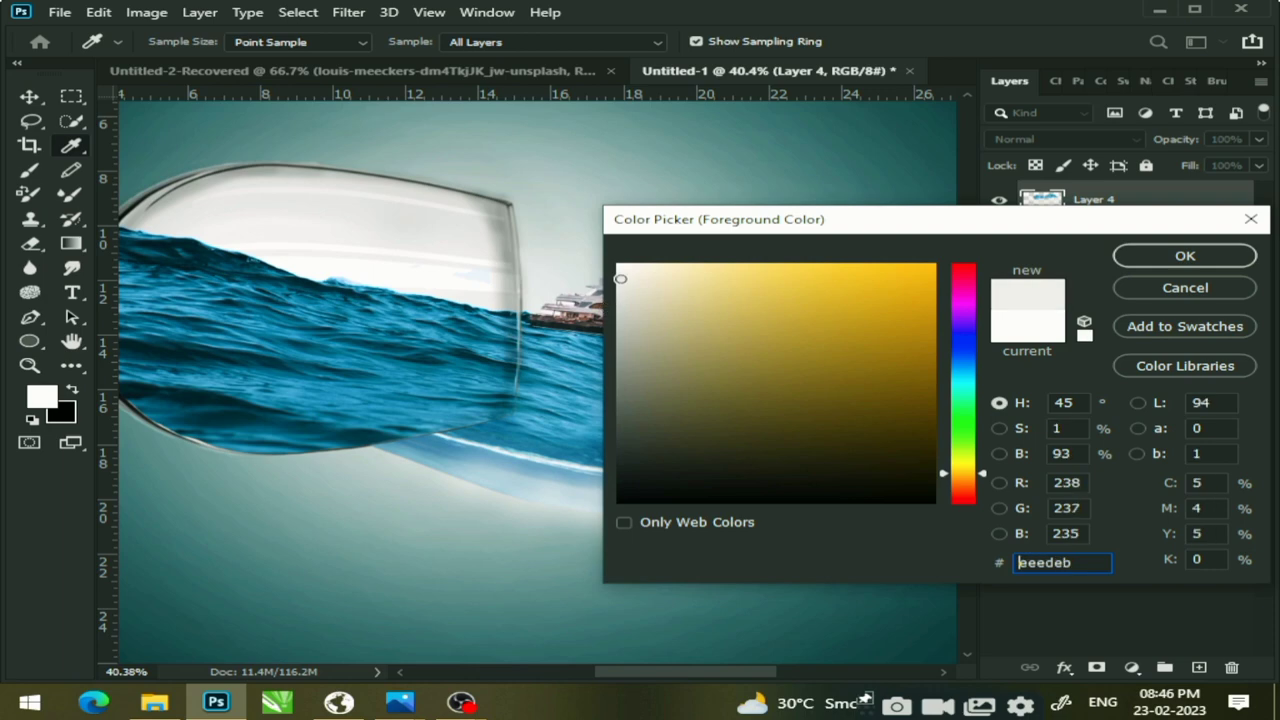
pyautogui.click(1185, 257)
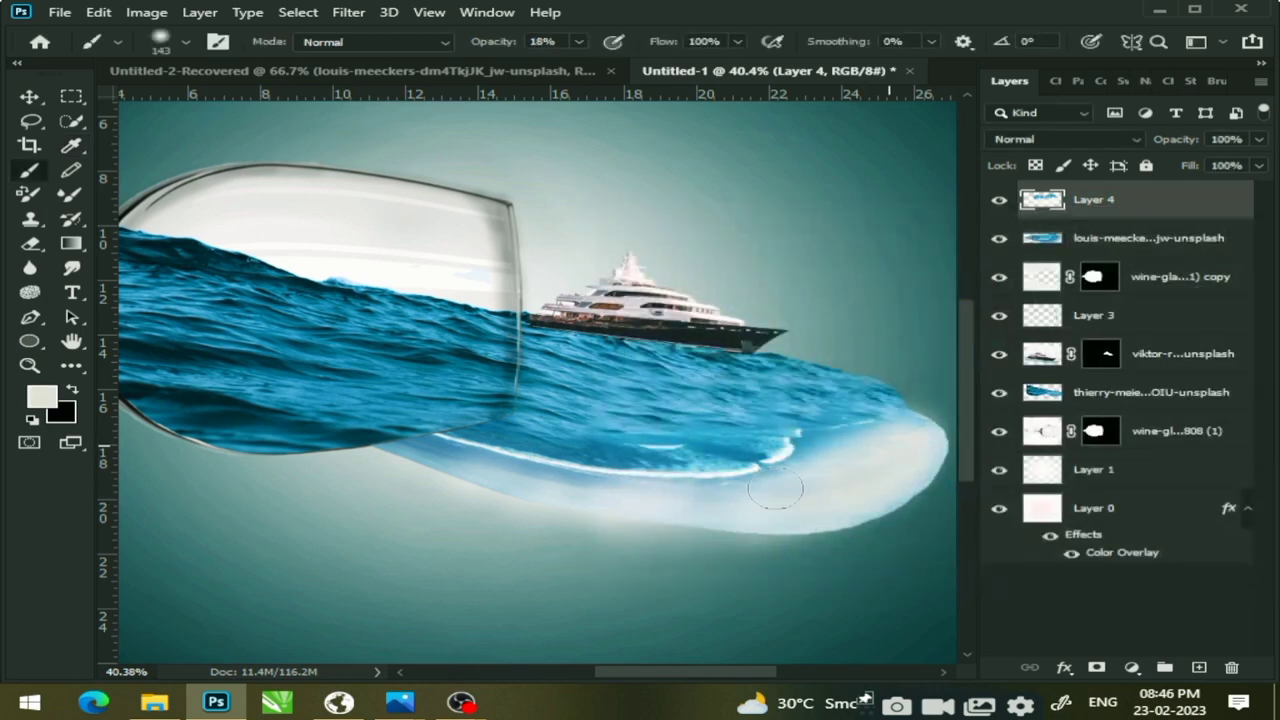
pyautogui.moveTo(687, 503); pyautogui.dragTo(449, 461)
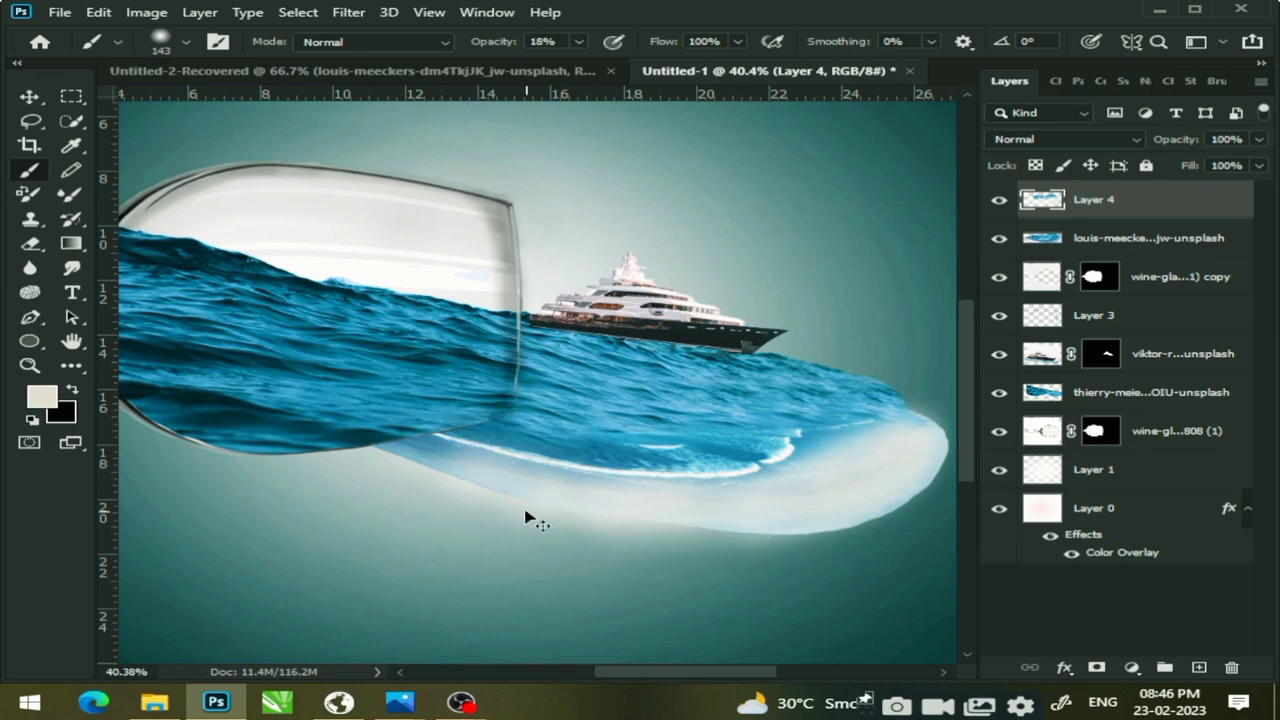
pyautogui.scroll(5, 510, 484)
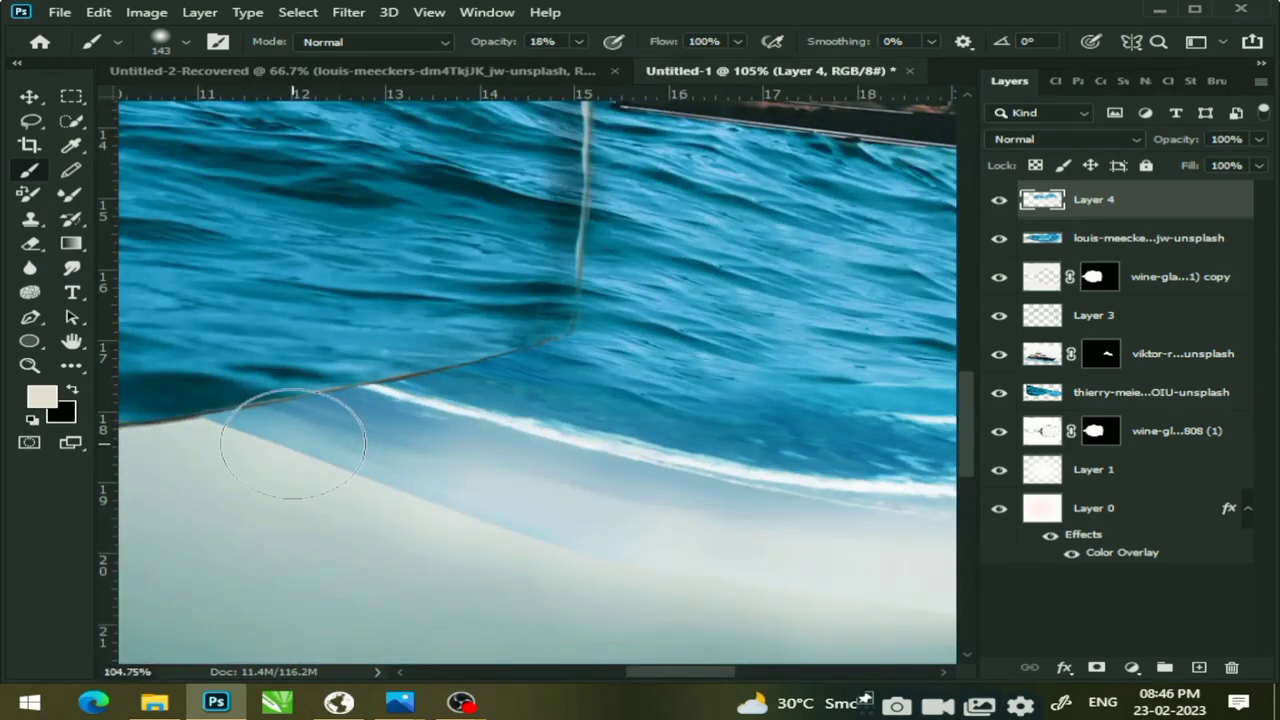
pyautogui.moveTo(365, 430); pyautogui.dragTo(863, 545)
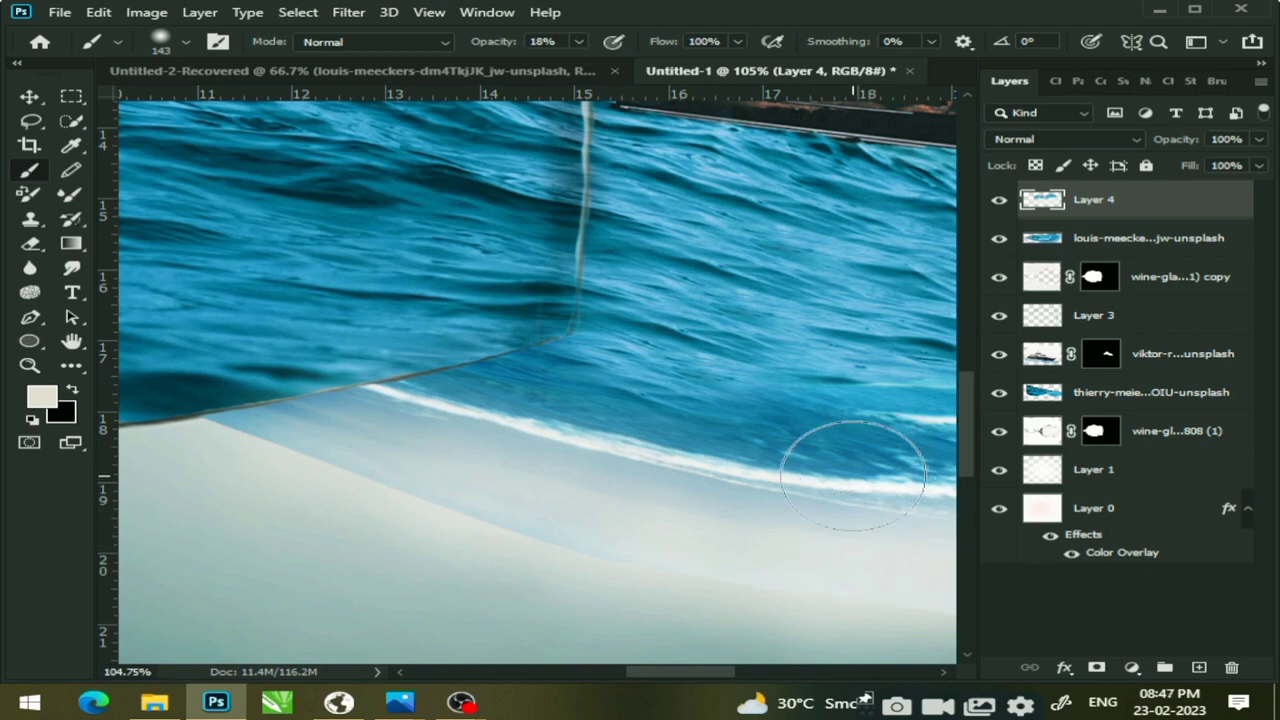
pyautogui.scroll(-3, 735, 523)
pyautogui.scroll(-2, 691, 537)
pyautogui.scroll(-1, 695, 563)
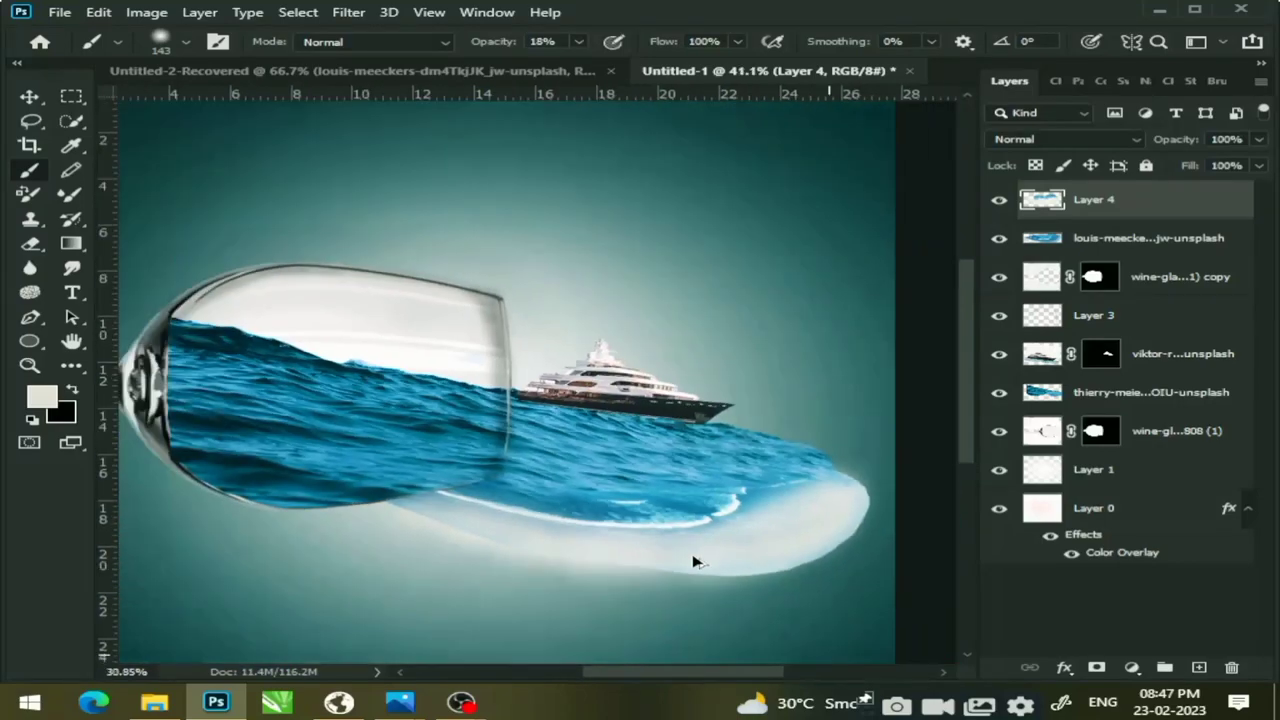
pyautogui.scroll(-2, 691, 560)
pyautogui.scroll(2, 710, 541)
# Erase the whitish foam along the wave's bottom edge
pyautogui.scroll(1, 806, 506)
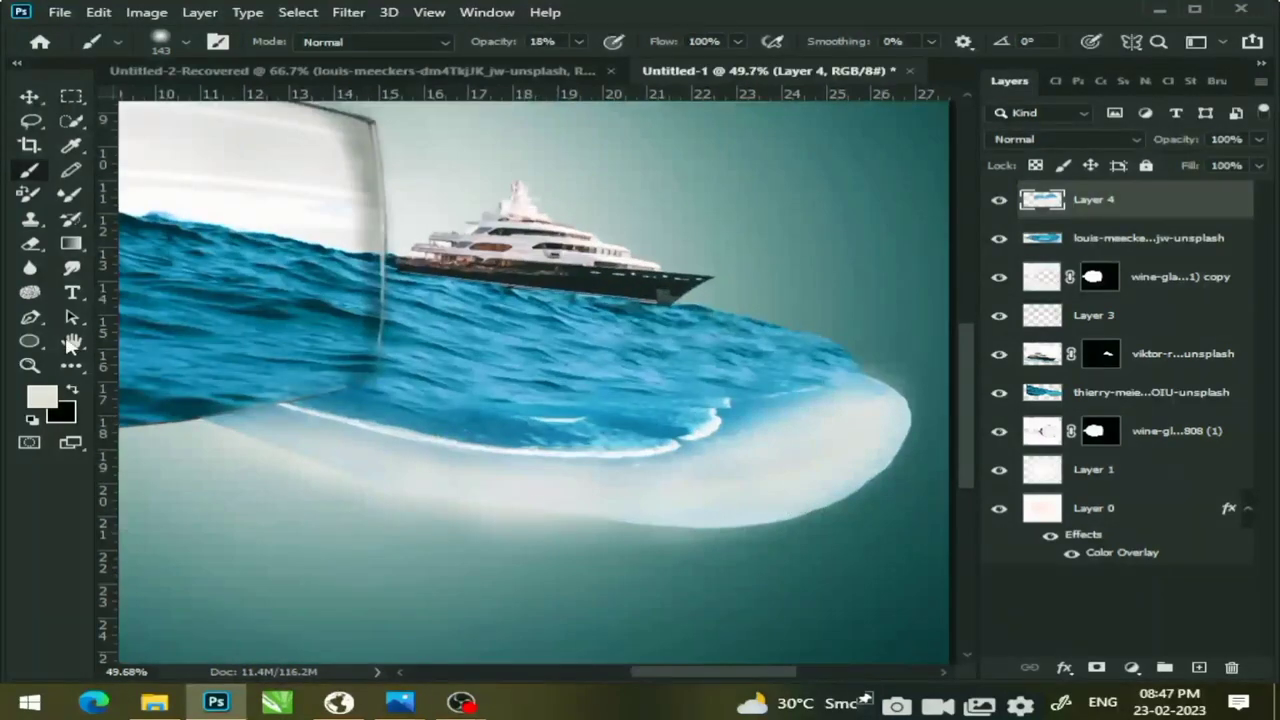
pyautogui.press('e')
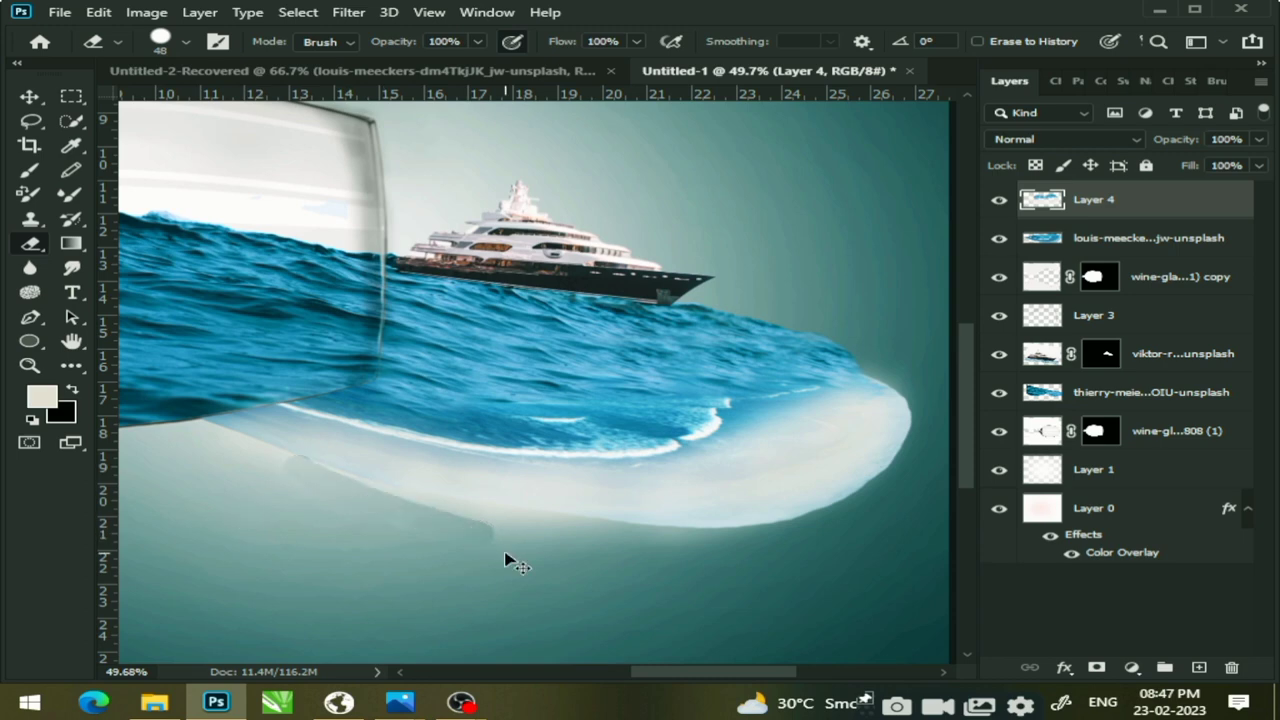
pyautogui.moveTo(610, 533); pyautogui.dragTo(857, 506)
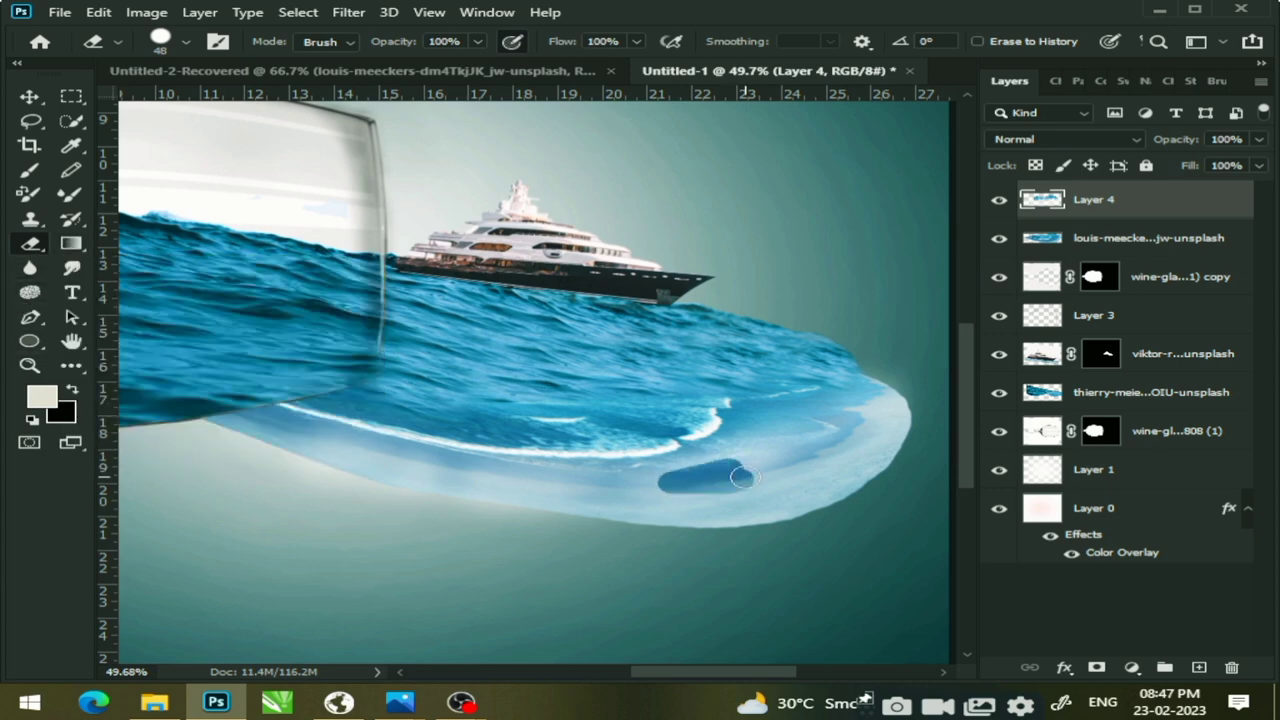
# Return to the Brush and set the foreground colour to pure black (000000)
pyautogui.click(27, 171)
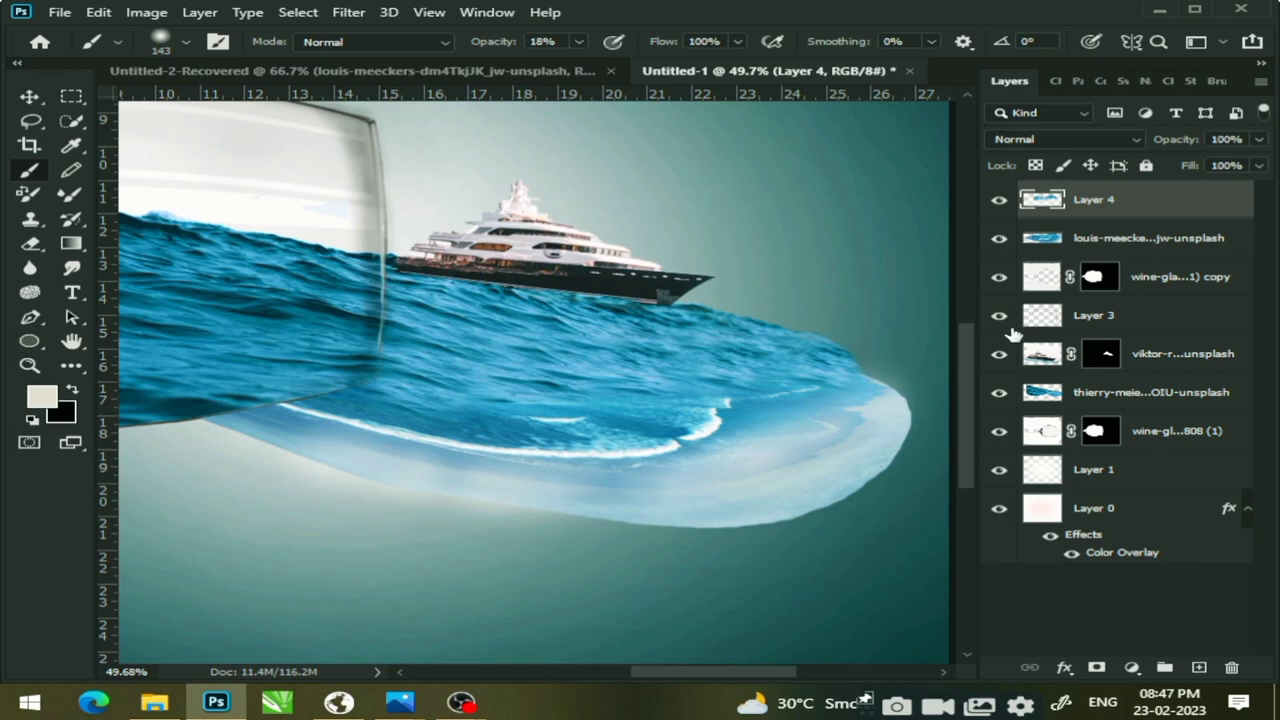
pyautogui.click(40, 400)
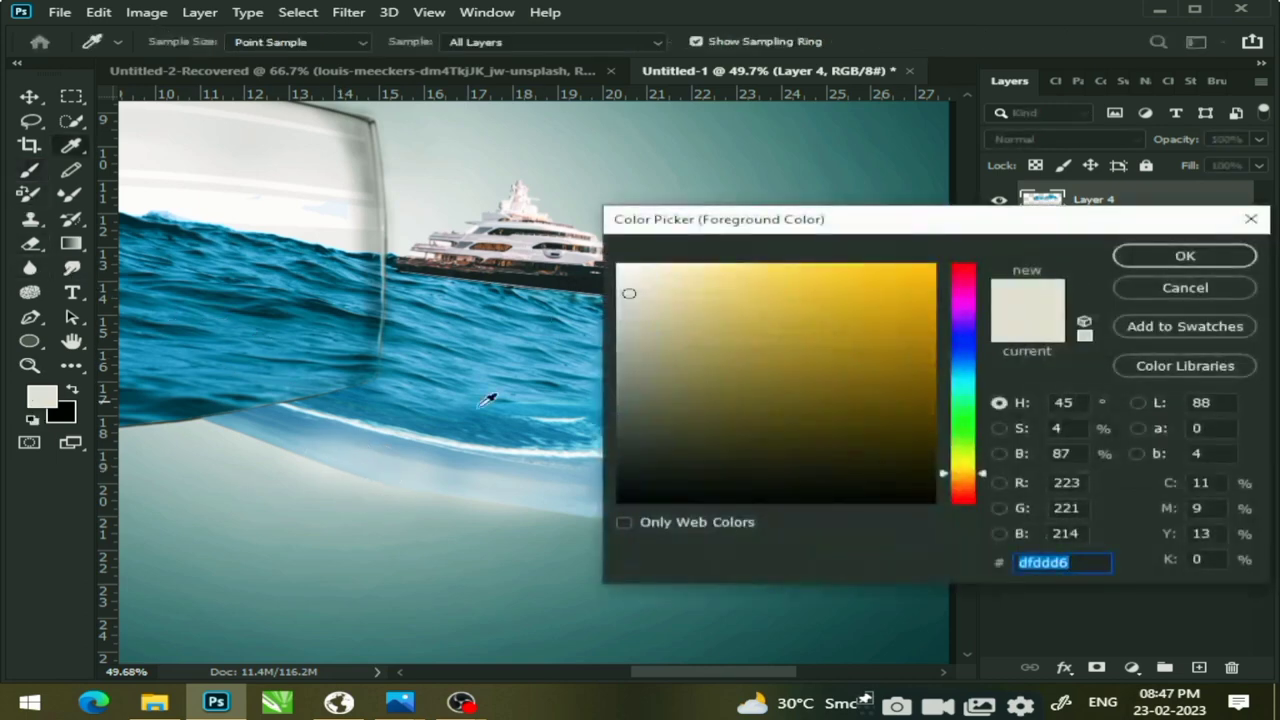
pyautogui.click(618, 485)
pyautogui.click(617, 502)
pyautogui.click(1185, 256)
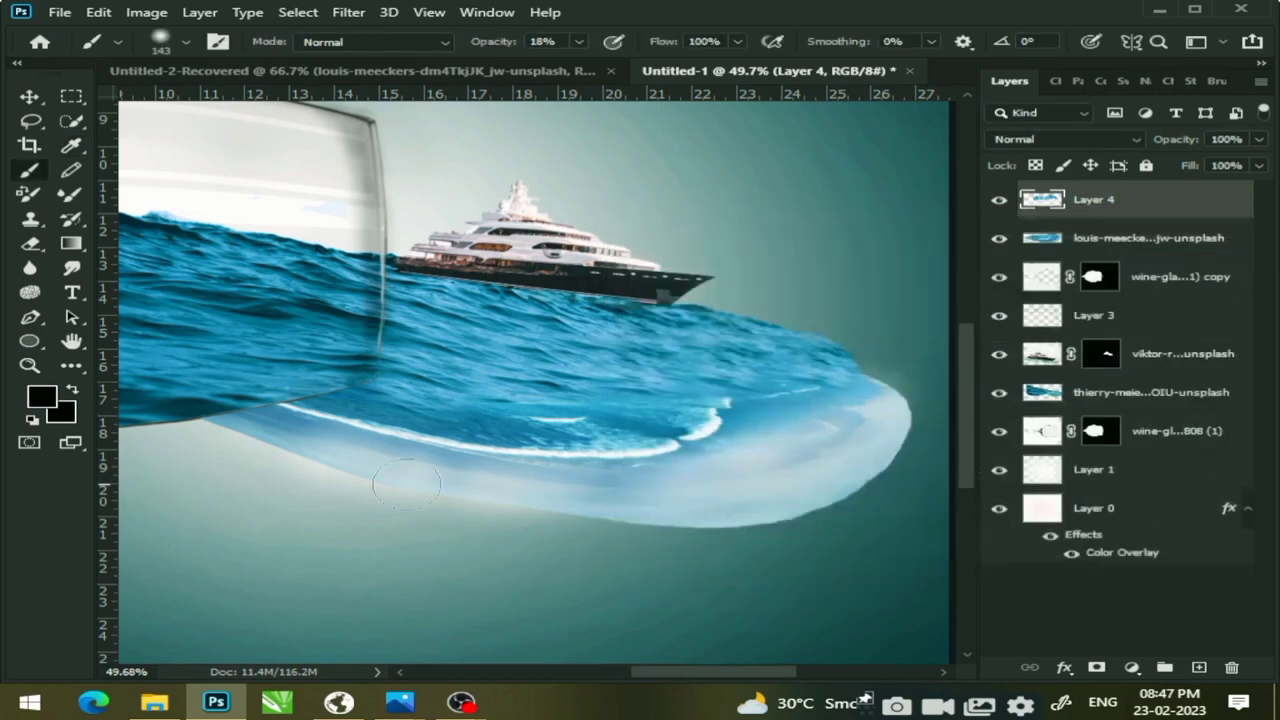
pyautogui.hotkey('ctrl', 'z')
# Add a new layer lower in the stack and test a dark shadow stroke under the wave
pyautogui.click(1199, 667)
pyautogui.moveTo(1108, 200); pyautogui.dragTo(1145, 445)
pyautogui.moveTo(330, 478)
pyautogui.mouseDown()
pyautogui.moveTo(460, 520)
pyautogui.moveTo(530, 522)
pyautogui.mouseUp()
pyautogui.moveTo(400, 510); pyautogui.dragTo(848, 525)
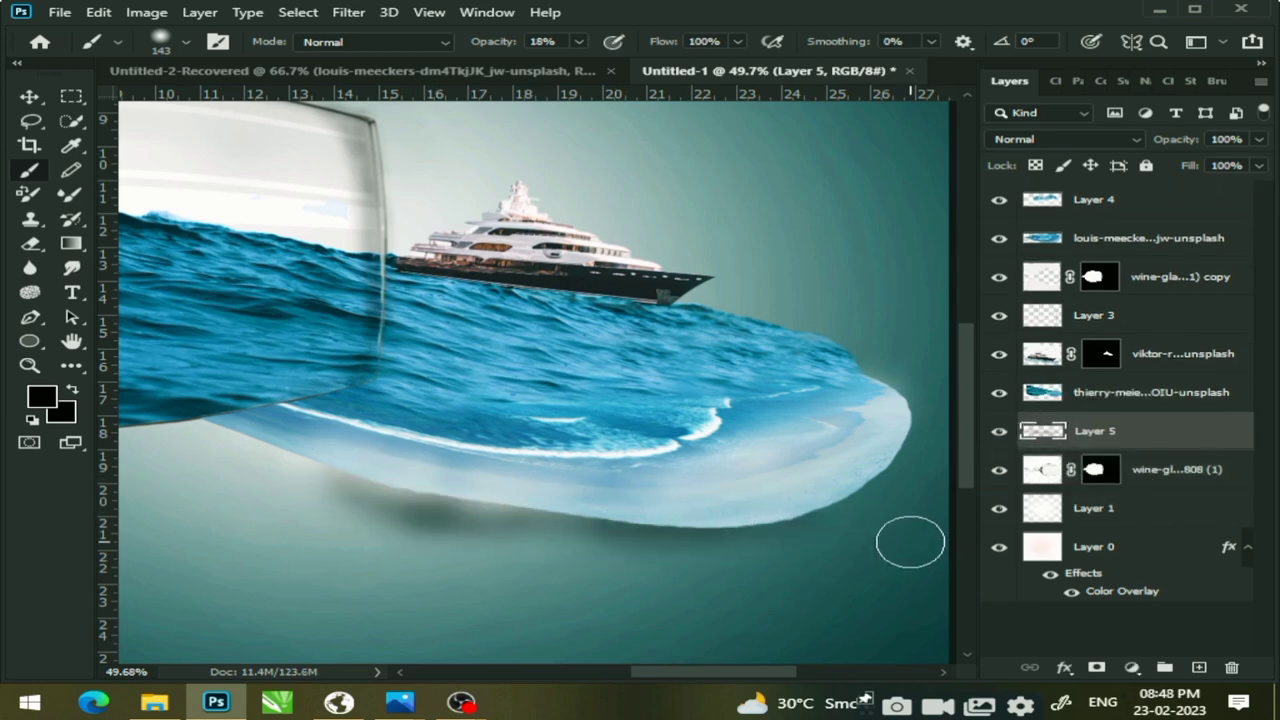
pyautogui.hotkey('ctrl', 'z')
pyautogui.hotkey('ctrl', 'z')
pyautogui.hotkey('ctrl', 'z')
pyautogui.hotkey('ctrl', 'z')
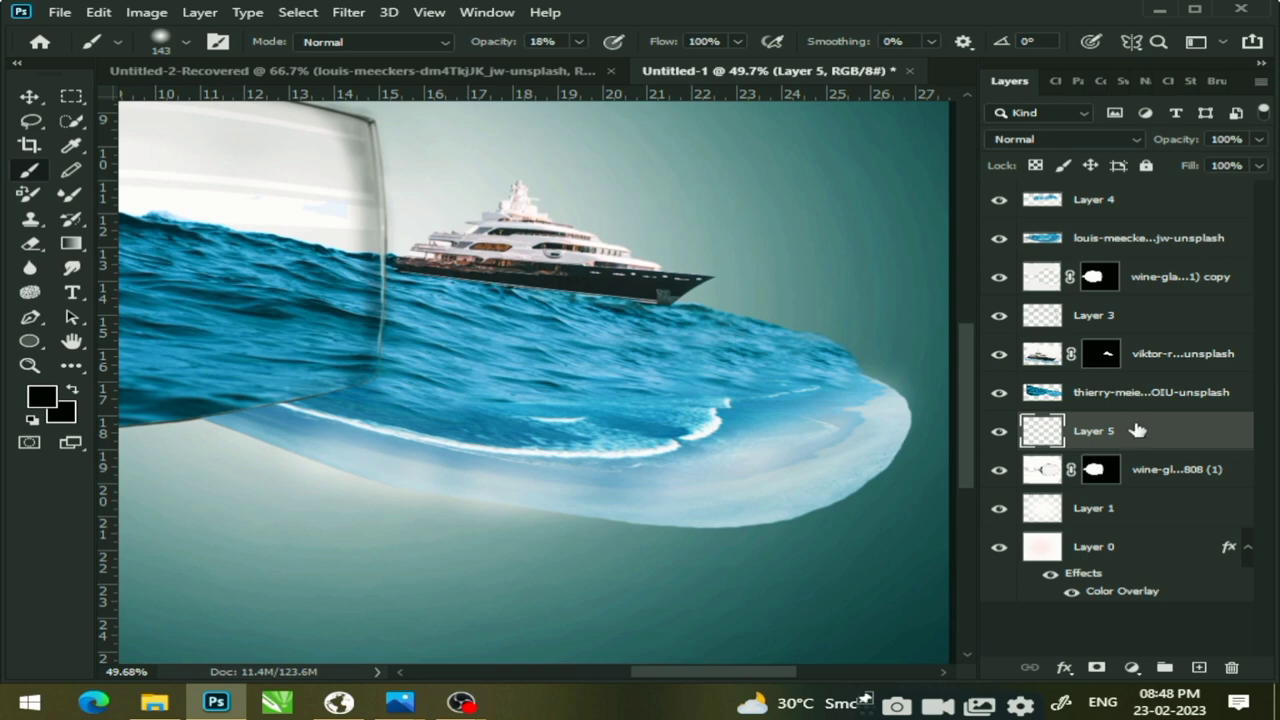
# Compare the wave, yacht and louis-meecke layers, then move Layer 5 above the wine glass copy
pyautogui.click(999, 392)
pyautogui.click(999, 392)
pyautogui.click(999, 353)
pyautogui.click(999, 353)
pyautogui.click(999, 238)
pyautogui.click(999, 238)
pyautogui.moveTo(1147, 450); pyautogui.dragTo(1110, 272)
pyautogui.click(999, 238)
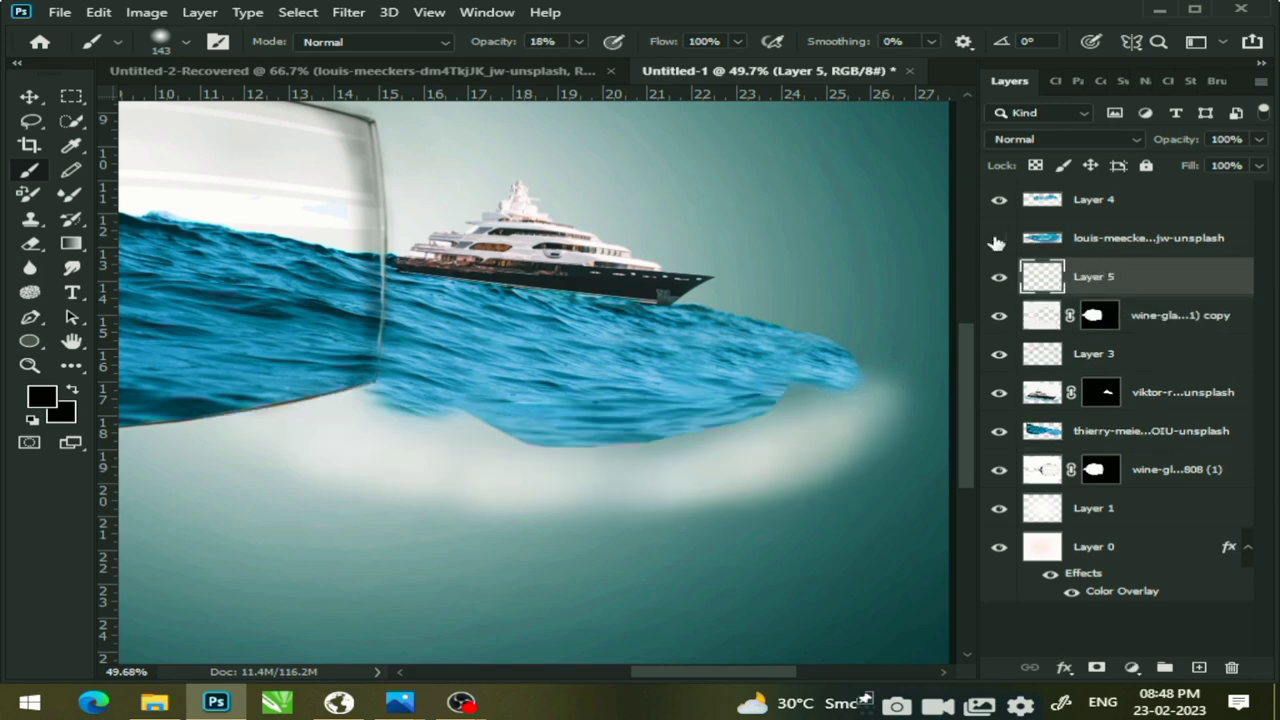
pyautogui.click(999, 238)
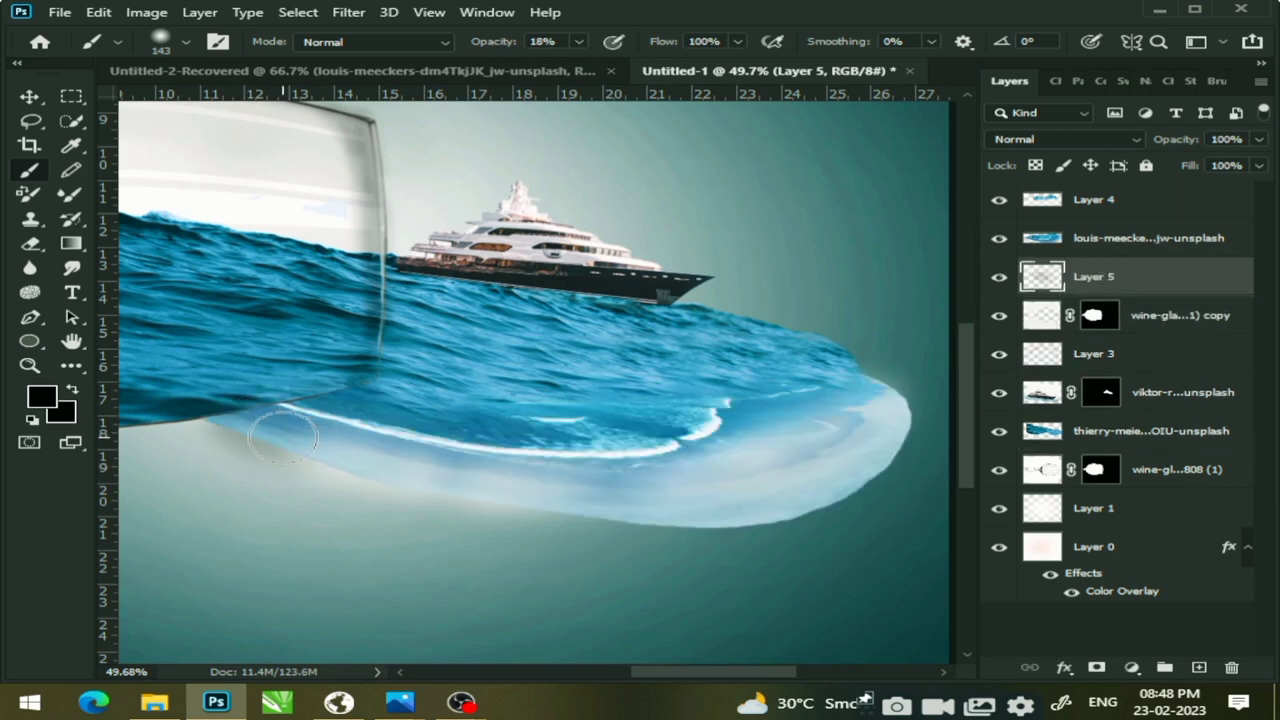
# Paint a soft black shadow along the wave's lower edge, darkening its right side
pyautogui.moveTo(250, 425); pyautogui.dragTo(420, 500)
pyautogui.moveTo(300, 440)
pyautogui.mouseDown()
pyautogui.moveTo(628, 512)
pyautogui.moveTo(528, 509)
pyautogui.moveTo(606, 529)
pyautogui.moveTo(711, 520)
pyautogui.moveTo(847, 460)
pyautogui.mouseUp()
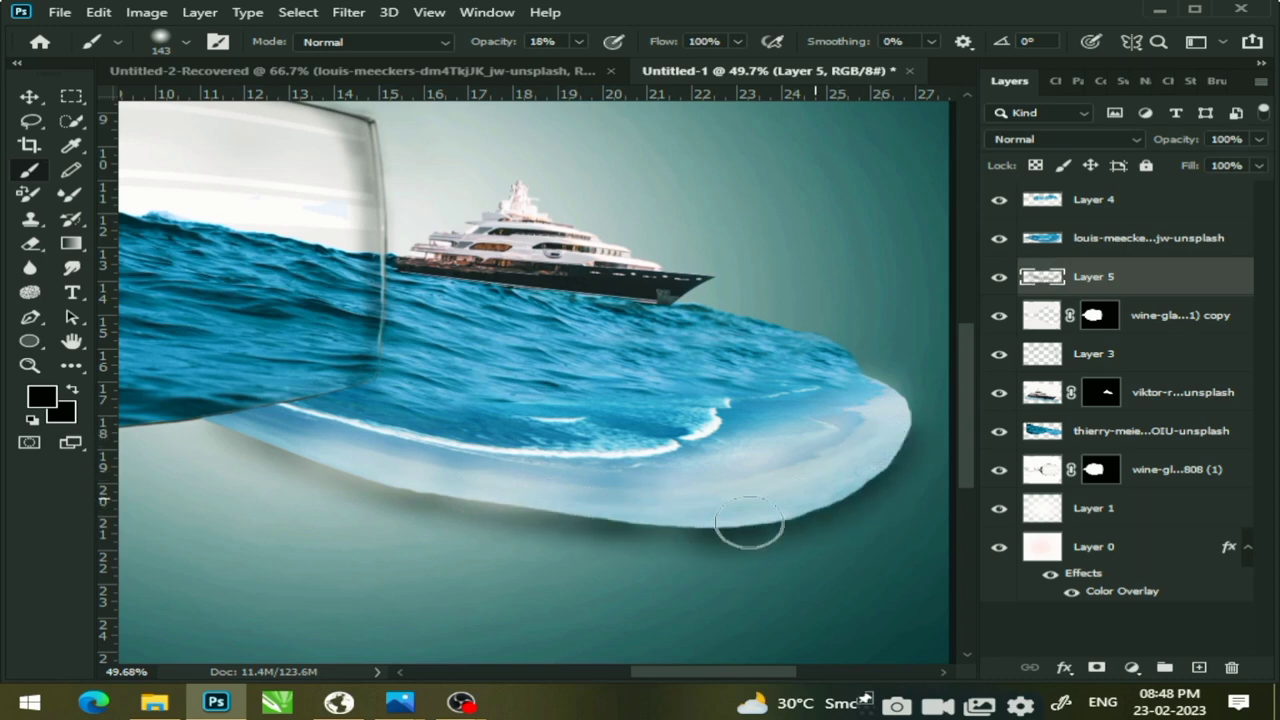
pyautogui.moveTo(749, 523); pyautogui.dragTo(534, 554)
pyautogui.hotkey('ctrl', 'z')
pyautogui.moveTo(900, 447)
pyautogui.mouseDown()
pyautogui.moveTo(766, 523)
pyautogui.moveTo(557, 534)
pyautogui.moveTo(371, 514)
pyautogui.moveTo(190, 405)
pyautogui.moveTo(300, 440)
pyautogui.moveTo(280, 450)
pyautogui.moveTo(505, 500)
pyautogui.moveTo(471, 514)
pyautogui.moveTo(768, 523)
pyautogui.moveTo(749, 520)
pyautogui.moveTo(847, 489)
pyautogui.moveTo(790, 518)
pyautogui.mouseUp()
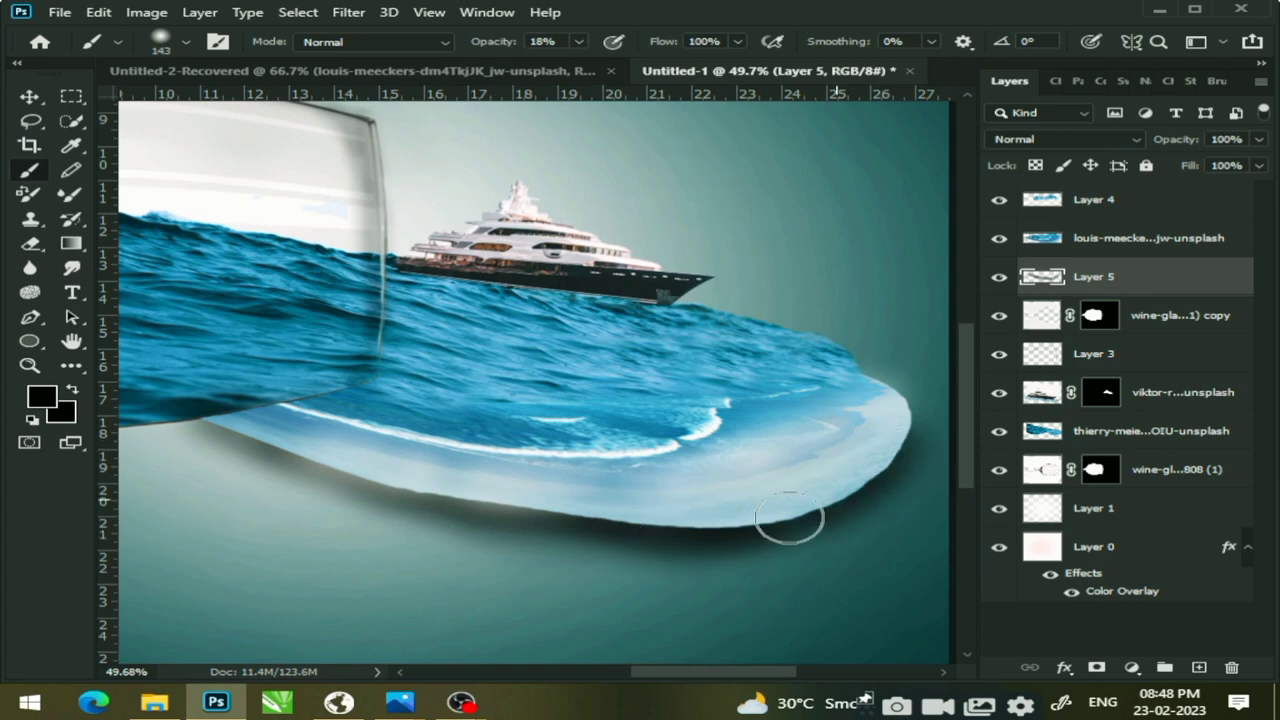
pyautogui.scroll(-3, 706, 474)
pyautogui.scroll(2, 920, 491)
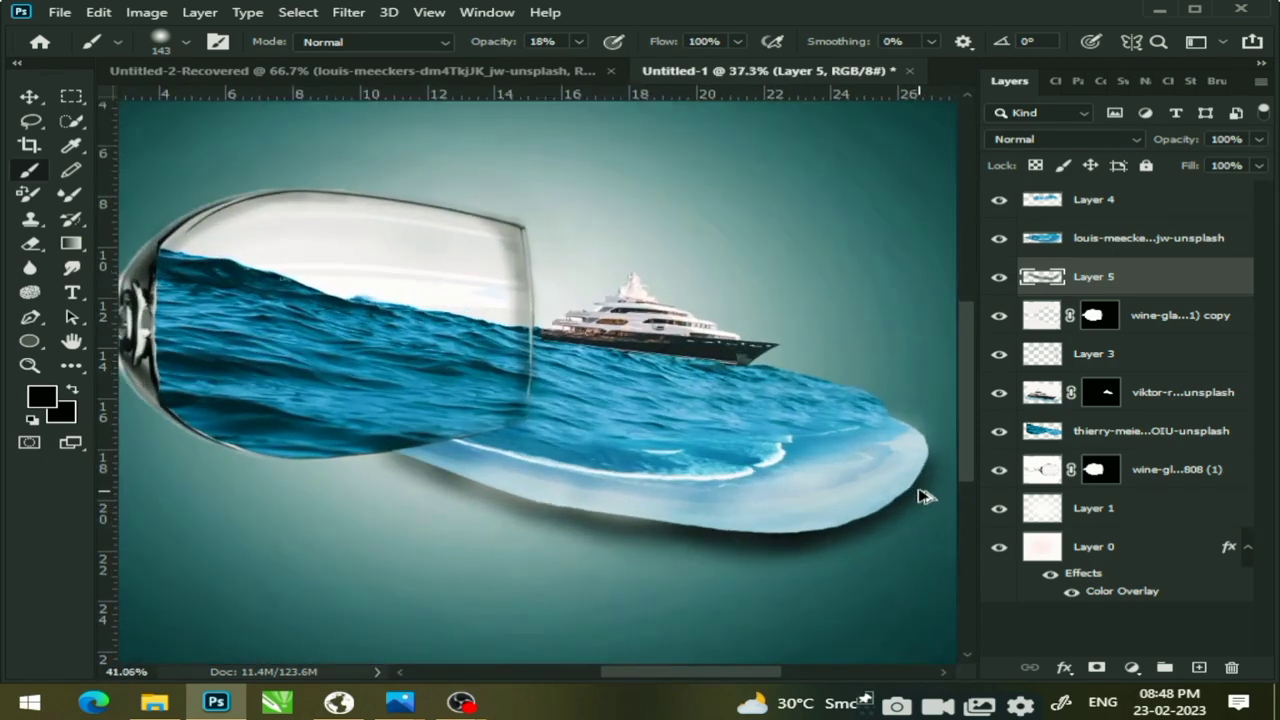
pyautogui.scroll(5, 930, 476)
# Darken the shadow along the wave's lower edge, erase a stray patch, and lower the boulders onto the wave
pyautogui.moveTo(930, 476)
pyautogui.mouseDown()
pyautogui.moveTo(849, 529)
pyautogui.moveTo(423, 594)
pyautogui.moveTo(549, 590)
pyautogui.mouseUp()
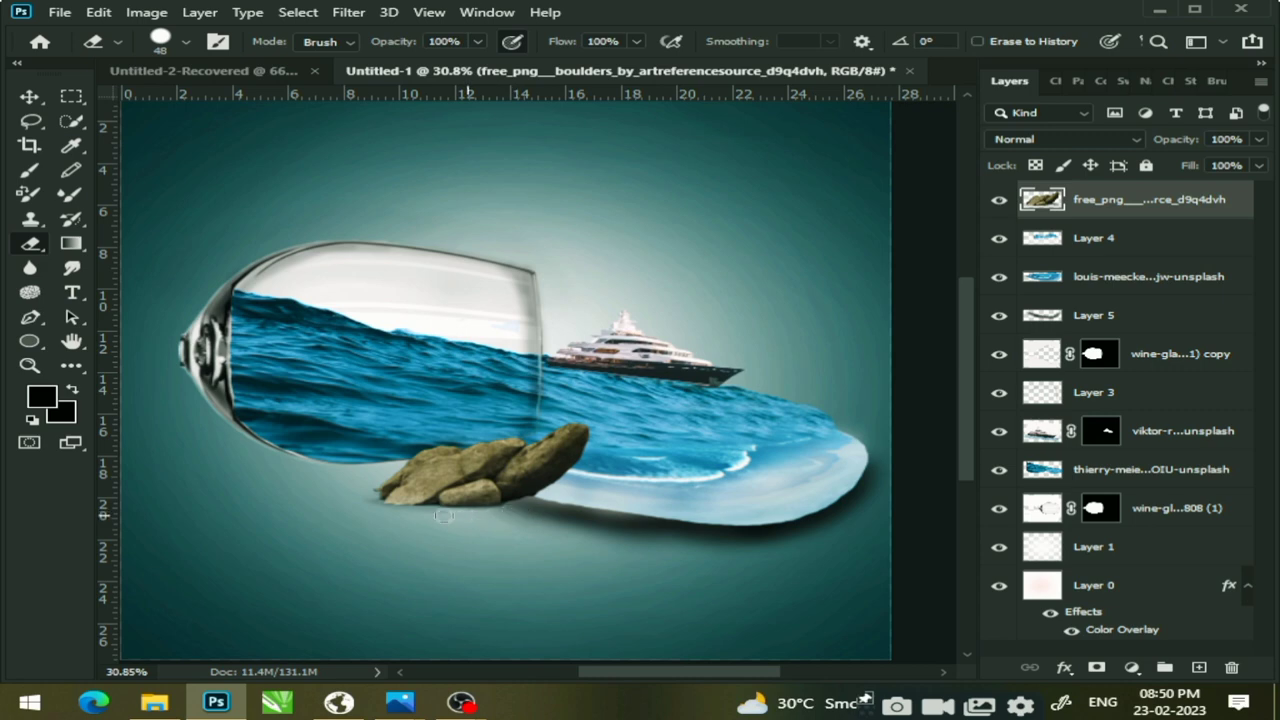
pyautogui.moveTo(443, 516); pyautogui.dragTo(262, 508)
pyautogui.click(29, 97)
pyautogui.moveTo(447, 485)
pyautogui.mouseDown()
pyautogui.moveTo(535, 510)
pyautogui.moveTo(495, 470)
pyautogui.mouseUp()
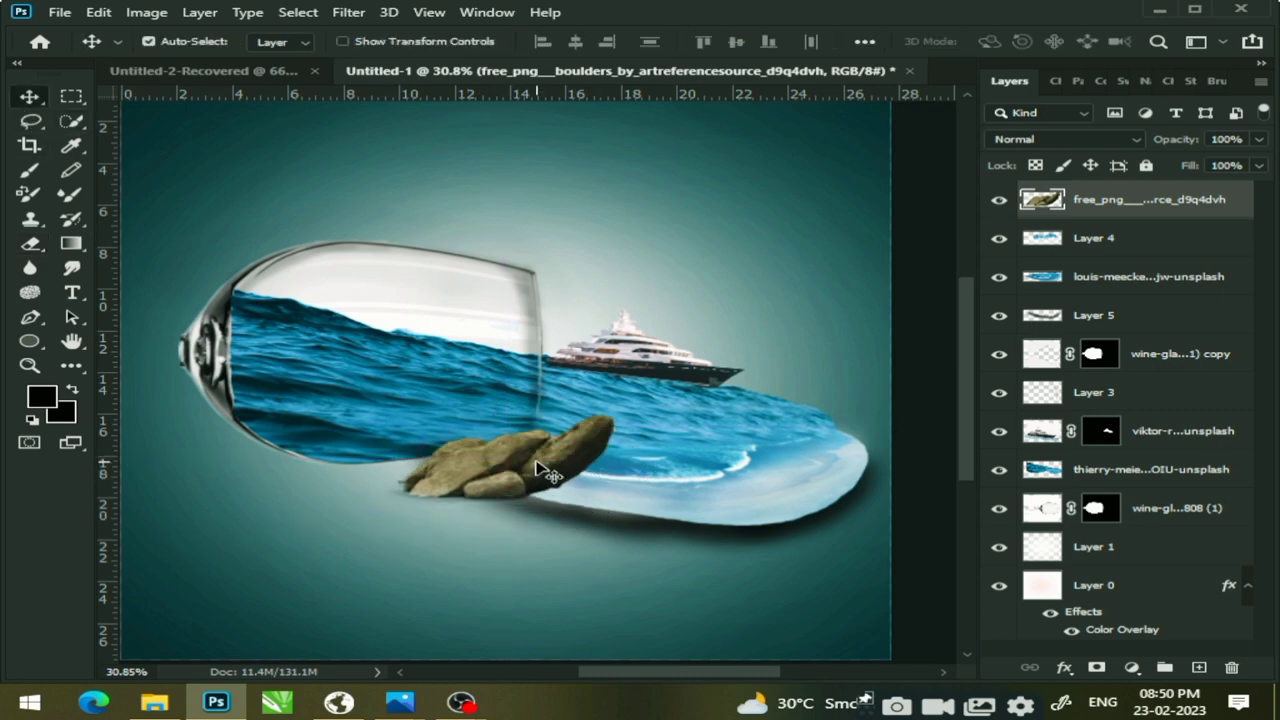
# Rotate the boulders about 20° clockwise and shrink them to about 76%
pyautogui.hotkey('ctrl', 't')
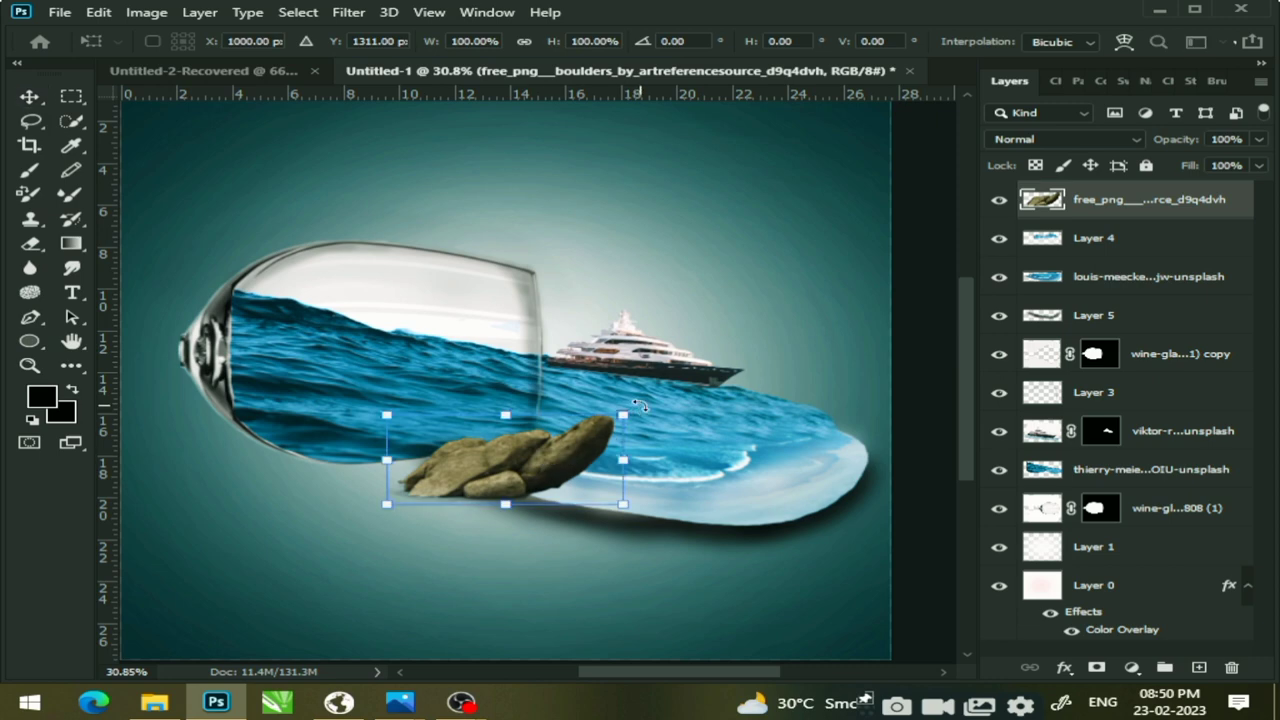
pyautogui.moveTo(636, 408); pyautogui.dragTo(645, 456)
pyautogui.moveTo(497, 480); pyautogui.dragTo(505, 488)
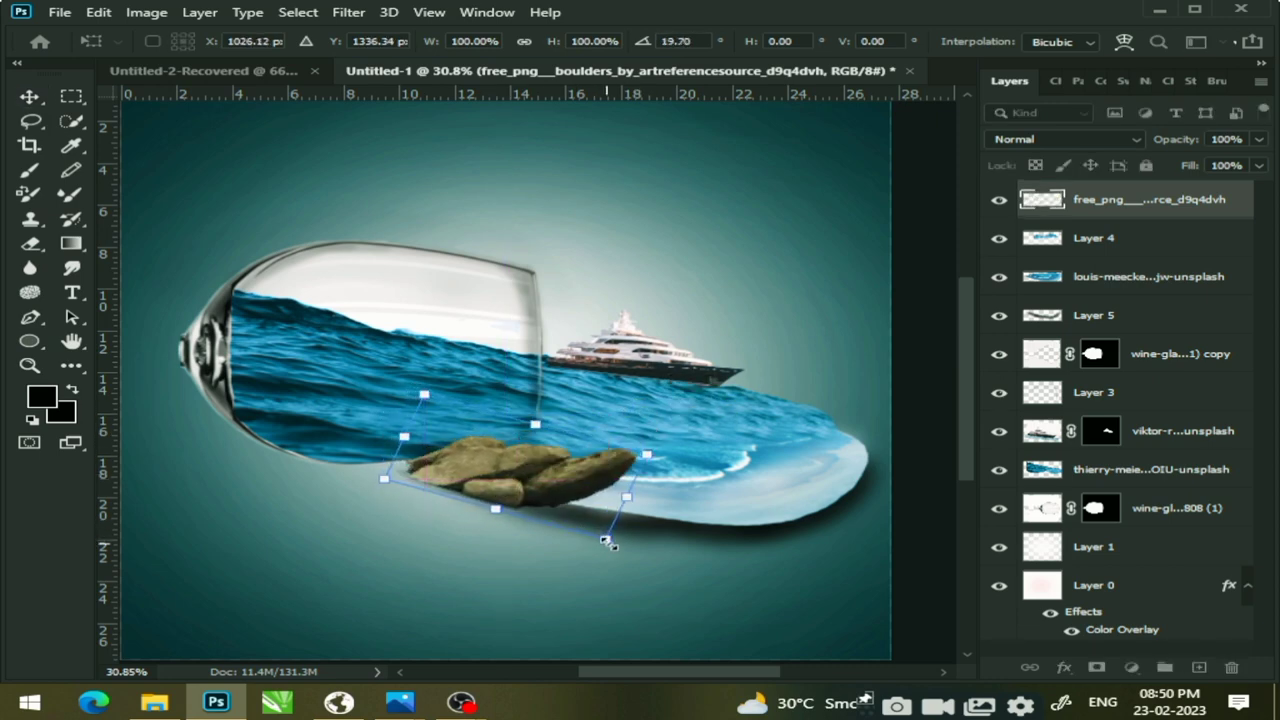
pyautogui.moveTo(605, 538); pyautogui.dragTo(520, 487)
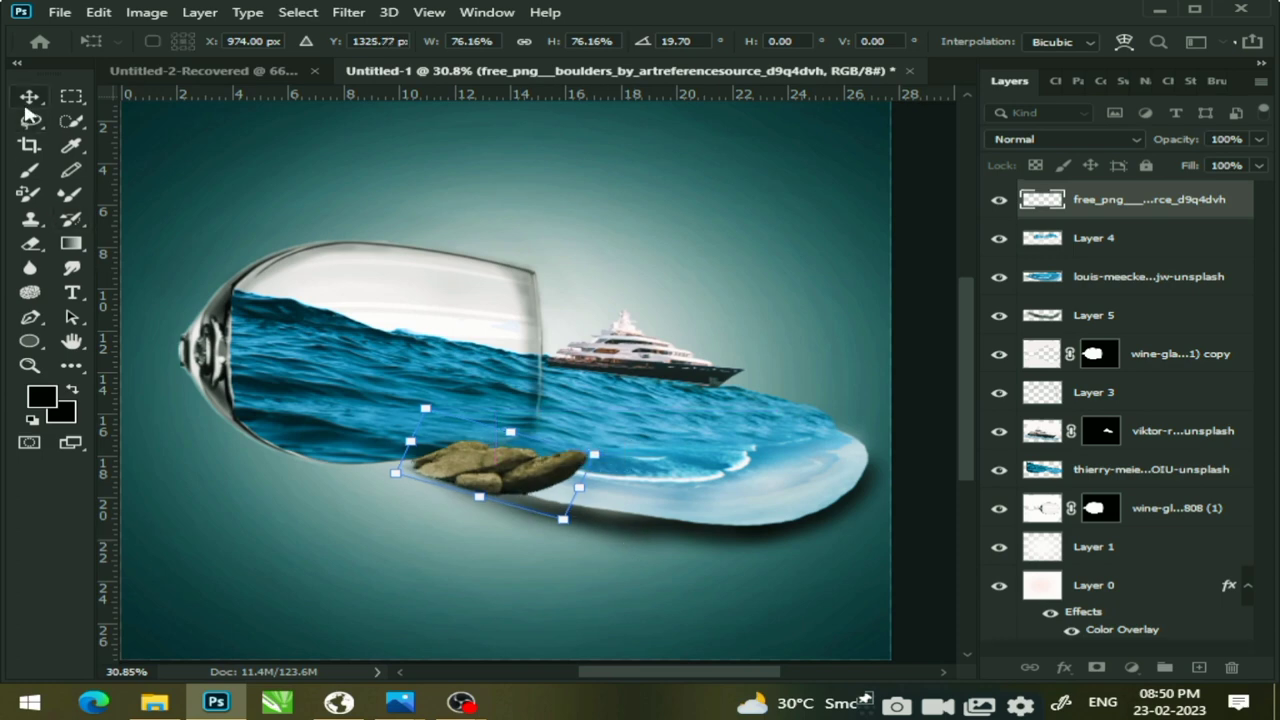
pyautogui.press('Return')
# Shift the boulders up and left toward the glass and enlarge them to about 114%
pyautogui.click(485, 515)
pyautogui.click(505, 480)
pyautogui.click(537, 478)
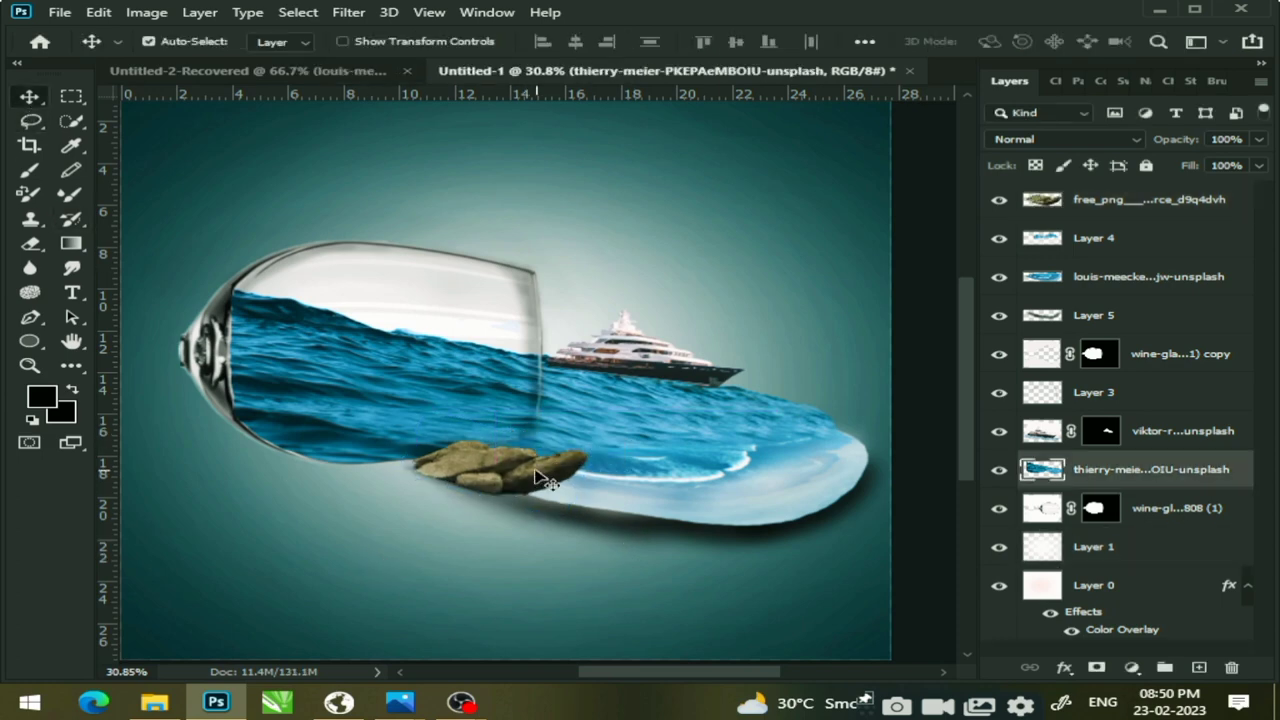
pyautogui.moveTo(537, 478); pyautogui.dragTo(502, 458)
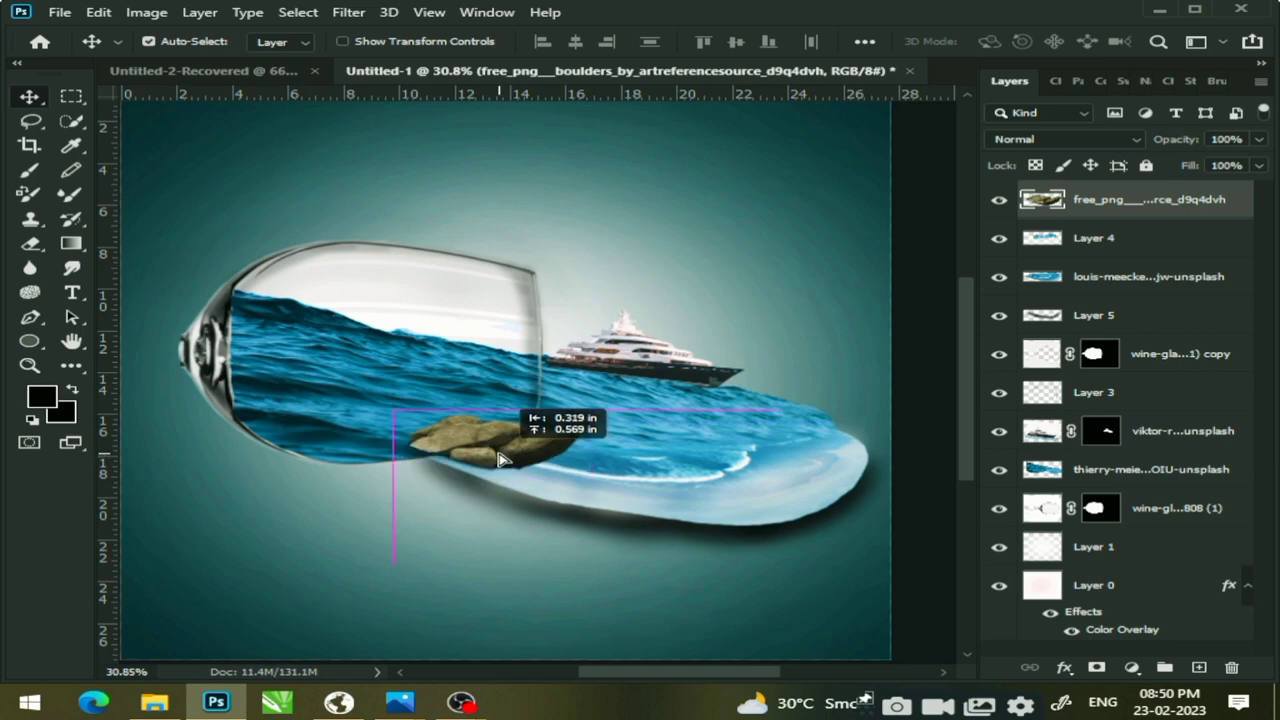
pyautogui.hotkey('ctrl', 't')
pyautogui.moveTo(579, 474); pyautogui.dragTo(604, 484)
pyautogui.moveTo(560, 445); pyautogui.dragTo(560, 452)
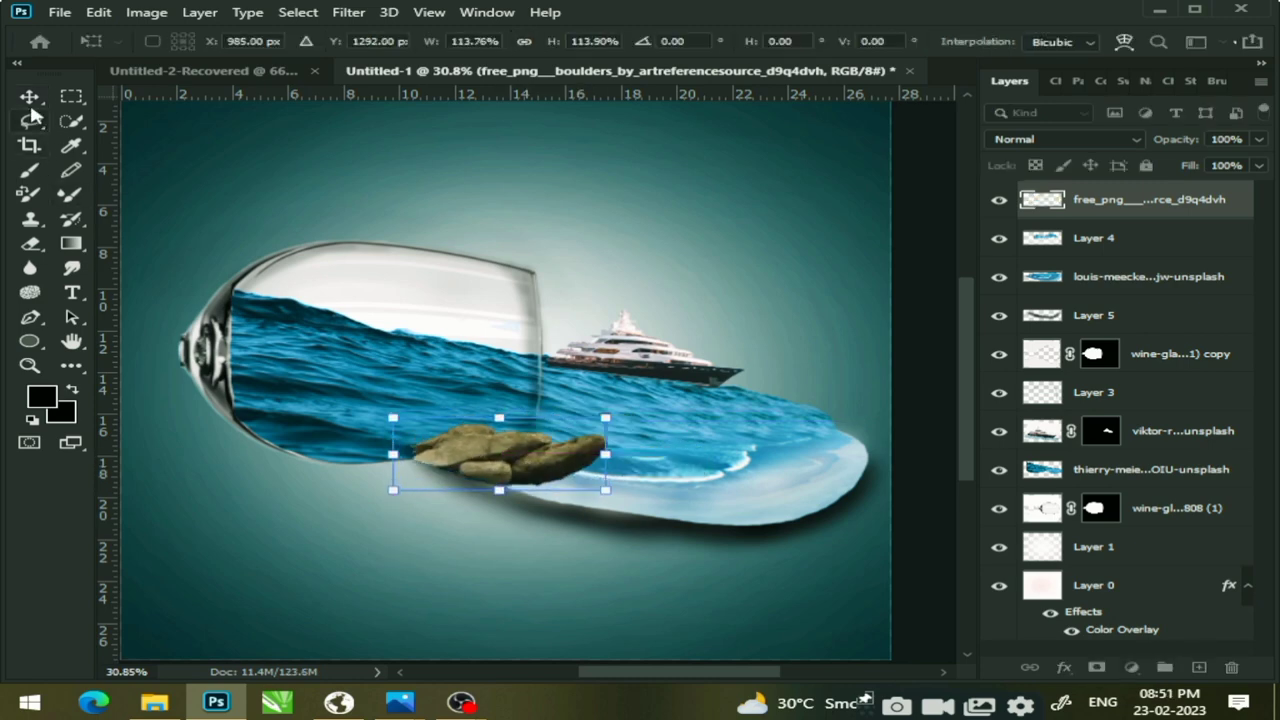
pyautogui.press('Return')
# Nudge the boulders slightly down and rotate them about 7.6° counterclockwise
pyautogui.click(417, 477)
pyautogui.moveTo(491, 471); pyautogui.dragTo(491, 482)
pyautogui.hotkey('ctrl', 't')
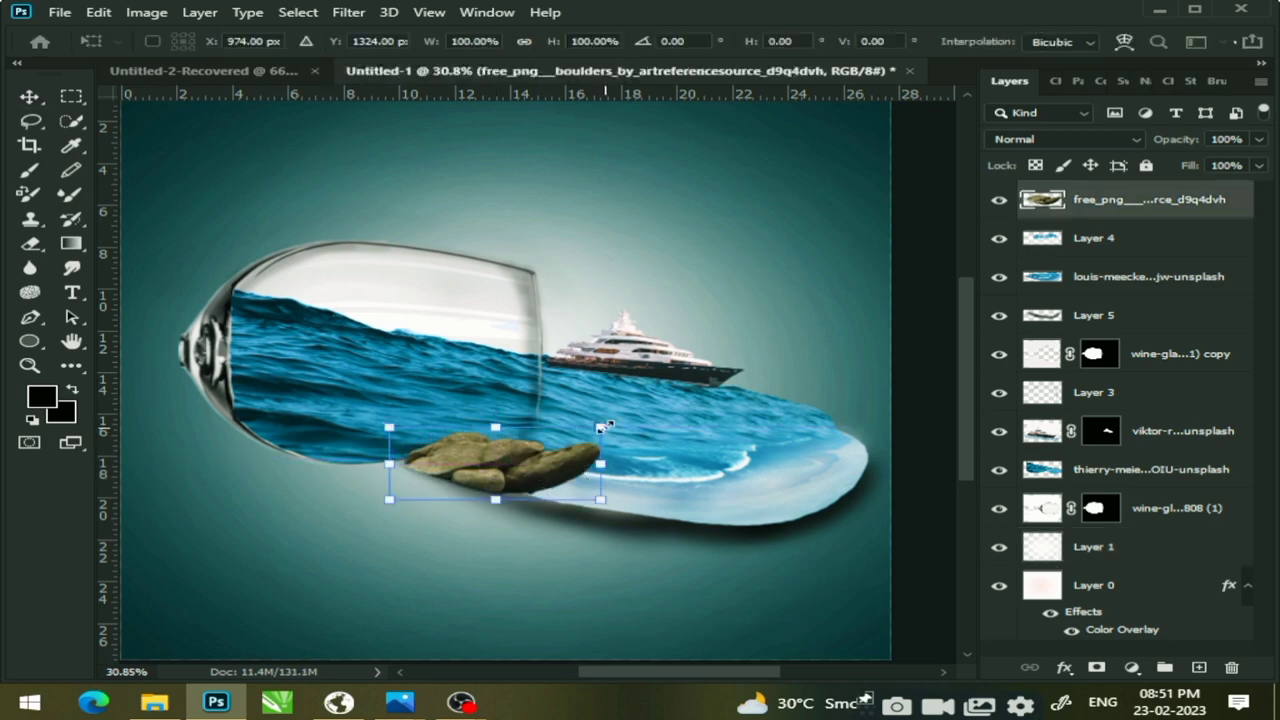
pyautogui.moveTo(620, 418); pyautogui.dragTo(613, 402)
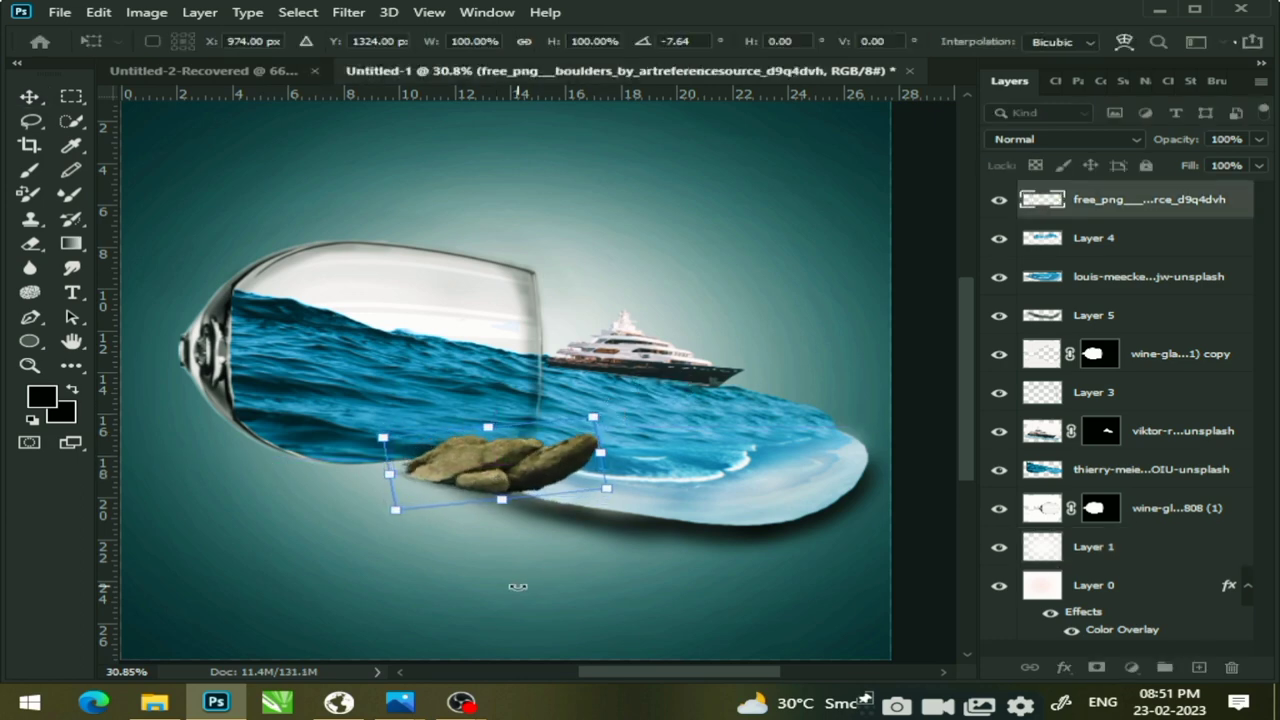
pyautogui.click(30, 100)
pyautogui.click(383, 537)
pyautogui.click(483, 493)
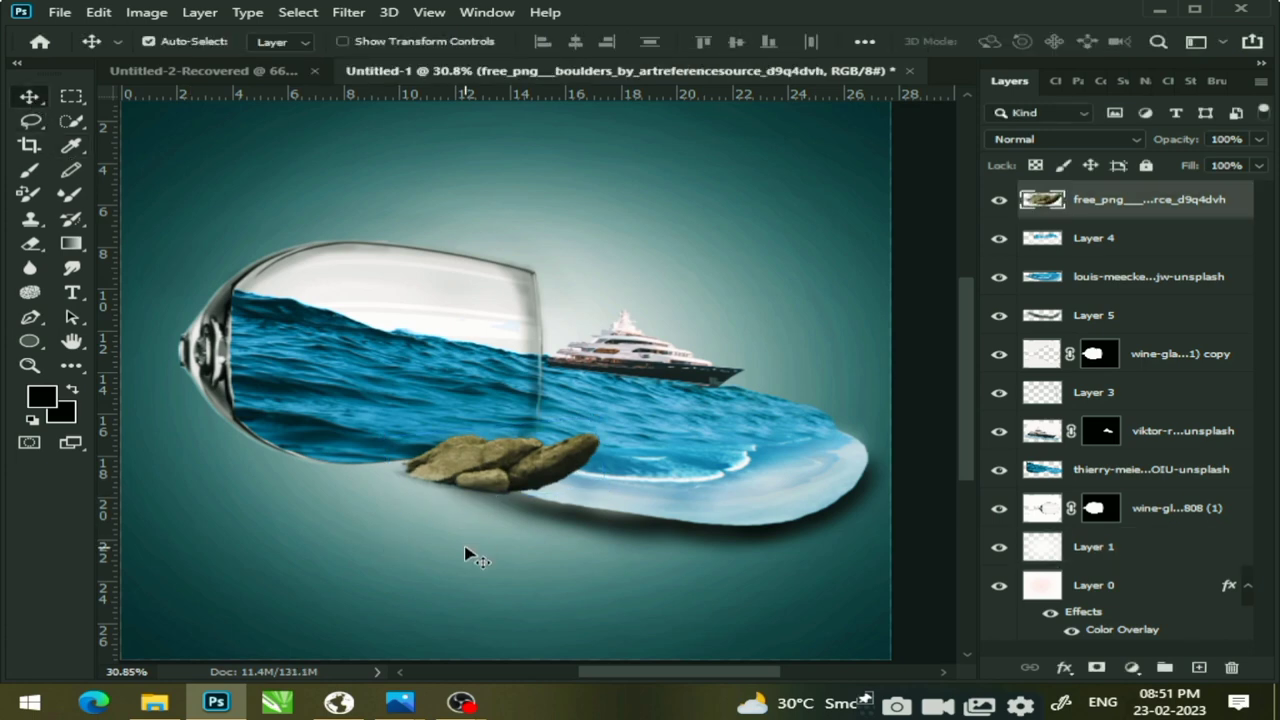
# Drag birds_07 from Downloads into the composite and place it above the yacht
pyautogui.click(154, 703)
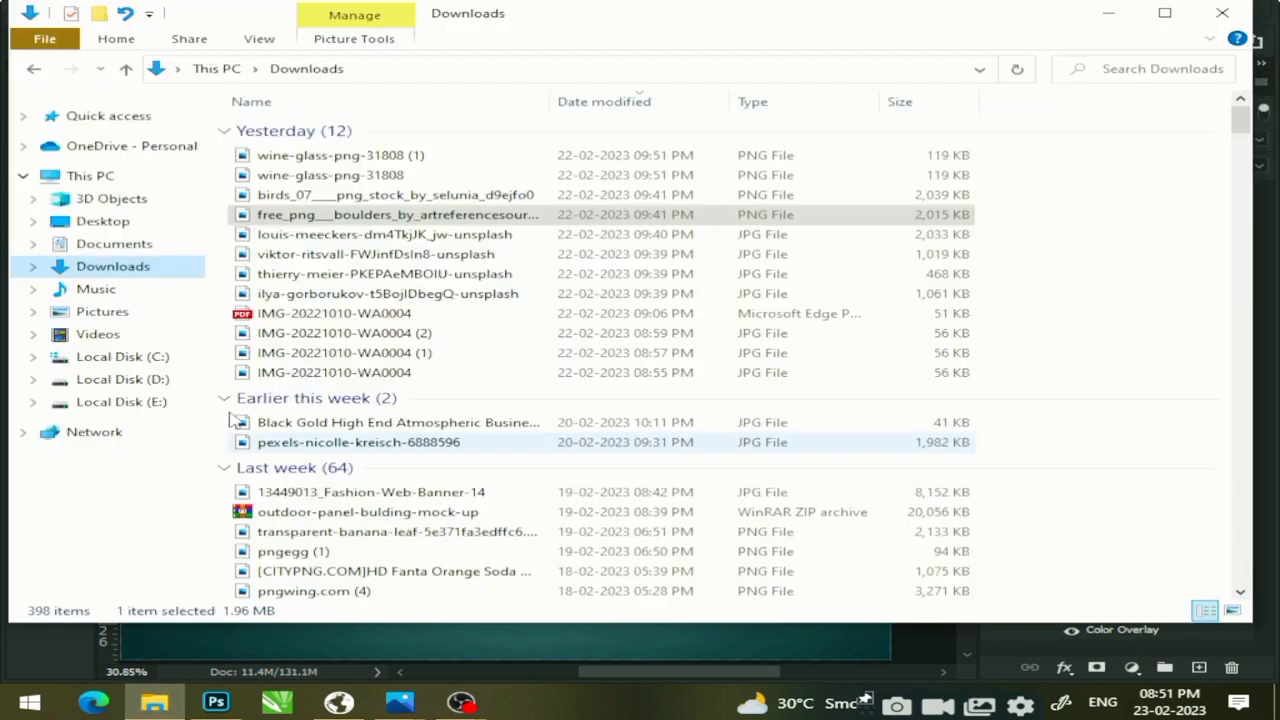
pyautogui.moveTo(290, 195); pyautogui.dragTo(295, 205)
pyautogui.moveTo(300, 195)
pyautogui.mouseDown()
pyautogui.moveTo(222, 703)
pyautogui.moveTo(610, 245)
pyautogui.mouseUp()
pyautogui.moveTo(517, 381); pyautogui.dragTo(677, 287)
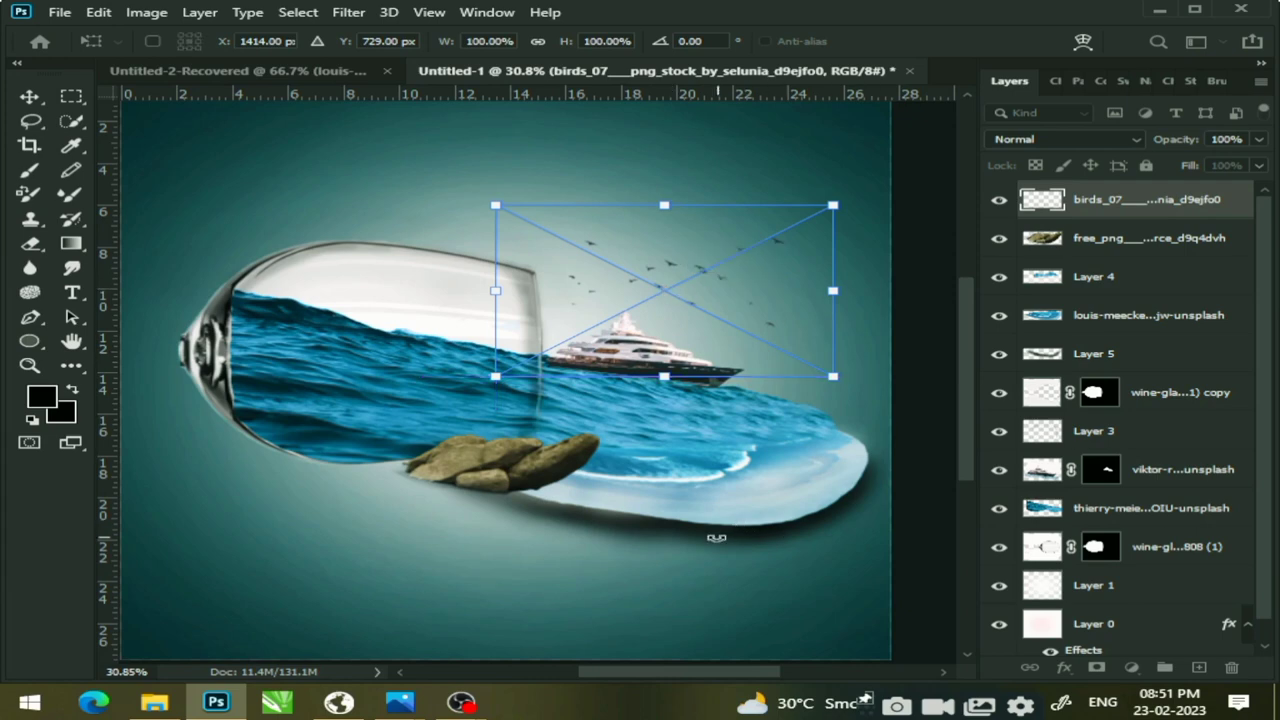
# Commit the birds' placement above the yacht without applying a filter, then select Layer 1
pyautogui.click(352, 12)
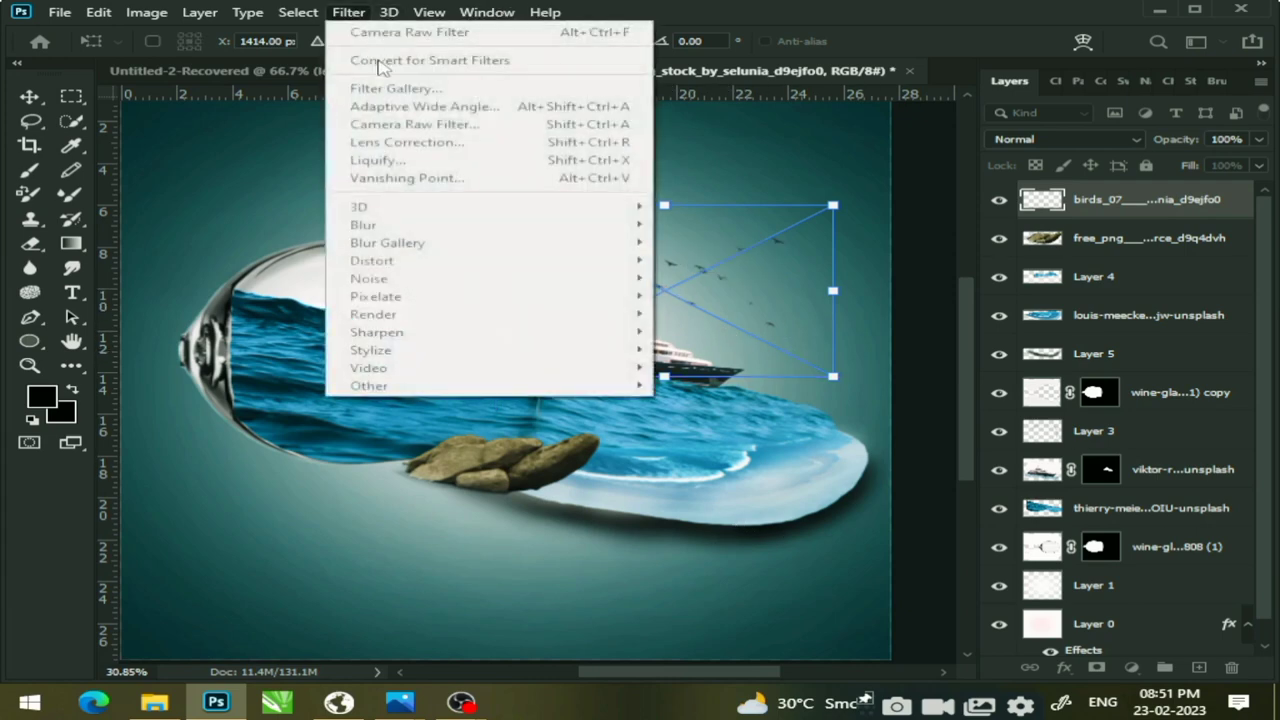
pyautogui.click(768, 178)
pyautogui.press('Return')
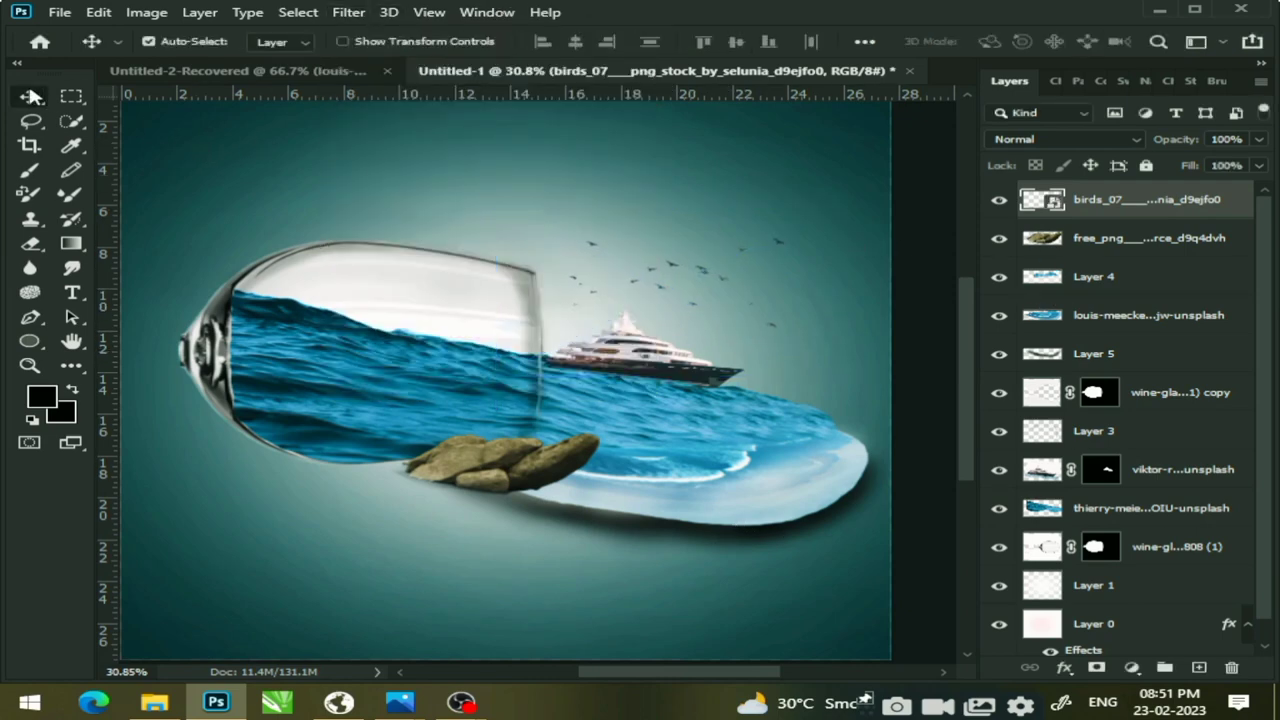
pyautogui.click(672, 270)
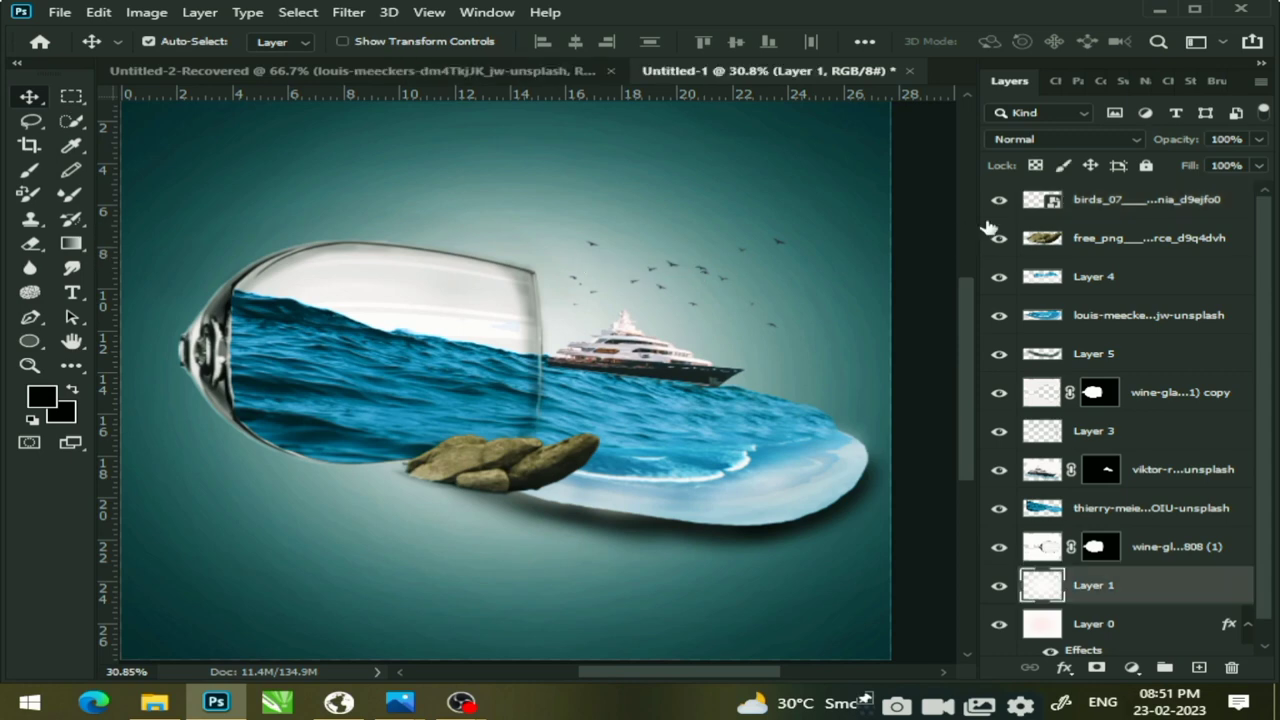
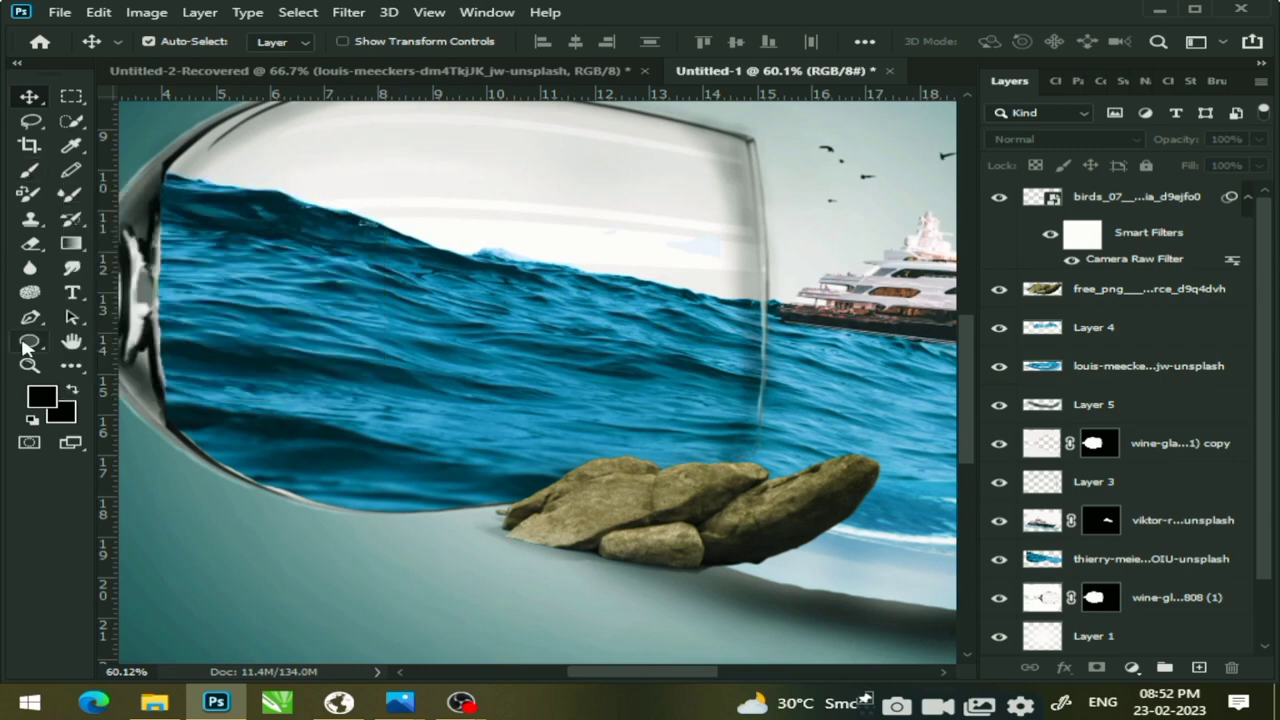
# Draw a long, flat black ellipse beneath the wine glass
pyautogui.click(29, 340)
pyautogui.scroll(-1, 406, 448)
pyautogui.scroll(-2, 237, 523)
pyautogui.scroll(2, 180, 478)
pyautogui.moveTo(178, 478); pyautogui.dragTo(524, 496)
pyautogui.click(29, 96)
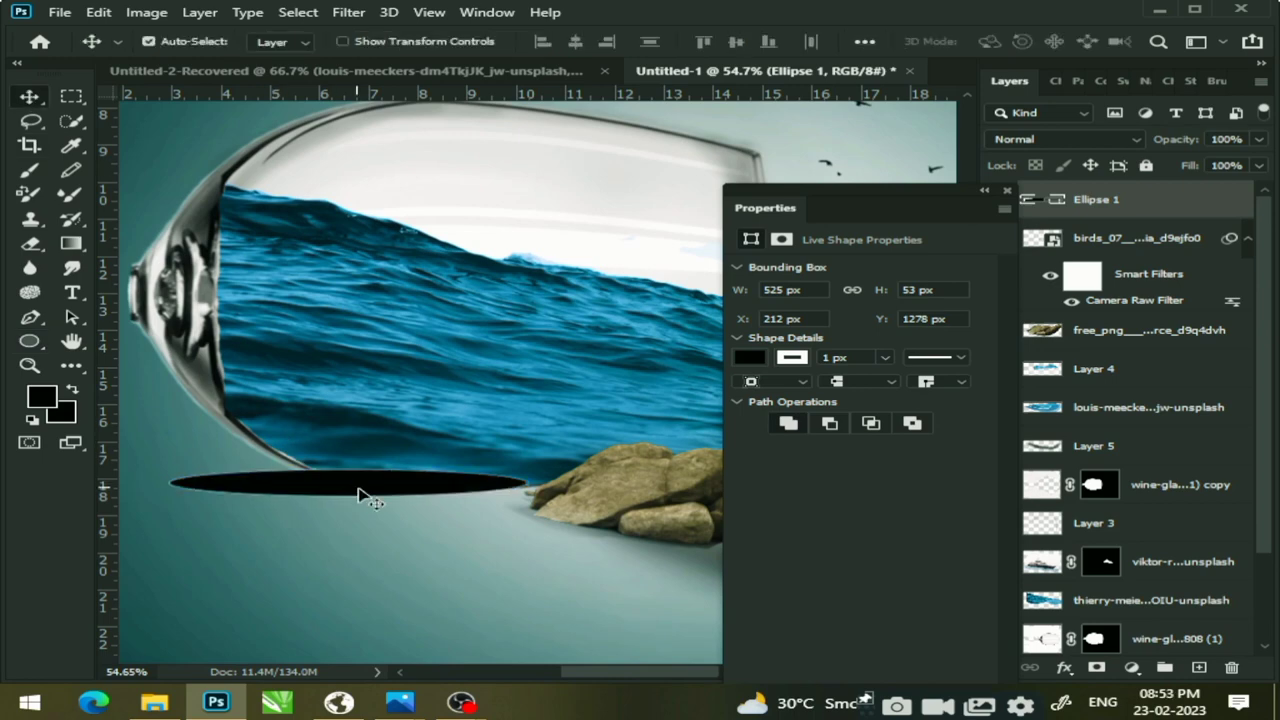
pyautogui.moveTo(358, 490)
pyautogui.mouseDown()
pyautogui.moveTo(374, 517)
pyautogui.moveTo(394, 518)
pyautogui.mouseUp()
# Remove the ellipse's outline, put Ellipse 1 below the rocks layer, and set it against the rocks
pyautogui.click(787, 364)
pyautogui.click(766, 396)
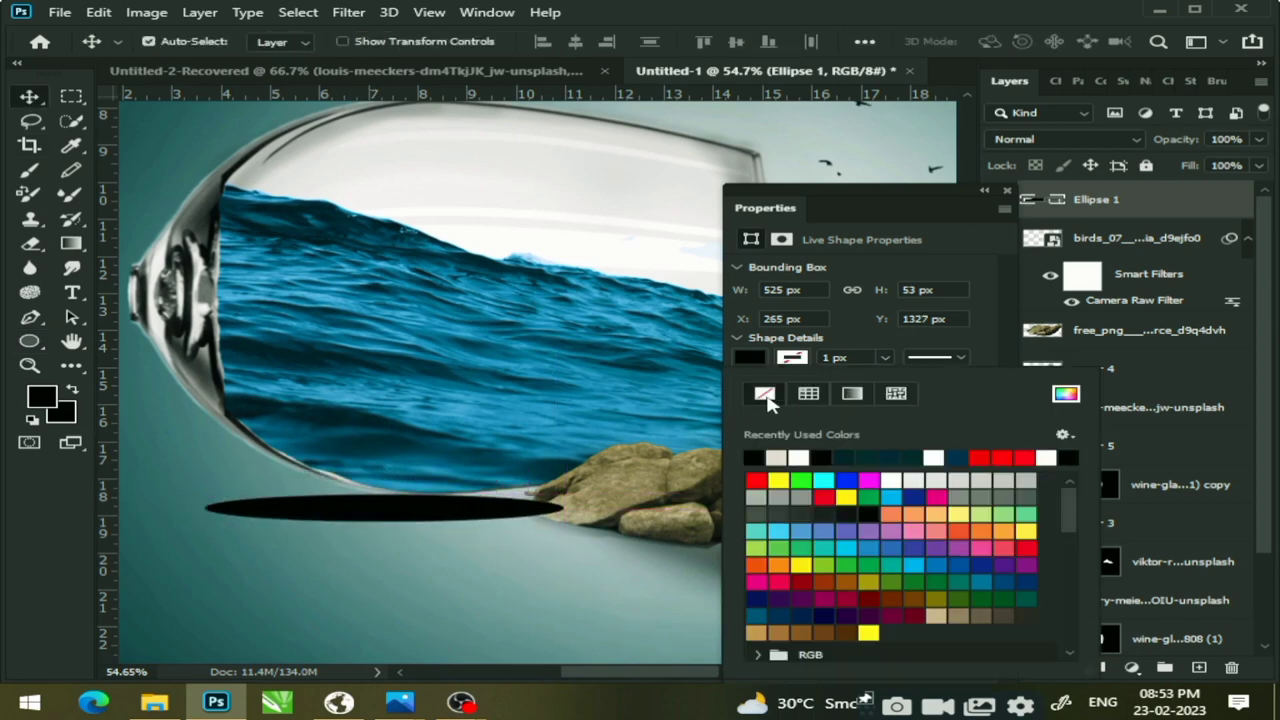
pyautogui.click(1006, 190)
pyautogui.click(1006, 190)
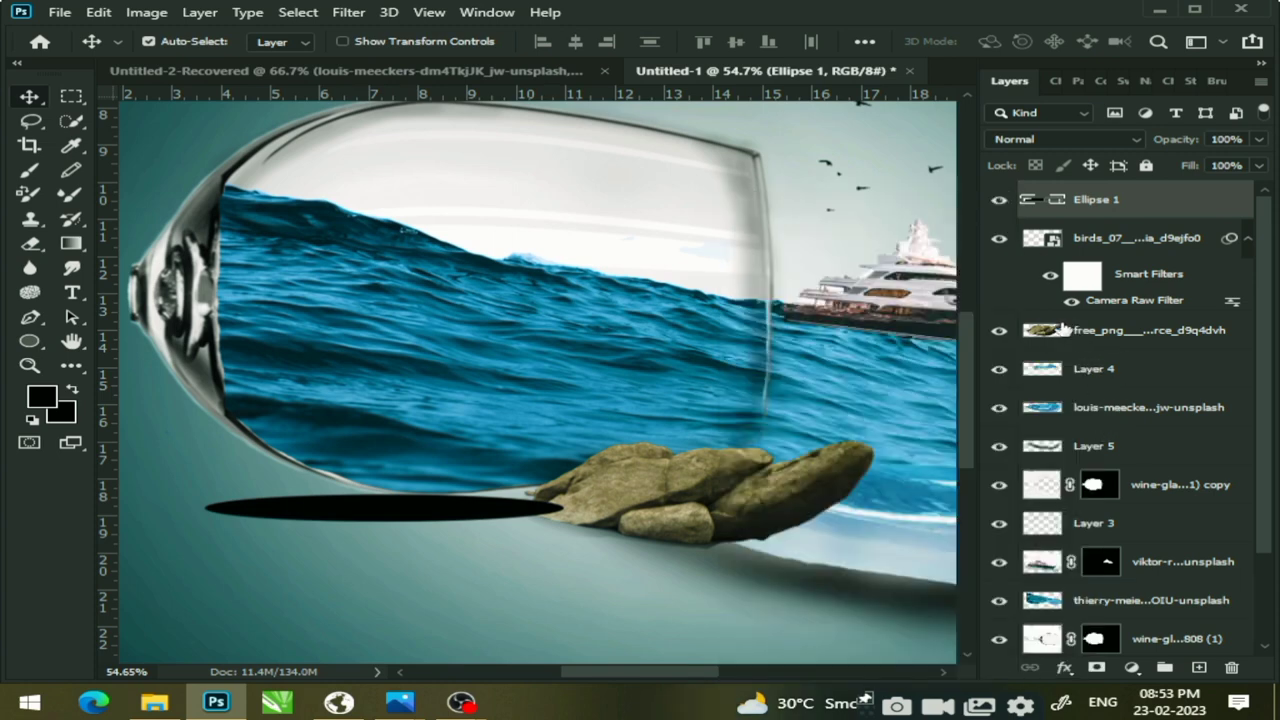
pyautogui.moveTo(1108, 212); pyautogui.dragTo(1100, 346)
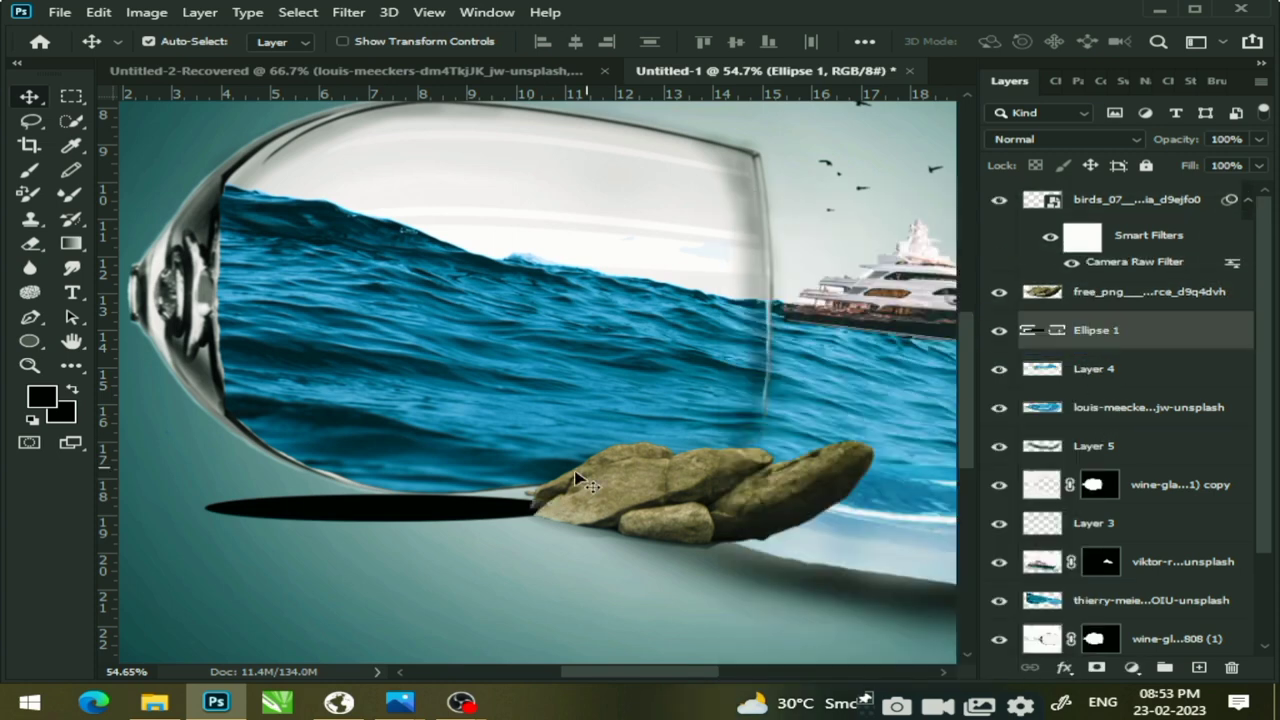
pyautogui.moveTo(393, 520); pyautogui.dragTo(402, 527)
# Convert the ellipse for Smart Filters and apply a Gaussian Blur with radius 24.9
pyautogui.click(360, 14)
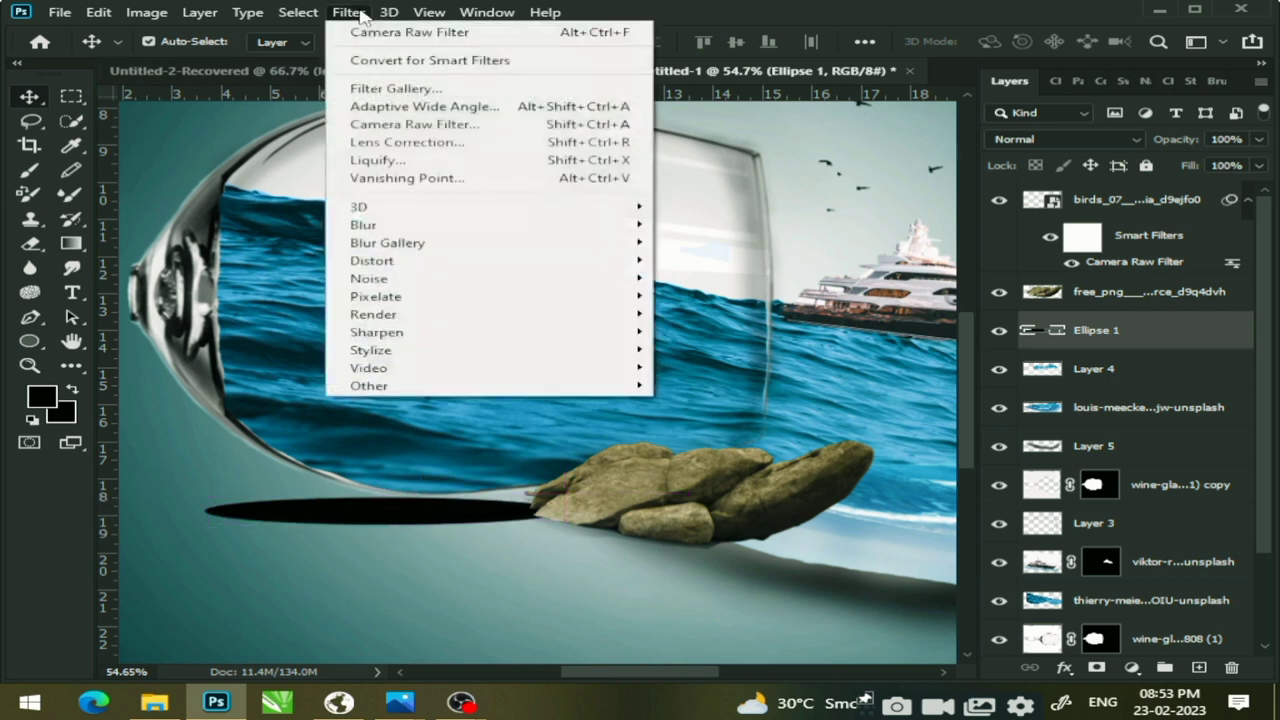
pyautogui.click(388, 61)
pyautogui.click(613, 265)
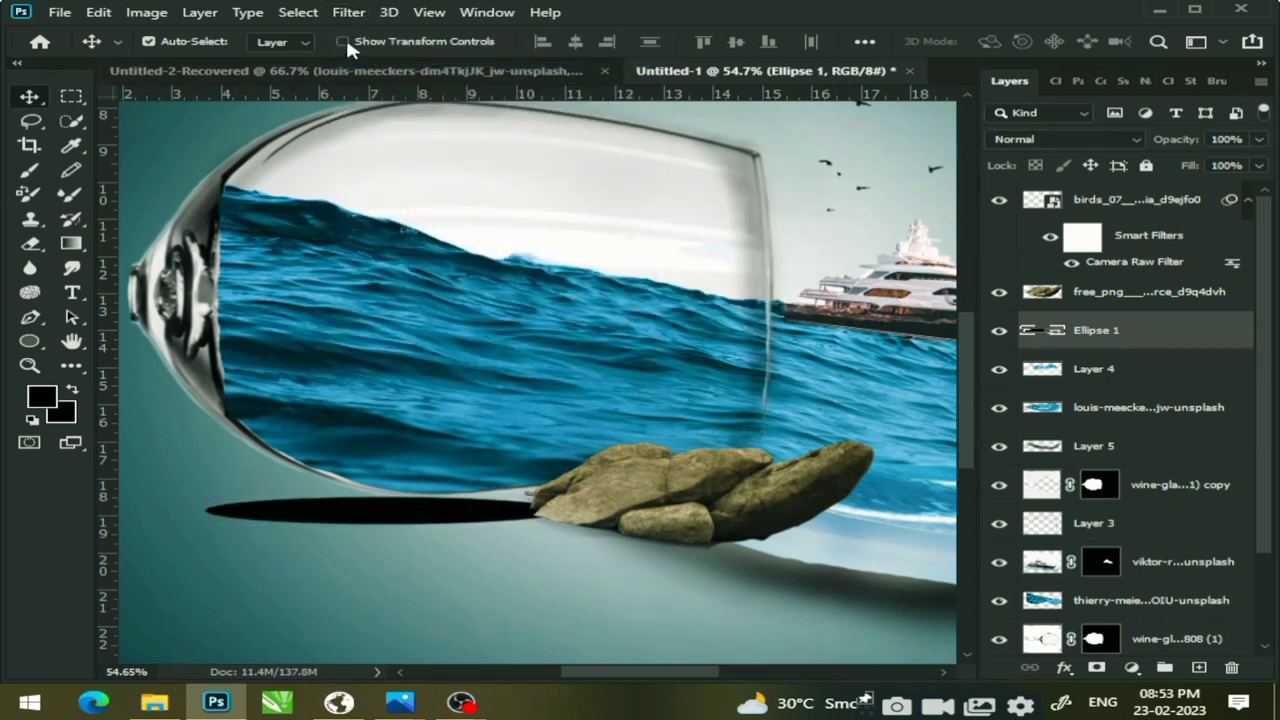
pyautogui.click(367, 10)
pyautogui.moveTo(363, 224)
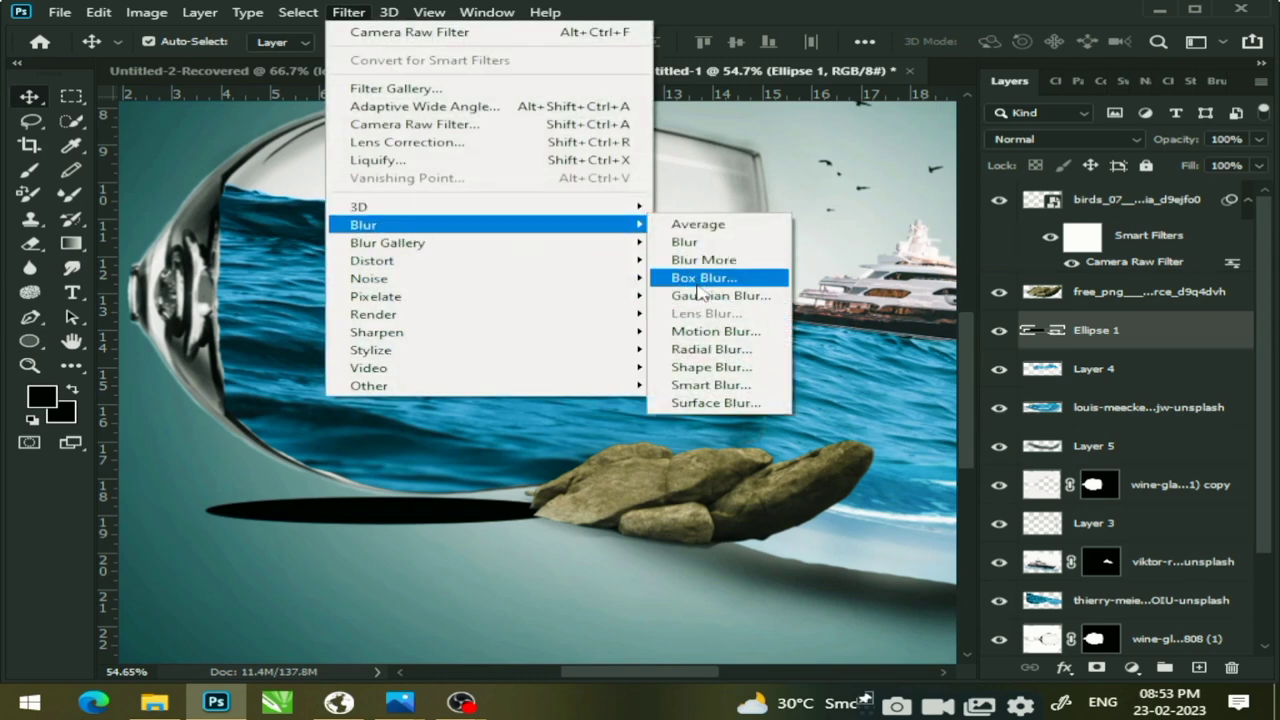
pyautogui.click(744, 292)
pyautogui.moveTo(938, 420); pyautogui.dragTo(965, 422)
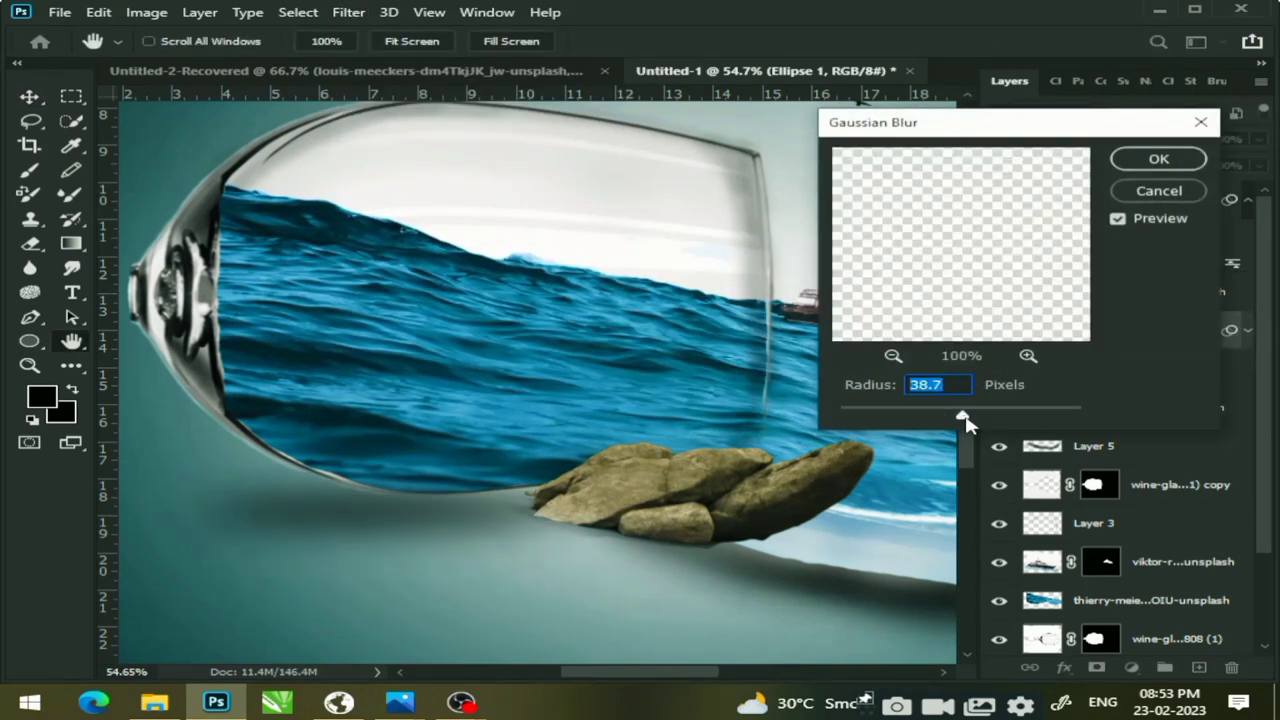
pyautogui.moveTo(953, 411); pyautogui.dragTo(923, 417)
pyautogui.click(1165, 155)
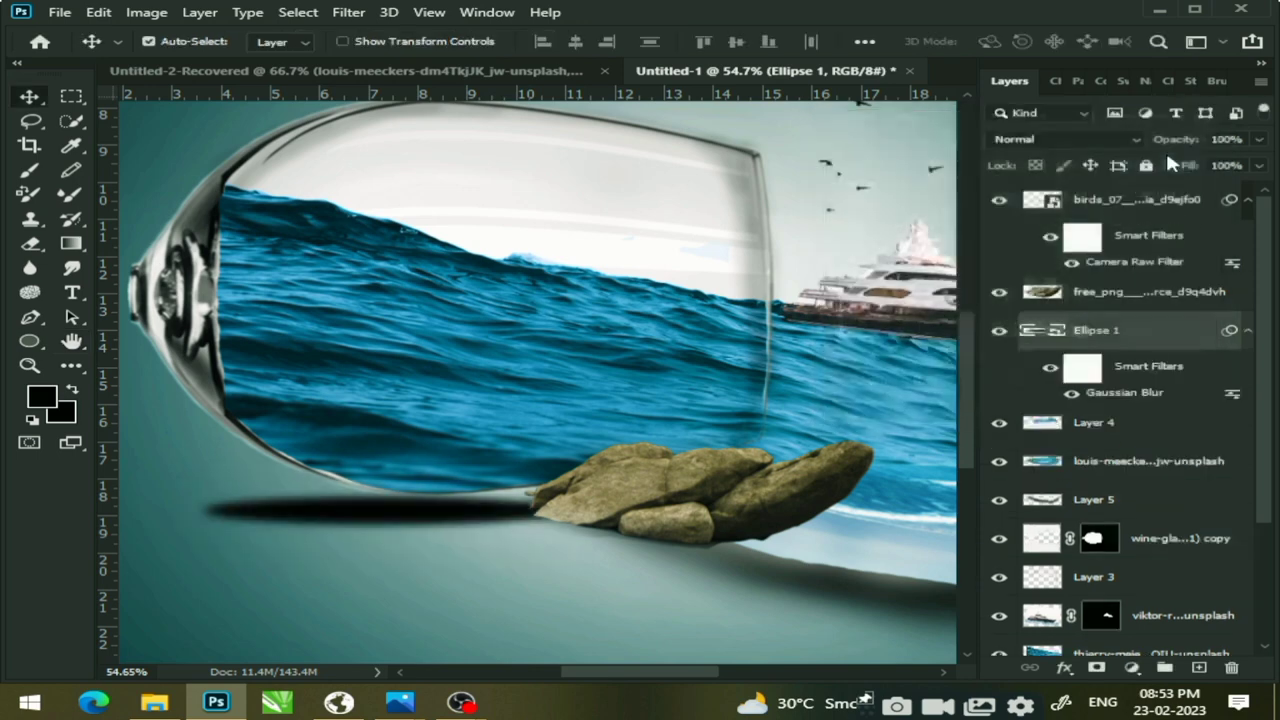
# Warp the shadow: bulge its top edge and pull out and reshape its left tip
pyautogui.hotkey('ctrl', 't')
pyautogui.rightClick(337, 514)
pyautogui.click(398, 392)
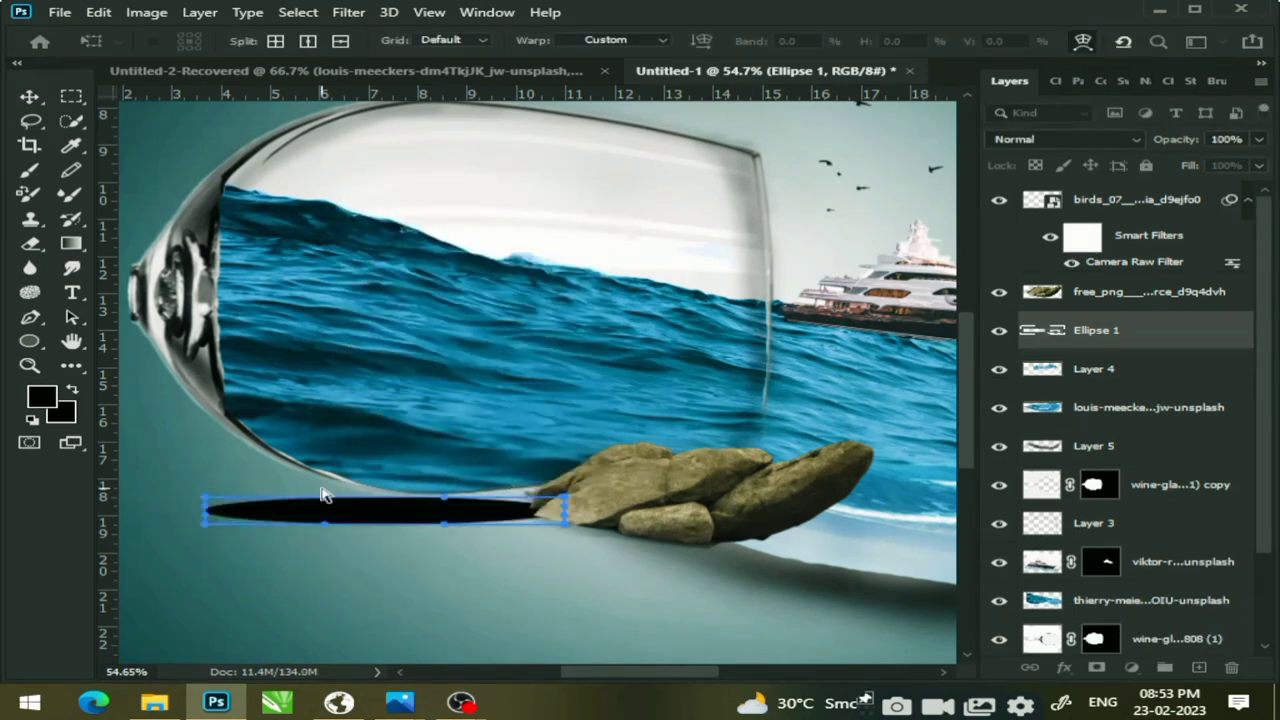
pyautogui.moveTo(325, 497); pyautogui.dragTo(447, 512)
pyautogui.moveTo(254, 494); pyautogui.dragTo(157, 471)
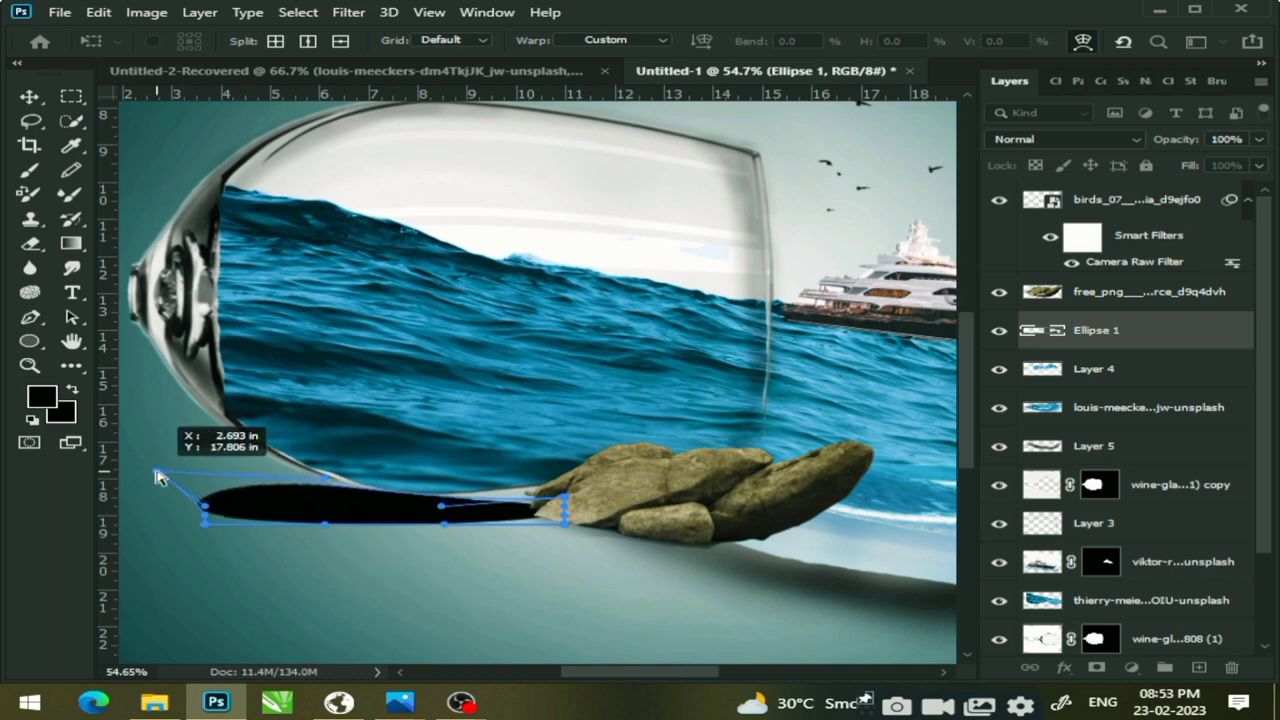
pyautogui.moveTo(206, 523); pyautogui.dragTo(138, 503)
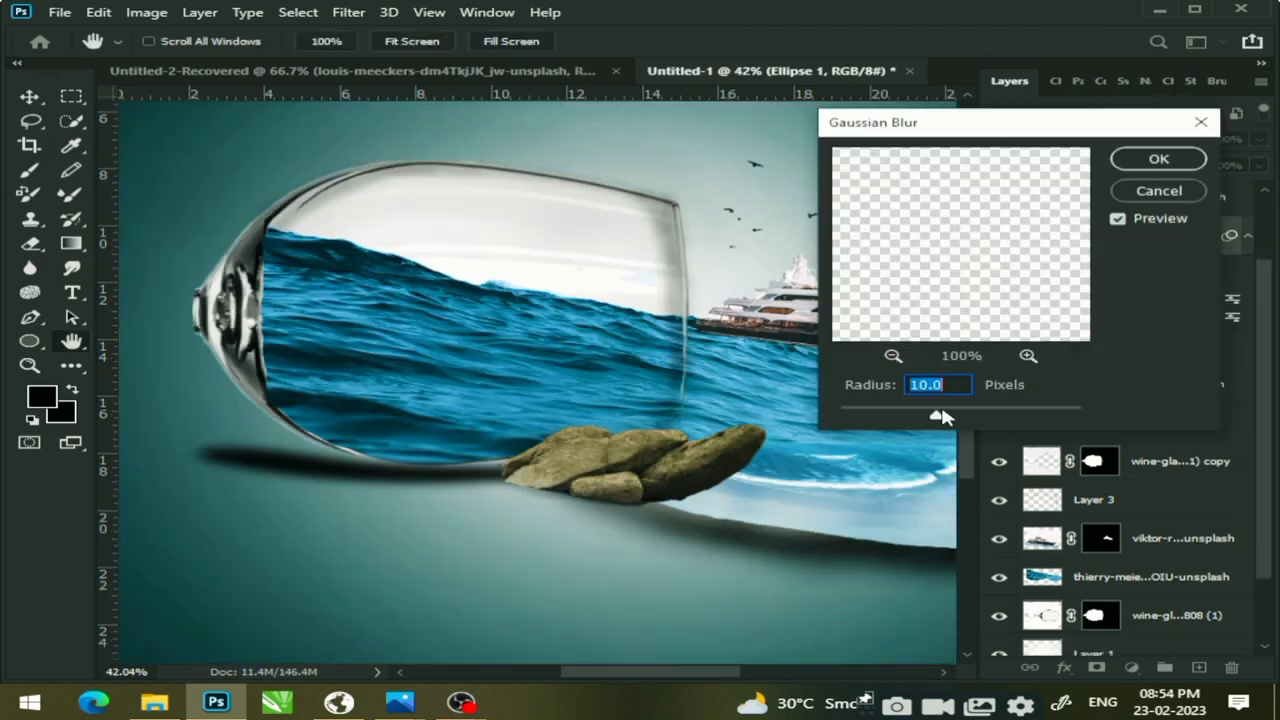
# Apply a second Gaussian Blur to the shadow at radius 15.3
pyautogui.moveTo(937, 413); pyautogui.dragTo(950, 410)
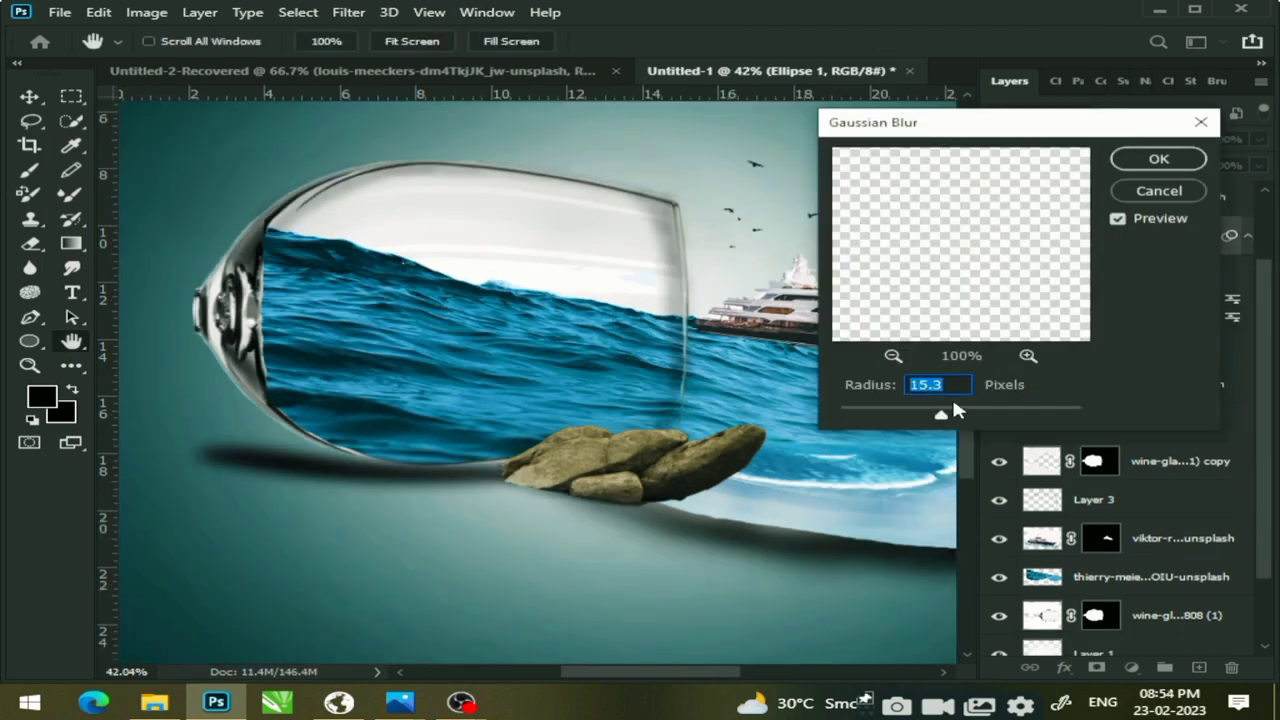
pyautogui.click(1160, 158)
pyautogui.click(183, 247)
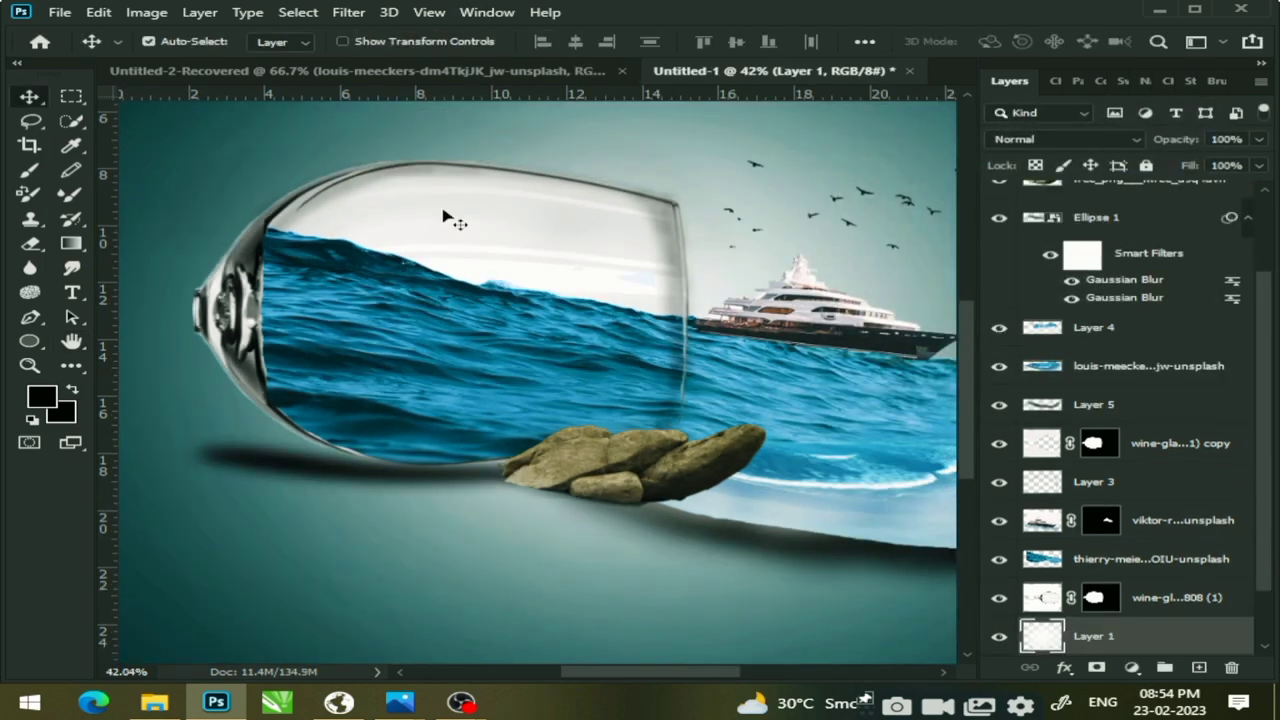
# Zoom out and nudge the blurred shadow into place under the glass
pyautogui.hotkey('ctrl', '-')
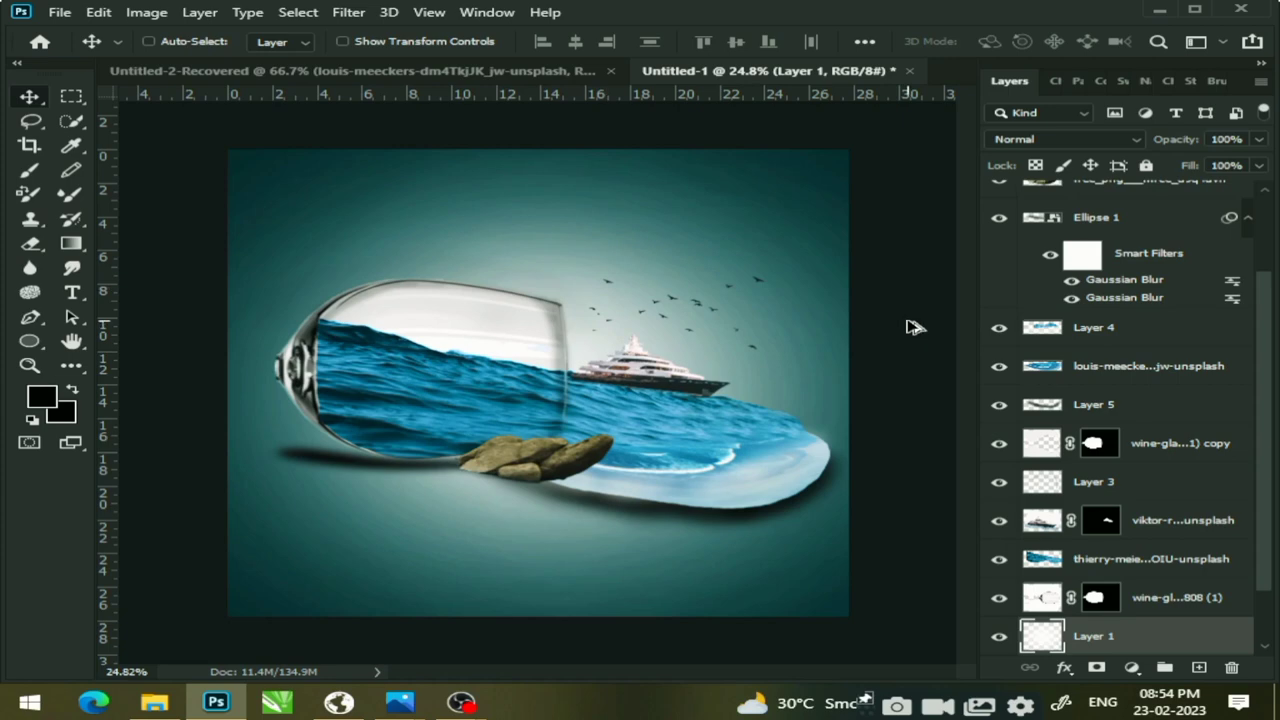
pyautogui.scroll(1, 640, 378)
pyautogui.scroll(1, 400, 483)
pyautogui.moveTo(350, 515); pyautogui.dragTo(338, 505)
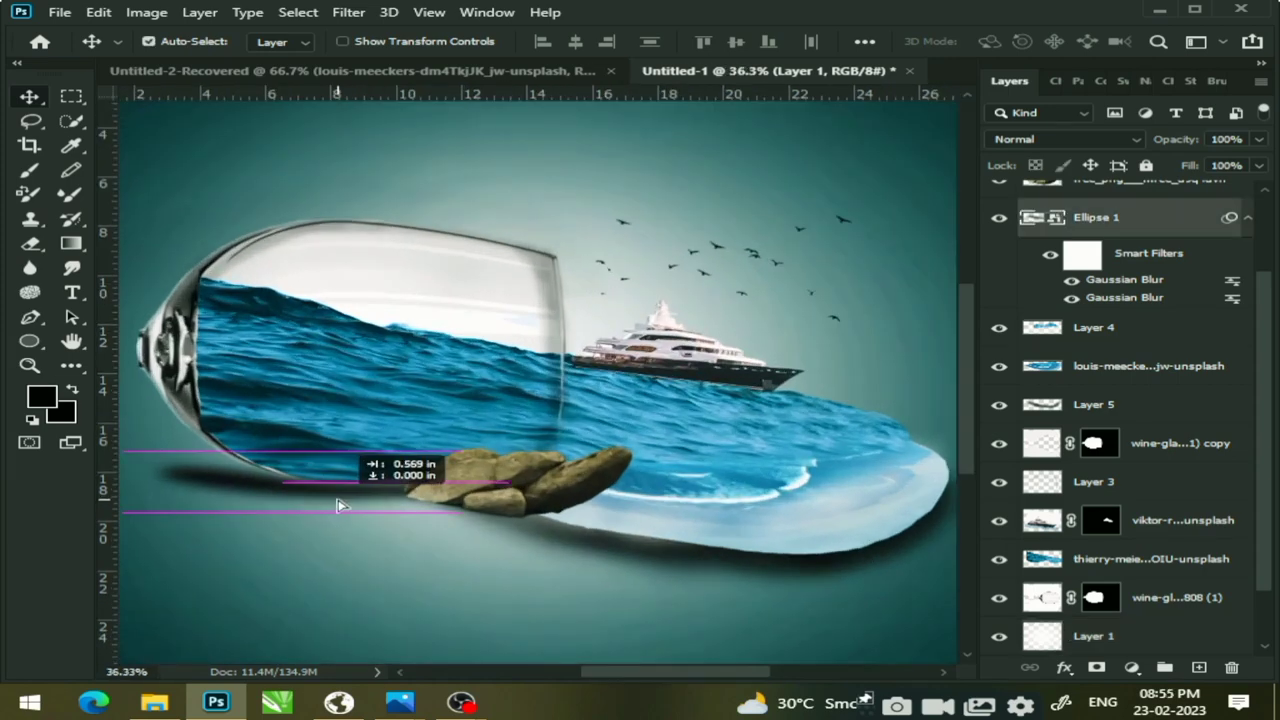
pyautogui.click(491, 549)
pyautogui.scroll(-3, 585, 433)
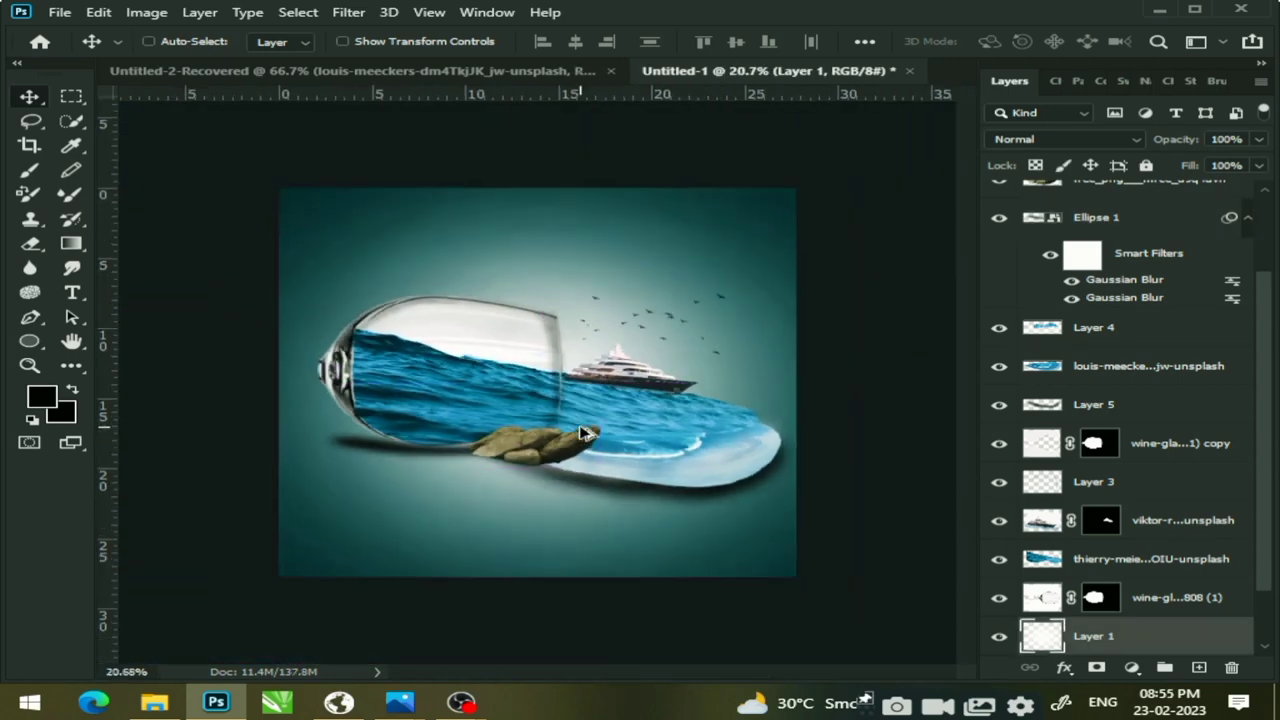
pyautogui.scroll(1, 863, 409)
pyautogui.scroll(1, 860, 401)
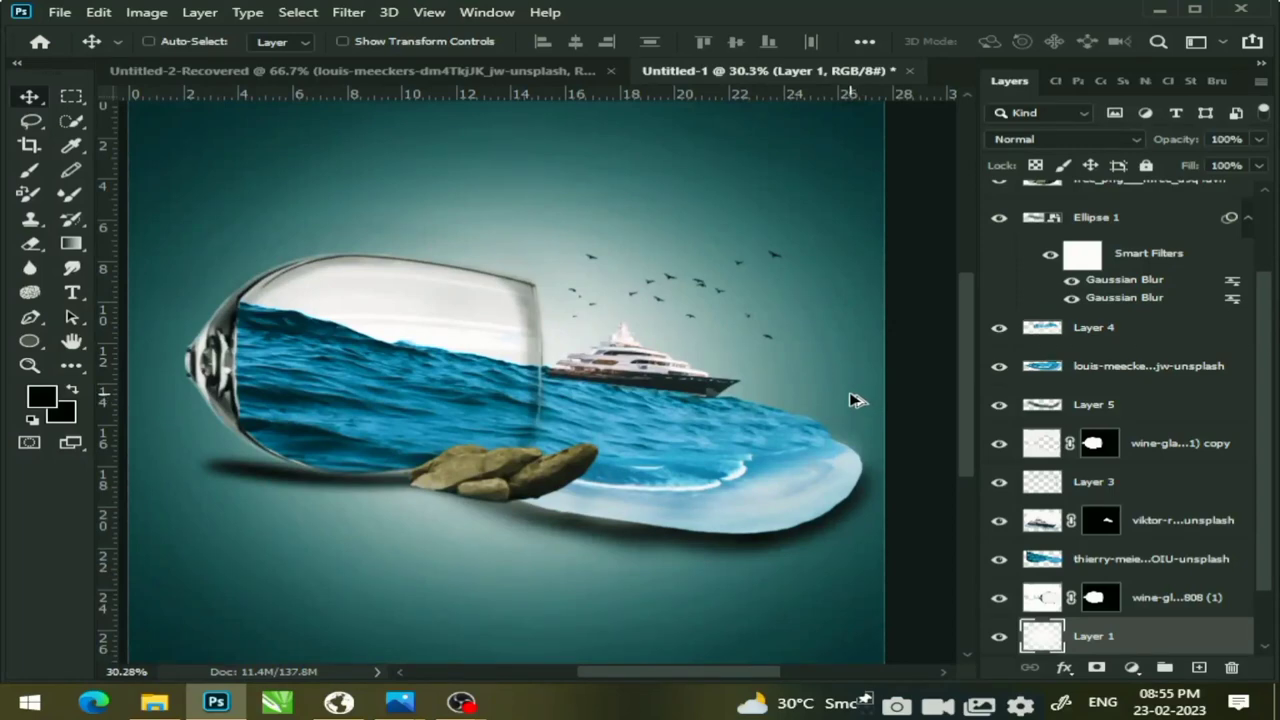
pyautogui.scroll(-1, 800, 411)
pyautogui.scroll(1, 778, 414)
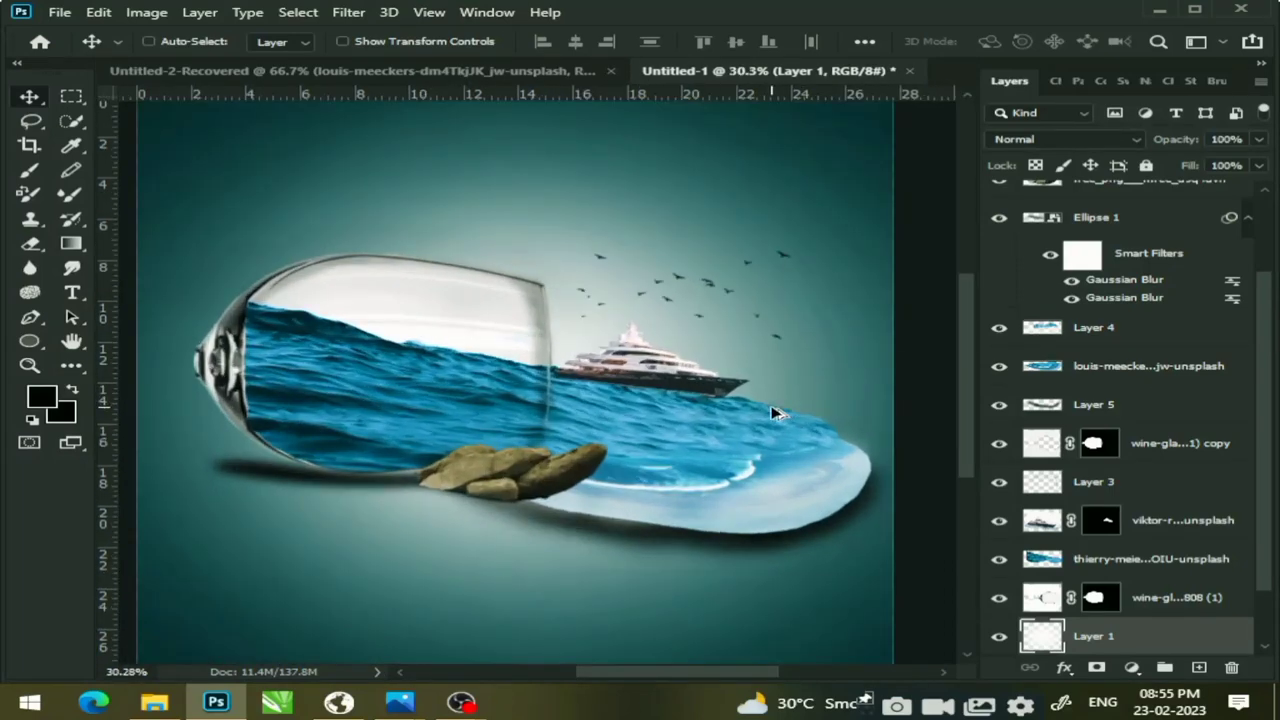
pyautogui.scroll(-1, 778, 414)
pyautogui.keyDown('ctrl'); pyautogui.click(905, 305); pyautogui.keyUp('ctrl')
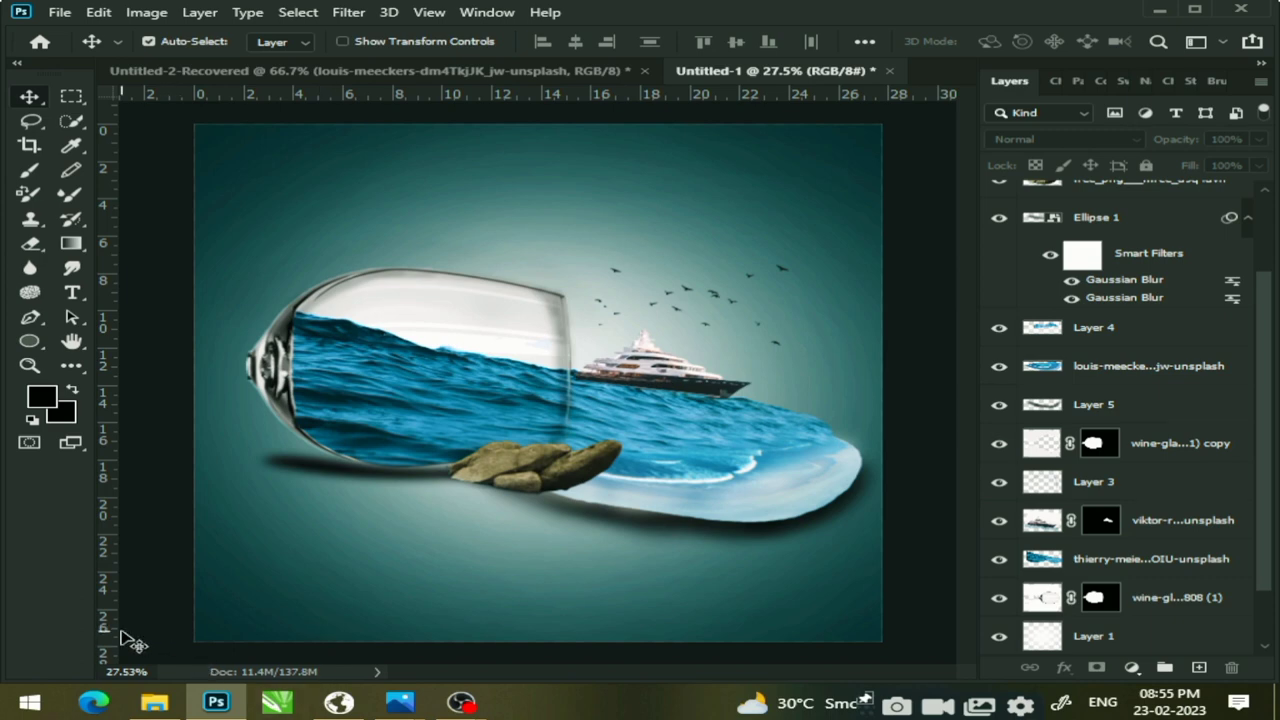
# Scale the yacht to about 118% and shift it slightly up and left beside the glass rim
pyautogui.keyDown('ctrl'); pyautogui.click(668, 388); pyautogui.keyUp('ctrl')
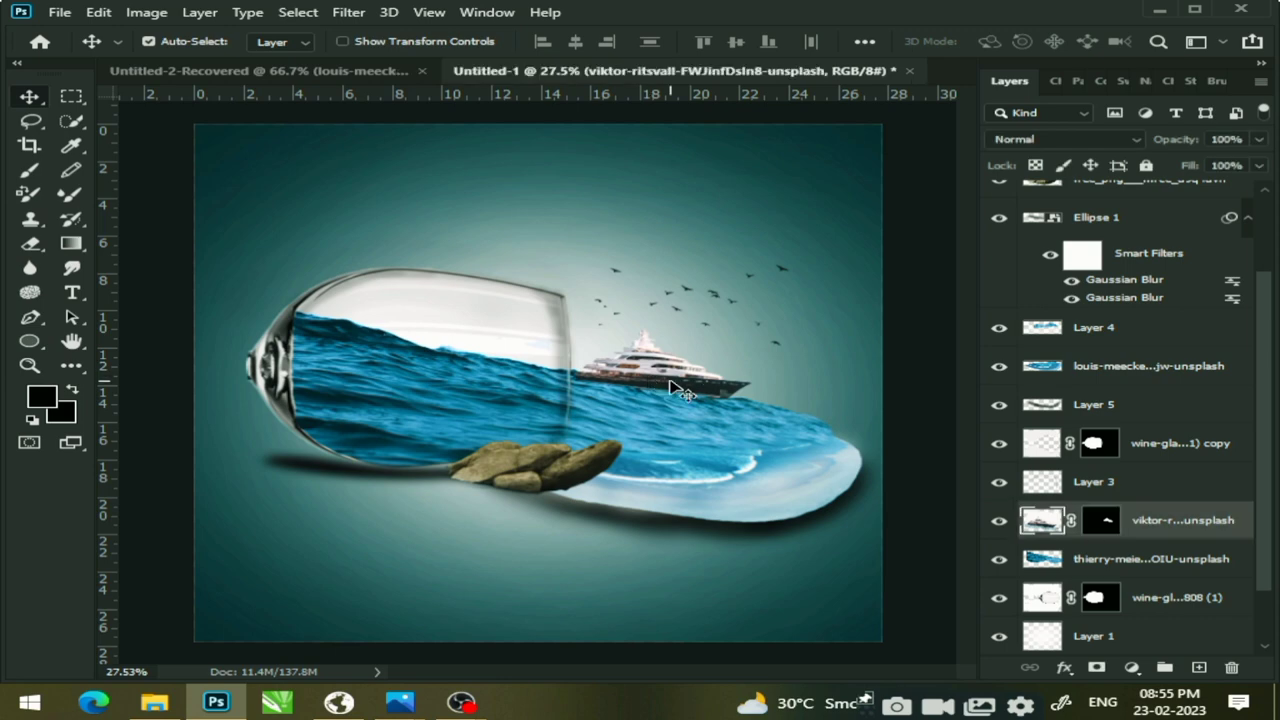
pyautogui.scroll(3, 690, 390)
pyautogui.scroll(1, 700, 392)
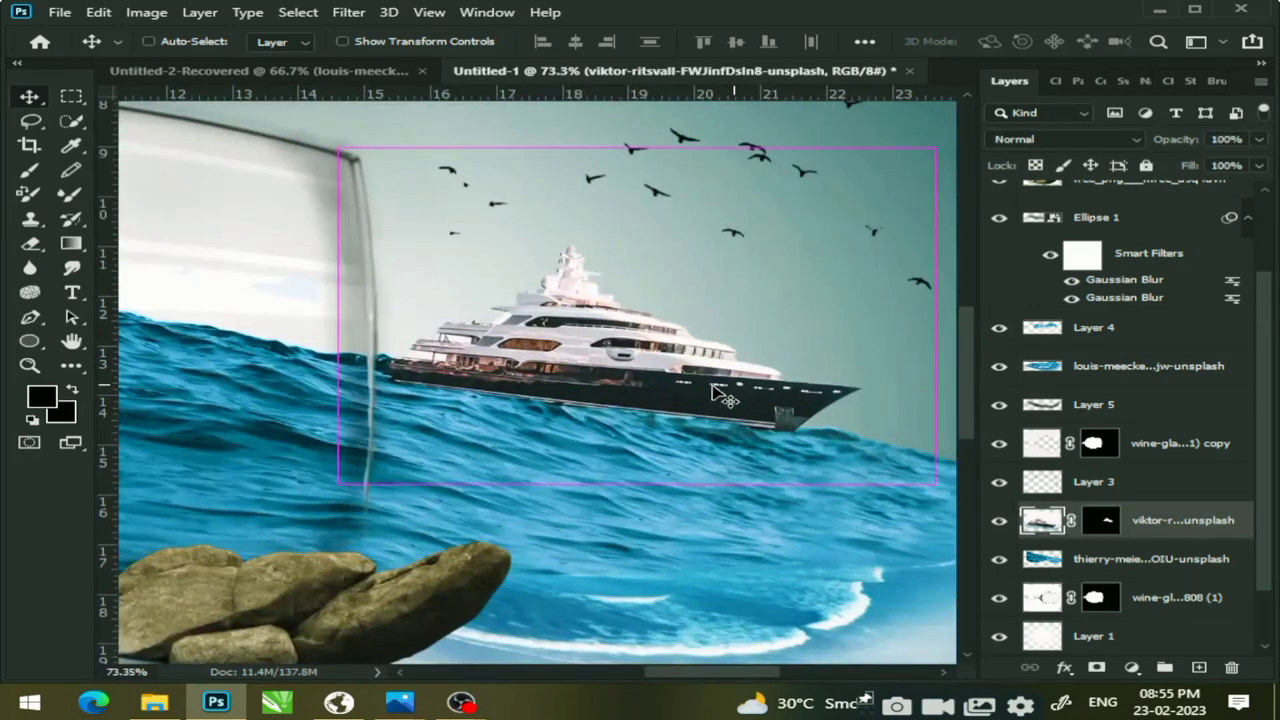
pyautogui.hotkey('ctrl', 't')
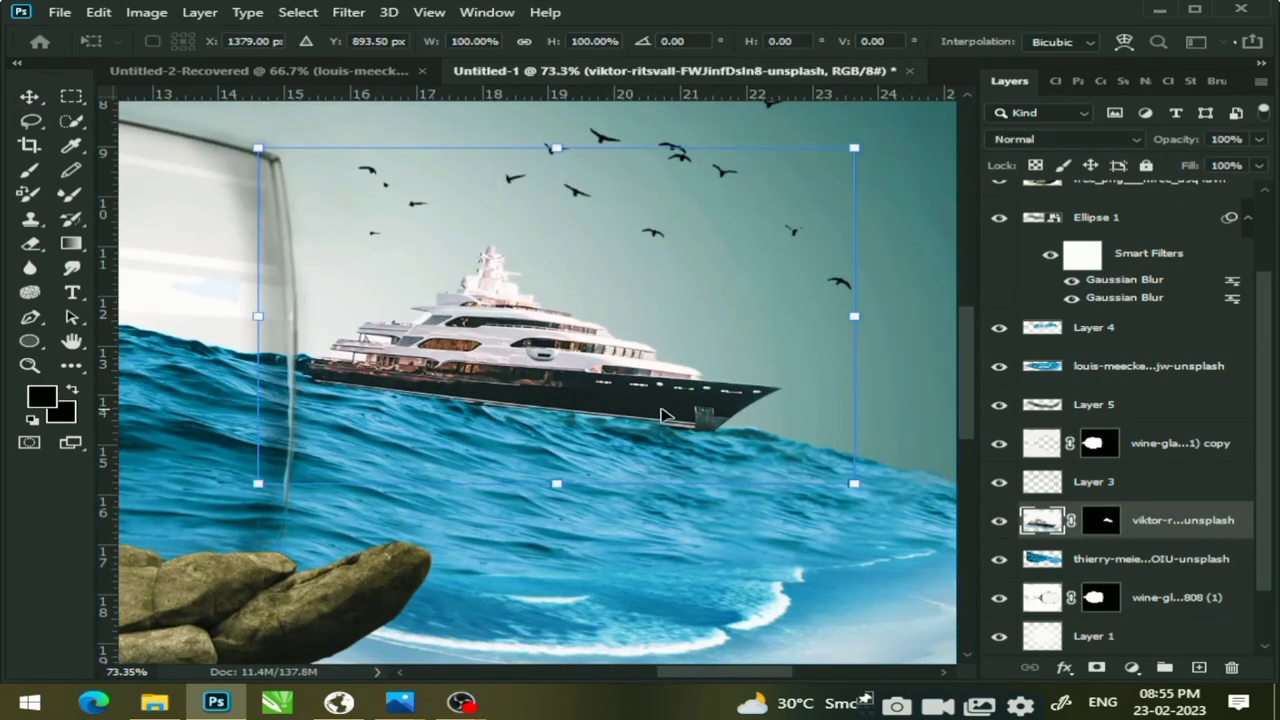
pyautogui.moveTo(850, 484); pyautogui.dragTo(960, 545)
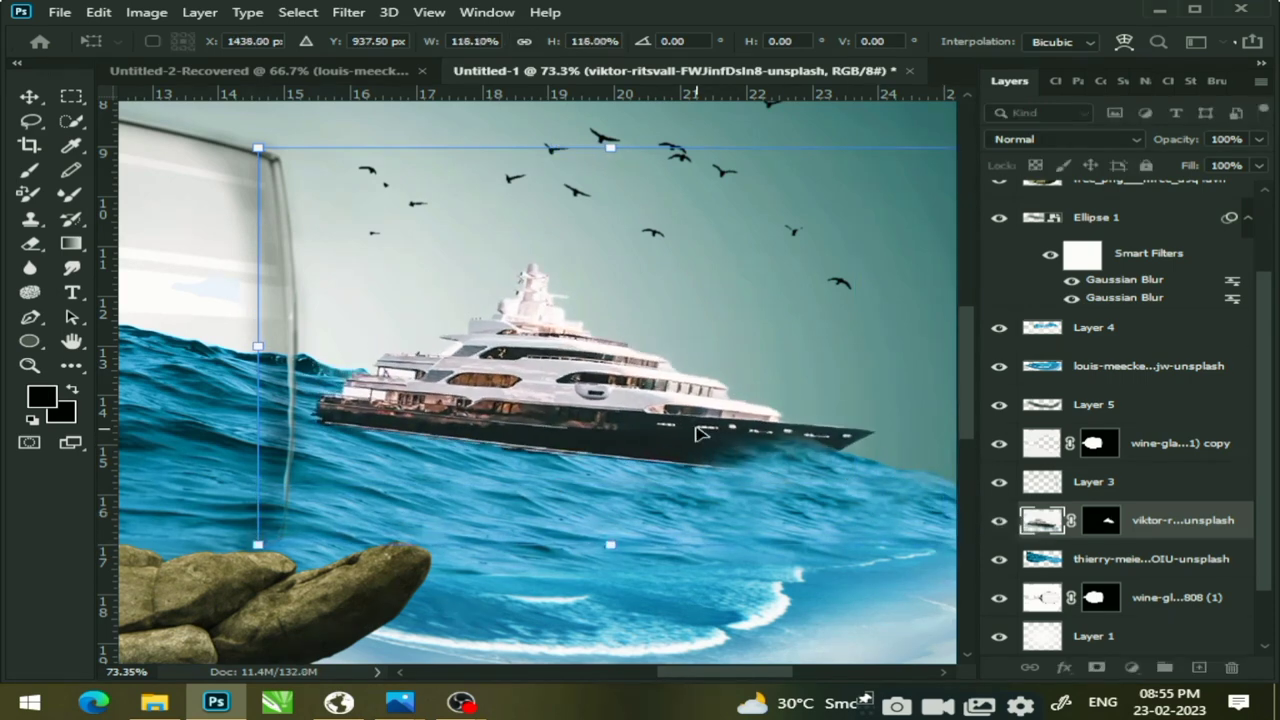
pyautogui.moveTo(645, 436); pyautogui.dragTo(637, 404)
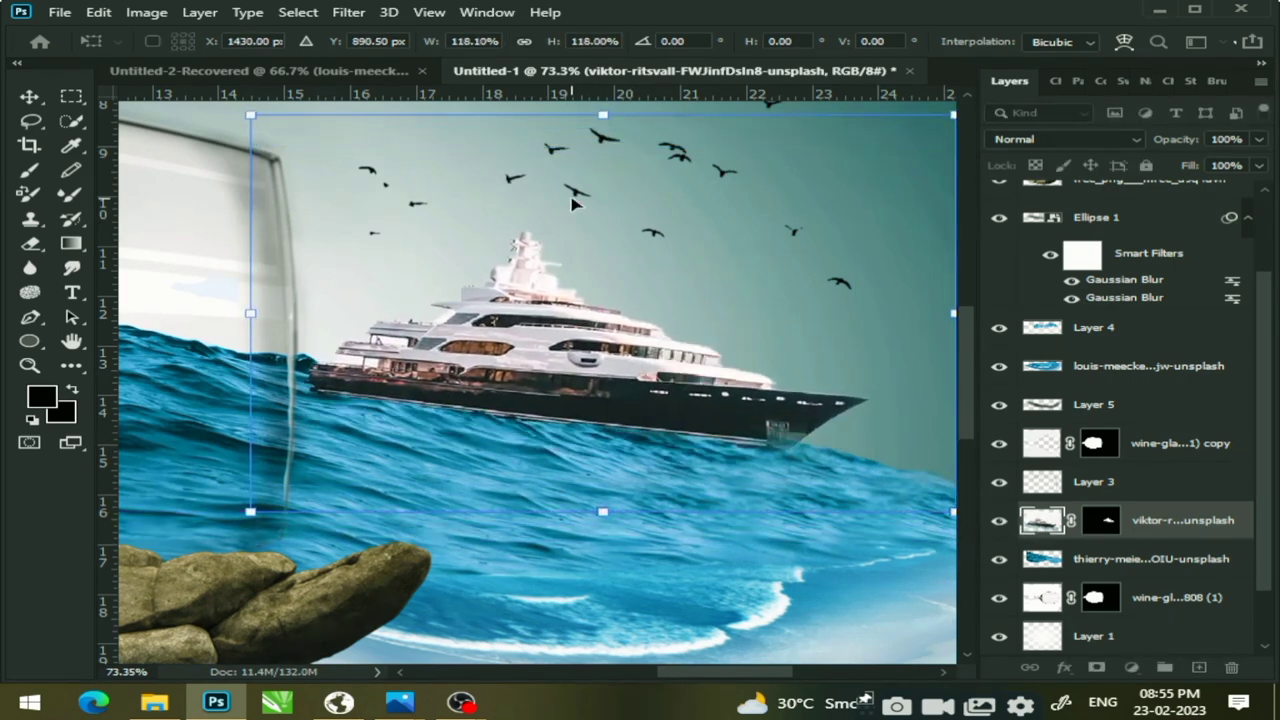
pyautogui.scroll(-2, 690, 270)
pyautogui.scroll(-2, 660, 400)
pyautogui.scroll(-1, 637, 558)
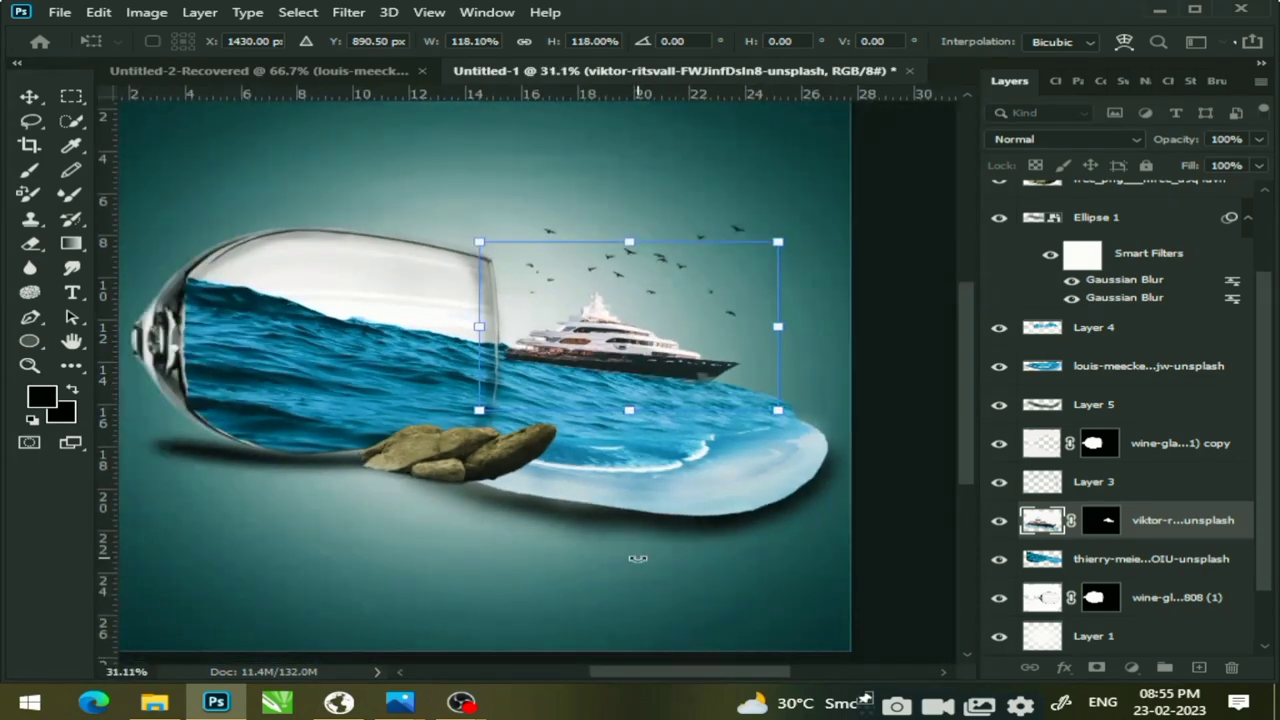
pyautogui.press('Return')
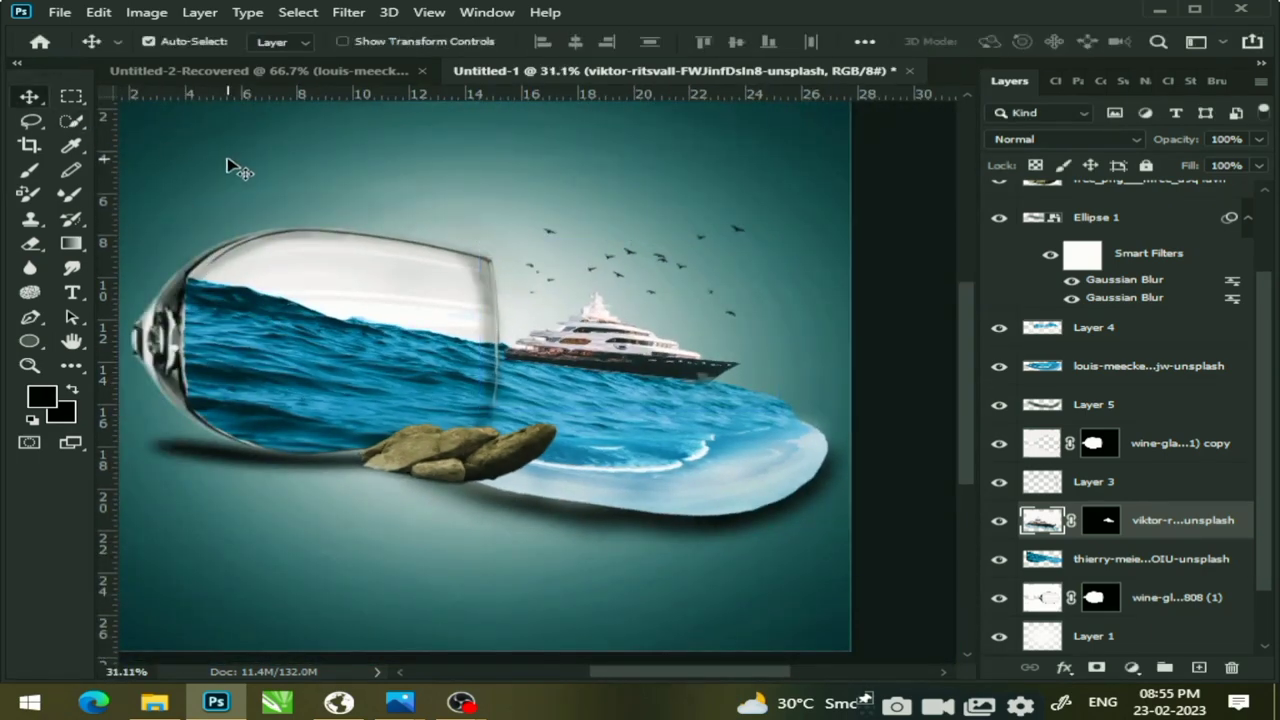
pyautogui.keyDown('ctrl'); pyautogui.click(243, 166); pyautogui.keyUp('ctrl')
pyautogui.scroll(-1, 520, 395)
pyautogui.scroll(-1, 840, 384)
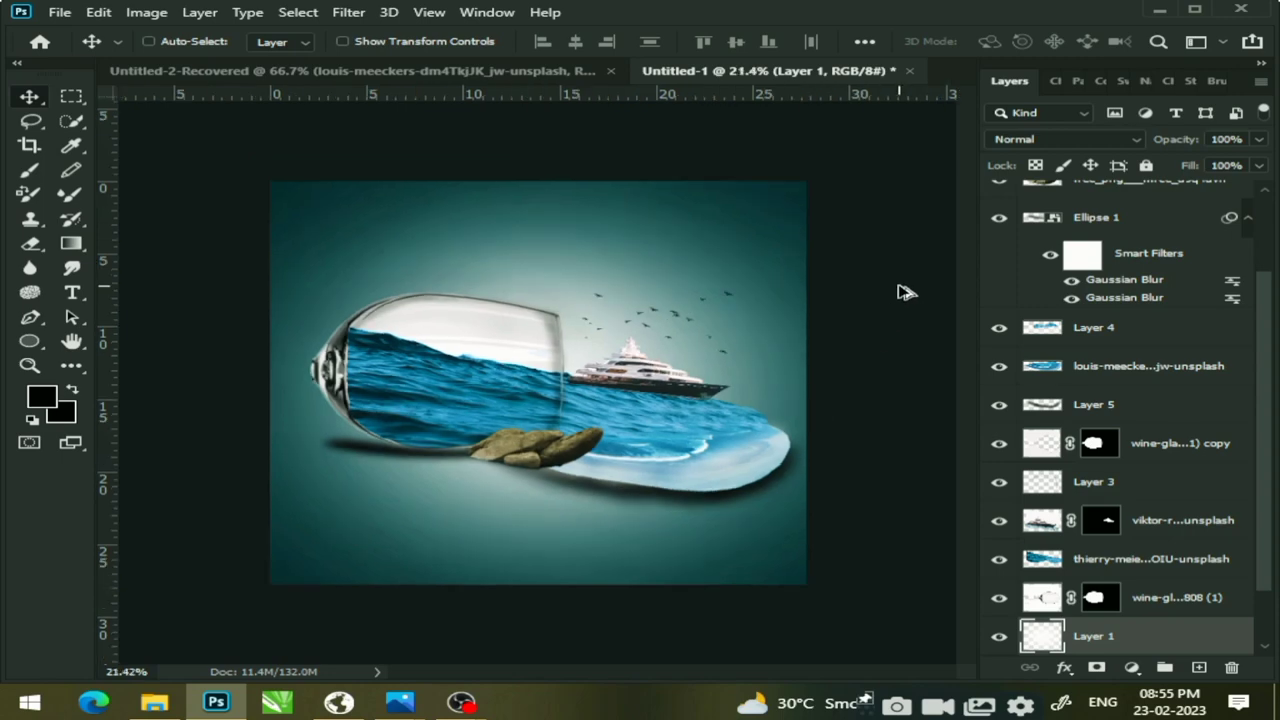
pyautogui.scroll(2, 573, 417)
pyautogui.scroll(1, 570, 412)
pyautogui.scroll(-1, 565, 407)
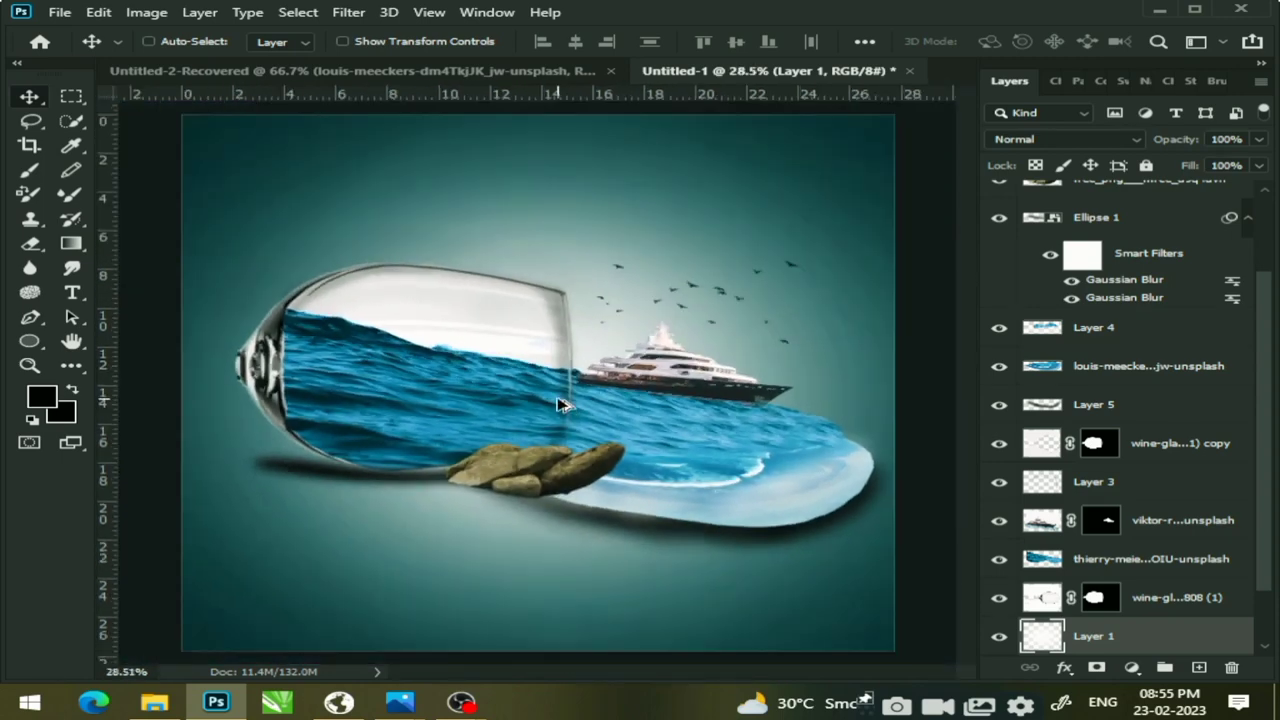
pyautogui.press('ctrl')
pyautogui.click(1110, 286)
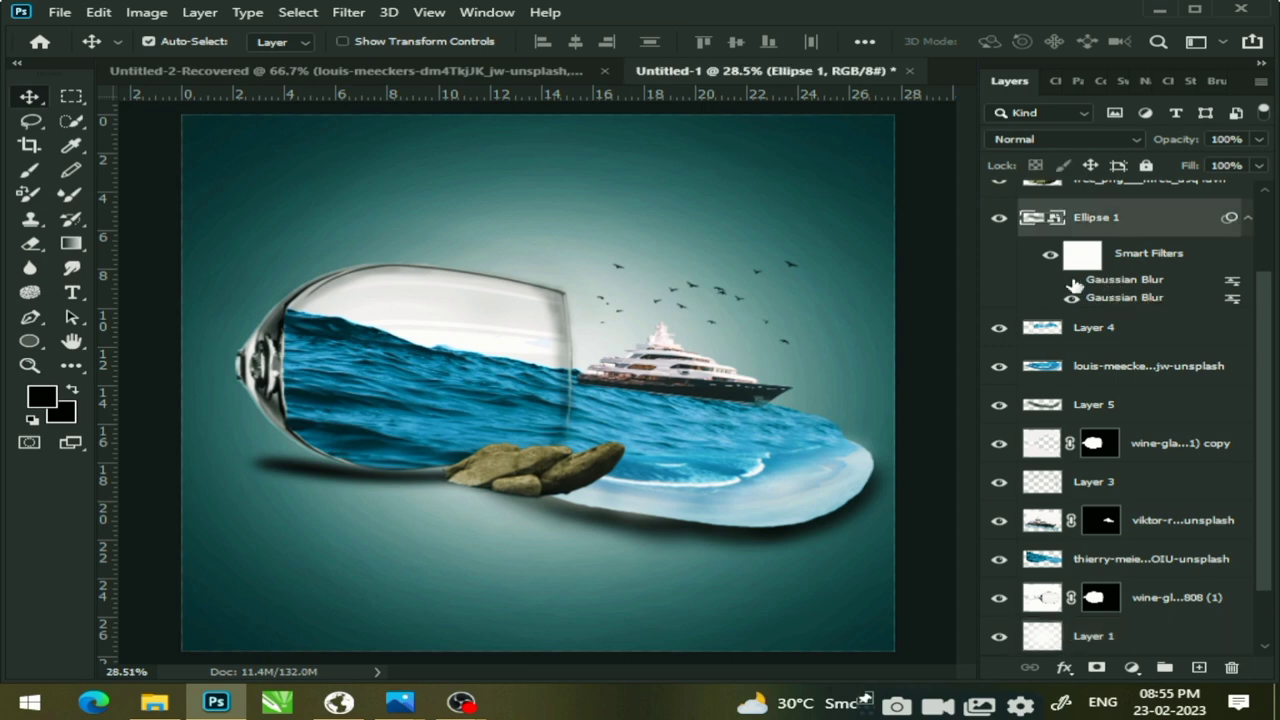
pyautogui.click(1071, 281)
pyautogui.click(1071, 281)
pyautogui.scroll(-2, 1113, 314)
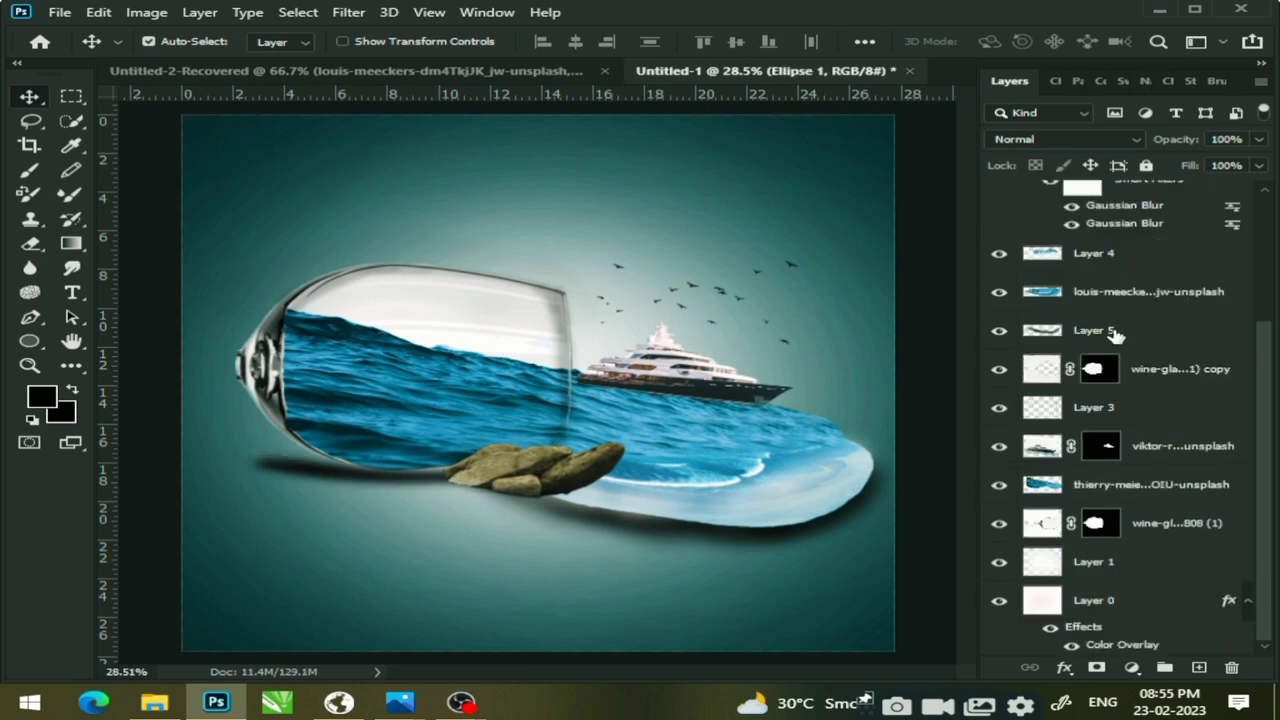
pyautogui.click(783, 613)
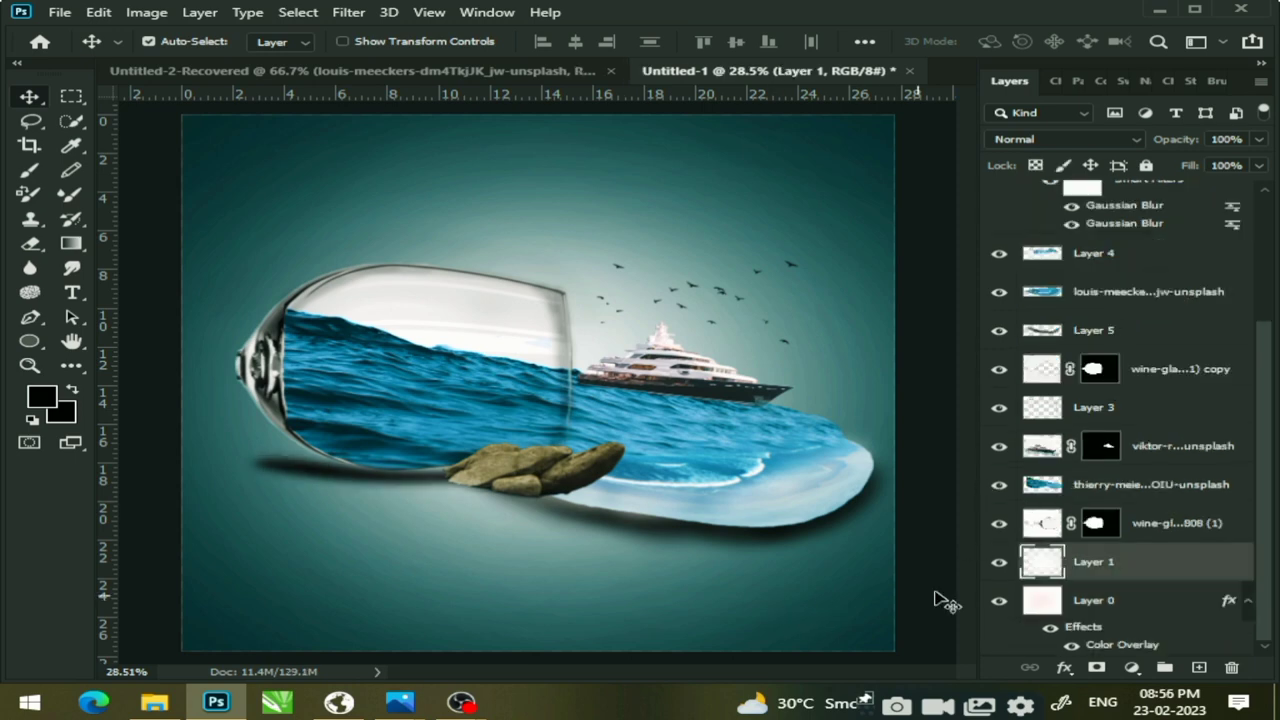
pyautogui.click(999, 562)
pyautogui.click(999, 562)
pyautogui.click(1014, 600)
pyautogui.click(1012, 600)
pyautogui.click(1051, 629)
pyautogui.click(1051, 629)
pyautogui.click(1069, 645)
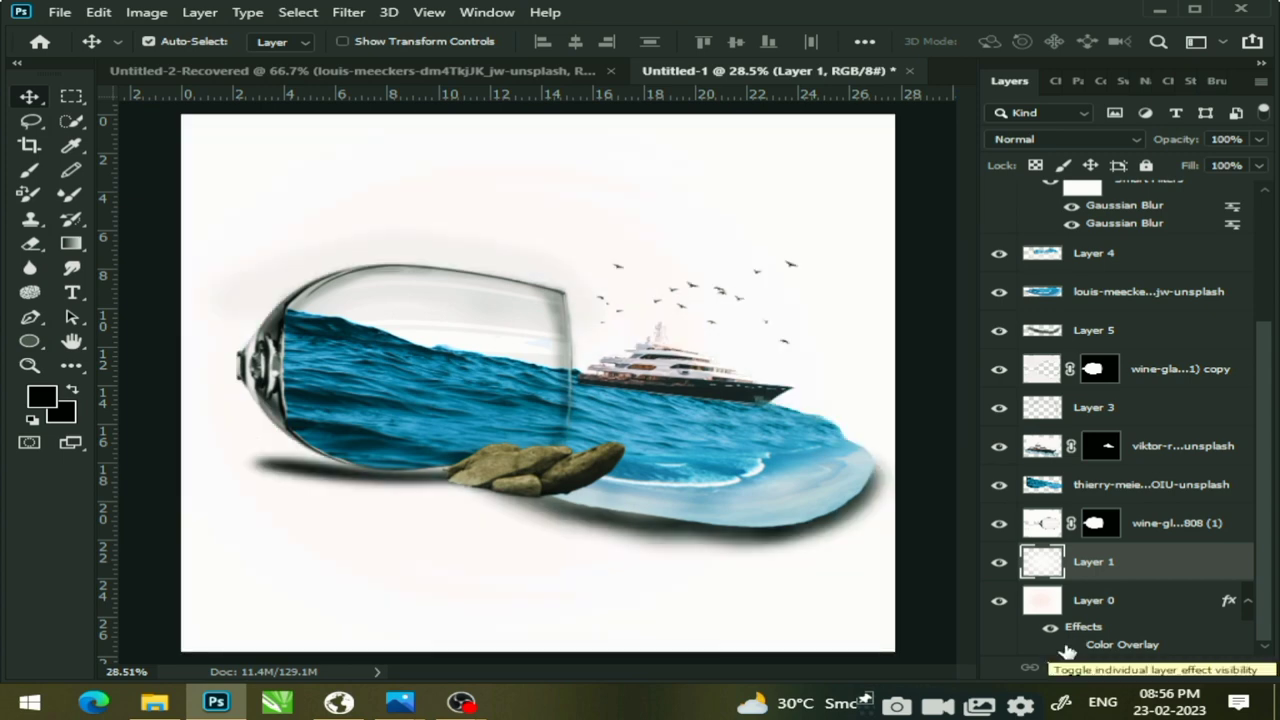
pyautogui.click(1069, 645)
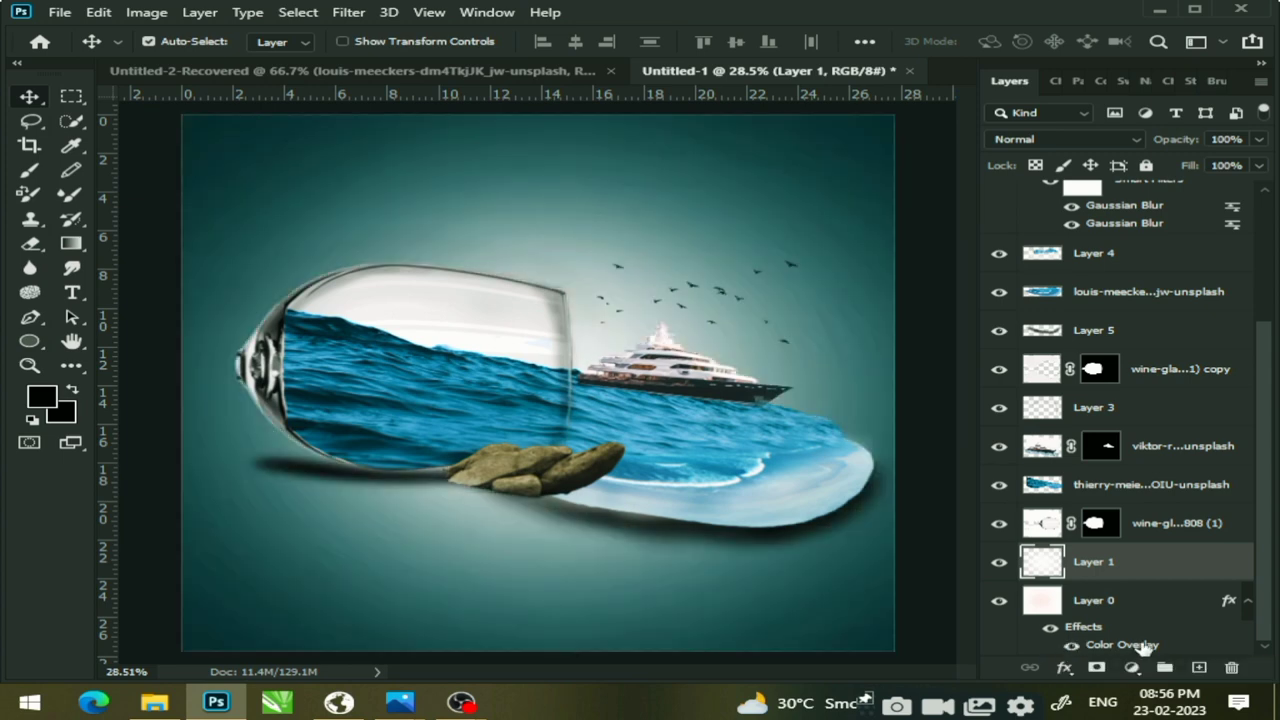
pyautogui.click(1143, 646)
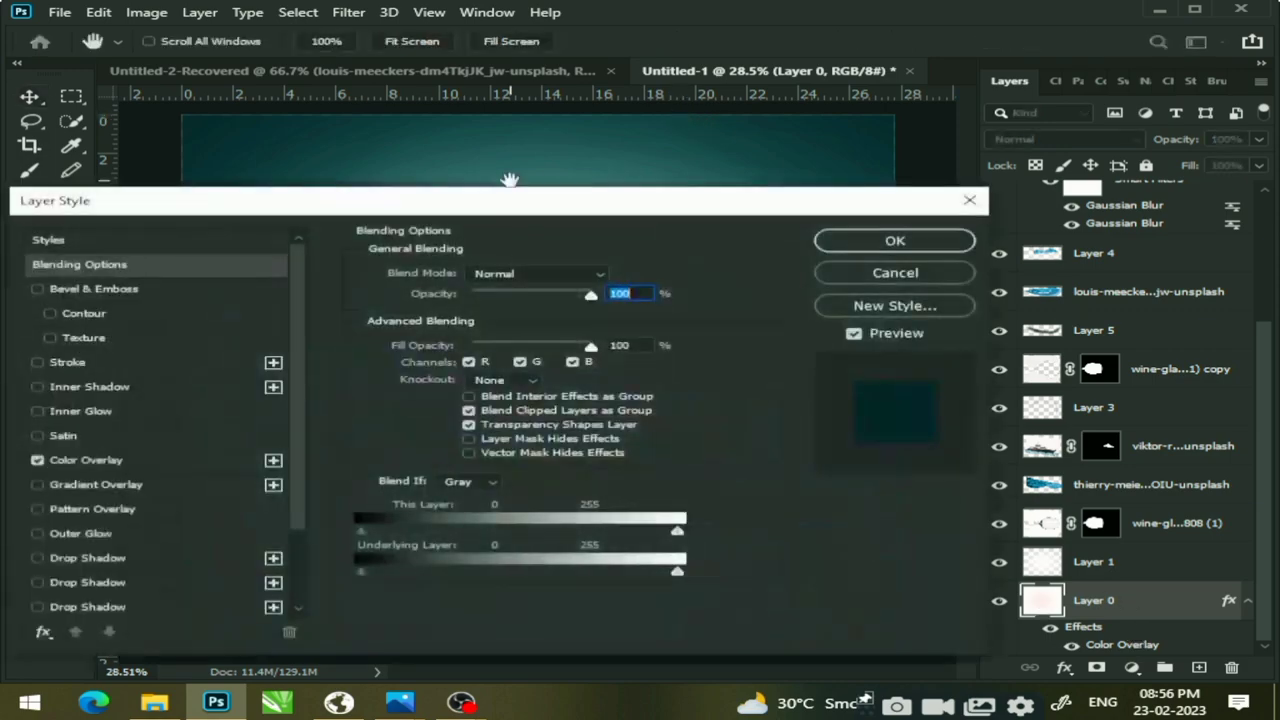
# Open Layer 0's Color Overlay colour picker and try blue, aqua and pale mint tones
pyautogui.moveTo(429, 210); pyautogui.dragTo(1080, 145)
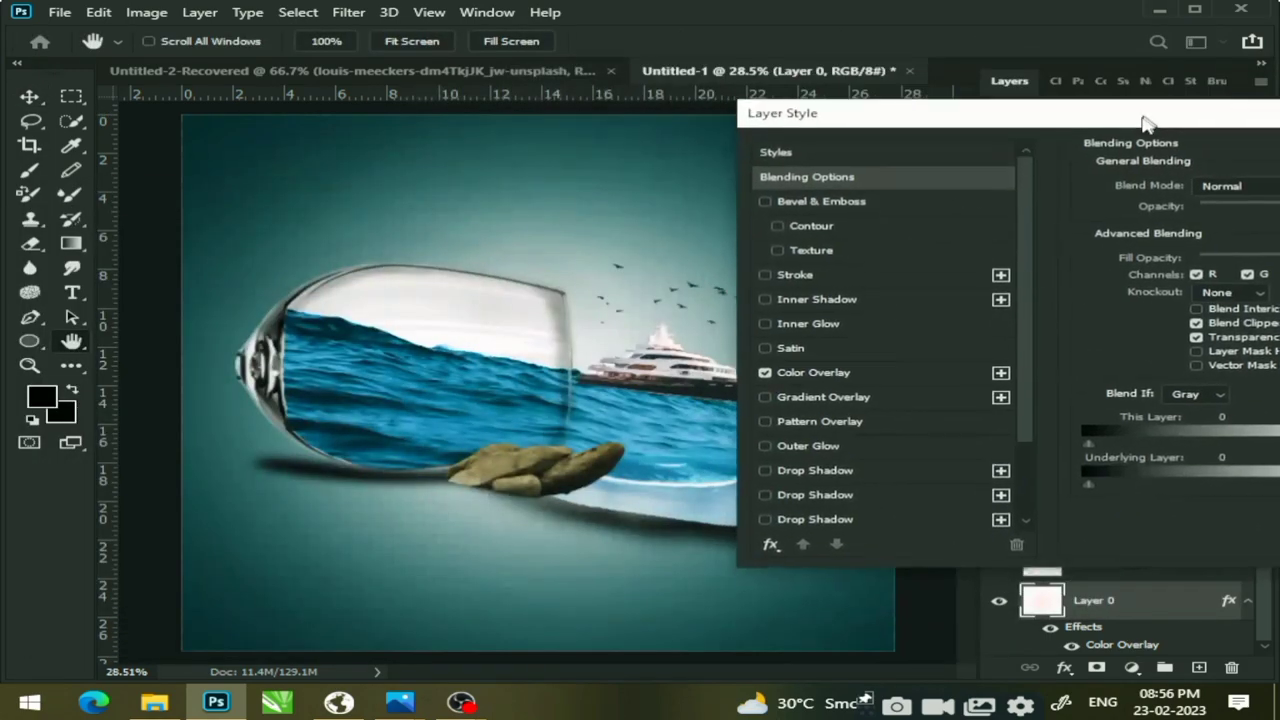
pyautogui.click(760, 396)
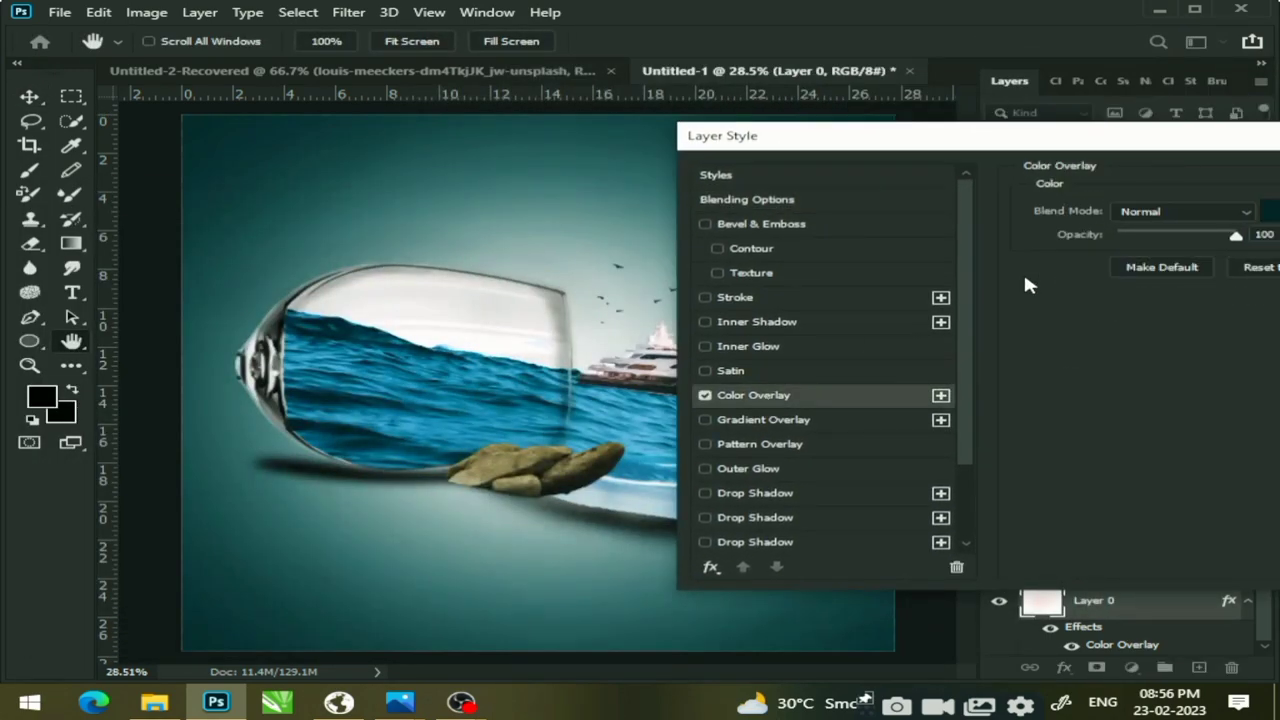
pyautogui.click(1272, 218)
pyautogui.click(771, 304)
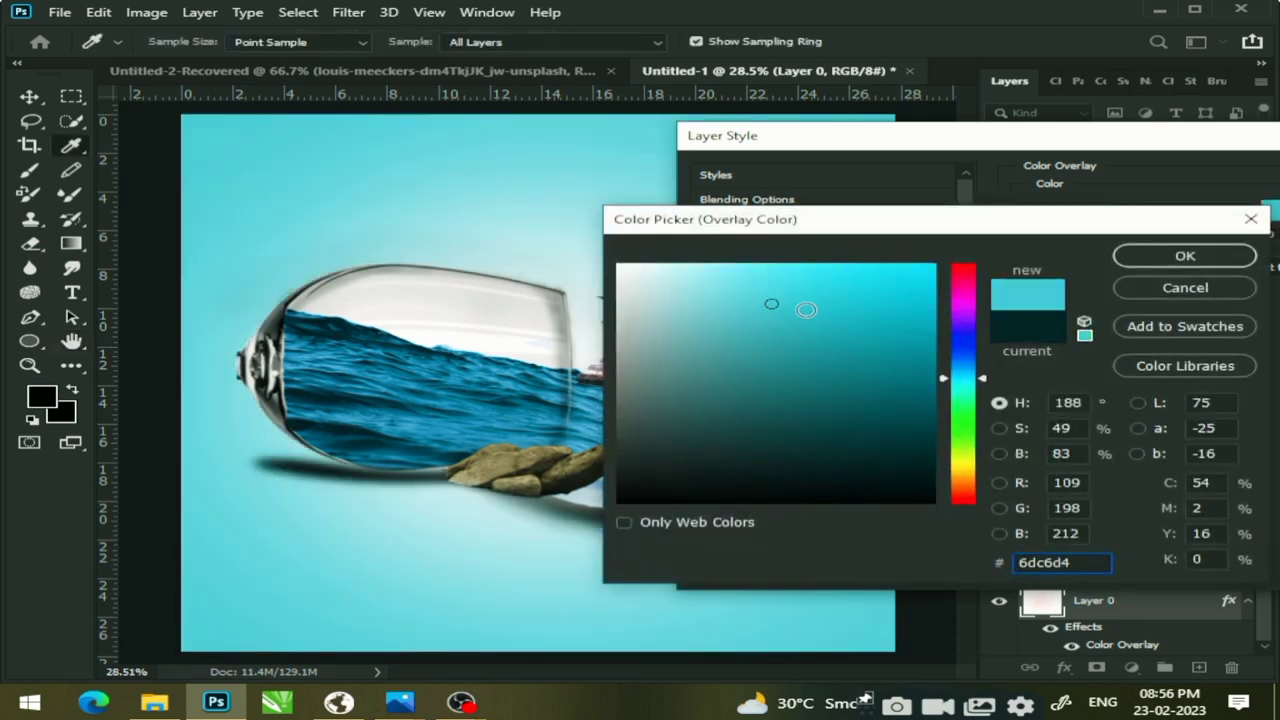
pyautogui.click(965, 364)
pyautogui.click(760, 301)
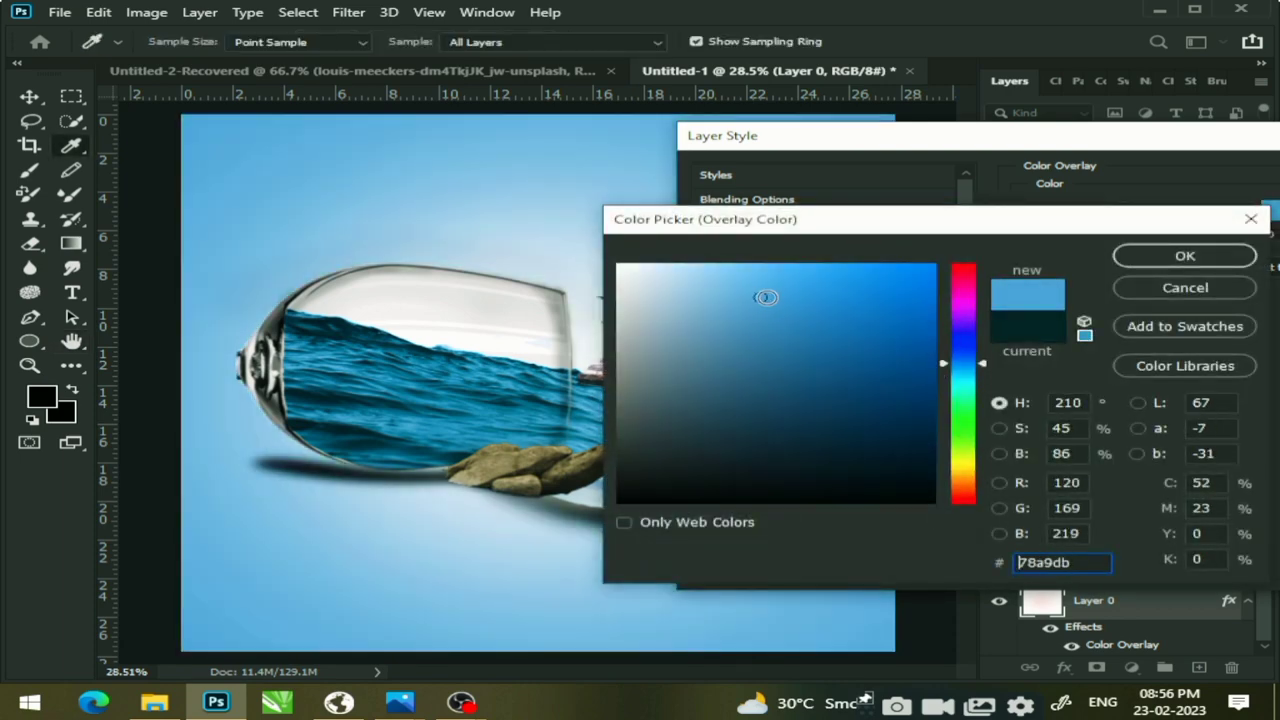
pyautogui.click(743, 265)
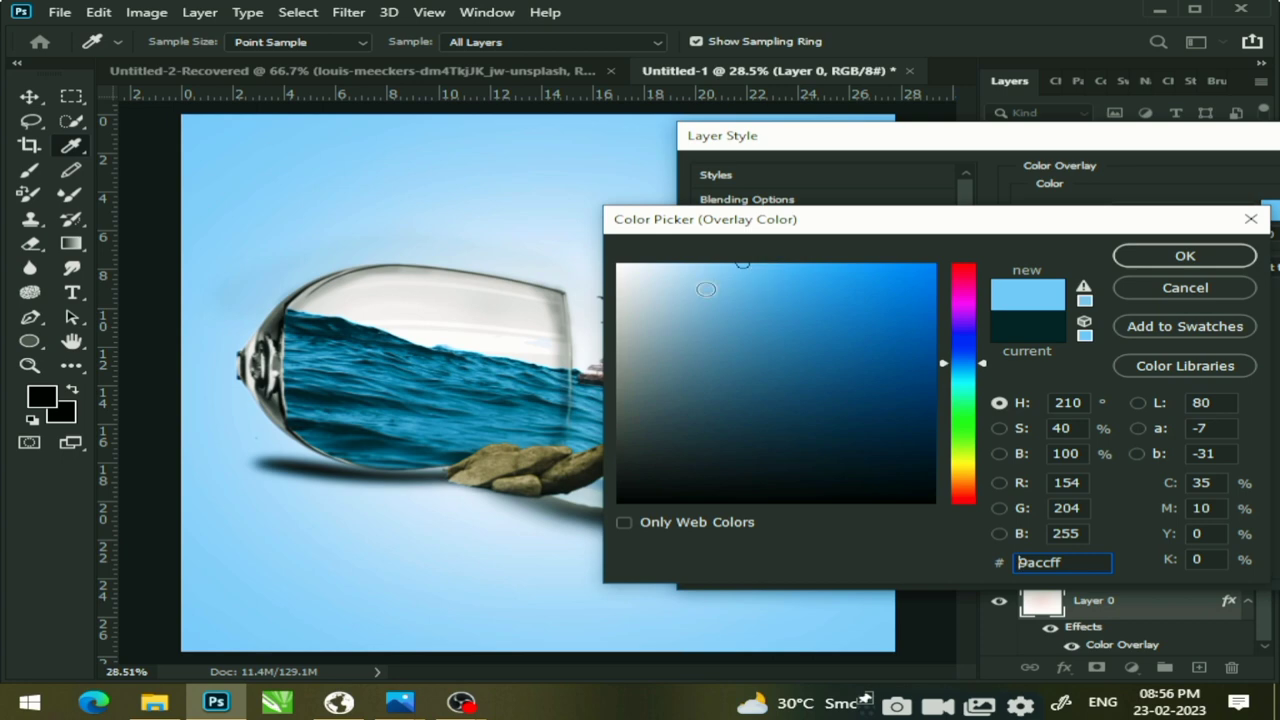
pyautogui.moveTo(706, 289)
pyautogui.mouseDown()
pyautogui.moveTo(818, 430)
pyautogui.moveTo(834, 409)
pyautogui.moveTo(808, 316)
pyautogui.mouseUp()
pyautogui.click(968, 384)
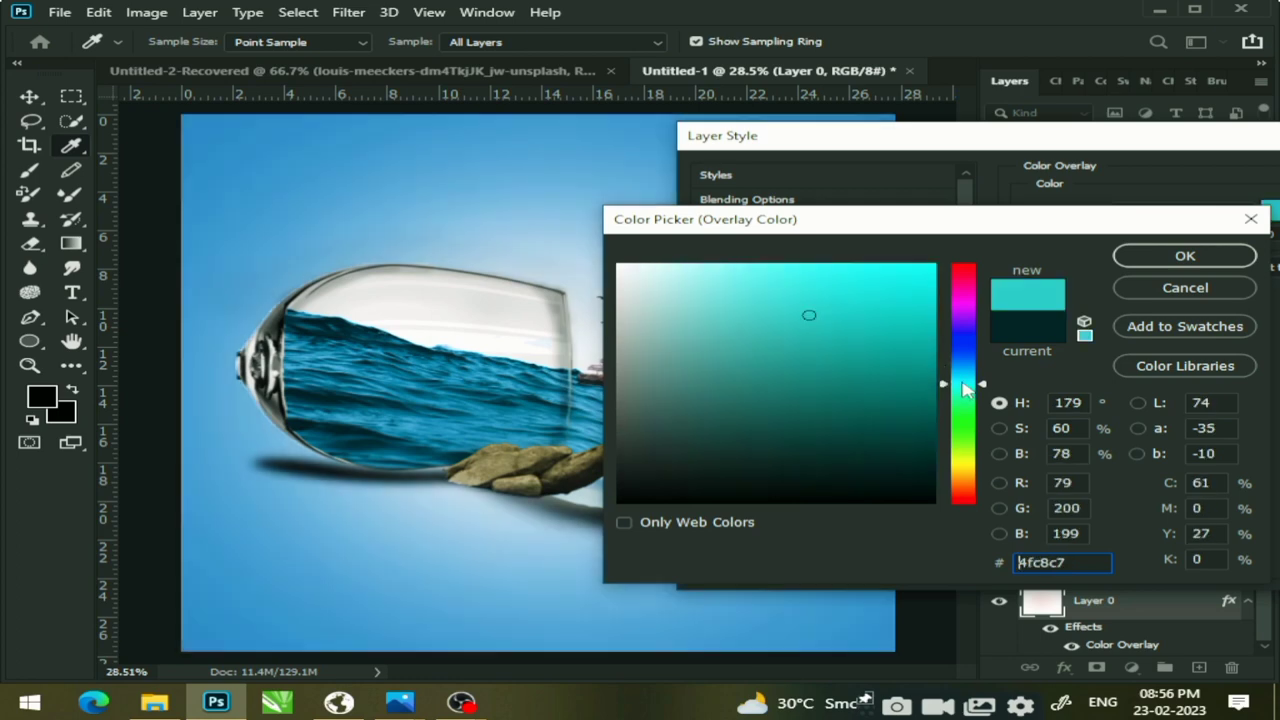
pyautogui.click(966, 392)
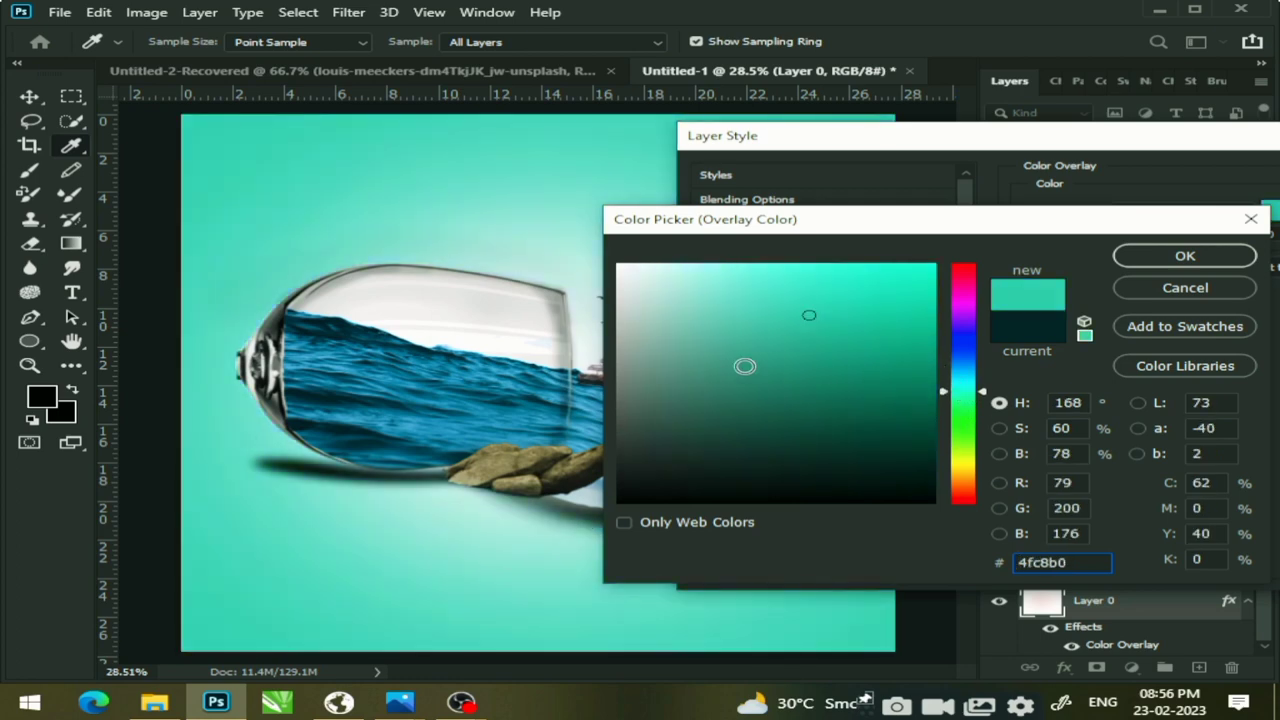
pyautogui.click(795, 276)
pyautogui.click(782, 264)
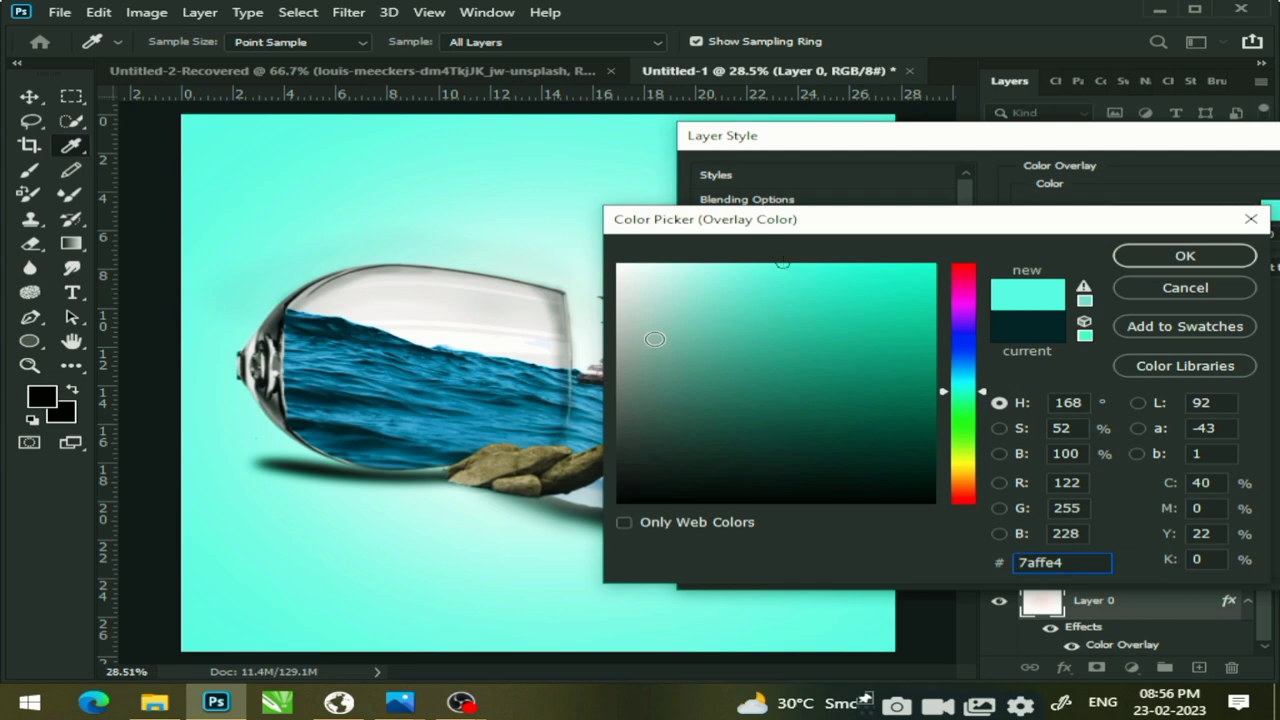
pyautogui.click(651, 325)
pyautogui.moveTo(656, 323)
pyautogui.mouseDown()
pyautogui.moveTo(637, 348)
pyautogui.moveTo(663, 266)
pyautogui.moveTo(690, 264)
pyautogui.mouseUp()
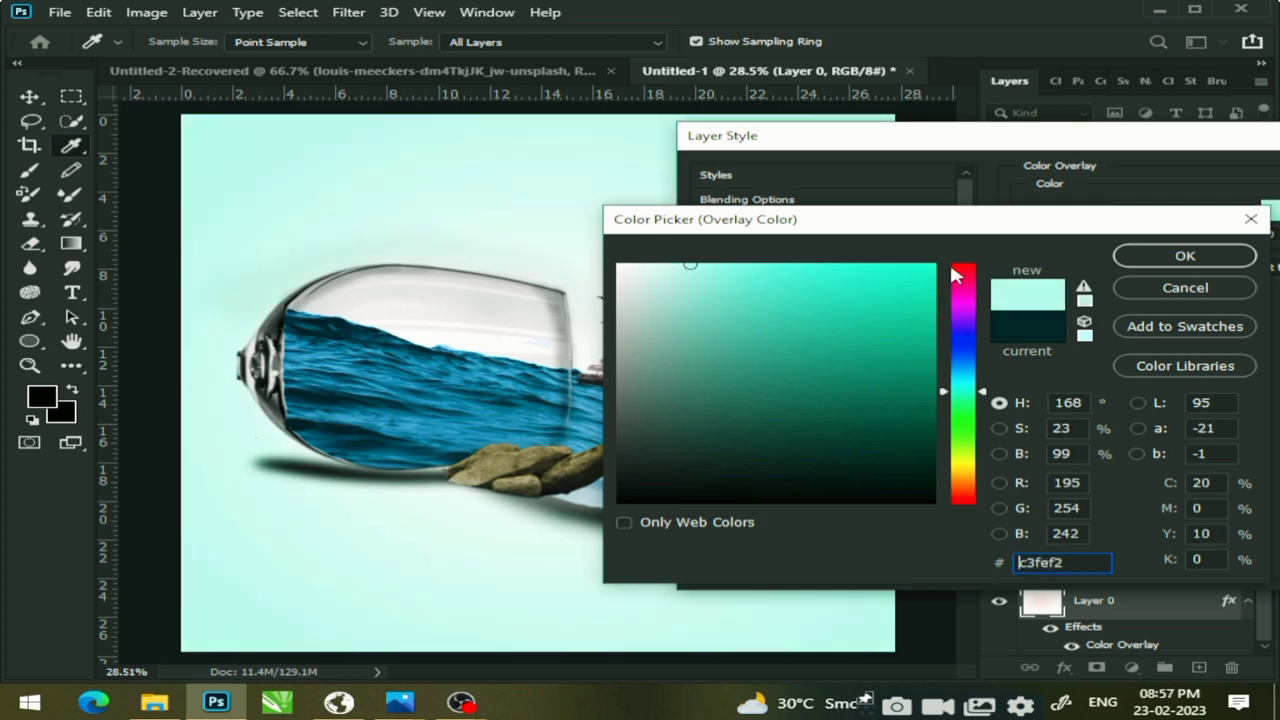
# Set the overlay to a rich orange (#e7902a) and apply the Color Overlay
pyautogui.moveTo(957, 482)
pyautogui.mouseDown()
pyautogui.moveTo(963, 466)
pyautogui.moveTo(976, 487)
pyautogui.mouseUp()
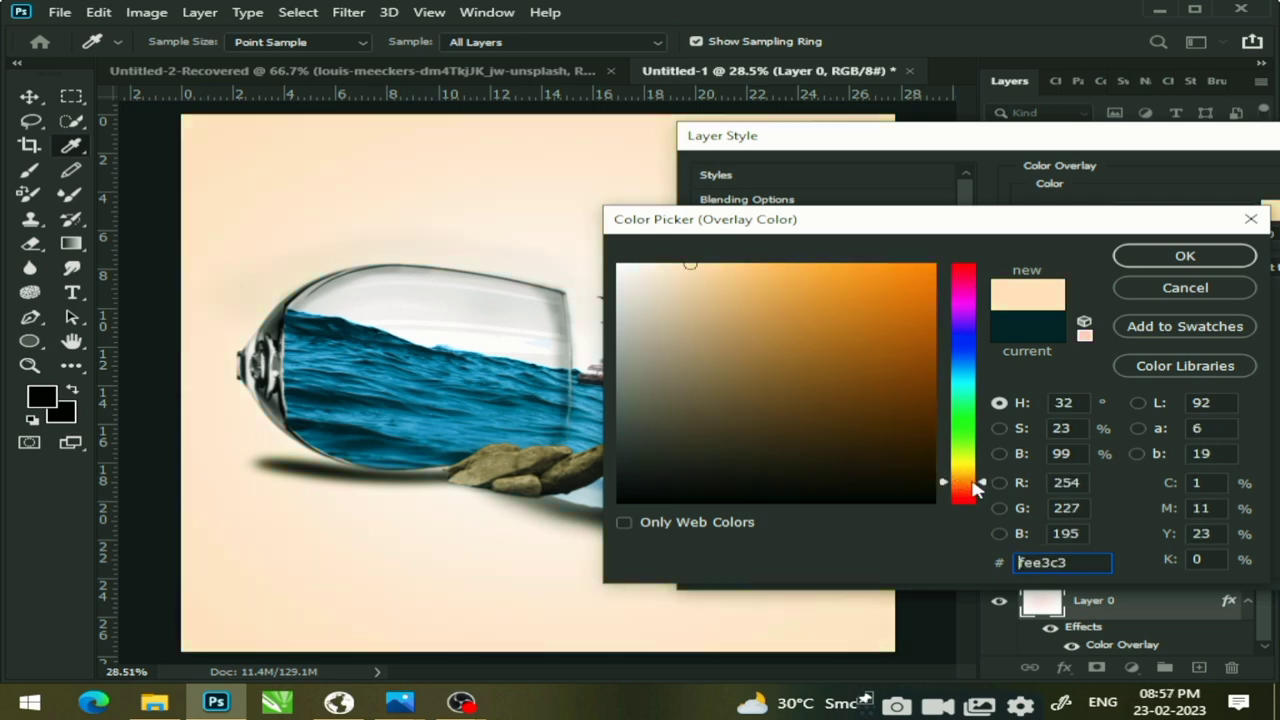
pyautogui.moveTo(714, 281)
pyautogui.mouseDown()
pyautogui.moveTo(857, 268)
pyautogui.moveTo(841, 293)
pyautogui.moveTo(825, 290)
pyautogui.moveTo(830, 302)
pyautogui.mouseUp()
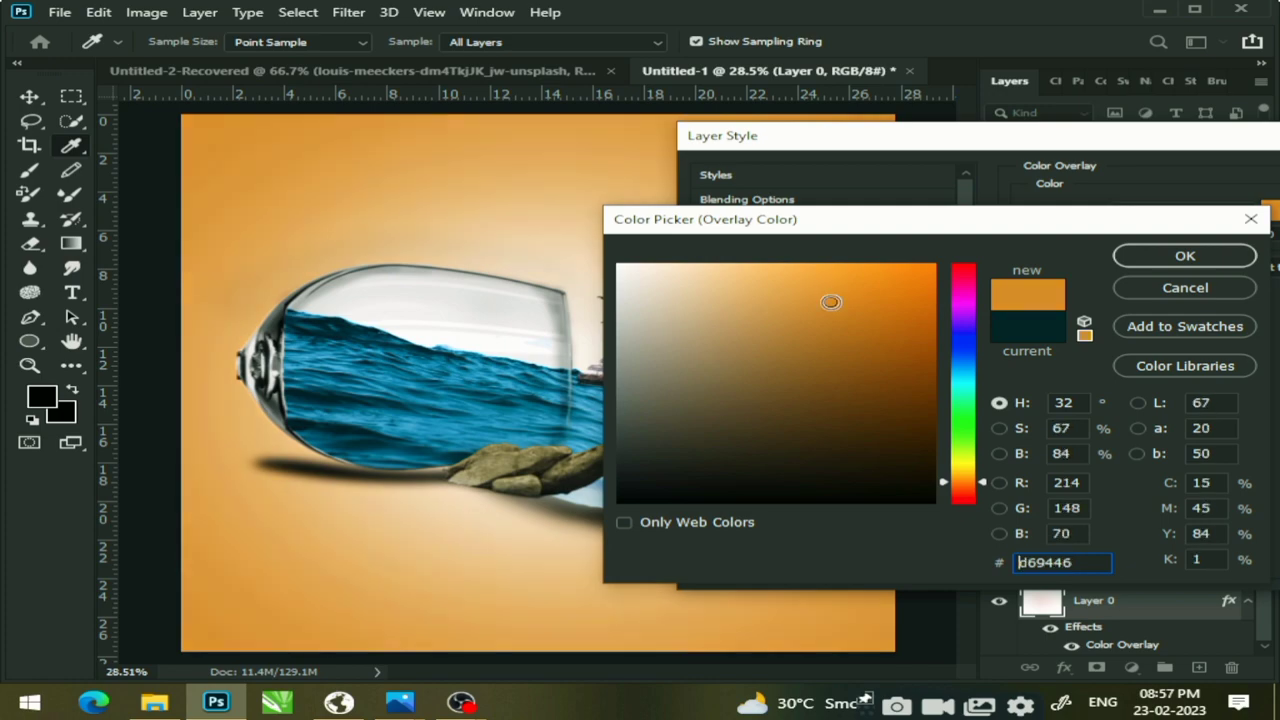
pyautogui.click(1120, 258)
pyautogui.moveTo(1214, 149)
pyautogui.mouseDown()
pyautogui.moveTo(810, 537)
pyautogui.moveTo(1278, 152)
pyautogui.moveTo(1074, 163)
pyautogui.moveTo(1089, 177)
pyautogui.mouseUp()
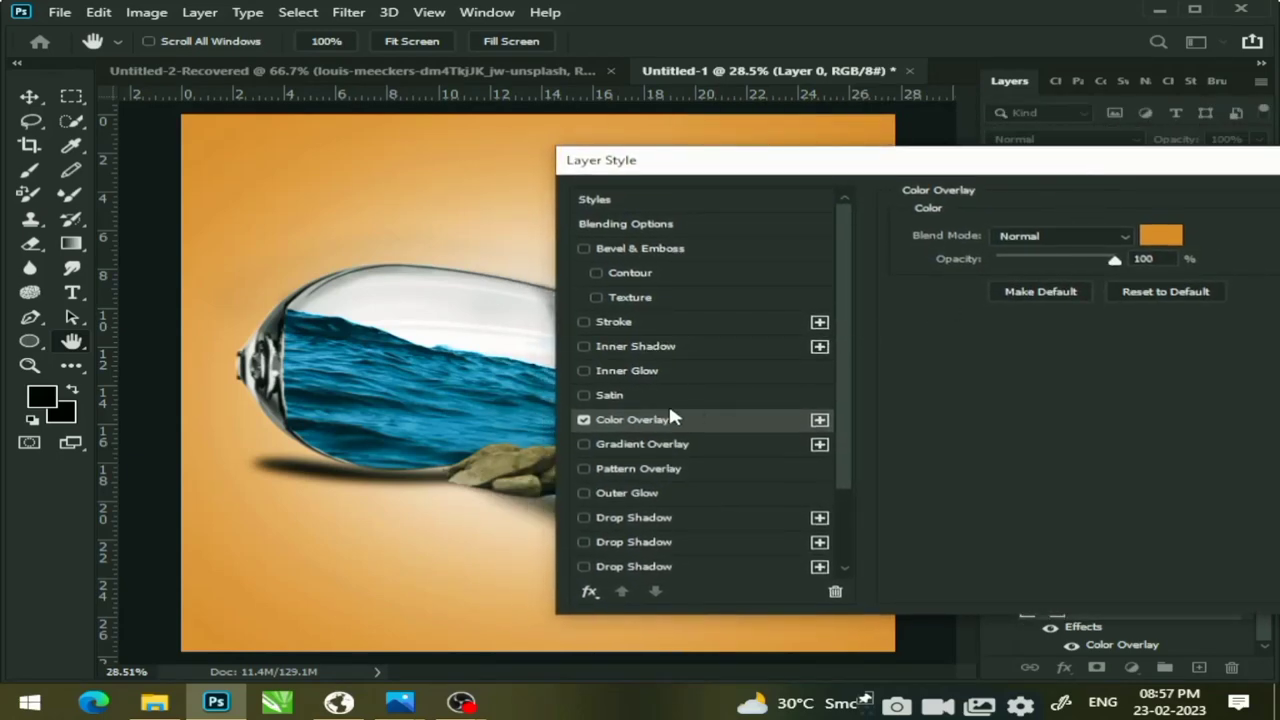
pyautogui.click(1160, 234)
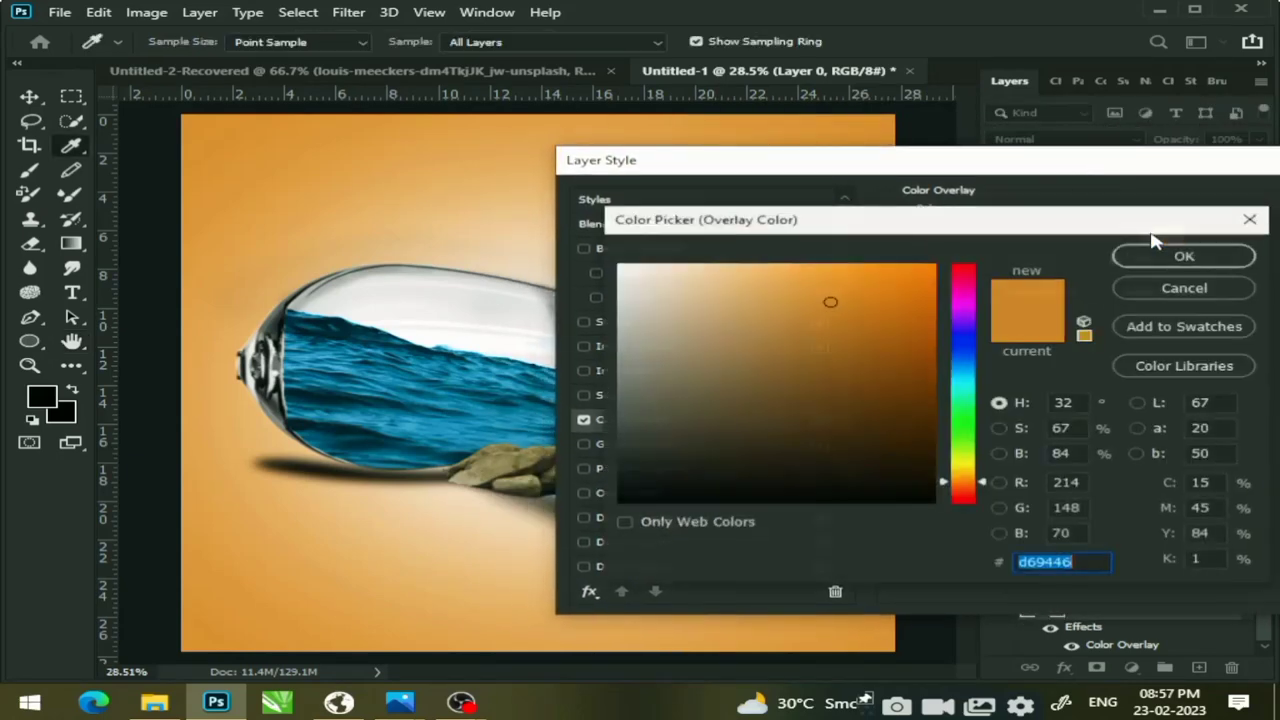
pyautogui.moveTo(871, 303)
pyautogui.mouseDown()
pyautogui.moveTo(952, 316)
pyautogui.moveTo(903, 297)
pyautogui.moveTo(903, 329)
pyautogui.moveTo(917, 337)
pyautogui.moveTo(912, 301)
pyautogui.moveTo(877, 286)
pyautogui.mouseUp()
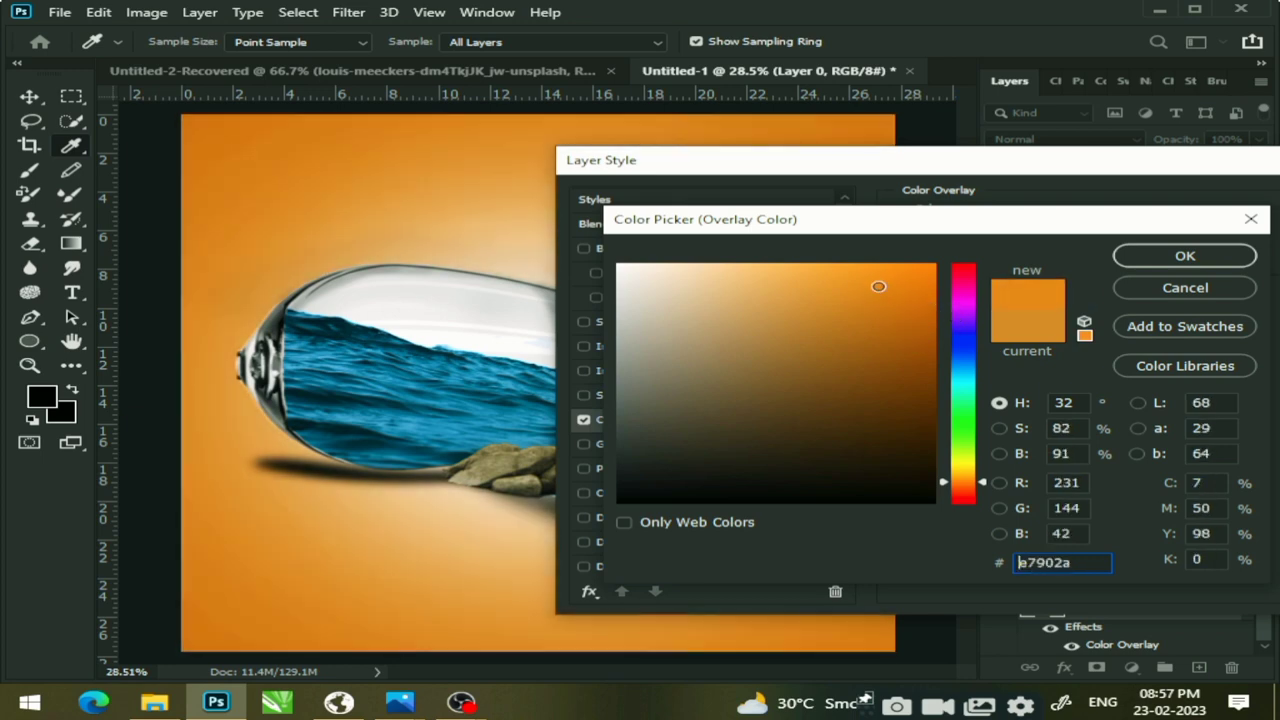
pyautogui.click(1185, 256)
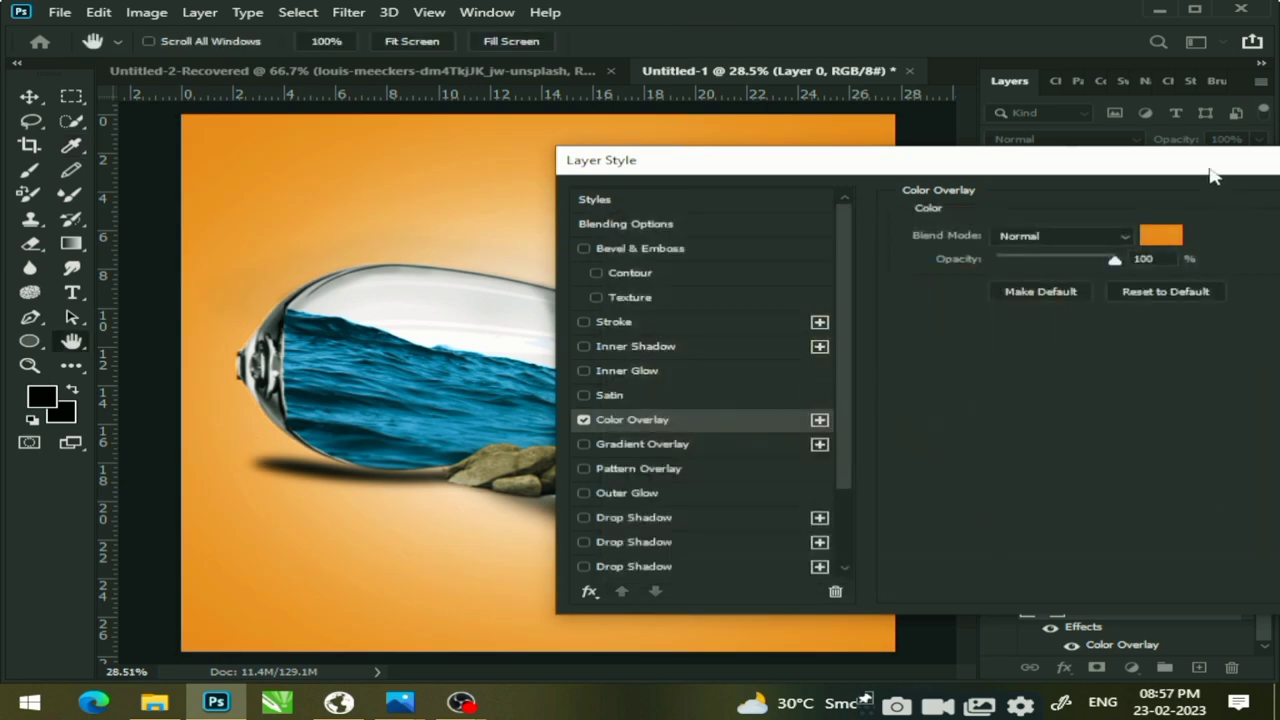
pyautogui.click(1117, 284)
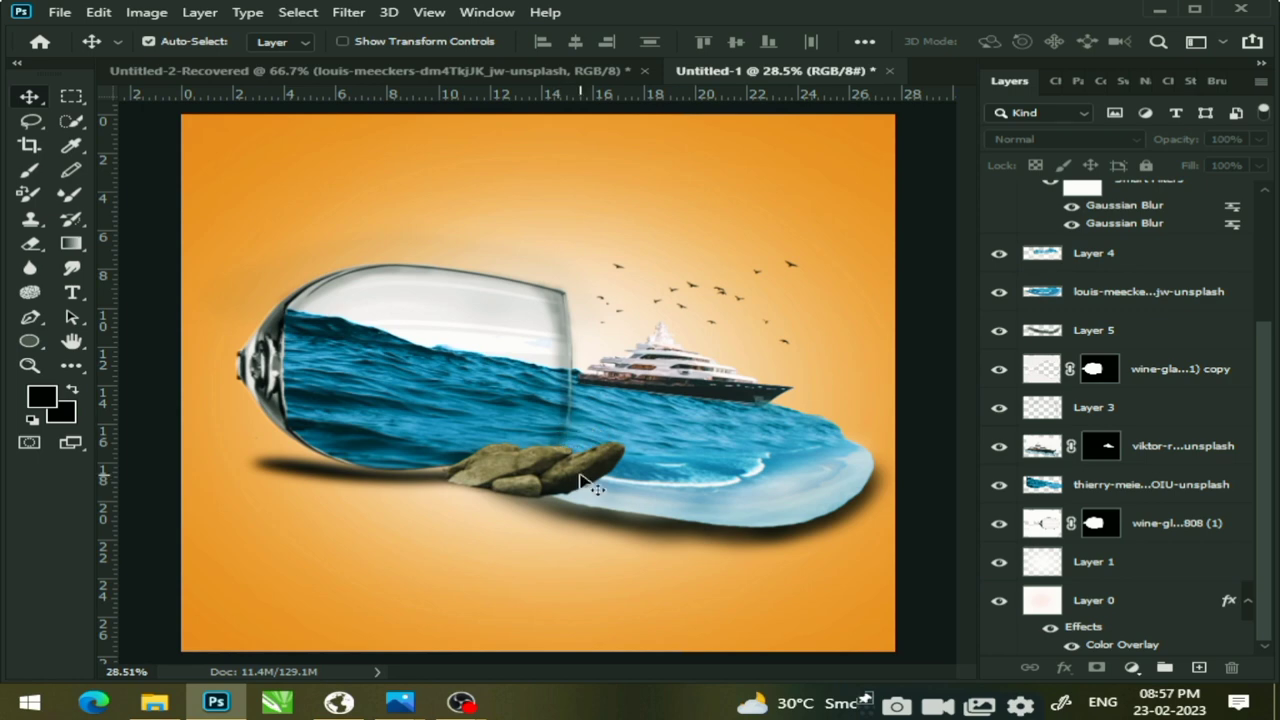
# Drag the seagrape tree image into the composition, stack it above the rocks, and position it on them
pyautogui.click(720, 395)
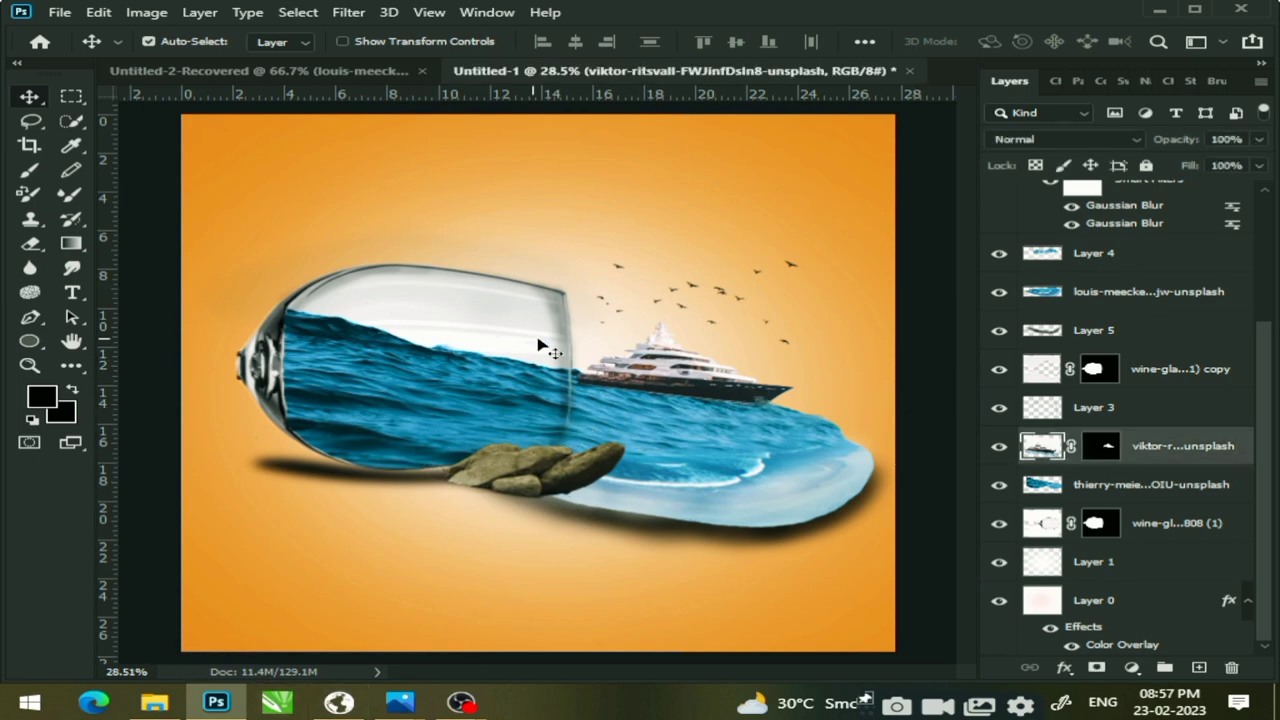
pyautogui.hotkey('alt', 'Tab')
pyautogui.moveTo(295, 175)
pyautogui.mouseDown()
pyautogui.moveTo(315, 188)
pyautogui.moveTo(216, 702)
pyautogui.moveTo(467, 515)
pyautogui.mouseUp()
pyautogui.moveTo(529, 395); pyautogui.dragTo(460, 472)
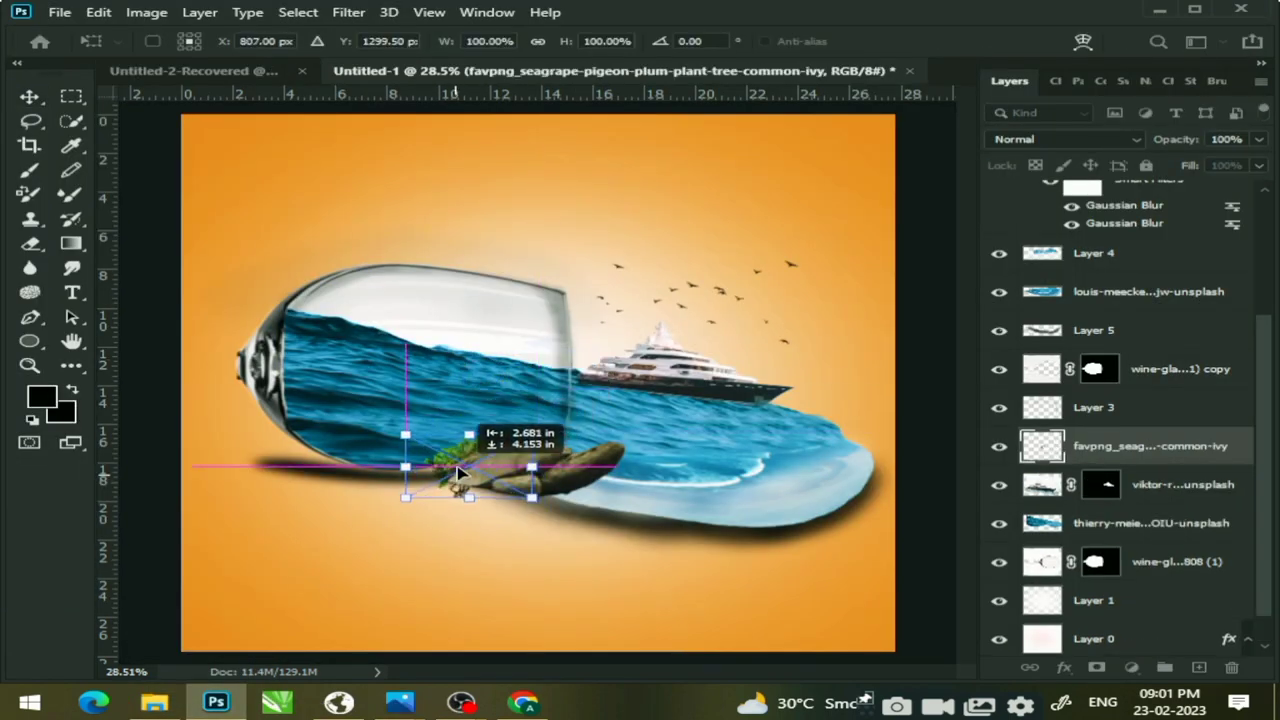
pyautogui.moveTo(1110, 448); pyautogui.dragTo(1110, 195)
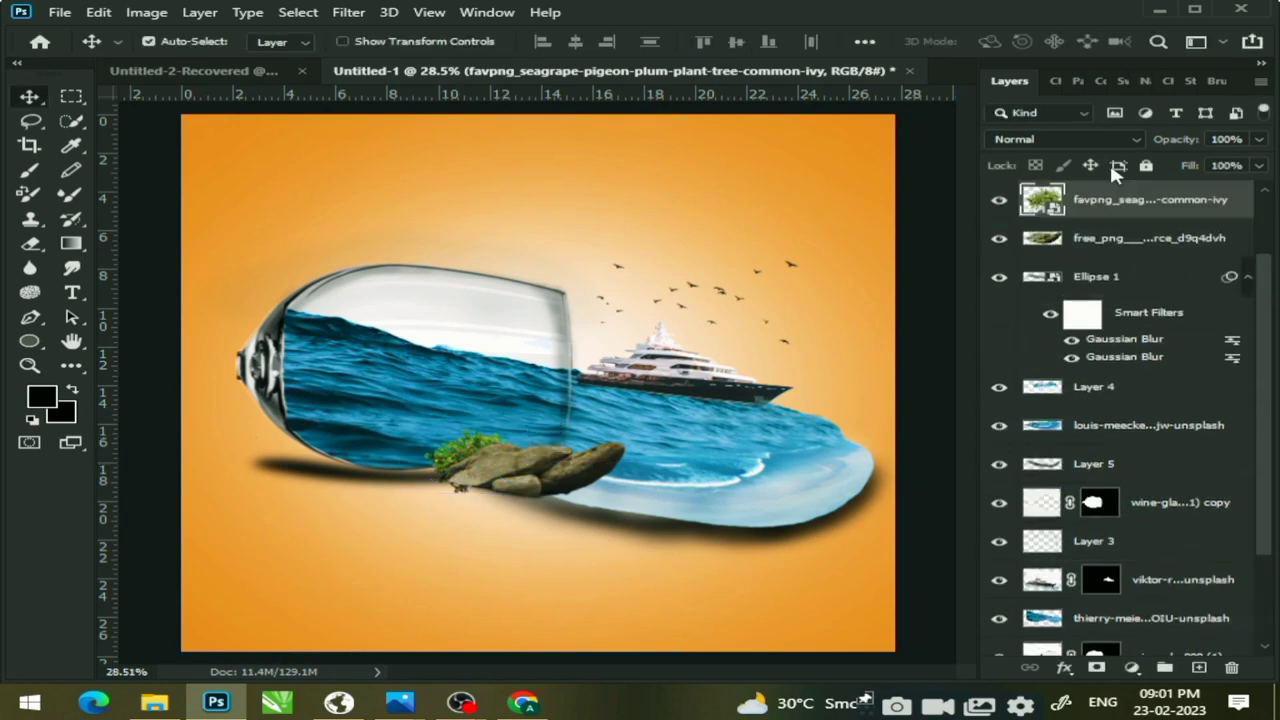
pyautogui.moveTo(474, 470); pyautogui.dragTo(506, 474)
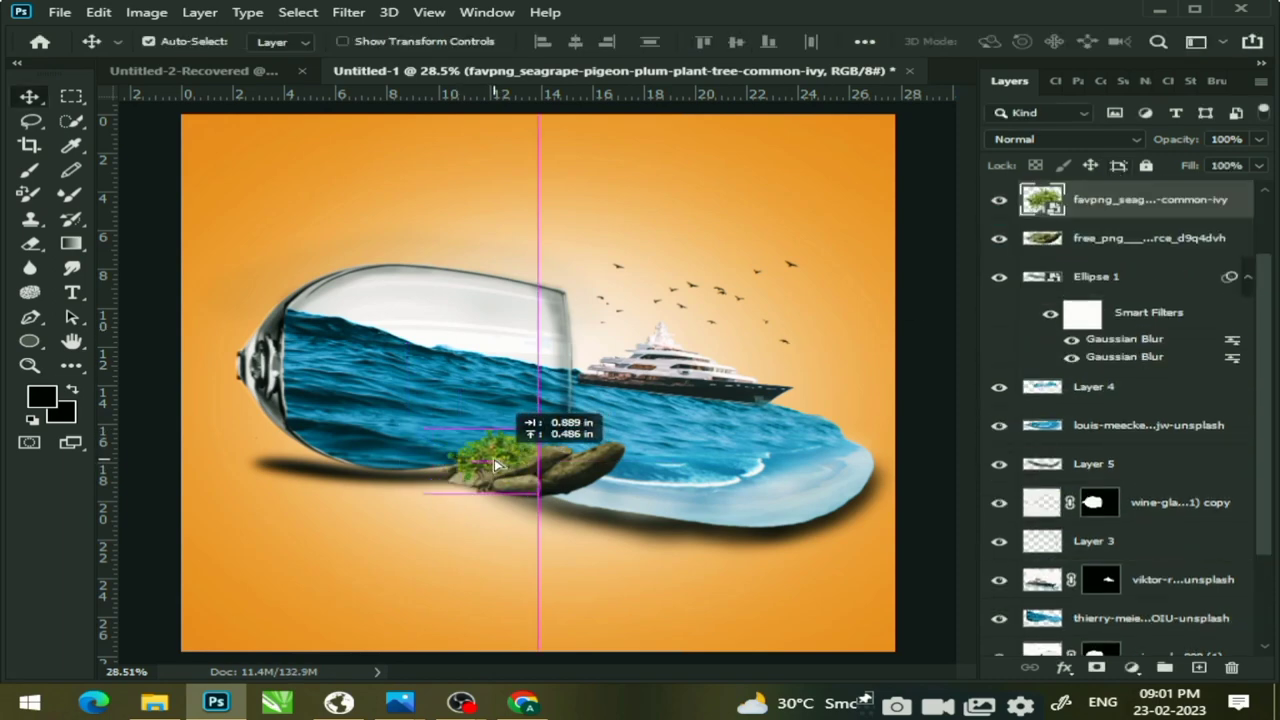
pyautogui.scroll(3, 508, 478)
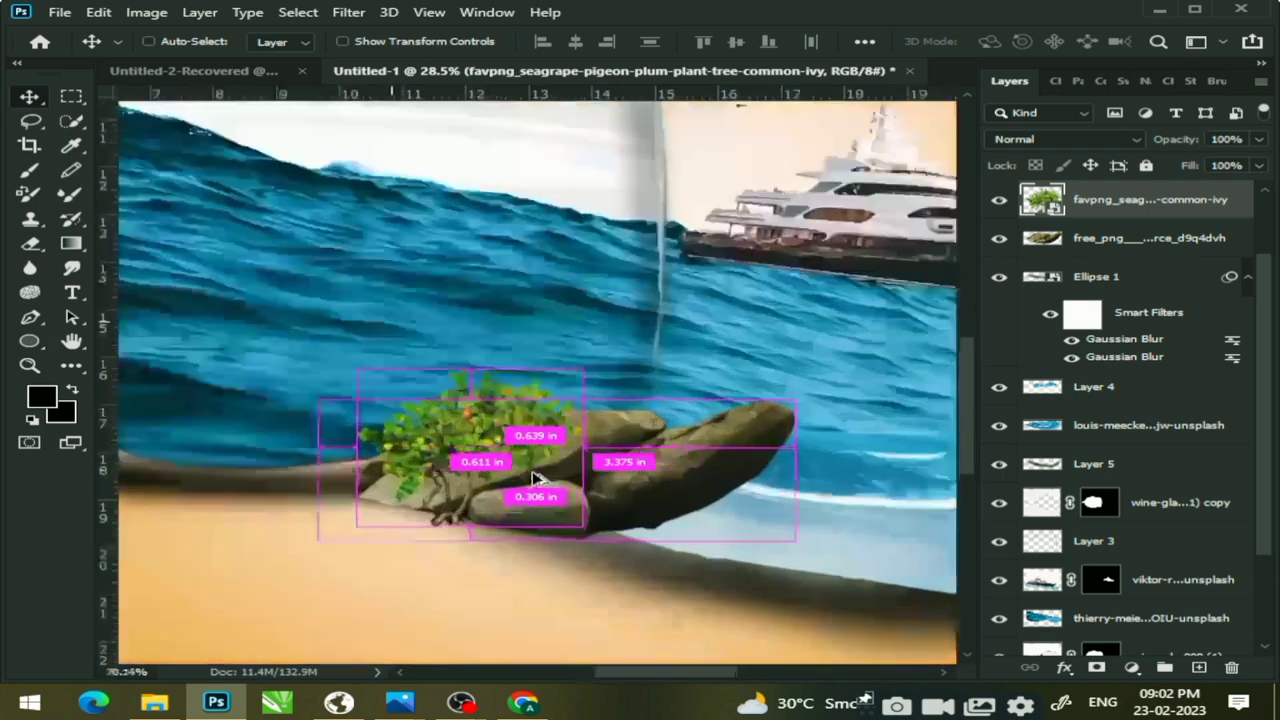
pyautogui.scroll(3, 490, 490)
pyautogui.moveTo(452, 542)
pyautogui.mouseDown()
pyautogui.moveTo(460, 527)
pyautogui.moveTo(470, 543)
pyautogui.mouseUp()
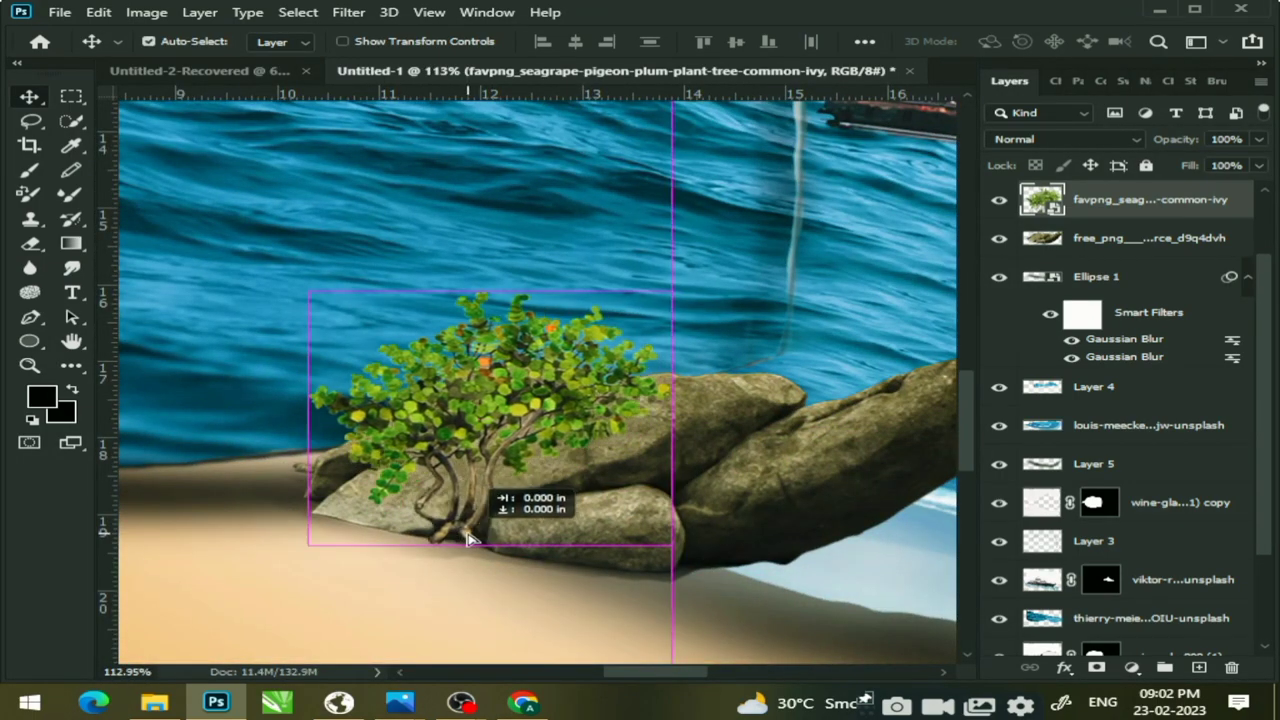
# Rasterize the tree layer and paint black at 61% opacity with a soft brush under the bush
pyautogui.click(31, 172)
pyautogui.click(575, 285)
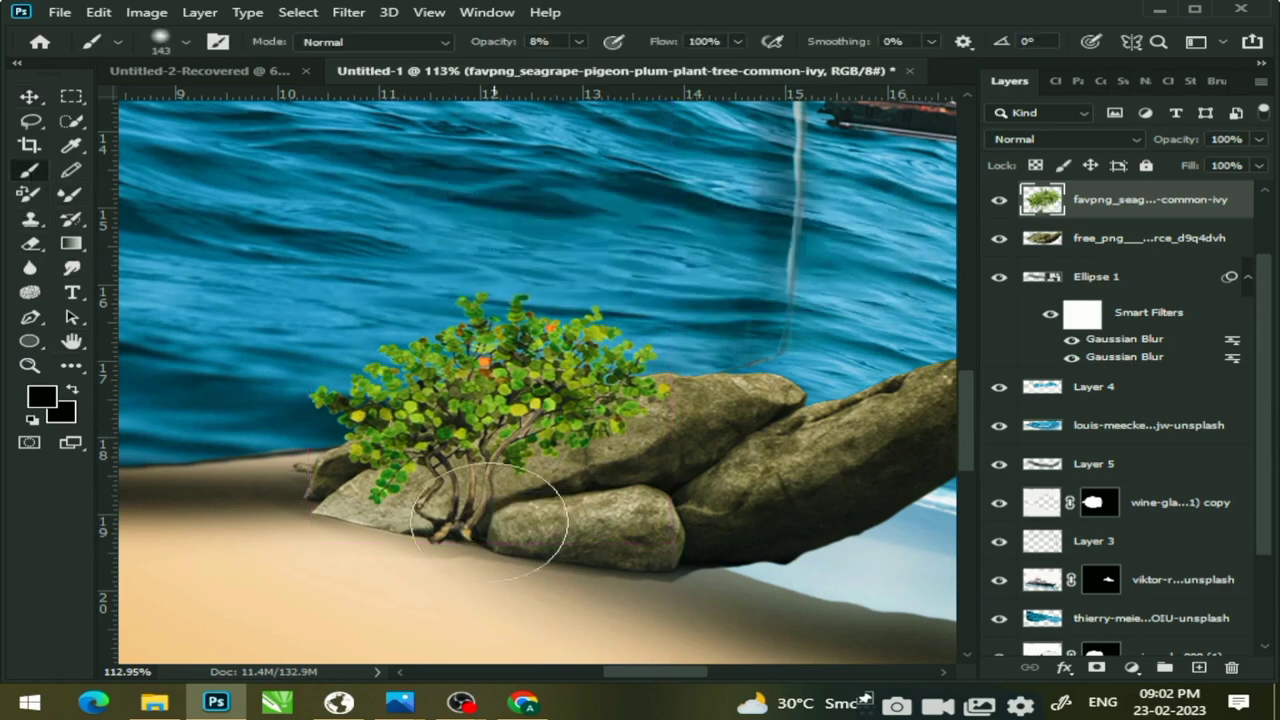
pyautogui.click(184, 43)
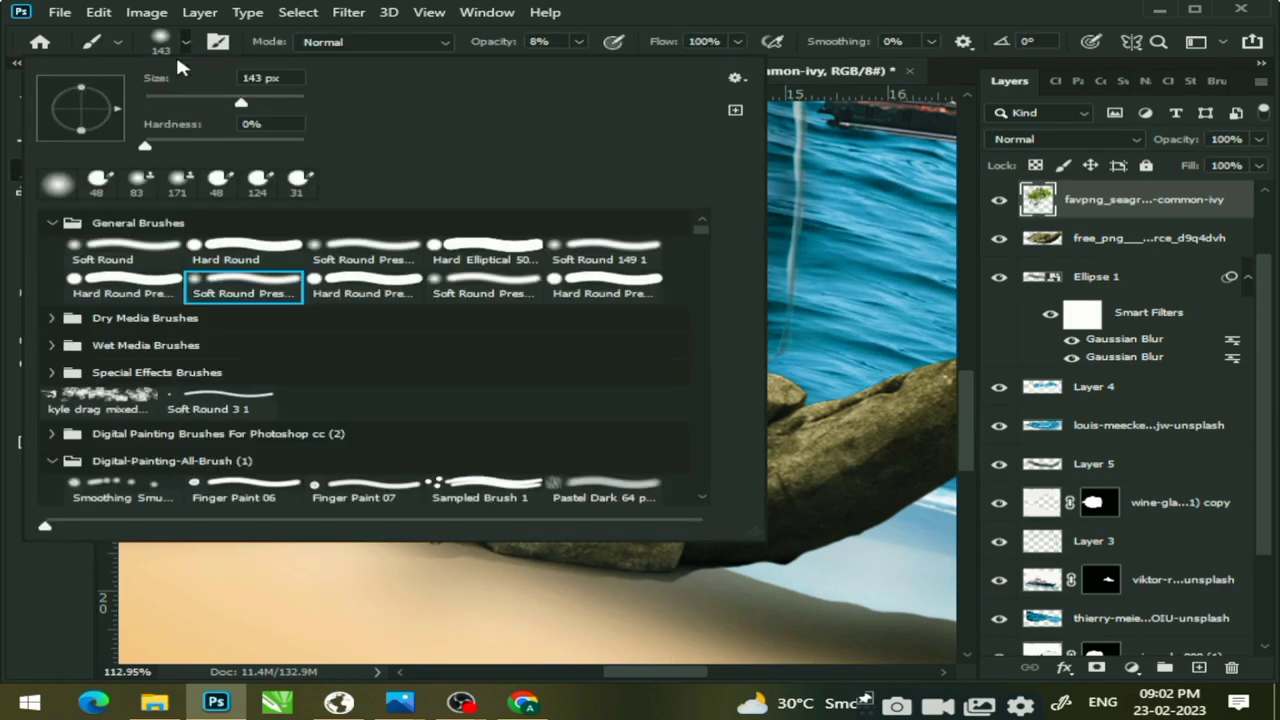
pyautogui.click(577, 43)
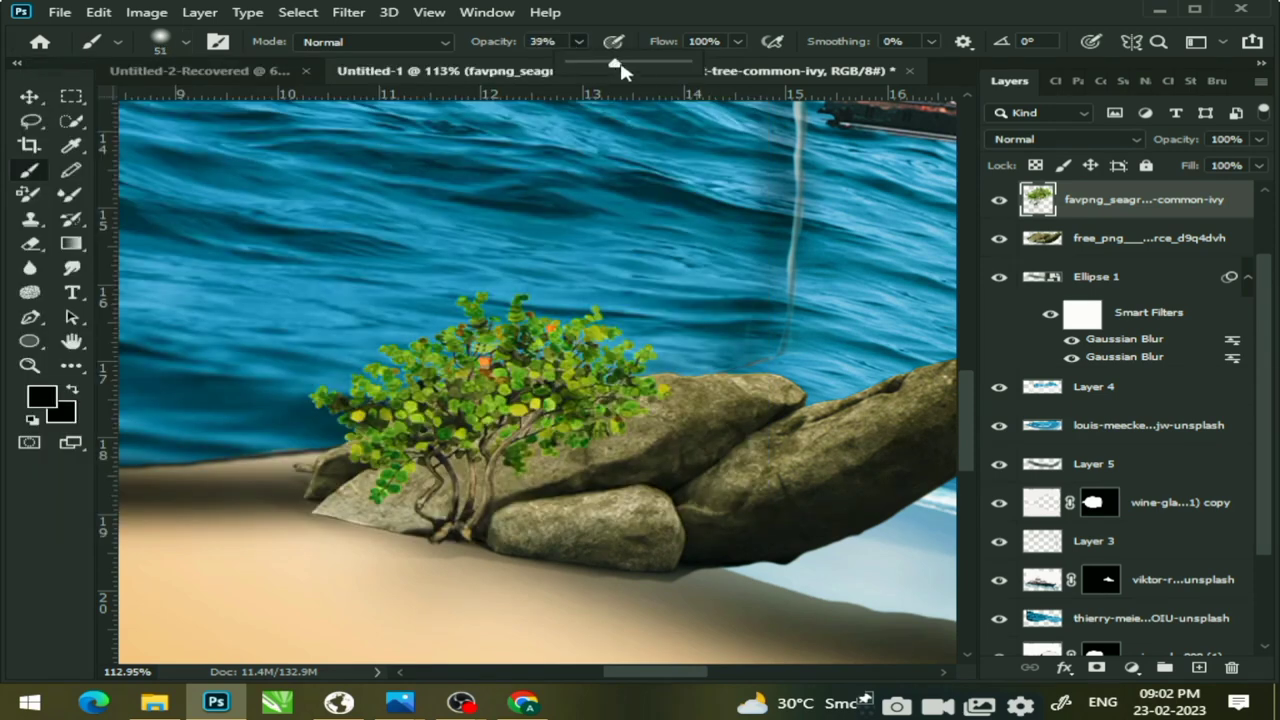
pyautogui.moveTo(613, 63); pyautogui.dragTo(637, 120)
pyautogui.moveTo(445, 510)
pyautogui.mouseDown()
pyautogui.moveTo(427, 535)
pyautogui.moveTo(400, 530)
pyautogui.moveTo(514, 543)
pyautogui.moveTo(471, 534)
pyautogui.moveTo(500, 540)
pyautogui.mouseUp()
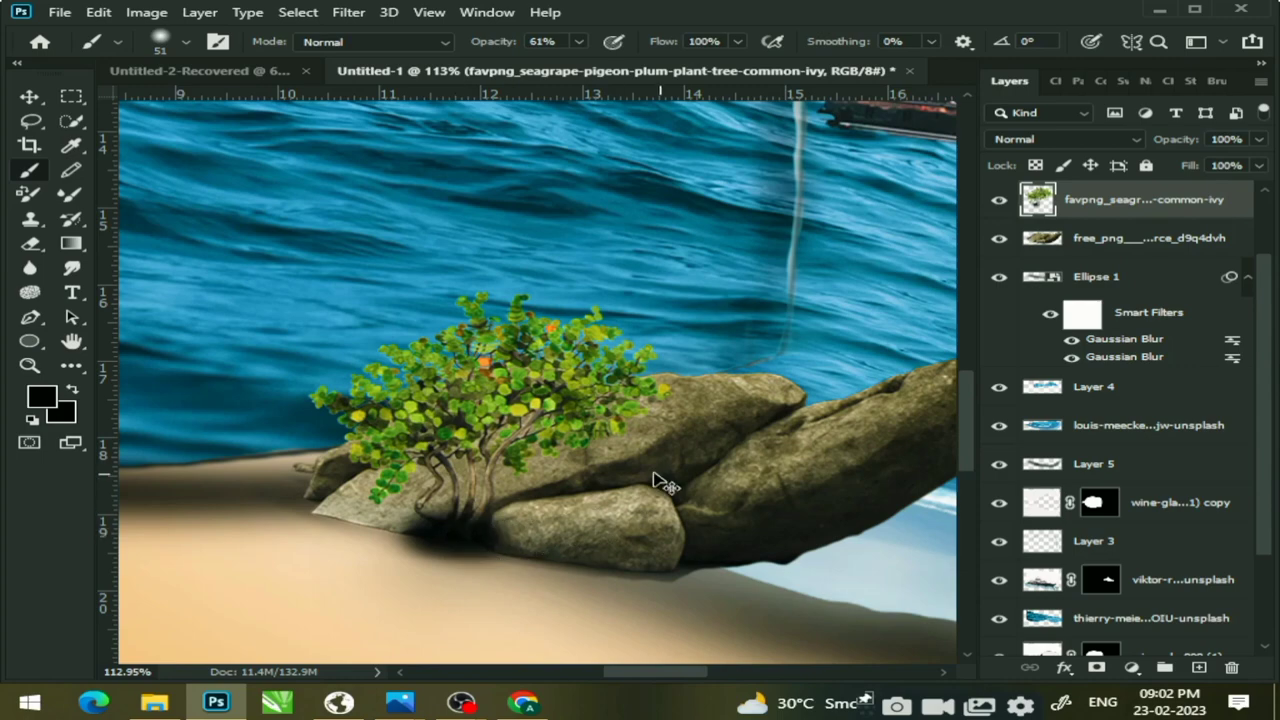
pyautogui.hotkey('ctrl', '0')
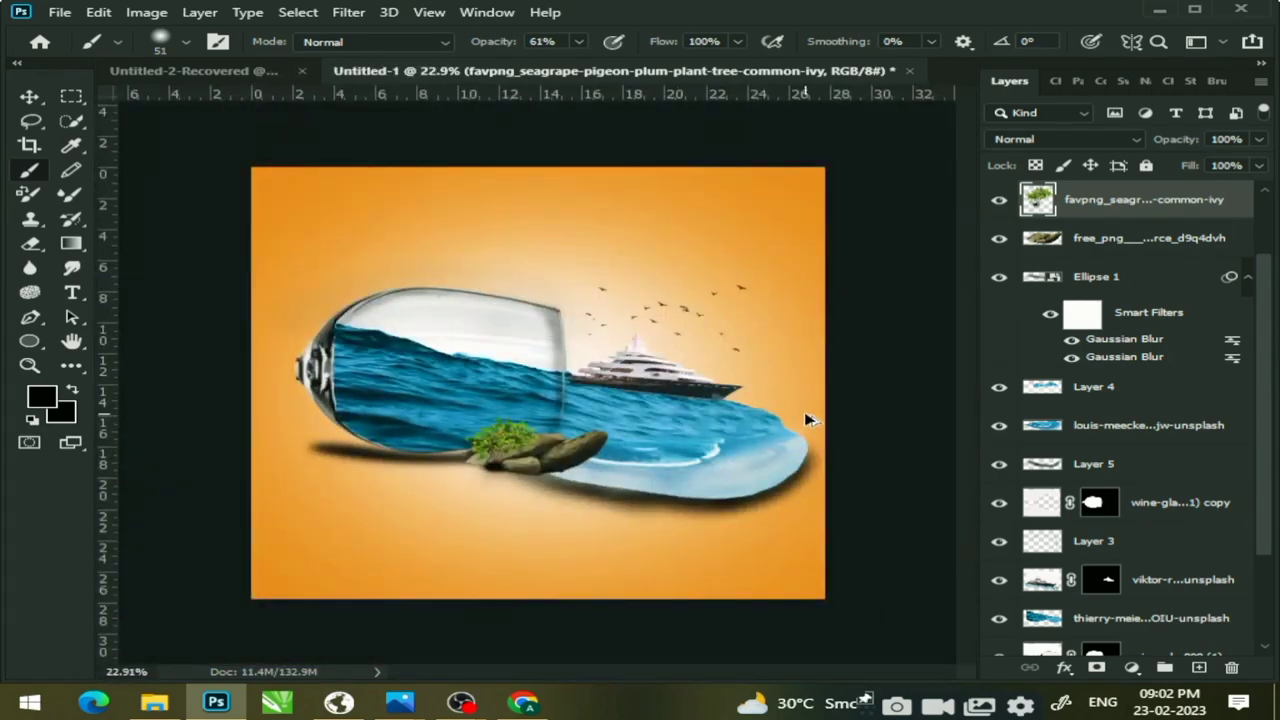
pyautogui.scroll(3, 548, 484)
pyautogui.scroll(5, 500, 491)
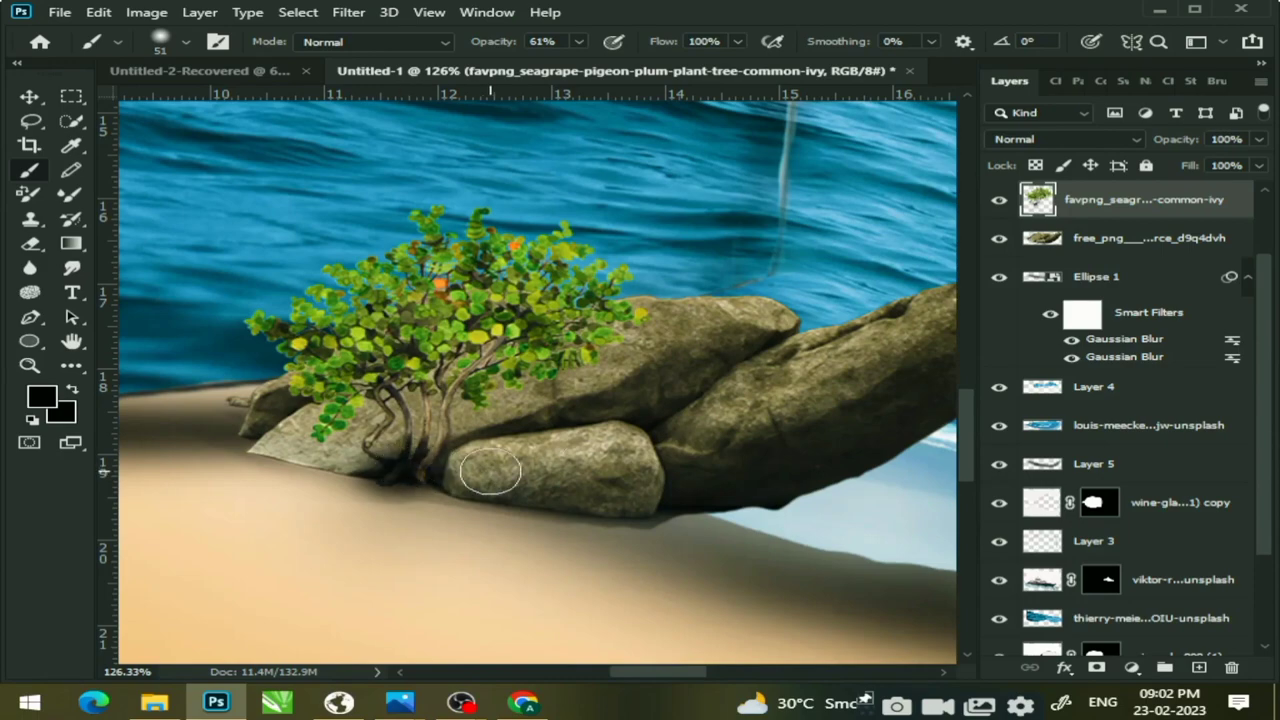
pyautogui.scroll(-3, 600, 425)
pyautogui.scroll(-4, 700, 412)
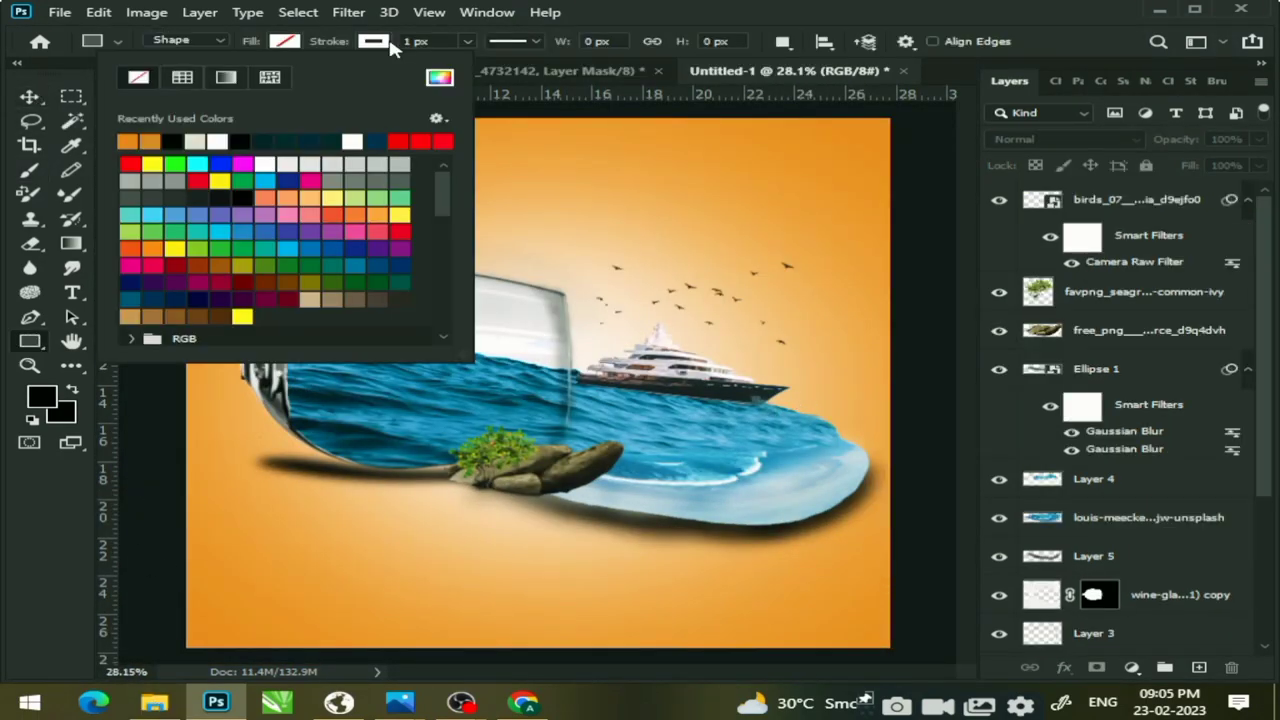
# Draw a full-canvas rectangle with no fill and a 7.63 px white stroke as a border frame
pyautogui.click(342, 174)
pyautogui.click(450, 250)
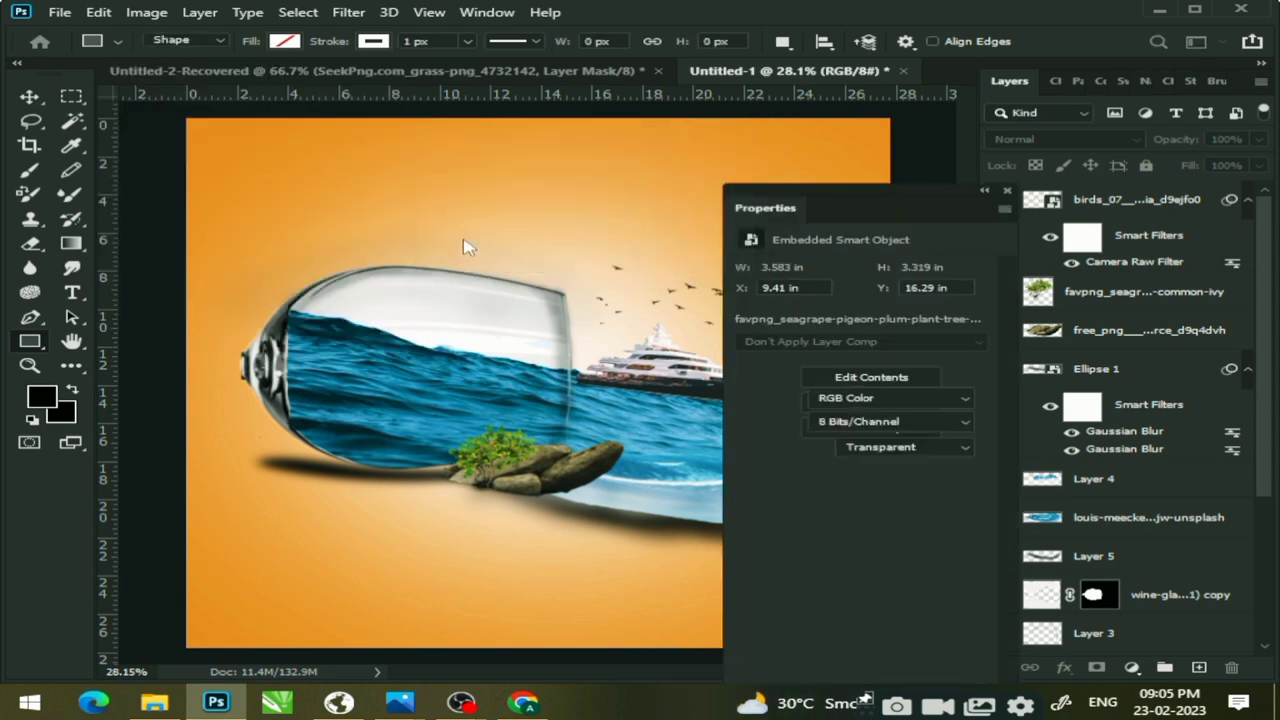
pyautogui.click(1005, 192)
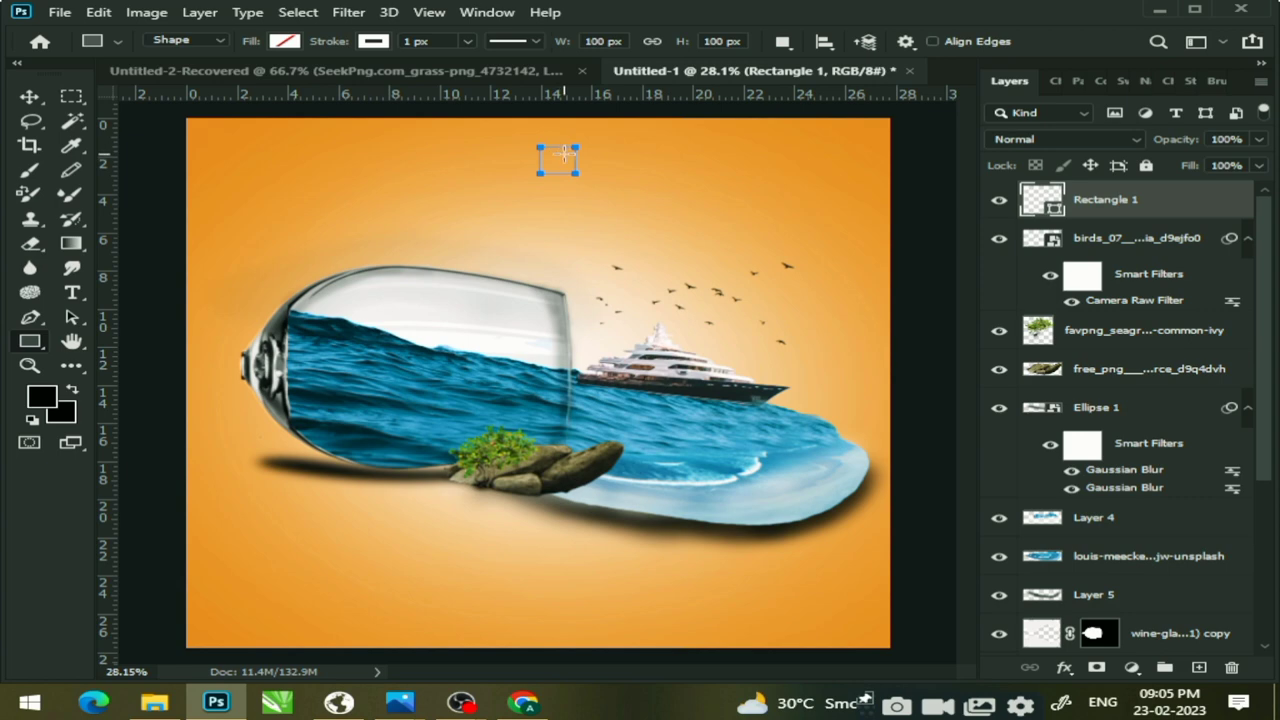
pyautogui.hotkey('ctrl', 'z')
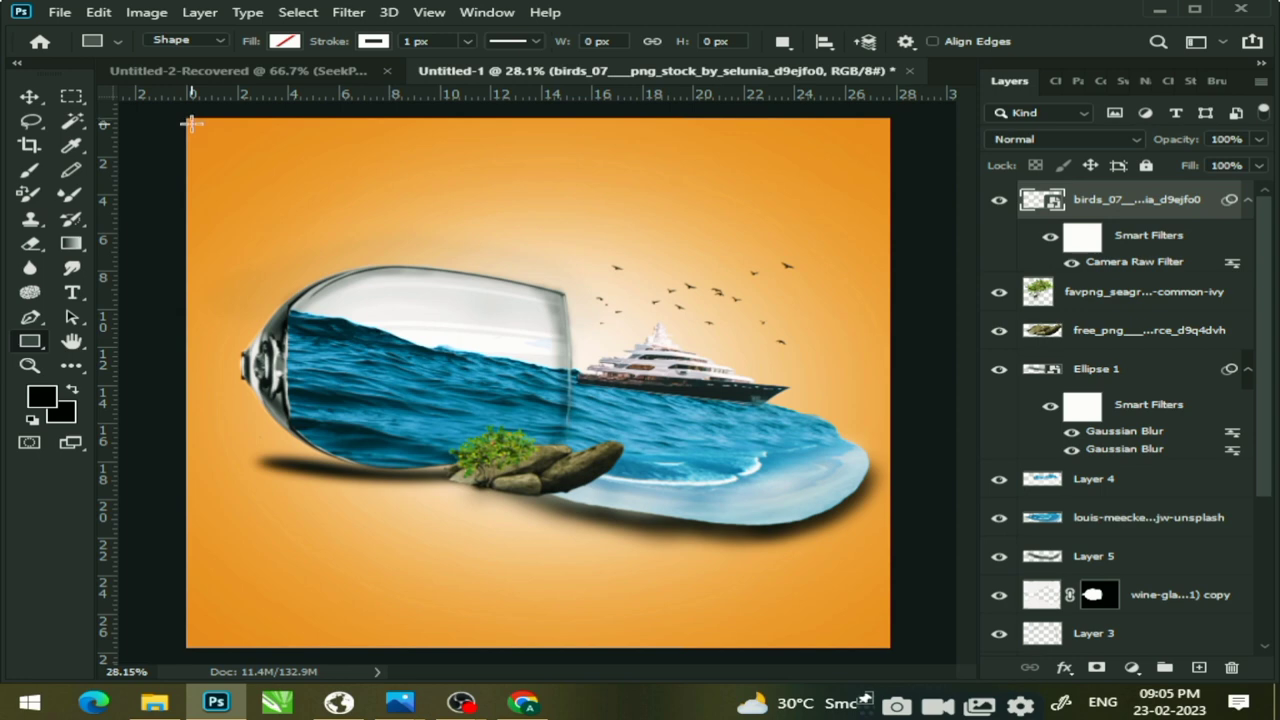
pyautogui.moveTo(191, 122); pyautogui.dragTo(873, 636)
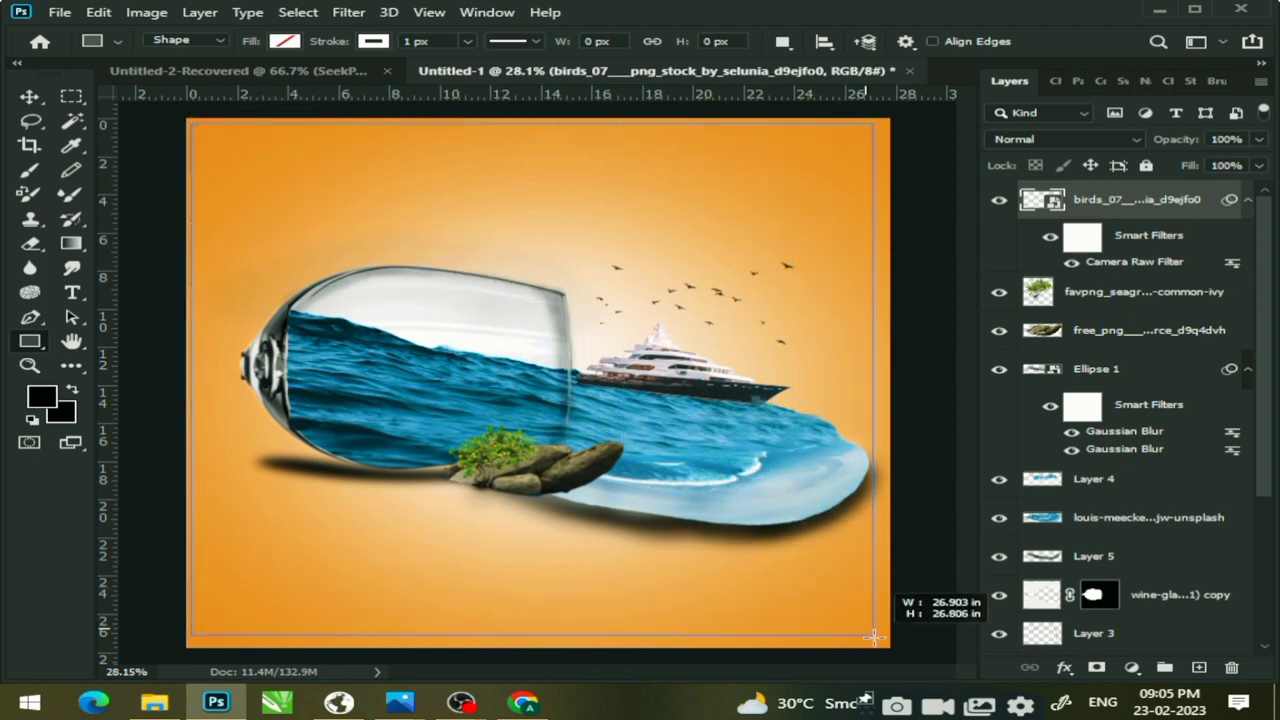
pyautogui.moveTo(873, 636); pyautogui.dragTo(888, 647)
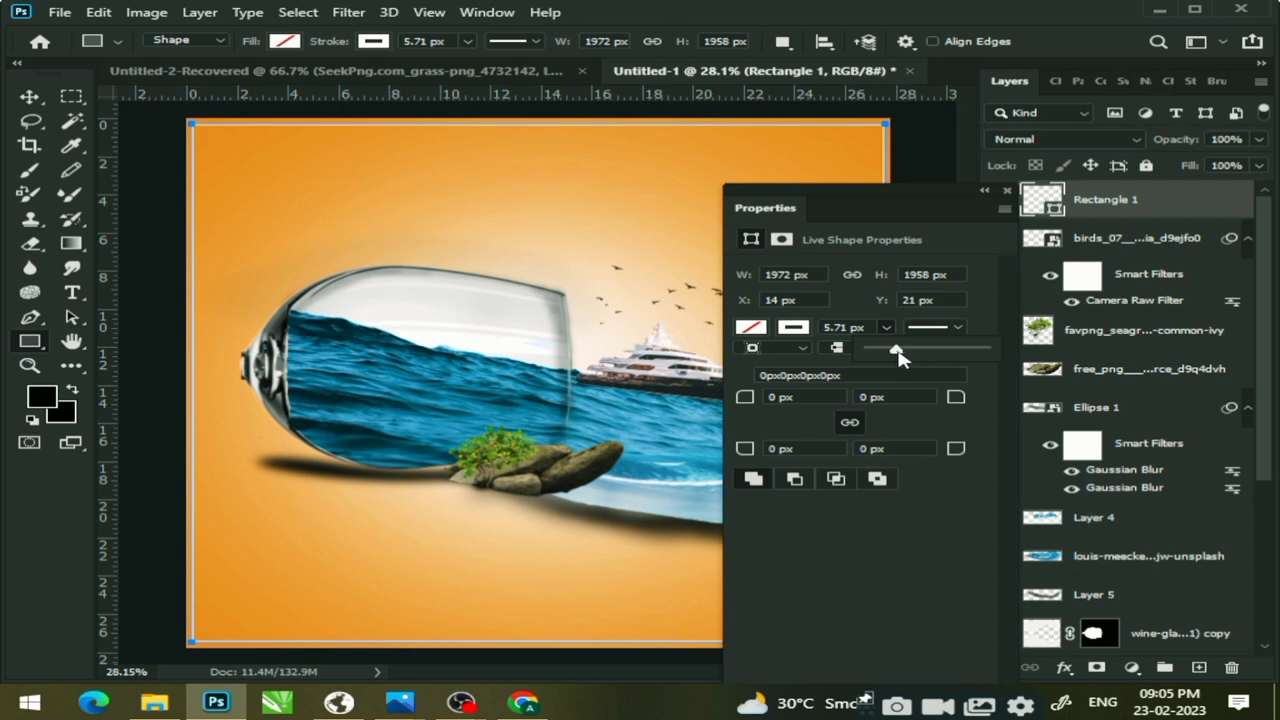
pyautogui.click(1004, 181)
pyautogui.press('v')
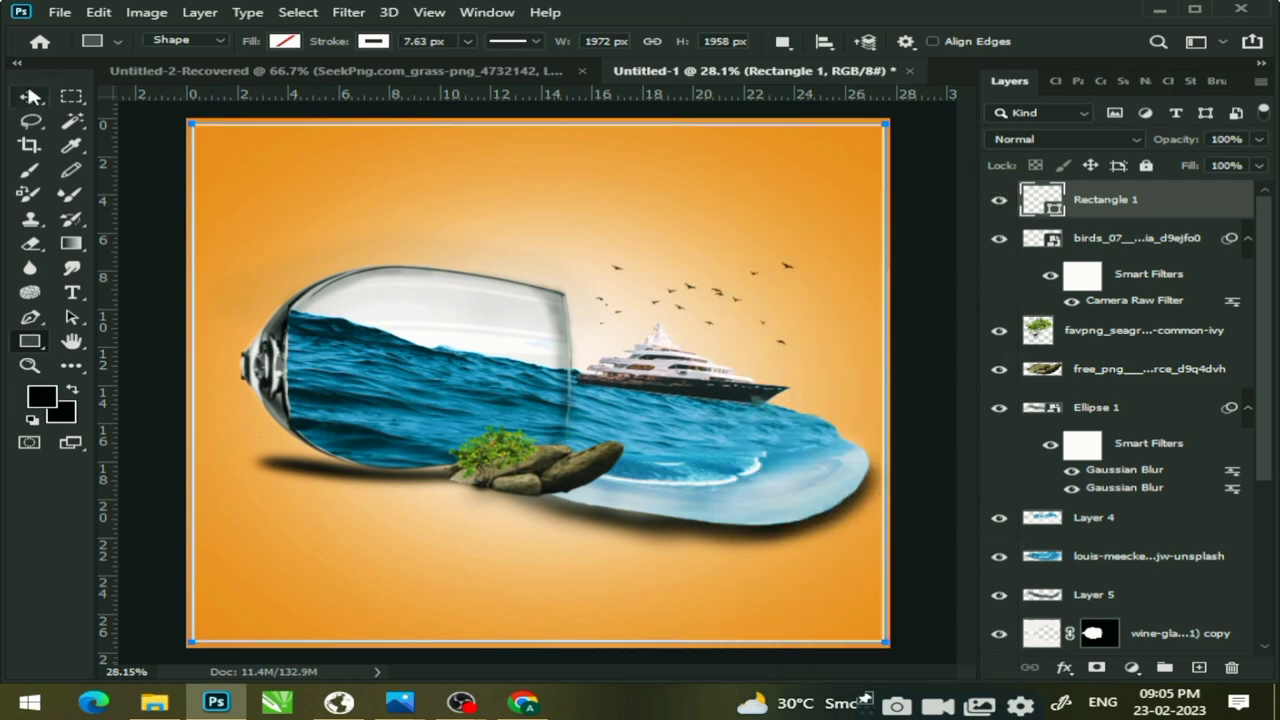
pyautogui.click(130, 165)
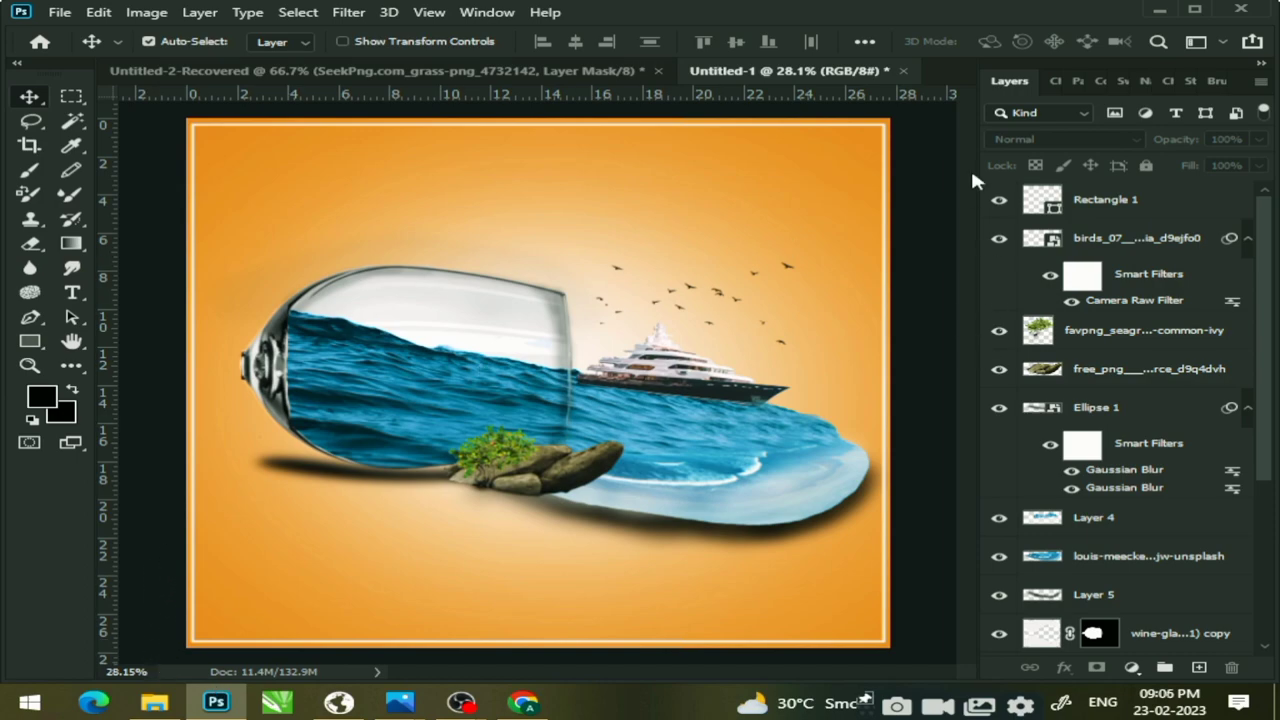
pyautogui.scroll(5, 580, 420)
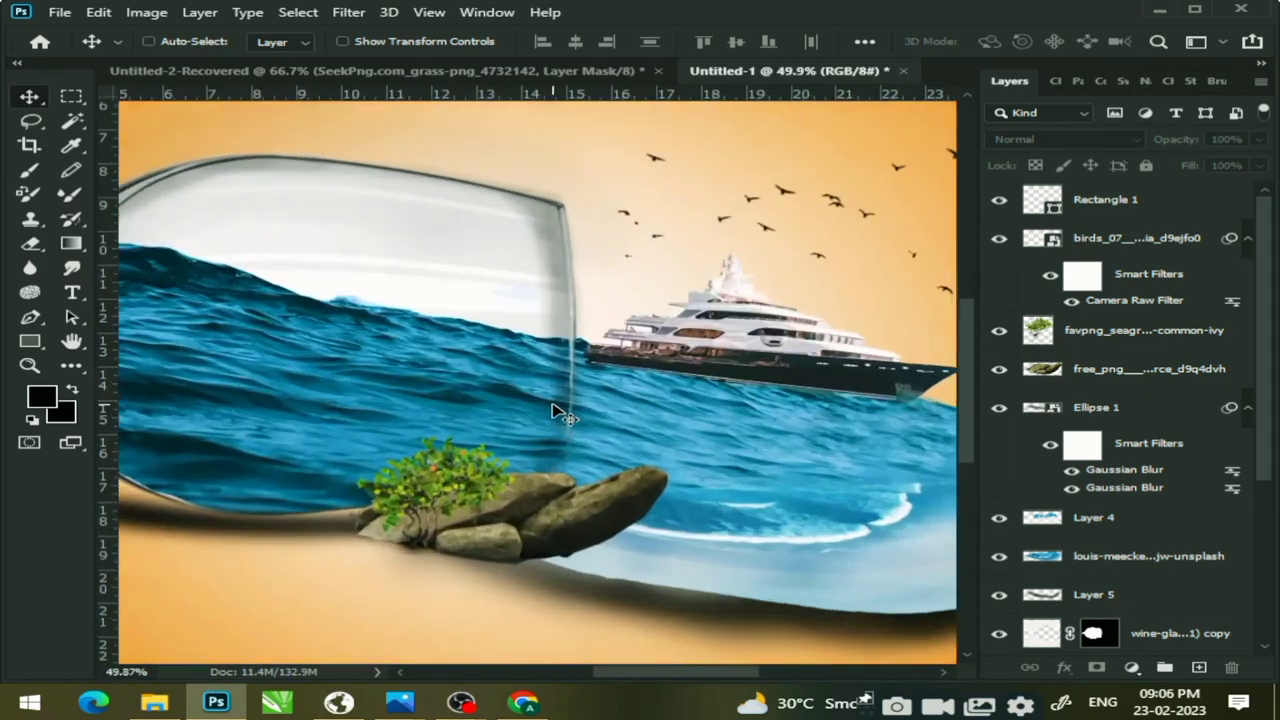
pyautogui.scroll(1, 762, 292)
pyautogui.scroll(2, 762, 292)
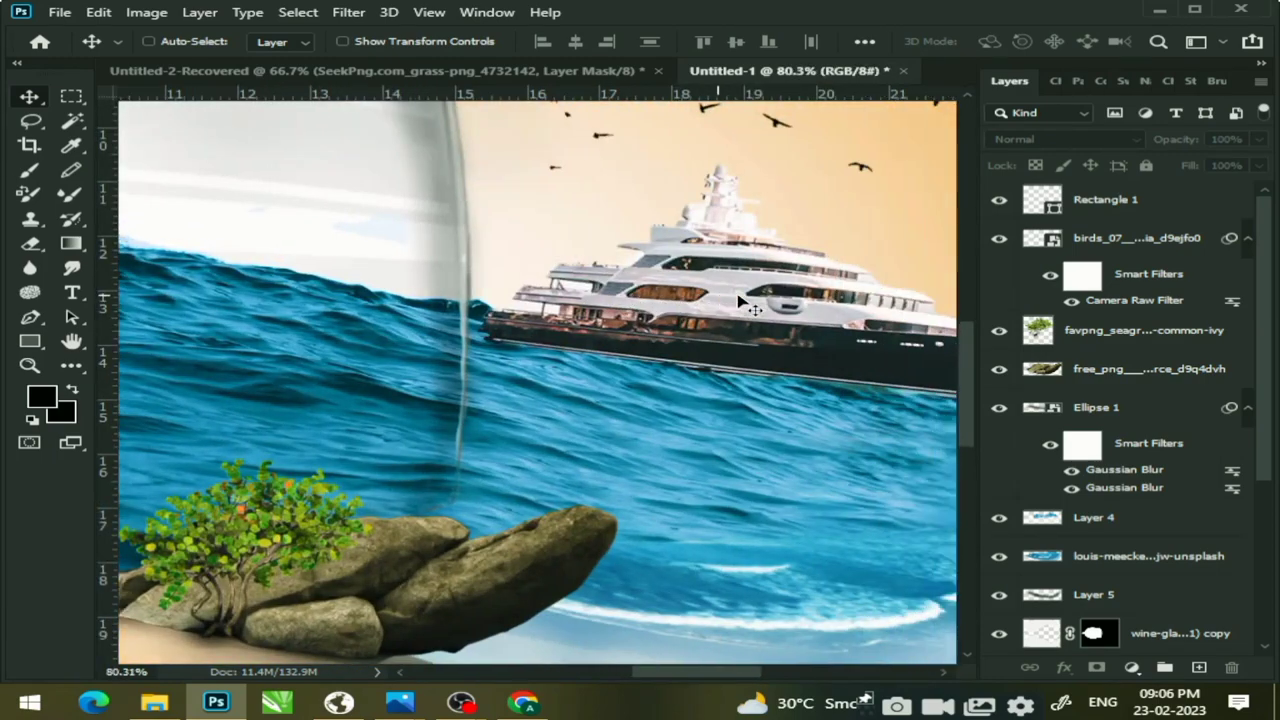
pyautogui.scroll(1, 762, 292)
pyautogui.scroll(-2, 762, 292)
pyautogui.scroll(-2, 762, 292)
pyautogui.scroll(-1, 762, 292)
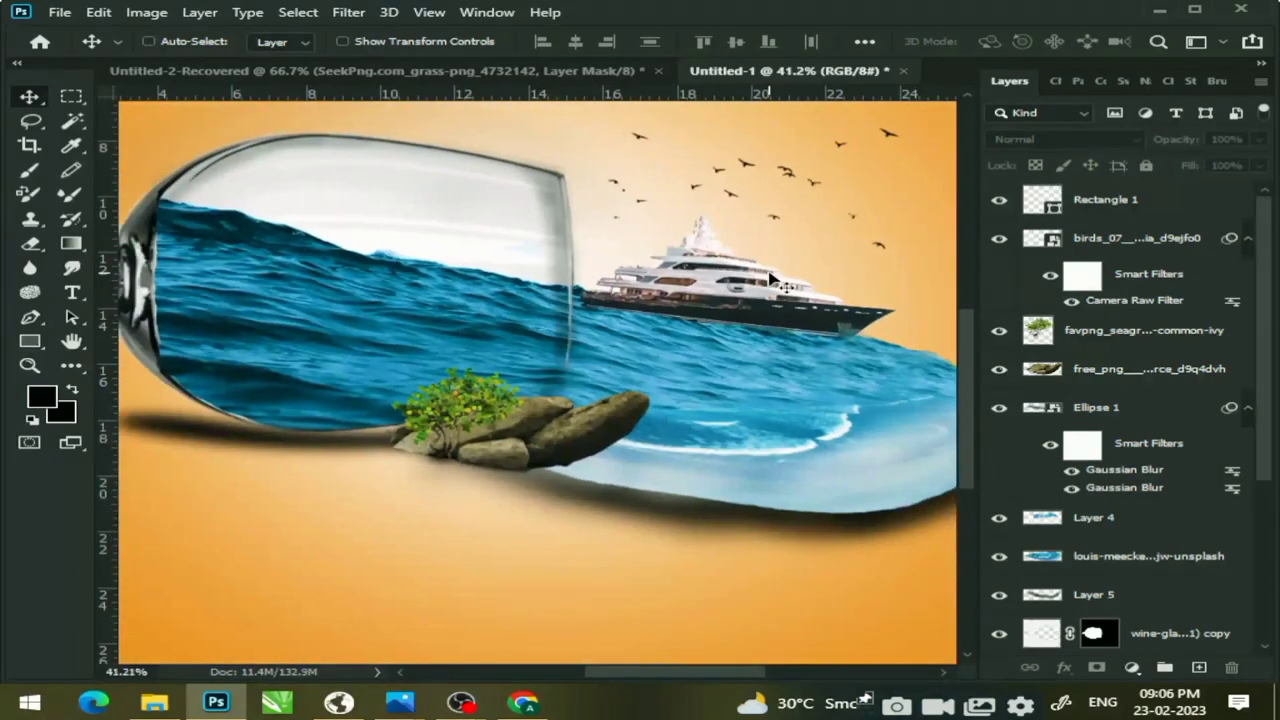
pyautogui.scroll(2, 780, 292)
pyautogui.hscroll(-1, 778, 291)
pyautogui.hscroll(-2, 770, 285)
pyautogui.hscroll(-2, 760, 280)
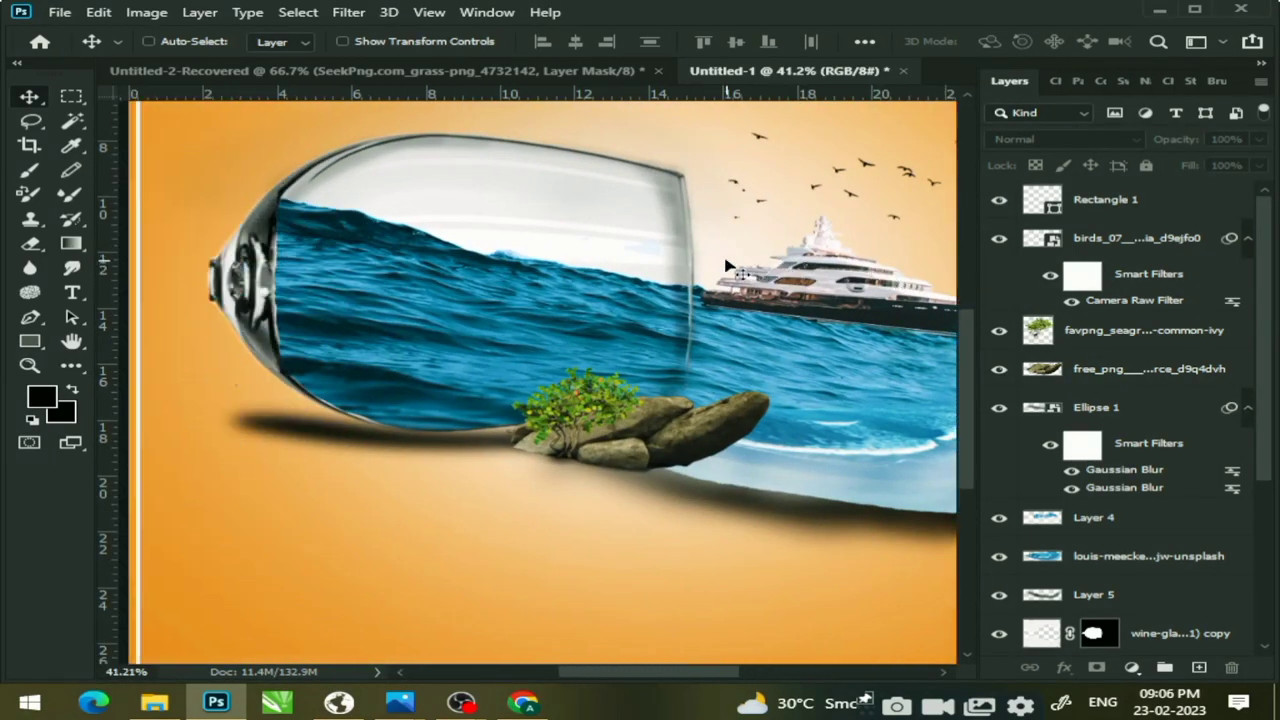
pyautogui.hscroll(-2, 600, 260)
pyautogui.scroll(1, 398, 242)
pyautogui.scroll(1, 340, 215)
pyautogui.scroll(1, 368, 200)
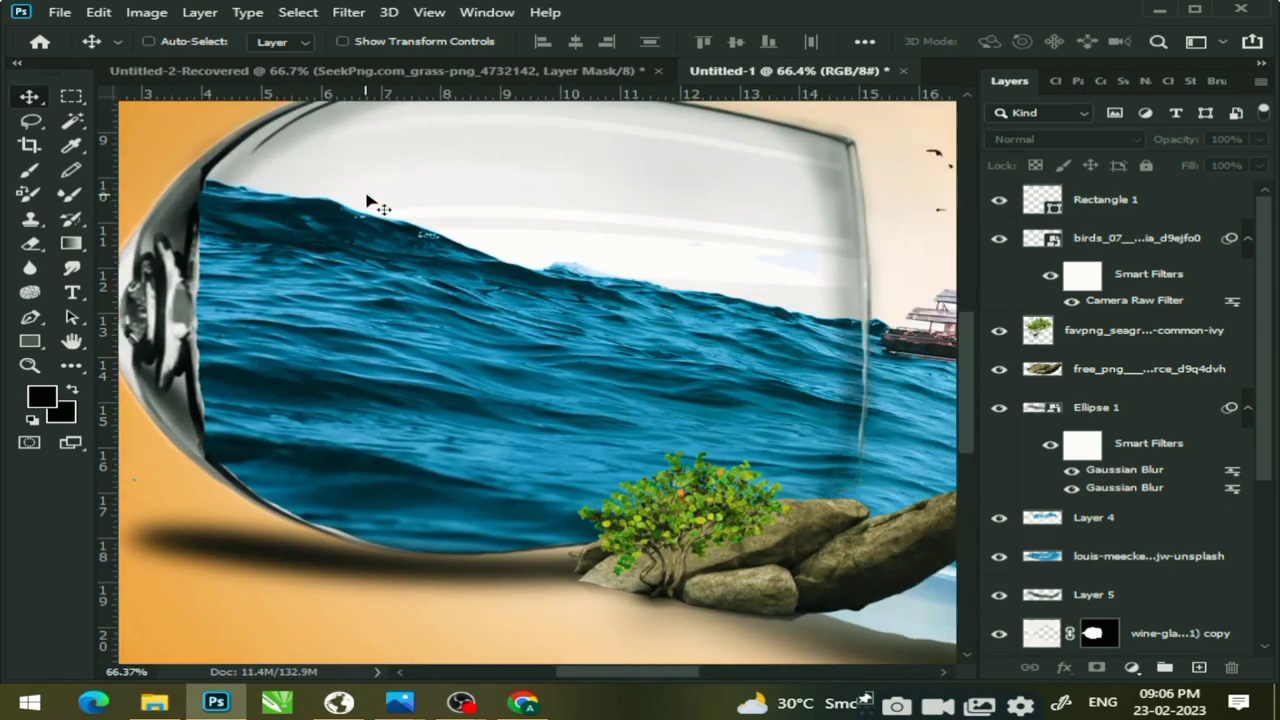
pyautogui.scroll(1, 370, 200)
pyautogui.scroll(-2, 400, 196)
pyautogui.scroll(-2, 445, 191)
pyautogui.scroll(-1, 470, 194)
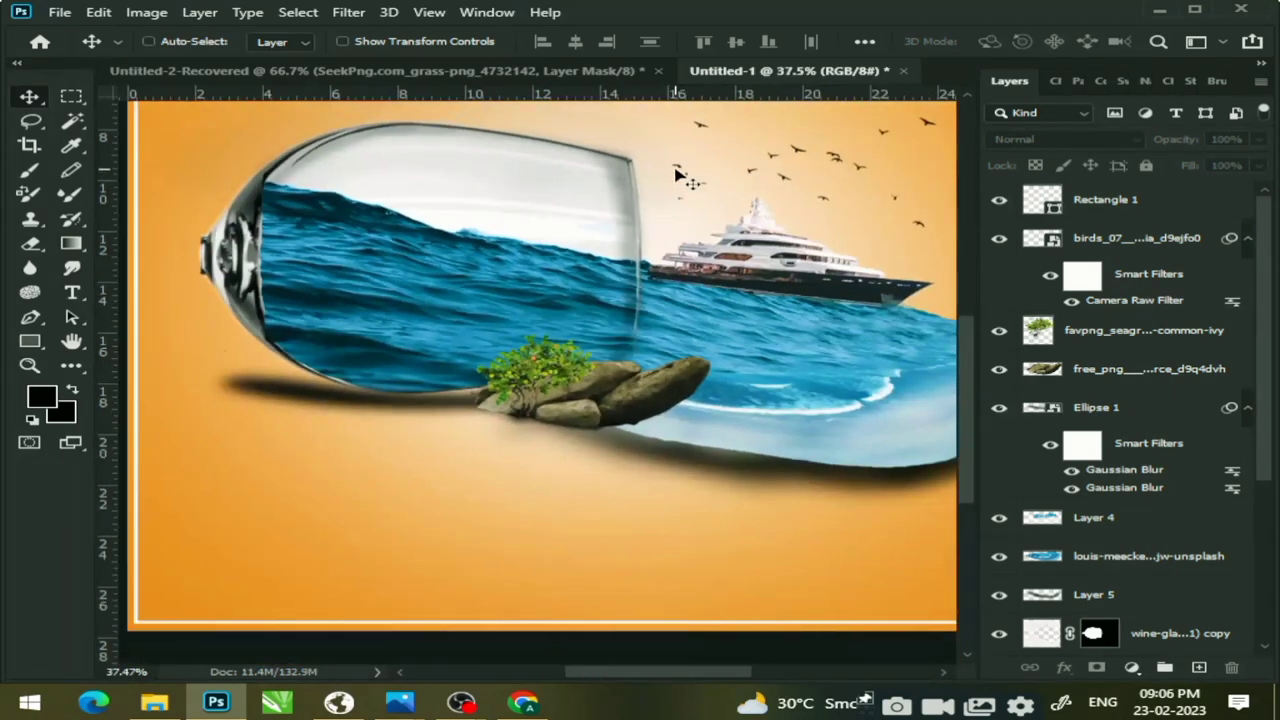
pyautogui.scroll(-1, 751, 186)
pyautogui.scroll(-1, 749, 183)
pyautogui.scroll(-1, 743, 180)
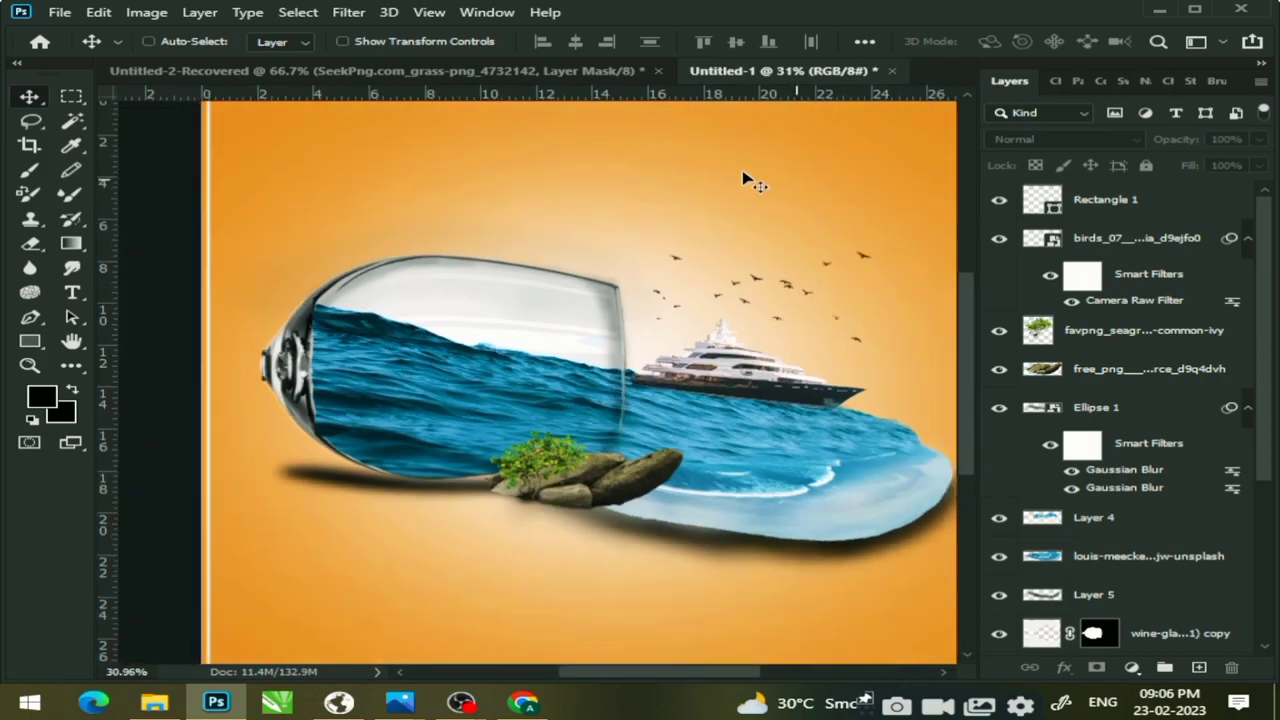
pyautogui.scroll(-1, 735, 195)
pyautogui.scroll(2, 674, 289)
pyautogui.scroll(1, 657, 286)
pyautogui.scroll(-2, 651, 286)
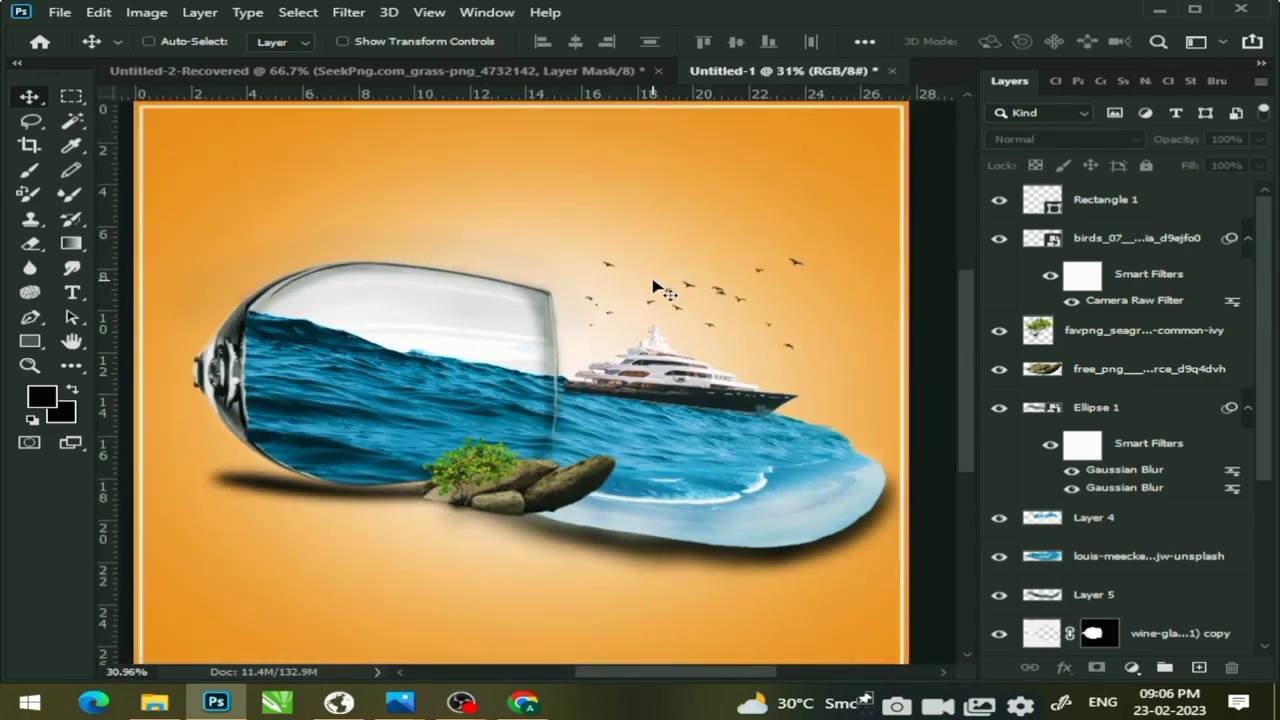
pyautogui.scroll(-1, 651, 298)
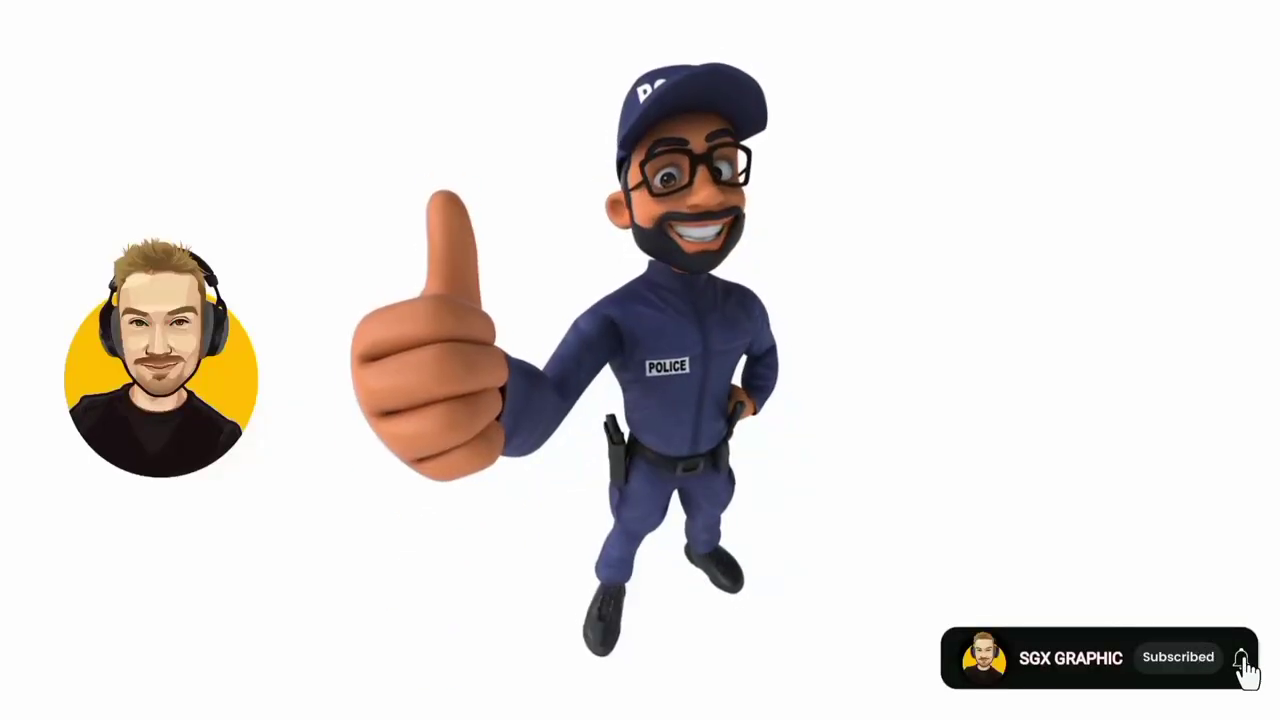